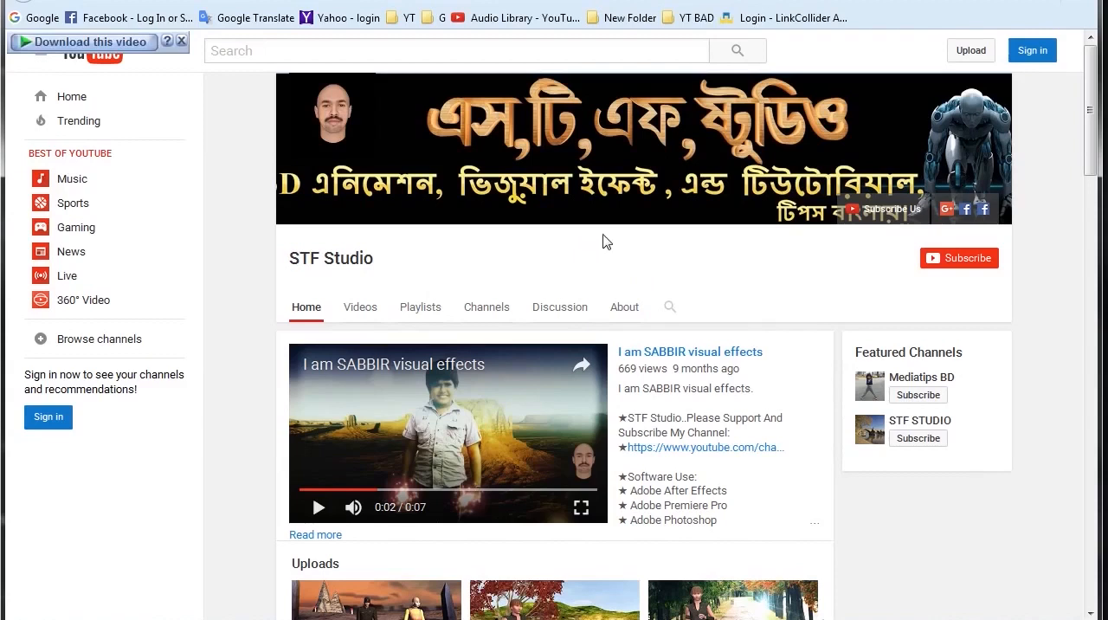
# Step: Dismiss the video download overlay and change the Windows color scheme to Windows 7 Basic
pyautogui.click(181, 40)
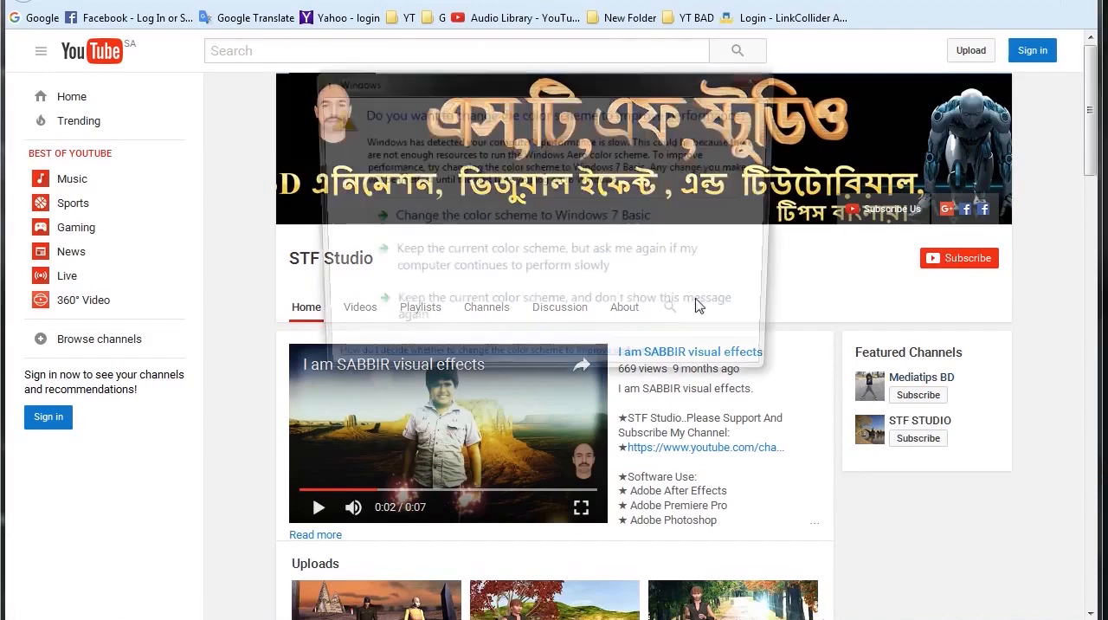
pyautogui.click(619, 217)
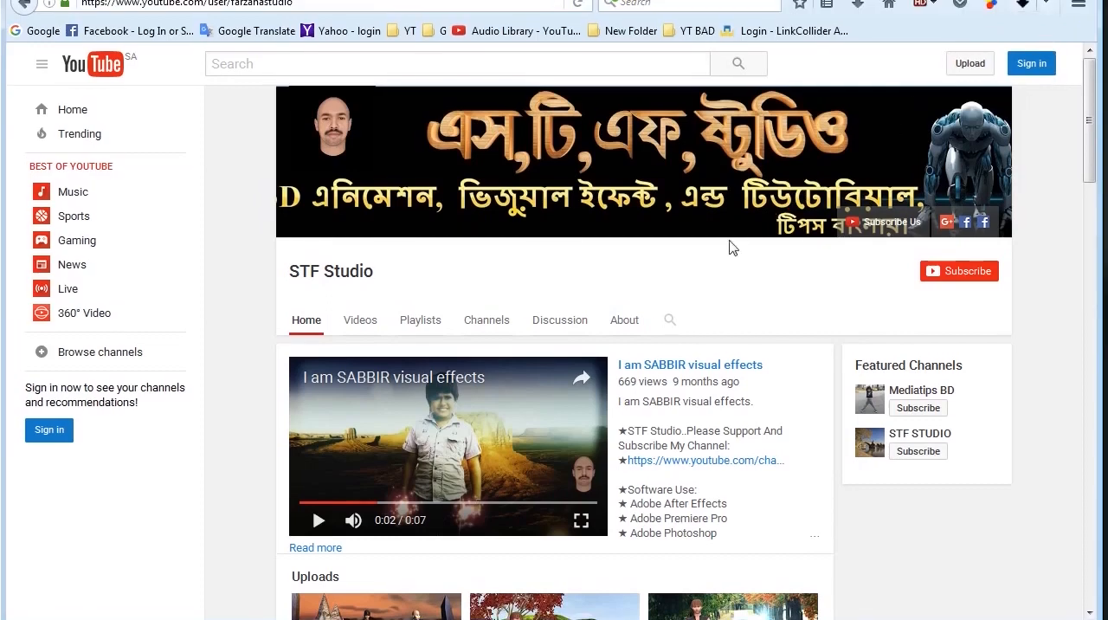
# Step: Open the featured STF STUDIO channel, look through its uploaded videos and return to the channel's home page
pyautogui.click(919, 434)
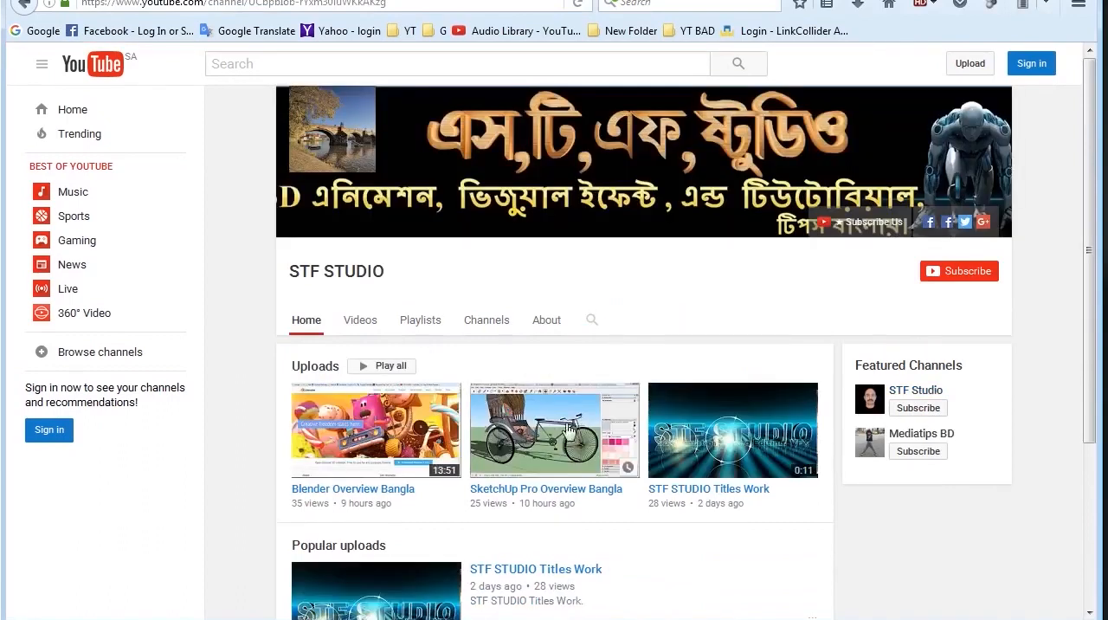
pyautogui.click(361, 322)
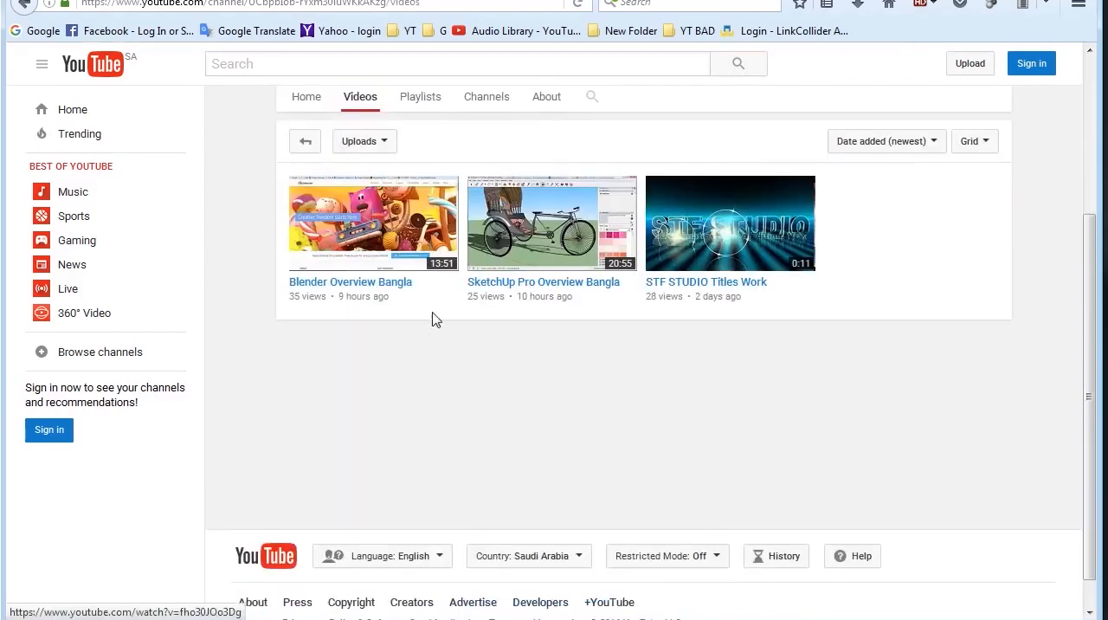
pyautogui.scroll(2, 613, 346)
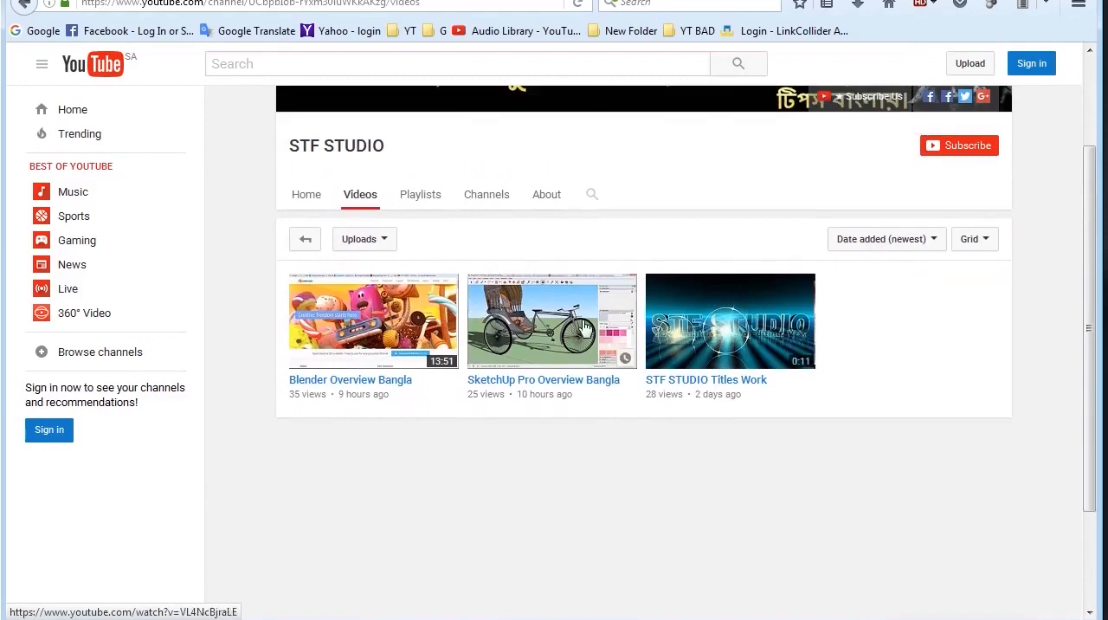
pyautogui.scroll(3, 586, 326)
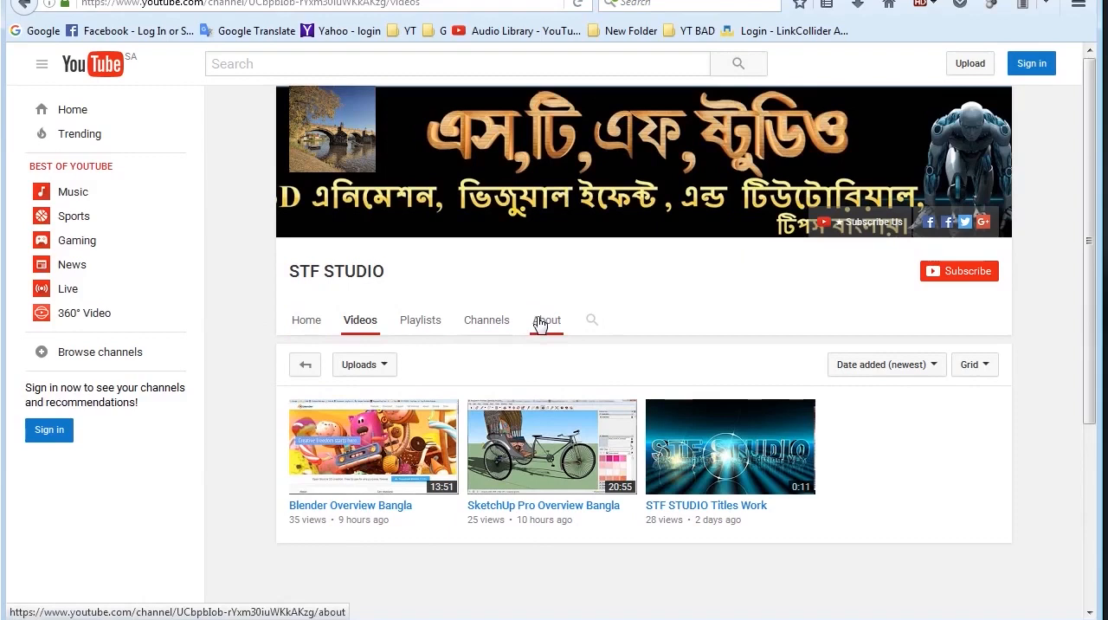
pyautogui.click(305, 326)
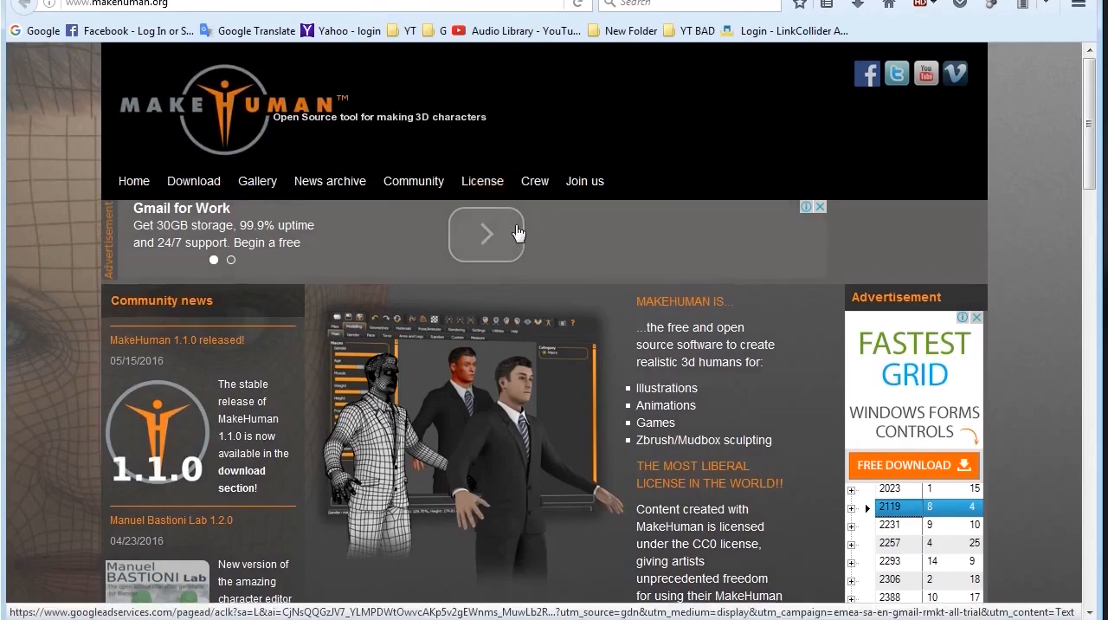
# Step: Examine the MakeHuman home page, including its license, free and open-source status, morphing parameters, body topology and Python sections
pyautogui.scroll(-3, 517, 232)
pyautogui.scroll(-2, 517, 229)
pyautogui.scroll(4, 430, 199)
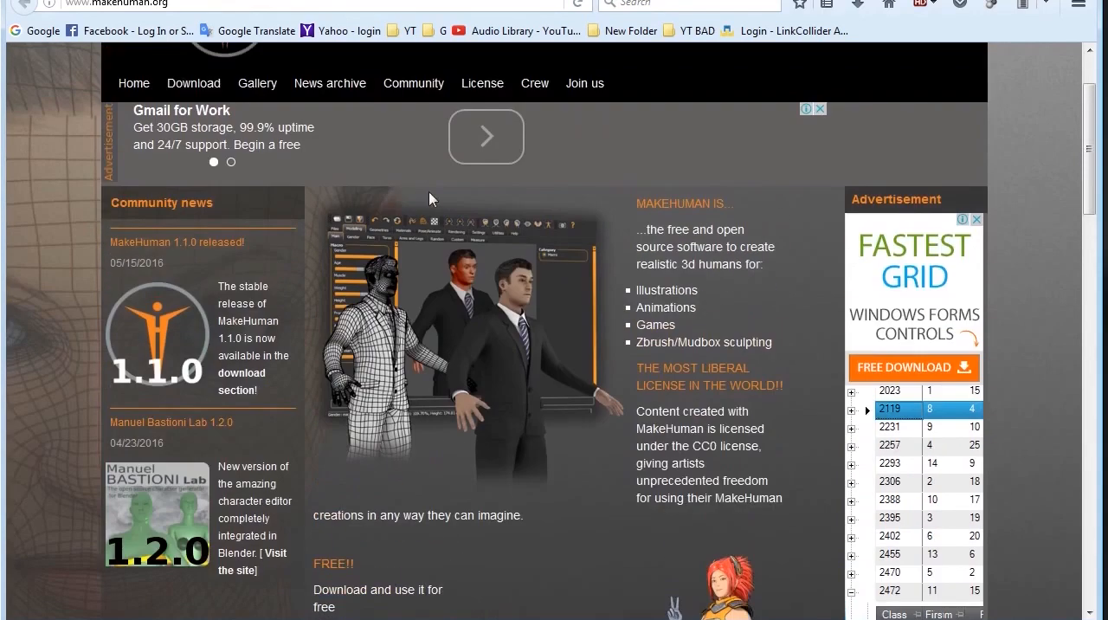
pyautogui.scroll(2, 365, 199)
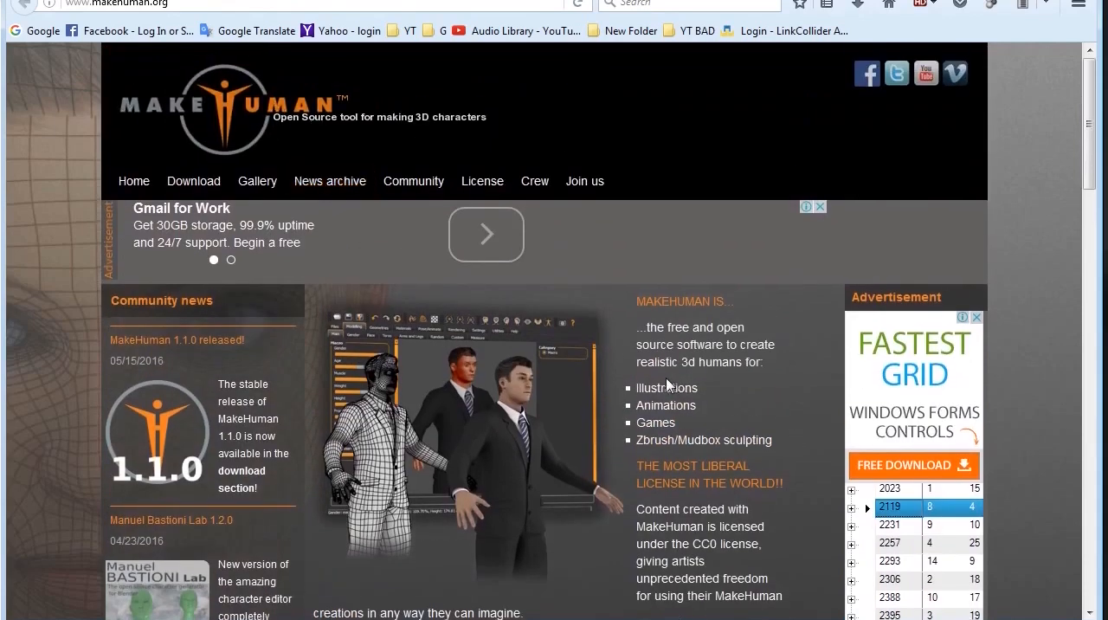
pyautogui.scroll(-7, 673, 385)
pyautogui.scroll(-3, 667, 383)
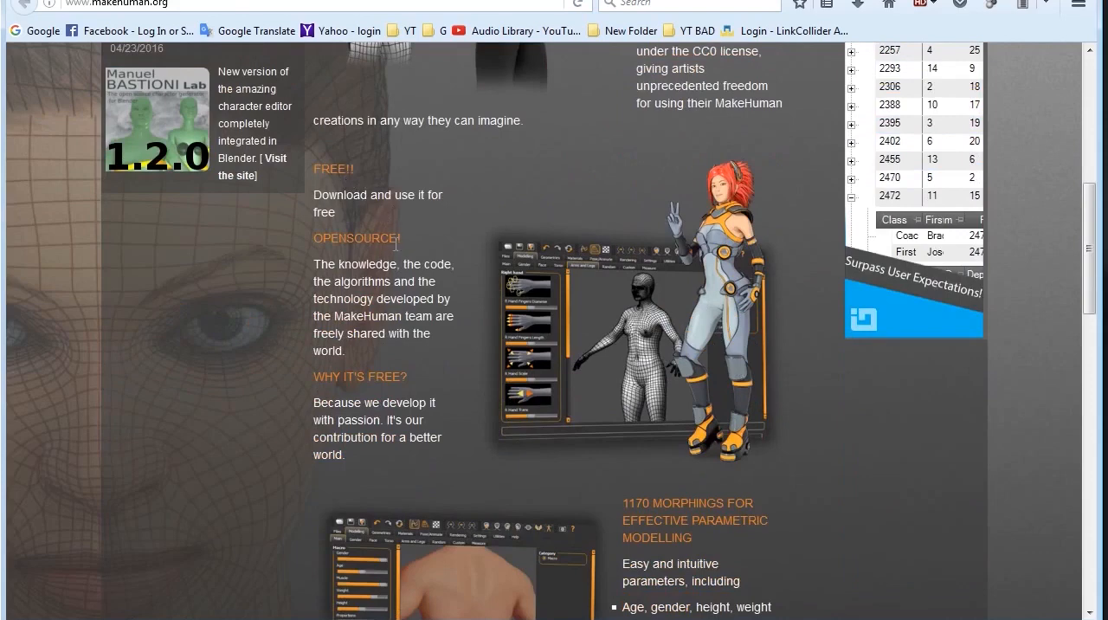
pyautogui.scroll(-6, 405, 243)
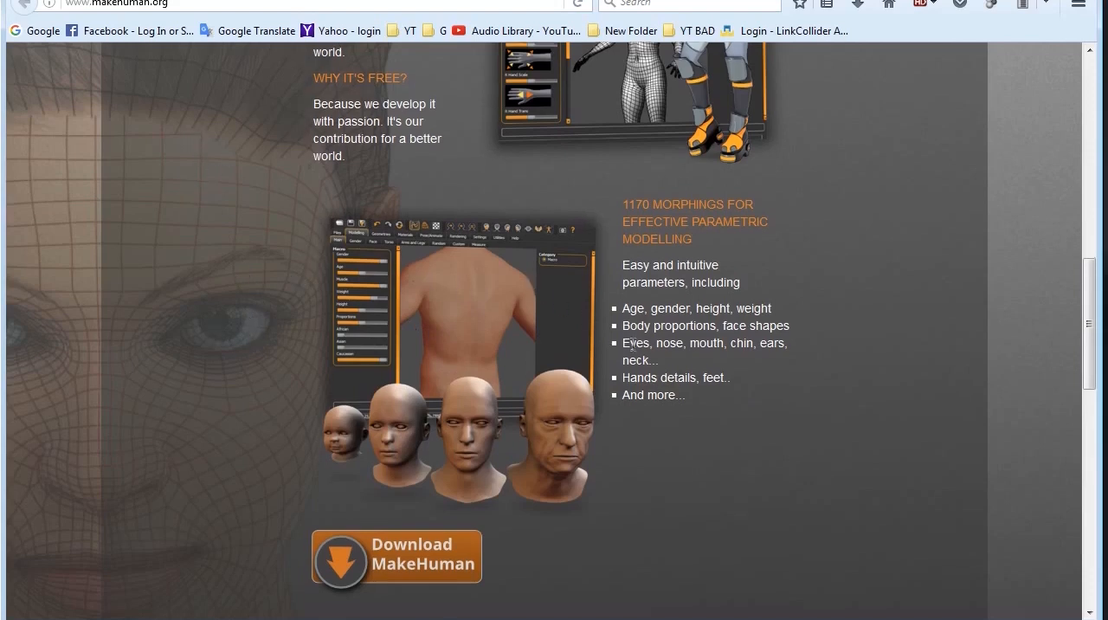
pyautogui.scroll(-5, 632, 346)
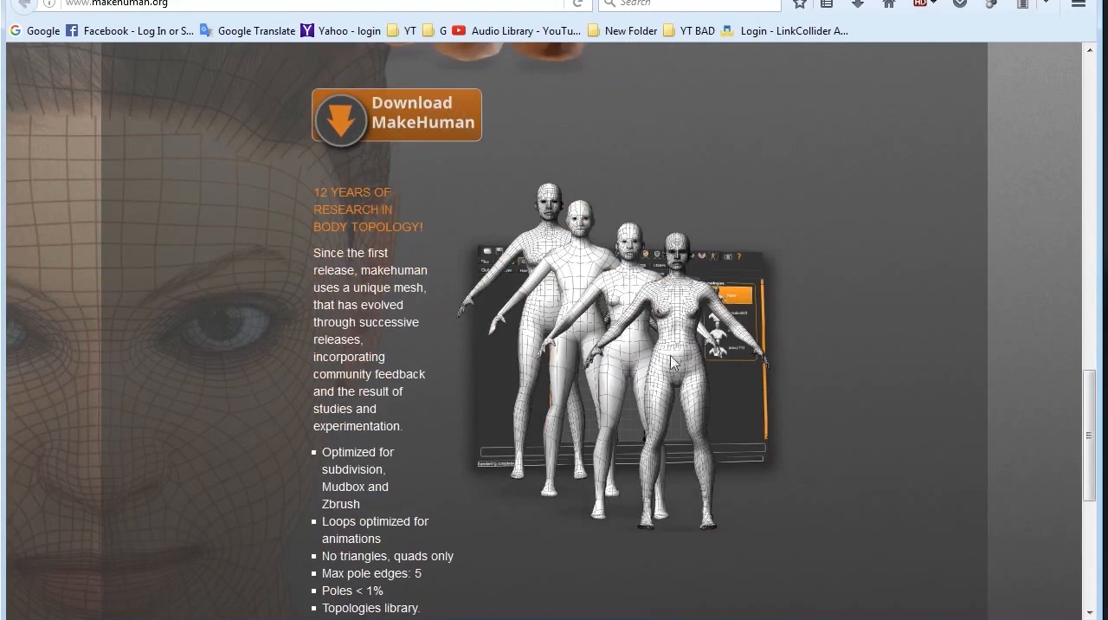
pyautogui.scroll(-5, 611, 414)
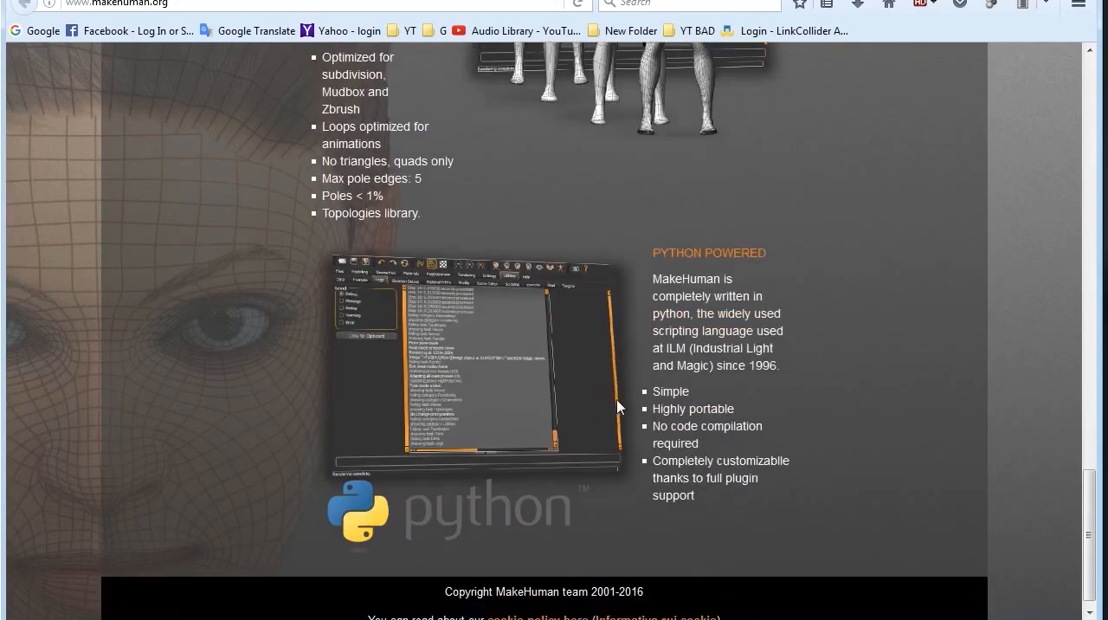
pyautogui.scroll(3, 617, 407)
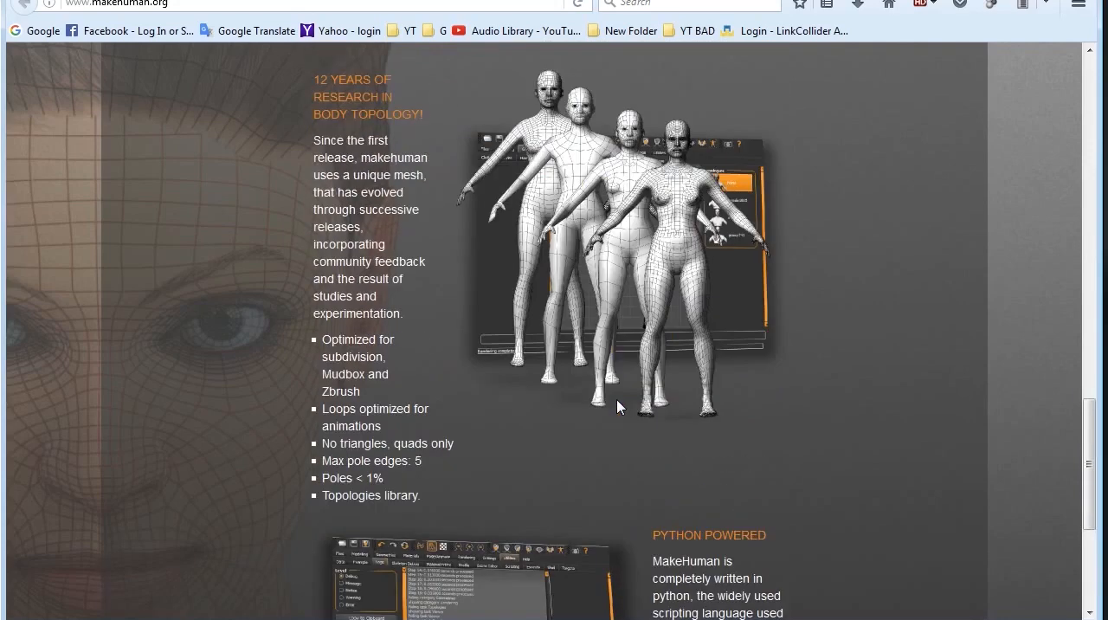
pyautogui.scroll(7, 660, 392)
pyautogui.scroll(10, 645, 392)
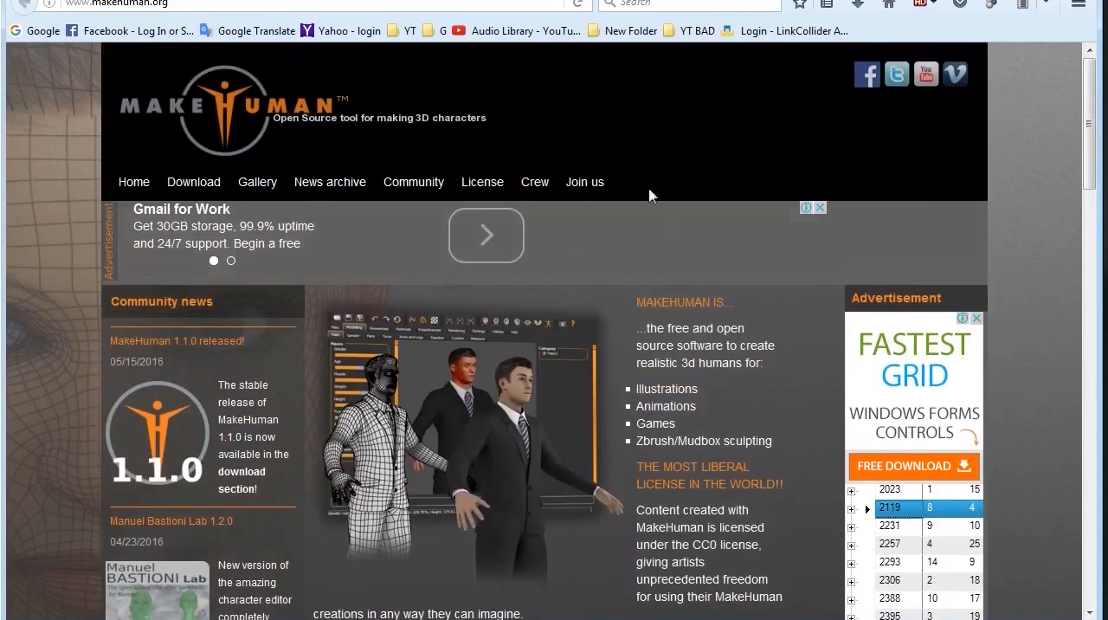
# Step: Switch to the Download MakeHuman 1.1.0 page and review the Windows, Debian, Mac and source packages
pyautogui.hotkey('ctrl', 'Tab')
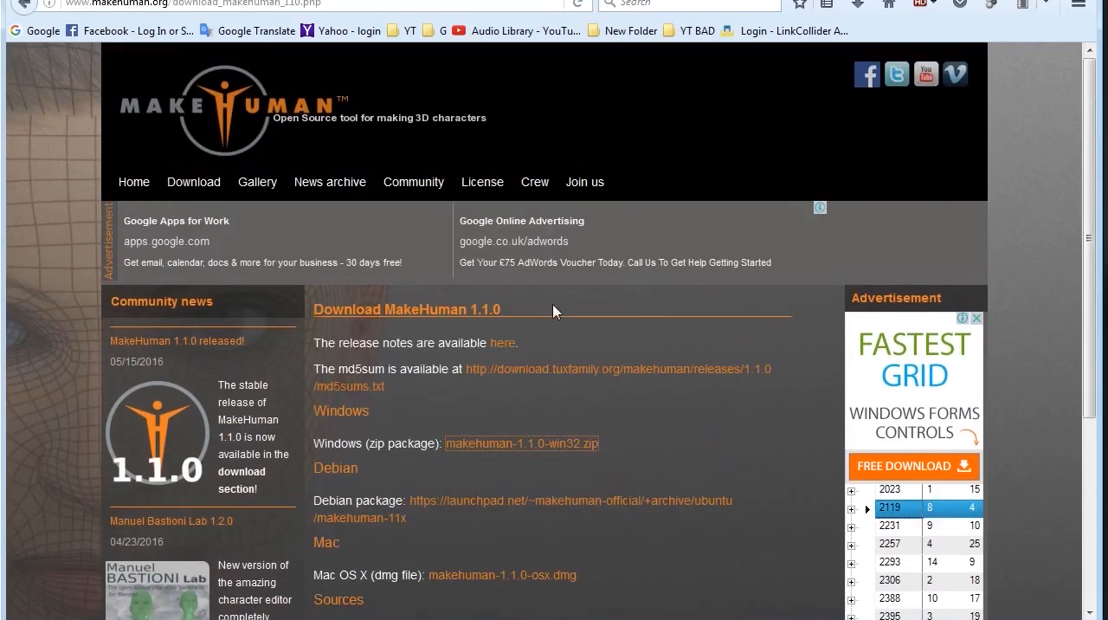
pyautogui.scroll(-3, 554, 310)
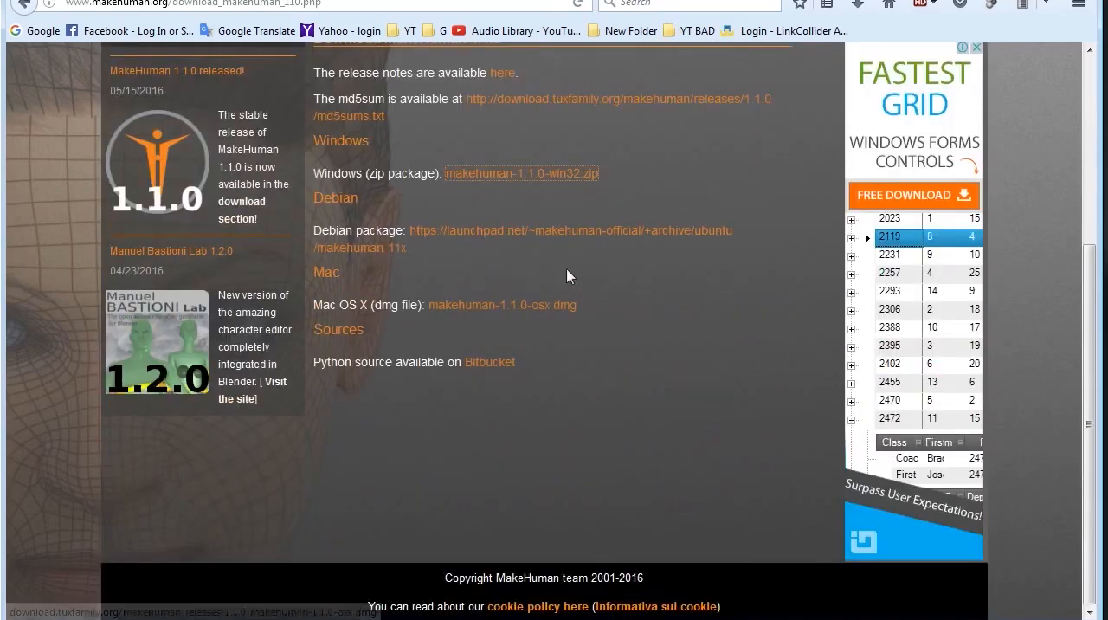
pyautogui.scroll(2, 498, 305)
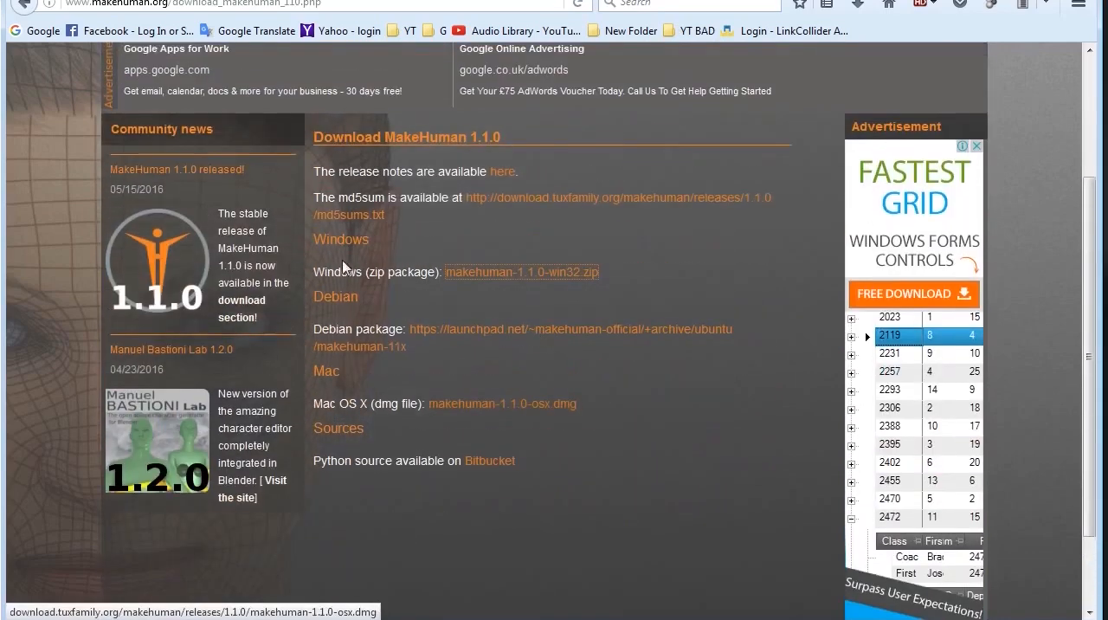
pyautogui.scroll(3, 167, 223)
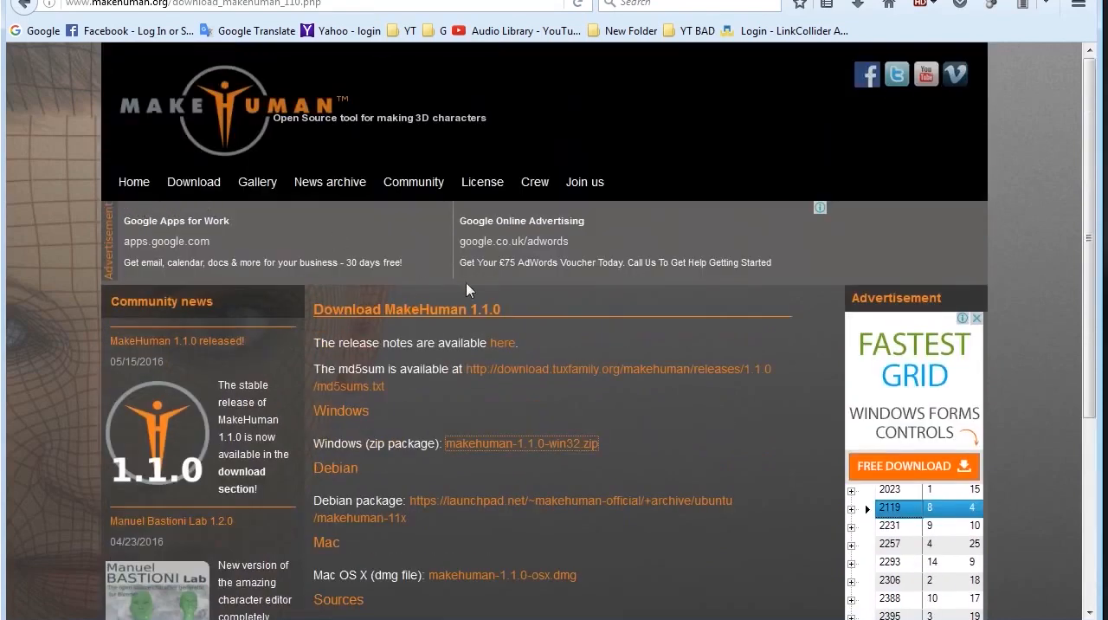
# Step: Open the site's general download page and review the stable release, nightly build, Python source and Blender tools offers
pyautogui.click(193, 184)
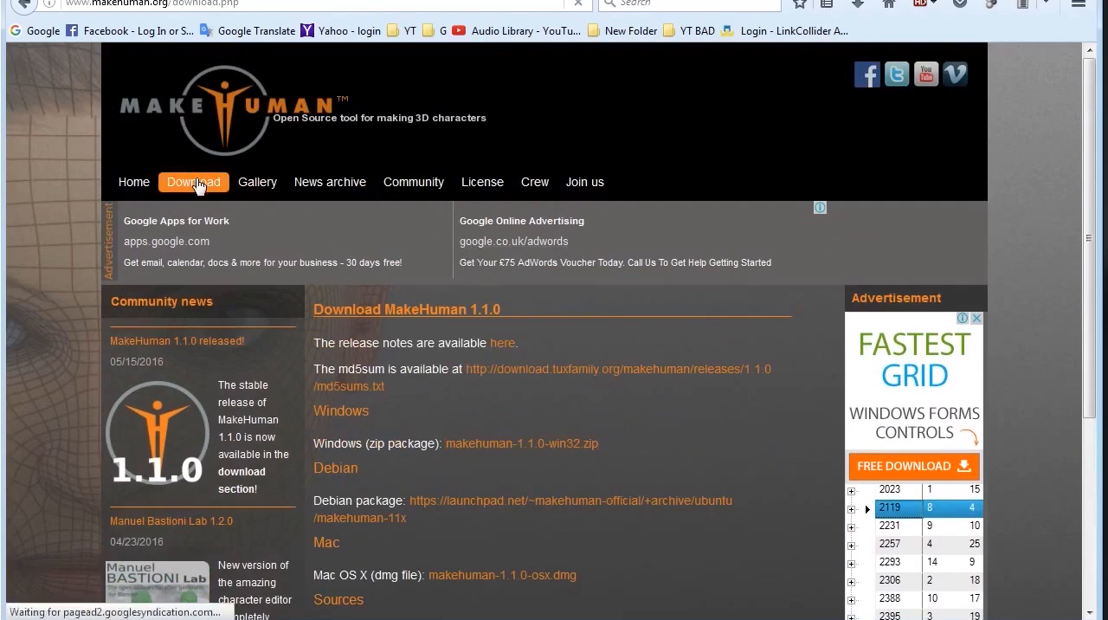
pyautogui.scroll(-5, 627, 400)
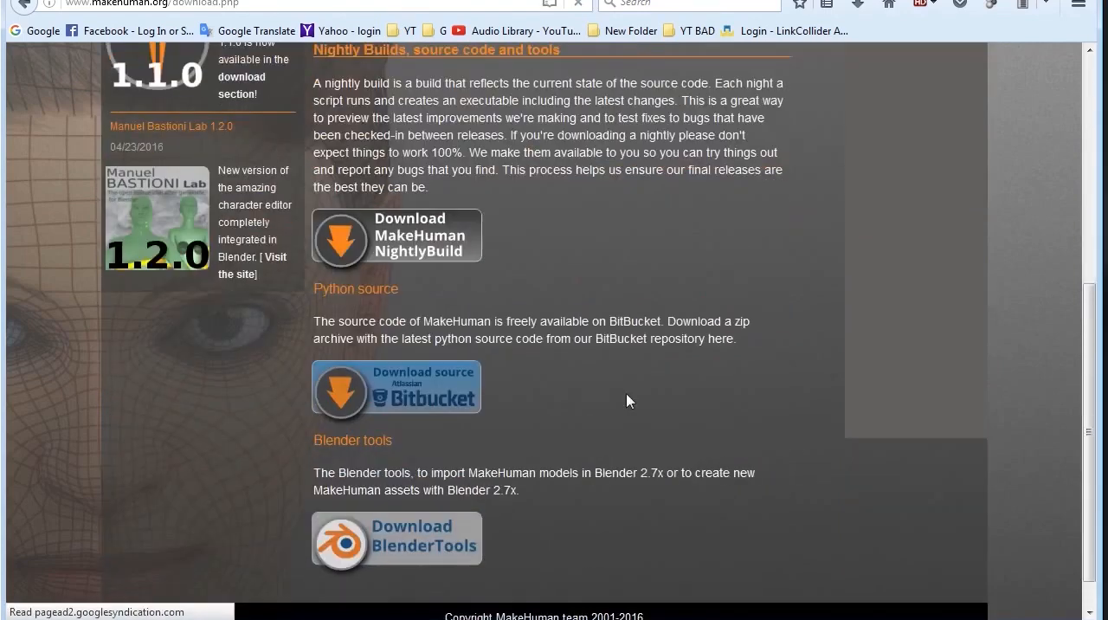
pyautogui.scroll(-1, 444, 306)
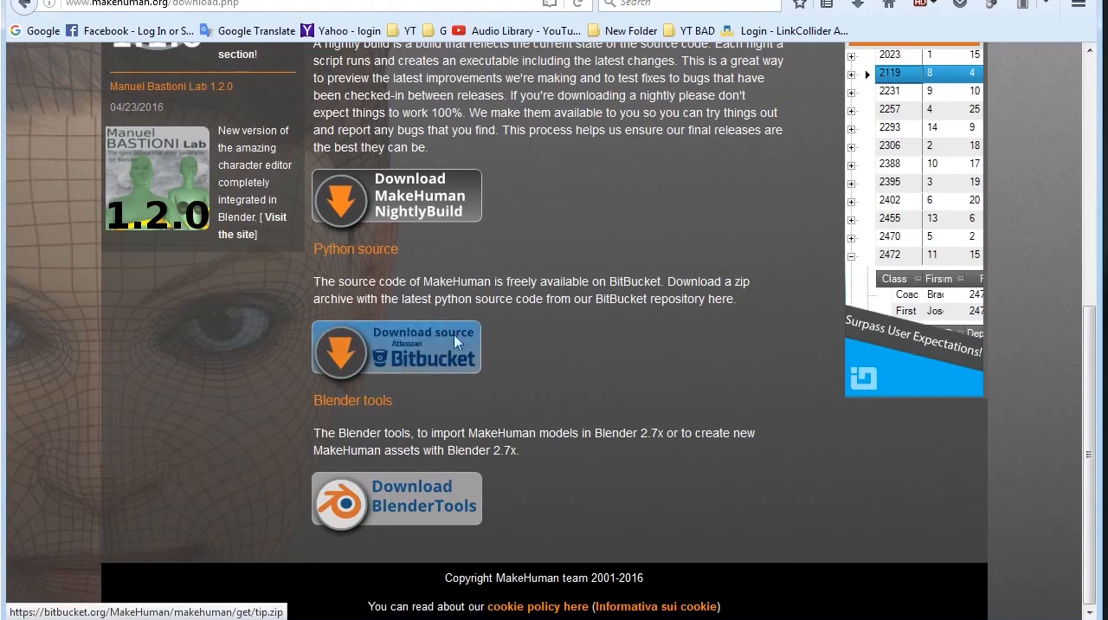
pyautogui.scroll(2, 427, 350)
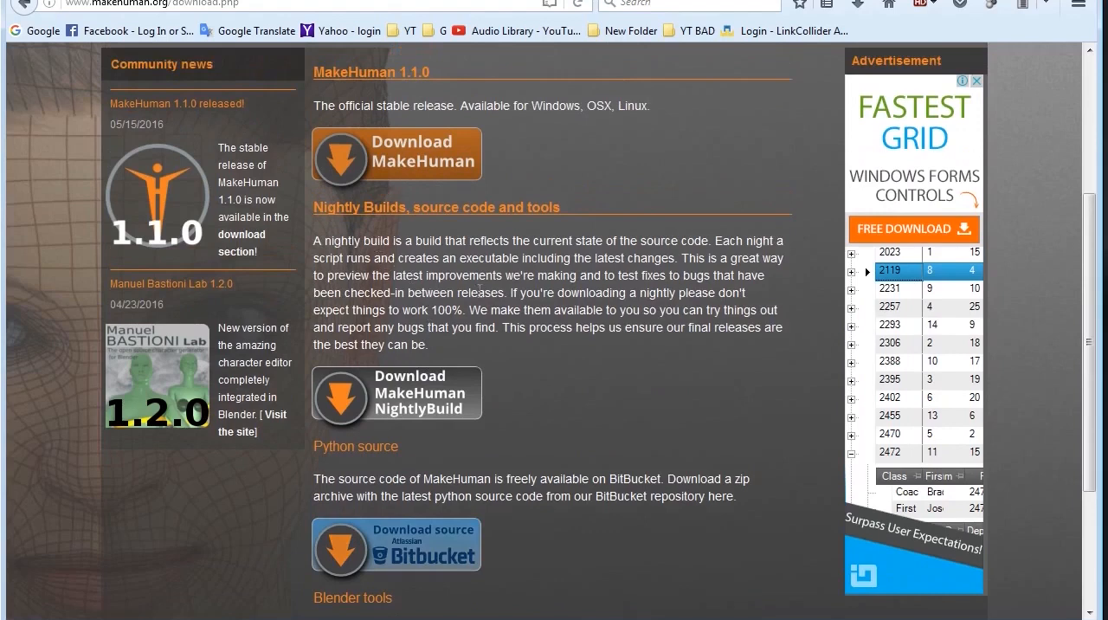
pyautogui.scroll(2, 415, 271)
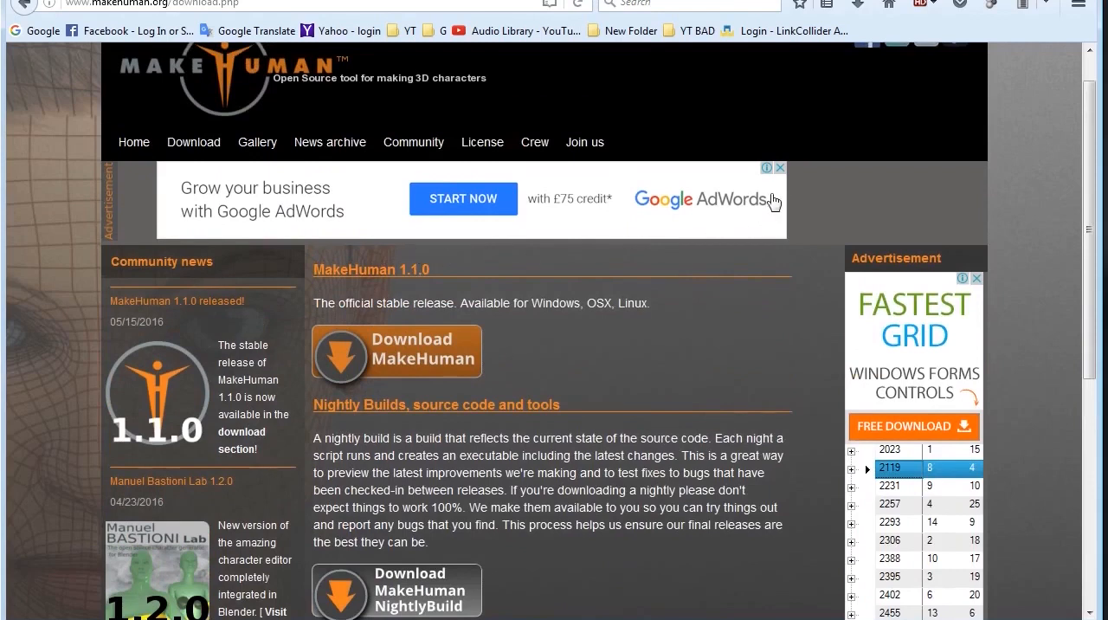
# Step: Try to close the Google AdWords banner above the MakeHuman 1.1.0 section
pyautogui.click(779, 167)
pyautogui.click(778, 168)
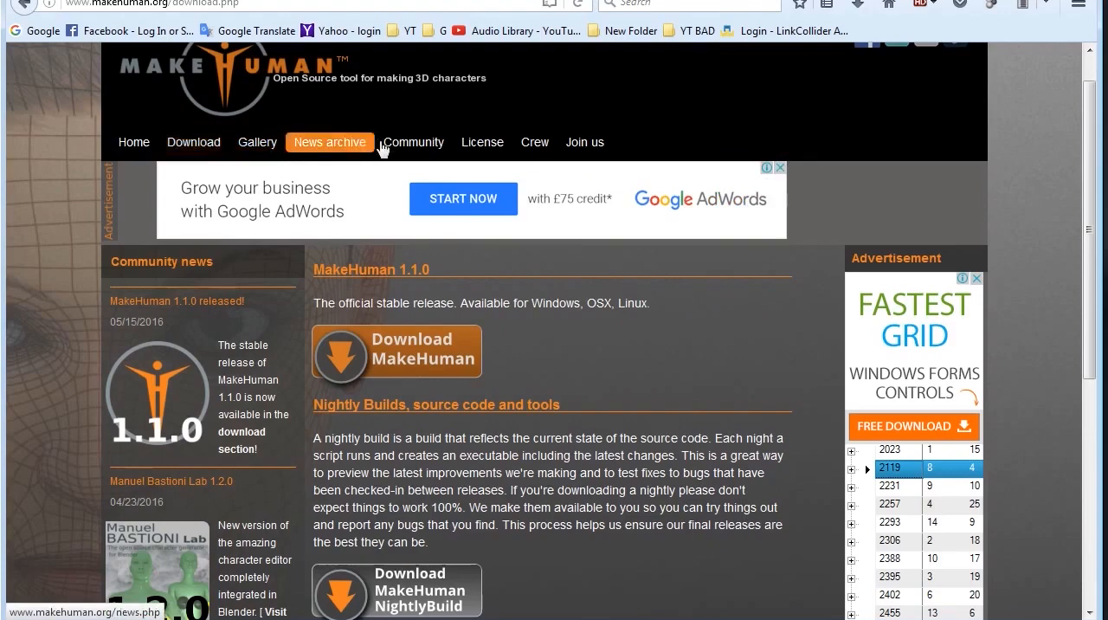
pyautogui.scroll(1, 416, 130)
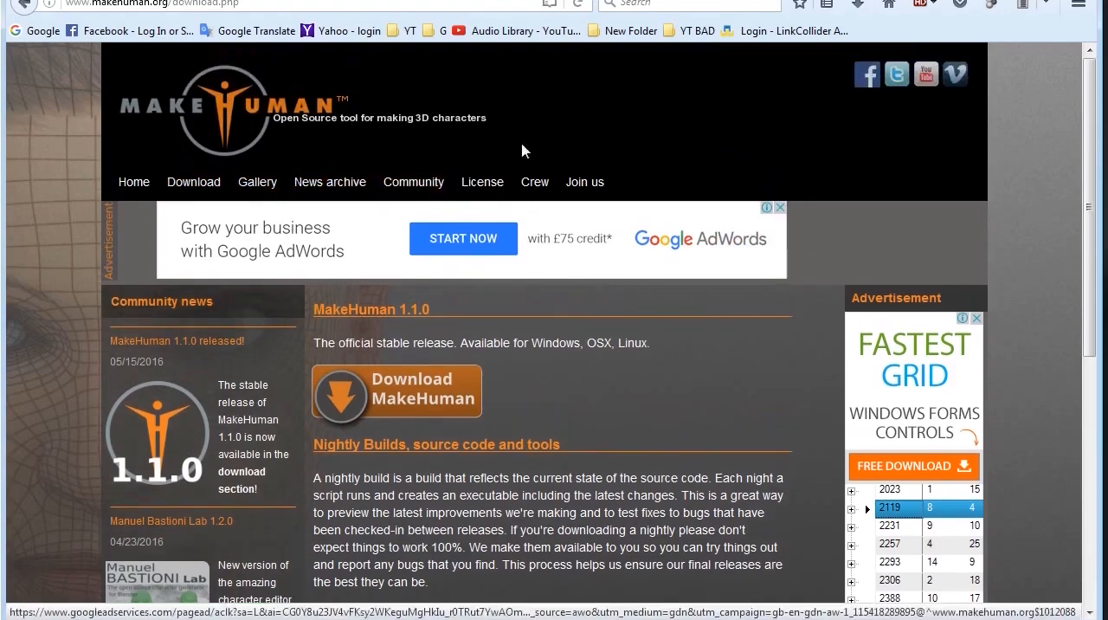
# Step: Reload the general download page and open the download page of the official stable MakeHuman 1.1.0 release
pyautogui.click(192, 185)
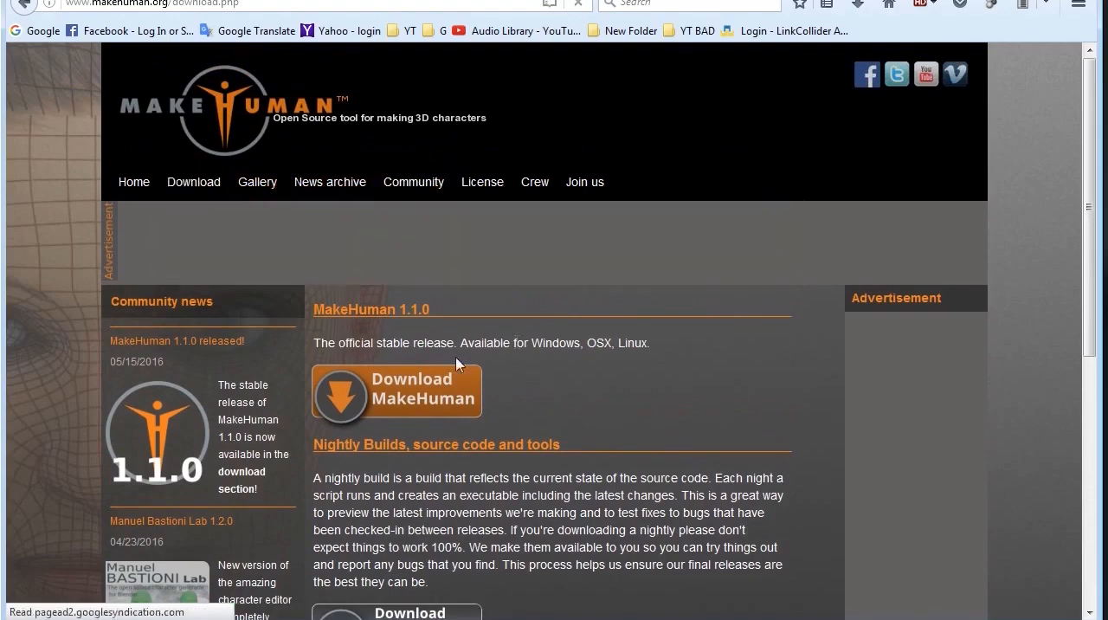
pyautogui.scroll(-3, 445, 351)
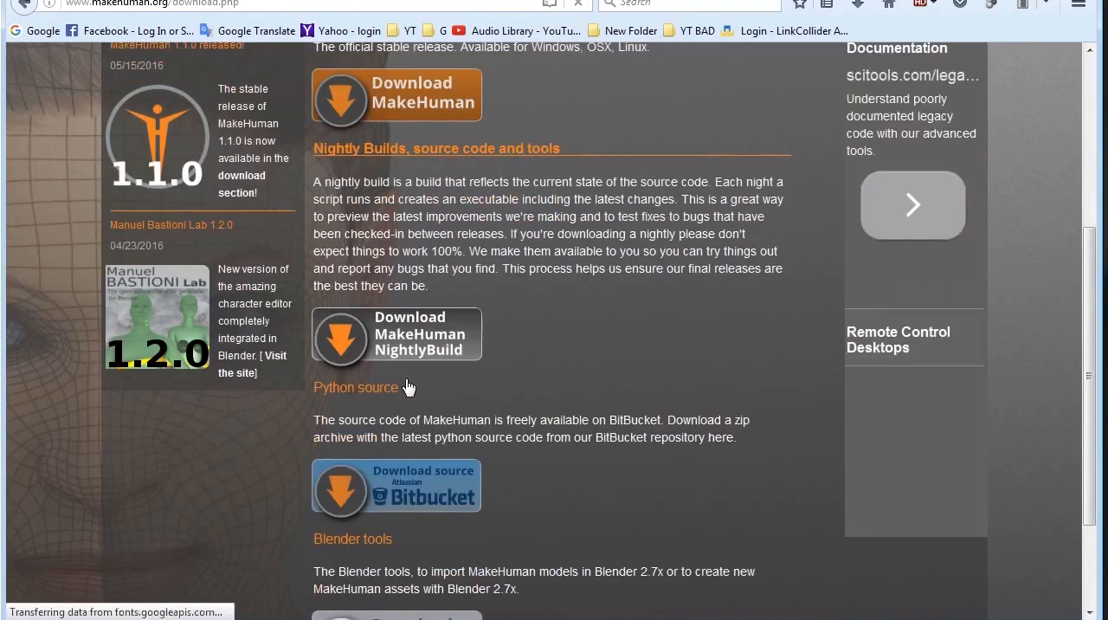
pyautogui.scroll(2, 428, 285)
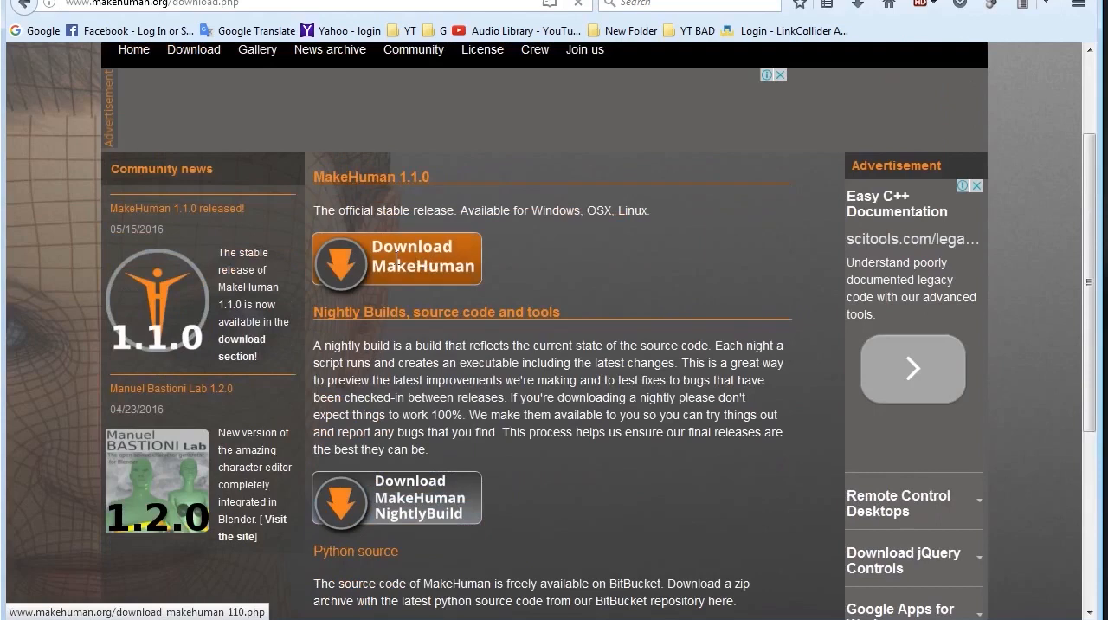
pyautogui.scroll(1, 449, 270)
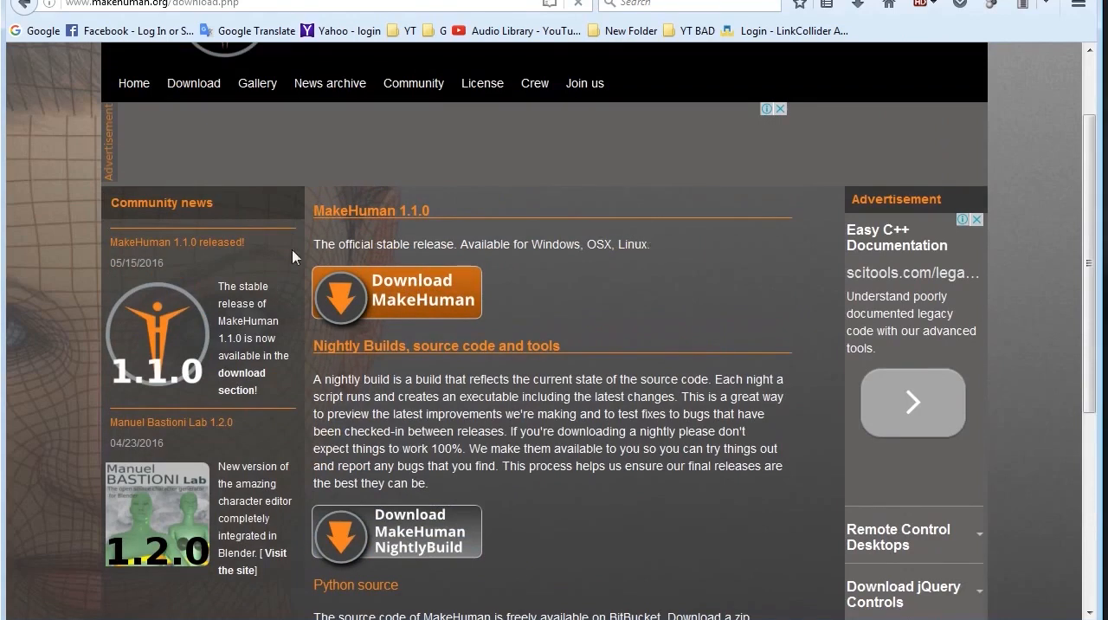
pyautogui.click(360, 281)
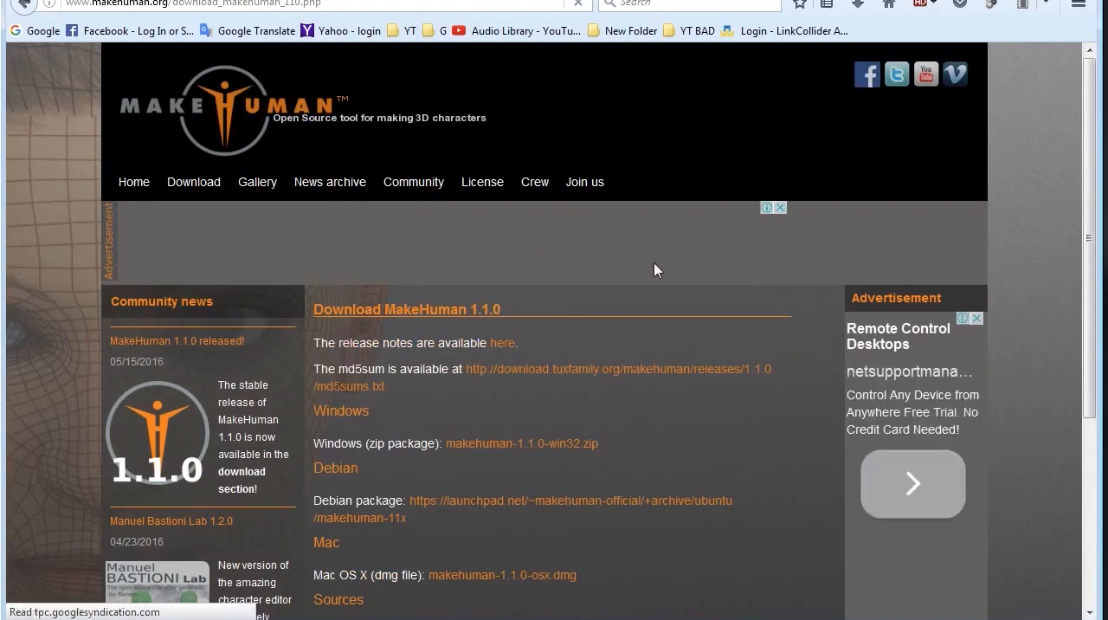
# Step: Check the packages offered per platform, highlight the Windows zip package makehuman-1.1.0-win32.zip line and clear the highlight
pyautogui.scroll(-3, 655, 270)
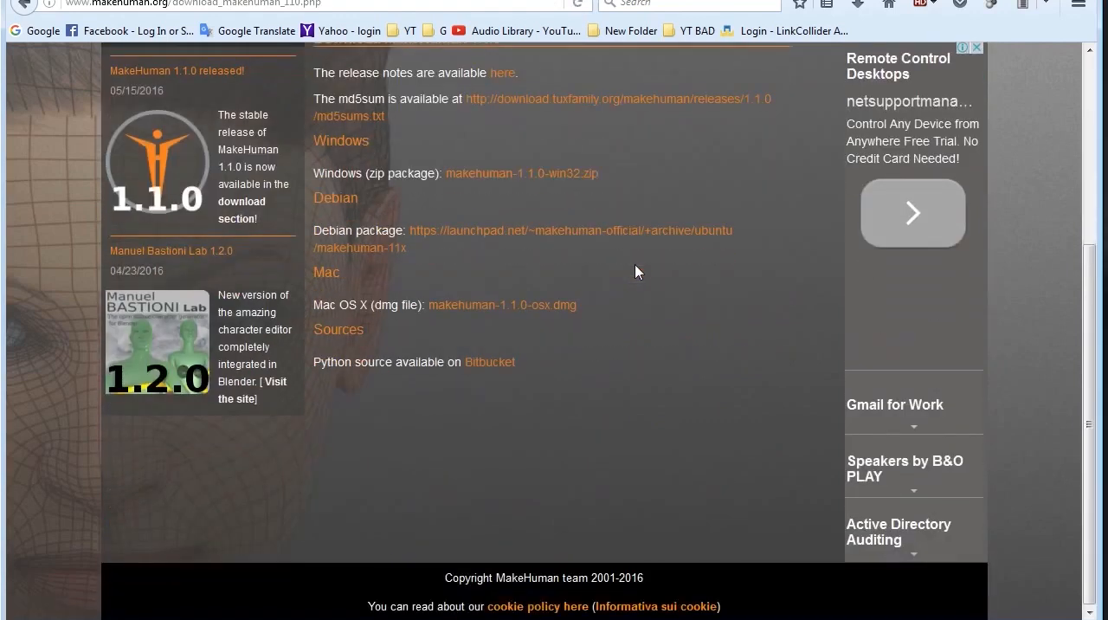
pyautogui.scroll(2, 637, 273)
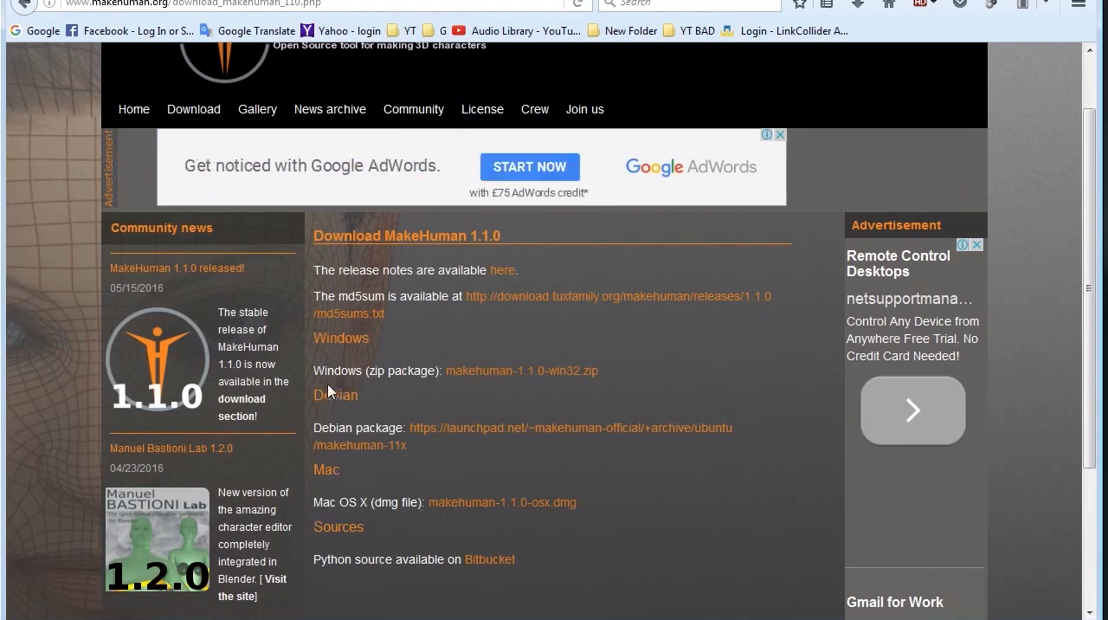
pyautogui.moveTo(312, 371); pyautogui.dragTo(609, 384)
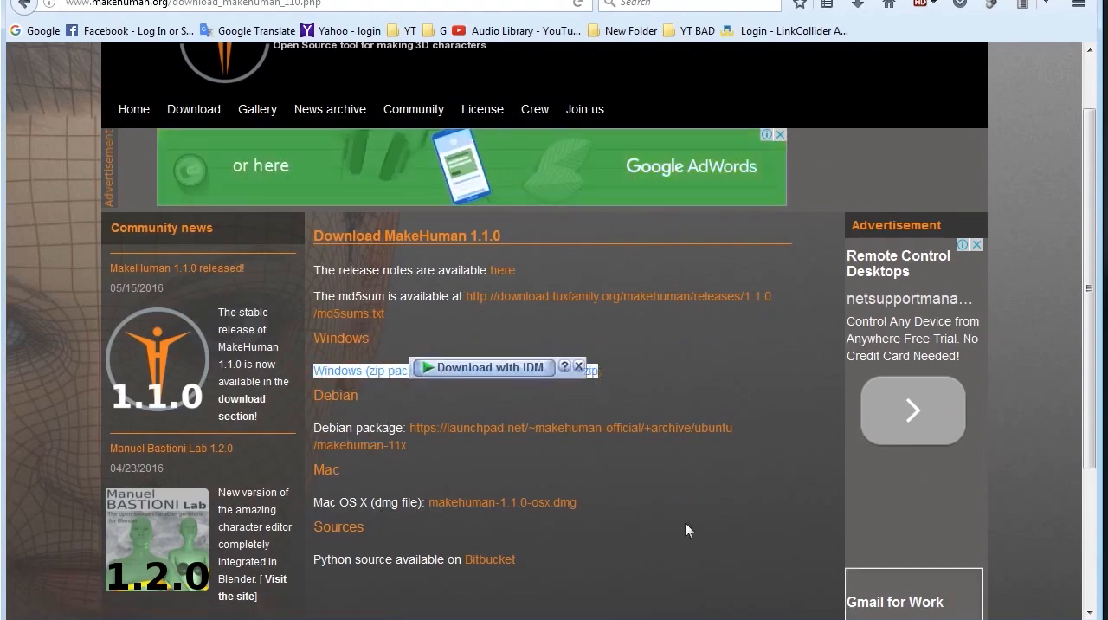
pyautogui.click(705, 354)
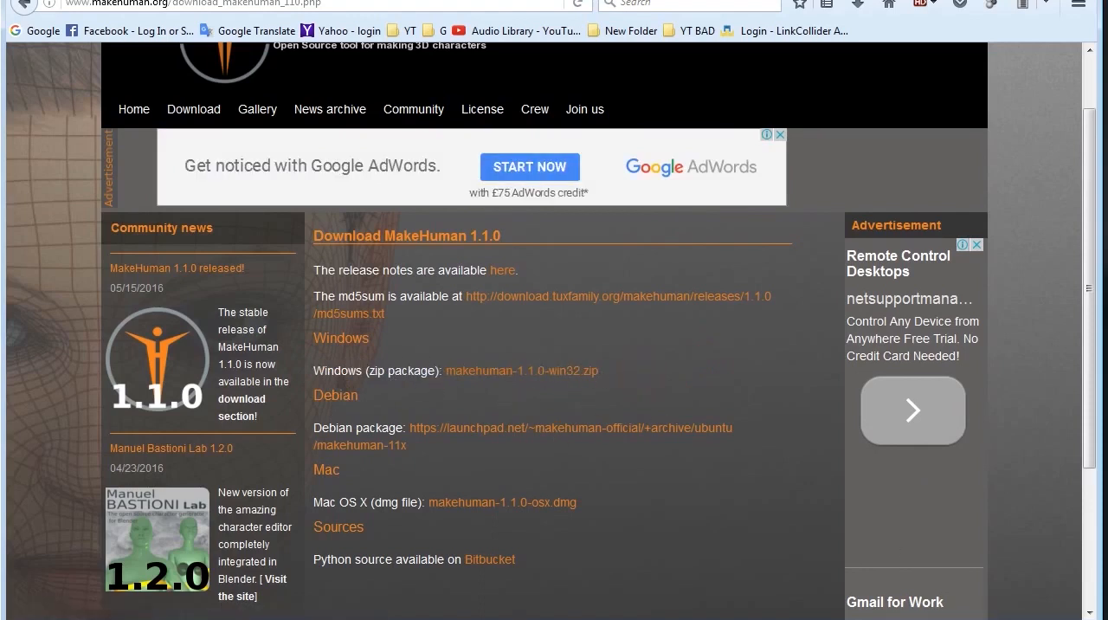
# Step: Switch to Internet Download Manager, check the makehuman-1.1.0-win32.zip download, and minimize the download manager
pyautogui.click(962, 618)
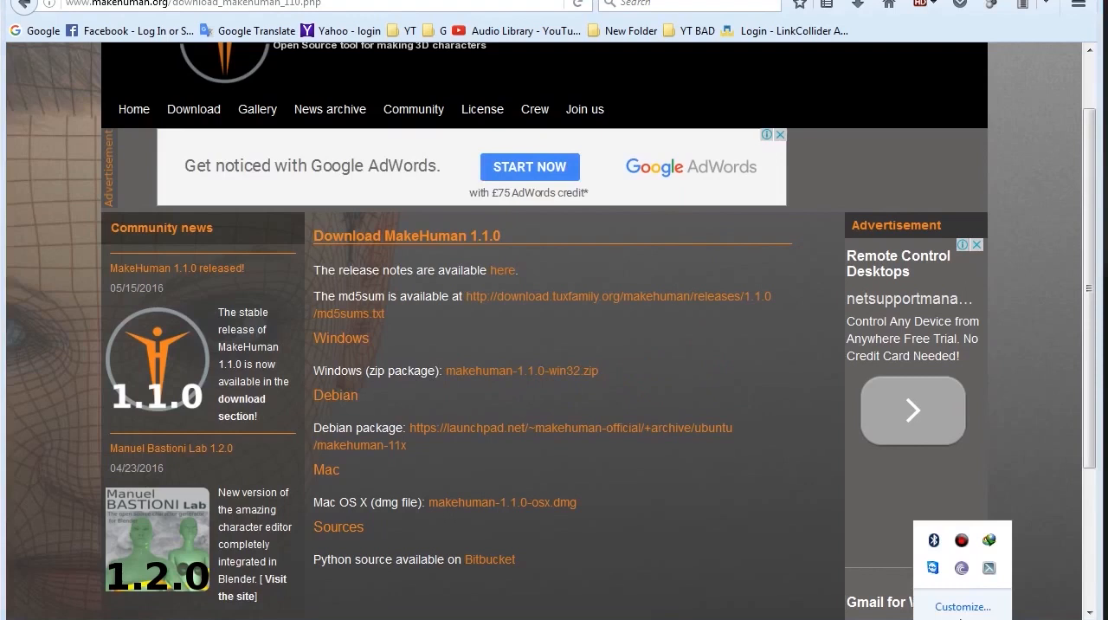
pyautogui.doubleClick(990, 541)
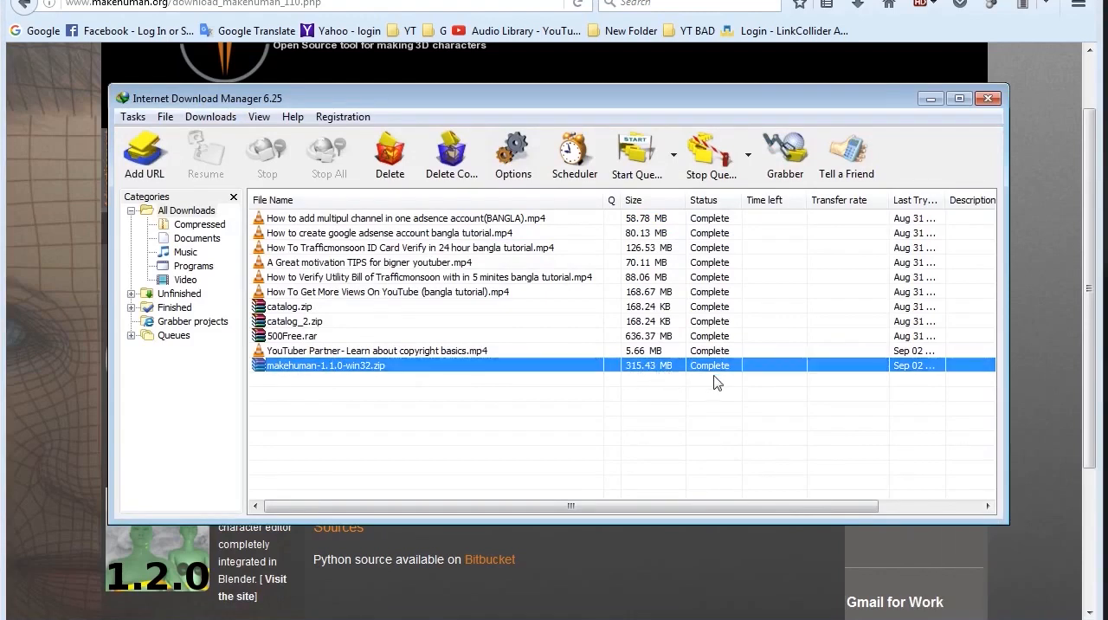
pyautogui.click(931, 98)
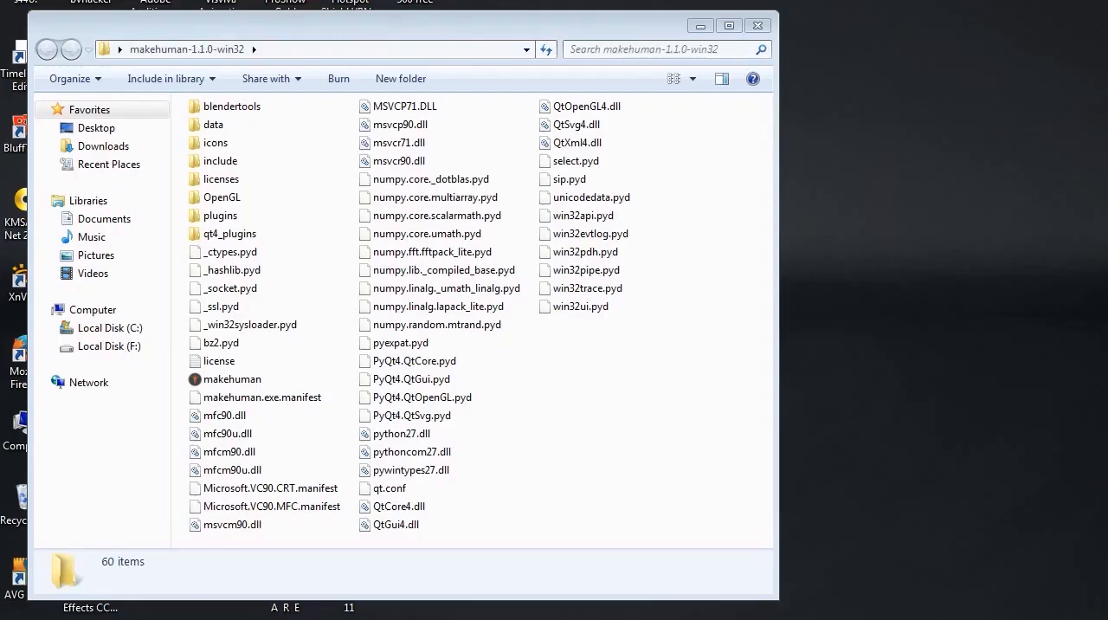
# Step: Open the downloaded makehuman-1.1.0-win32.zip archive from the Internet Download Manager list to view its contents in WinRAR
pyautogui.click(962, 619)
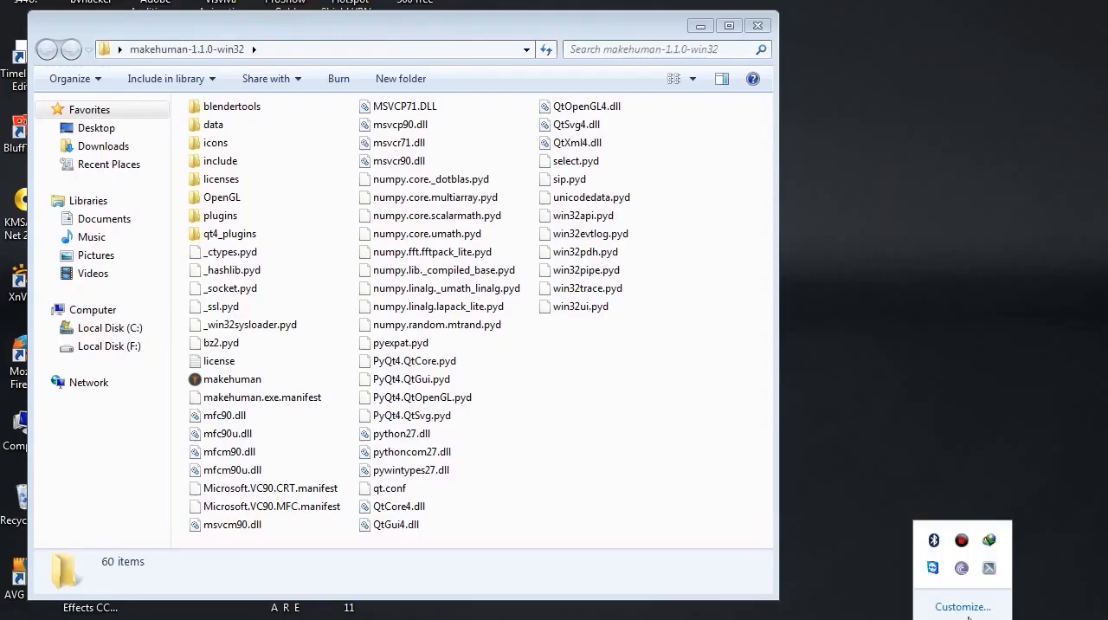
pyautogui.doubleClick(989, 540)
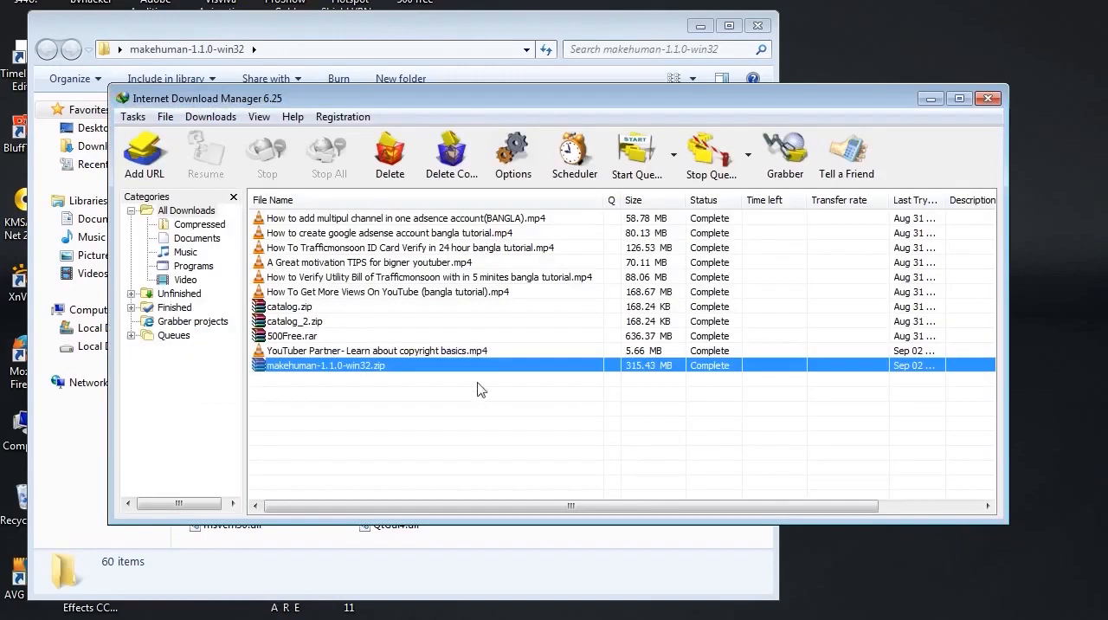
pyautogui.click(297, 368)
pyautogui.rightClick(296, 368)
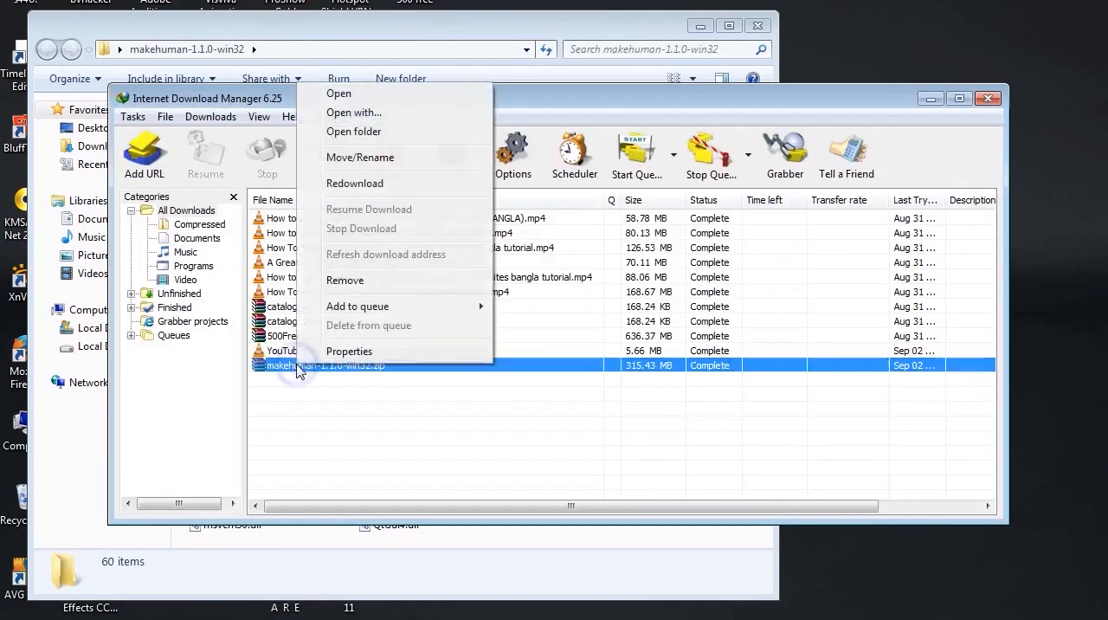
pyautogui.click(342, 96)
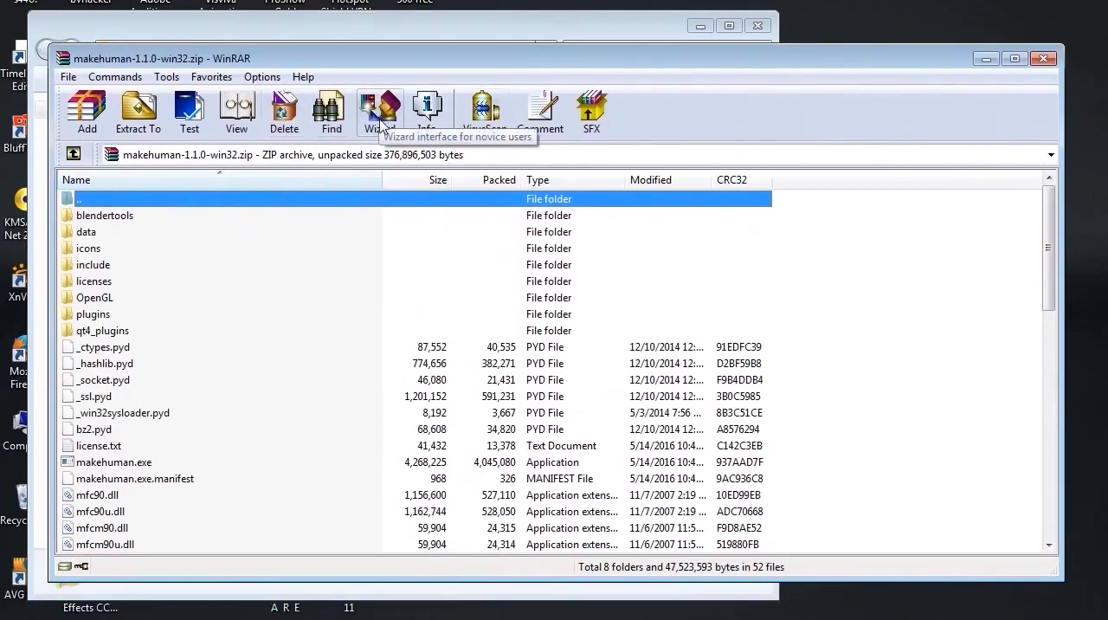
# Step: Go through the WinRAR wizard to the destination folder for unpacked files, cancel it, and close the archive and download manager
pyautogui.click(383, 117)
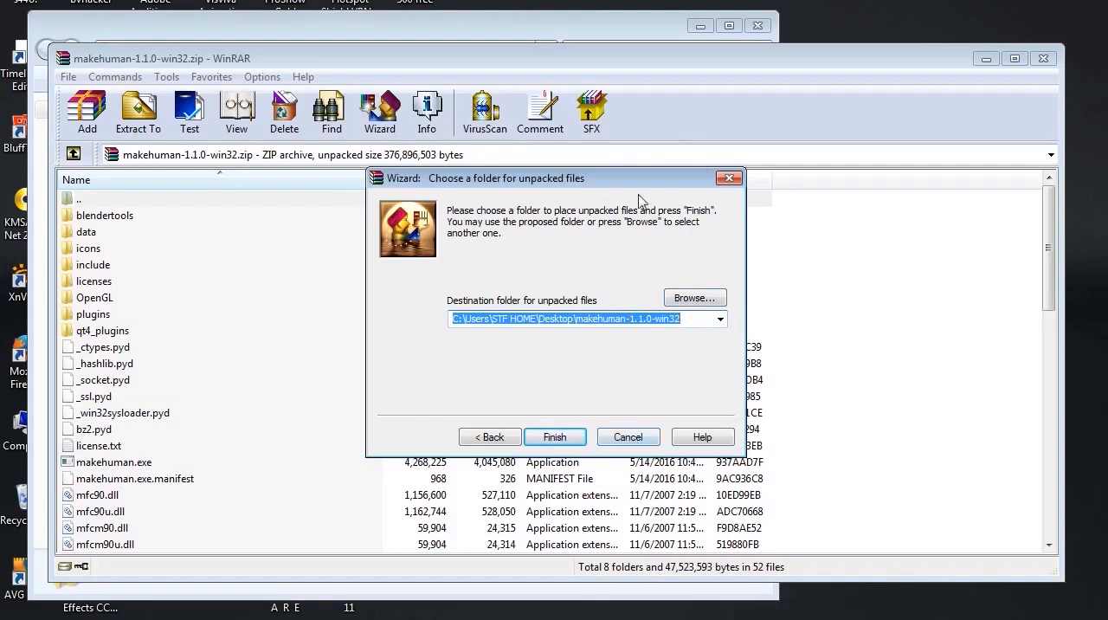
pyautogui.click(629, 445)
pyautogui.click(1039, 60)
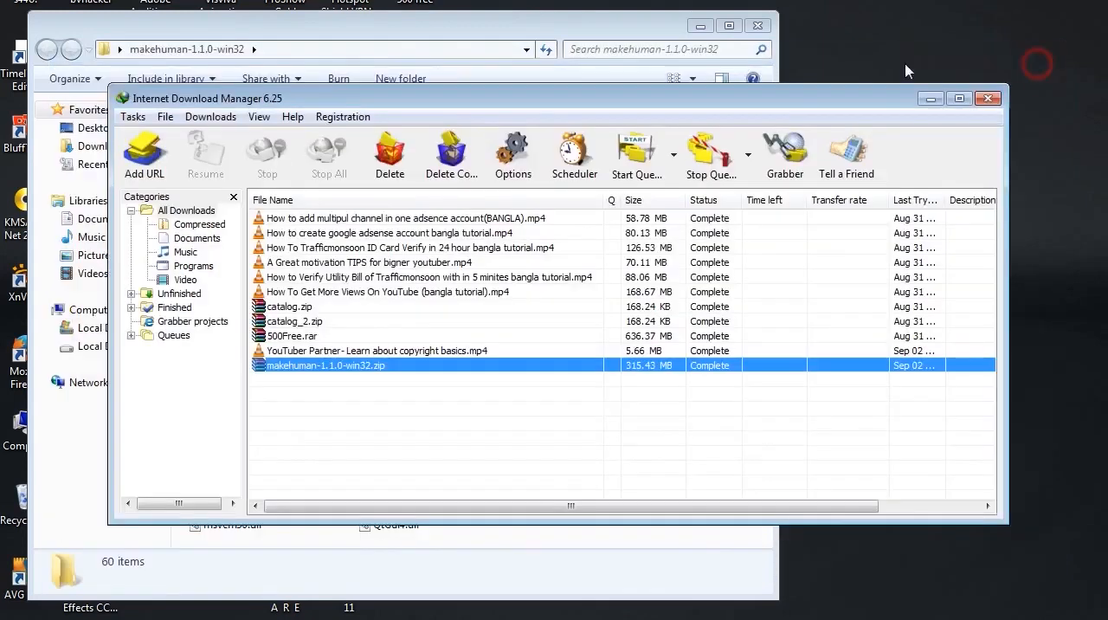
pyautogui.click(987, 98)
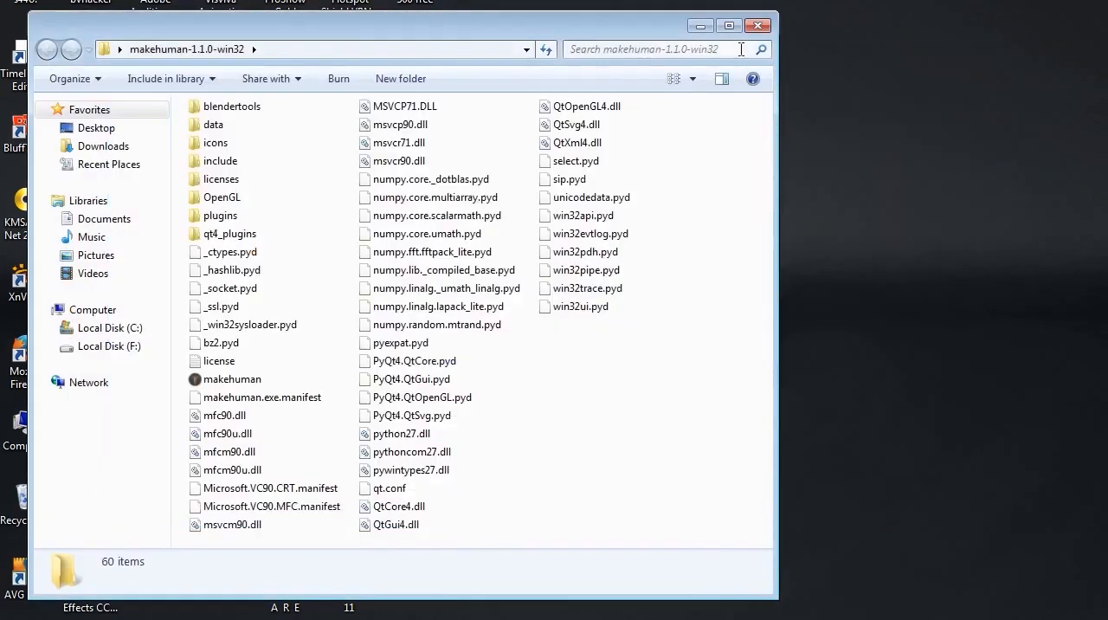
# Step: Close the extracted folder's window, reopen the makehuman-1.1.0-win32 folder from the desktop and reposition its window
pyautogui.click(757, 26)
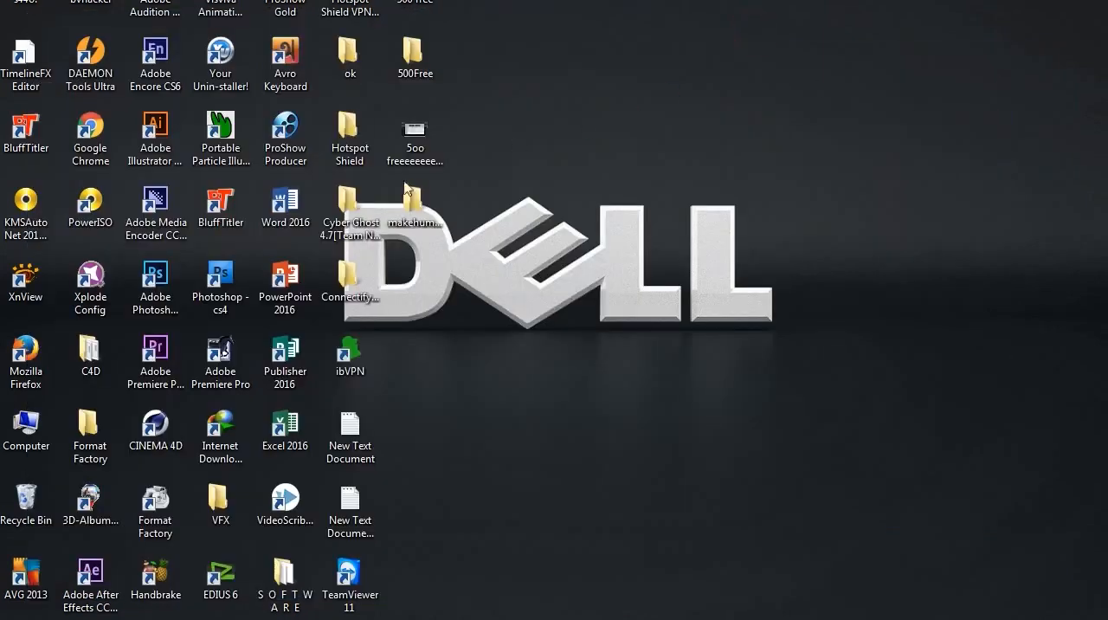
pyautogui.click(406, 222)
pyautogui.doubleClick(406, 222)
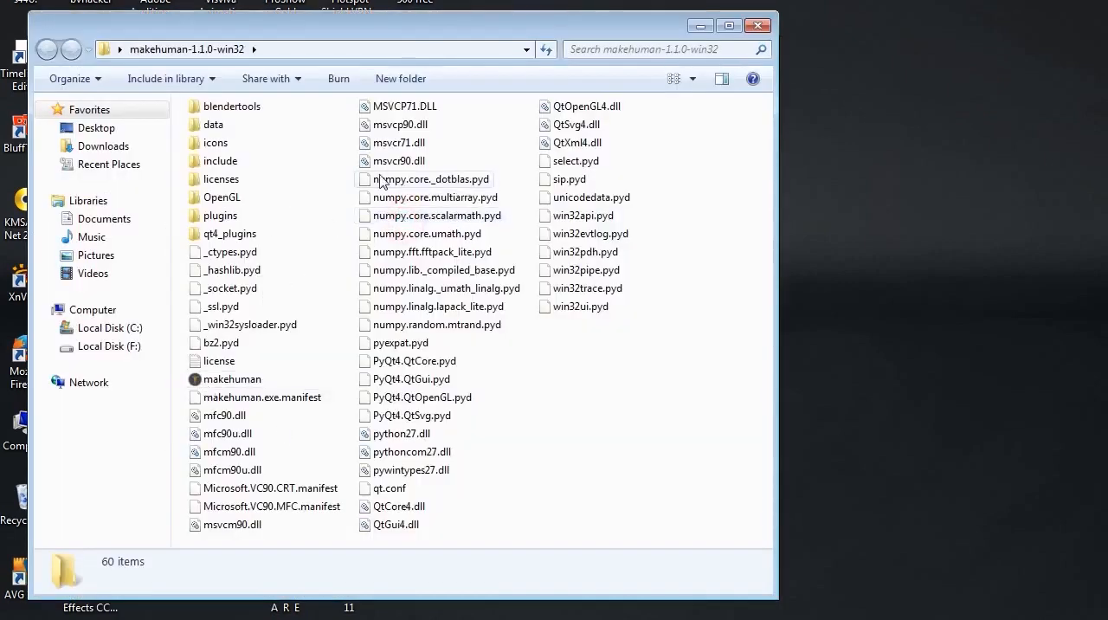
pyautogui.moveTo(260, 33); pyautogui.dragTo(229, 26)
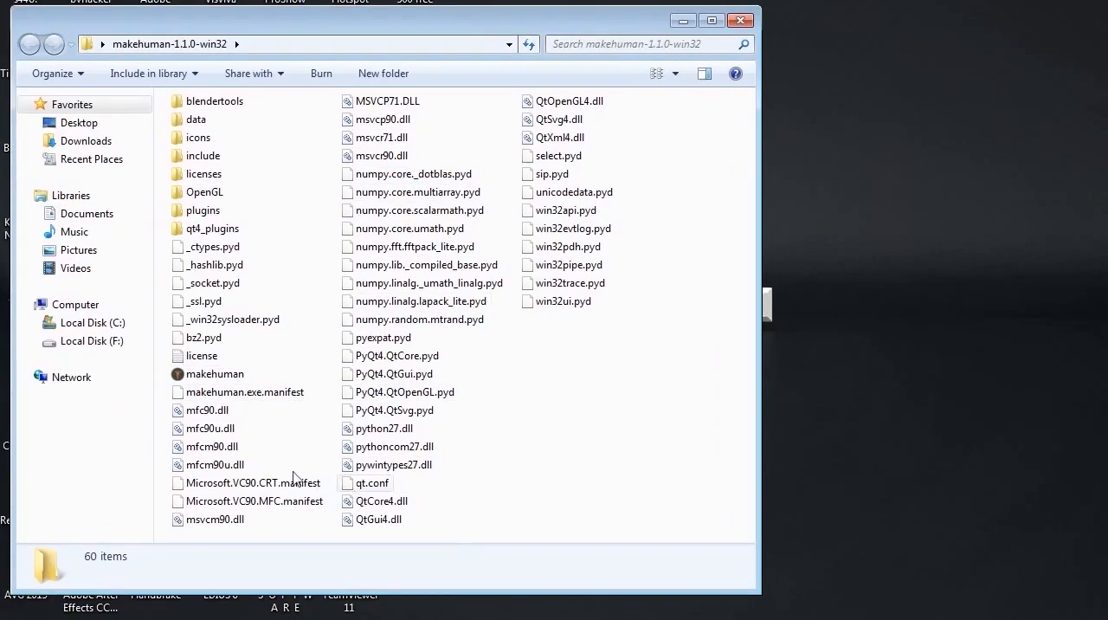
# Step: Launch the makehuman application from the extracted folder and accept the startup warning
pyautogui.click(214, 377)
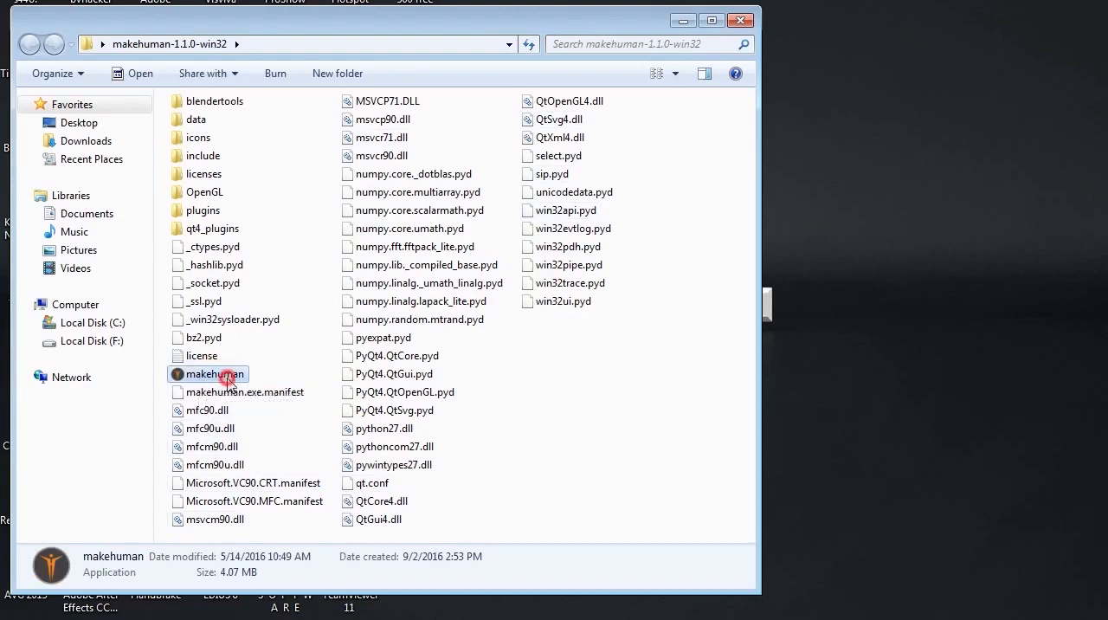
pyautogui.press('Return')
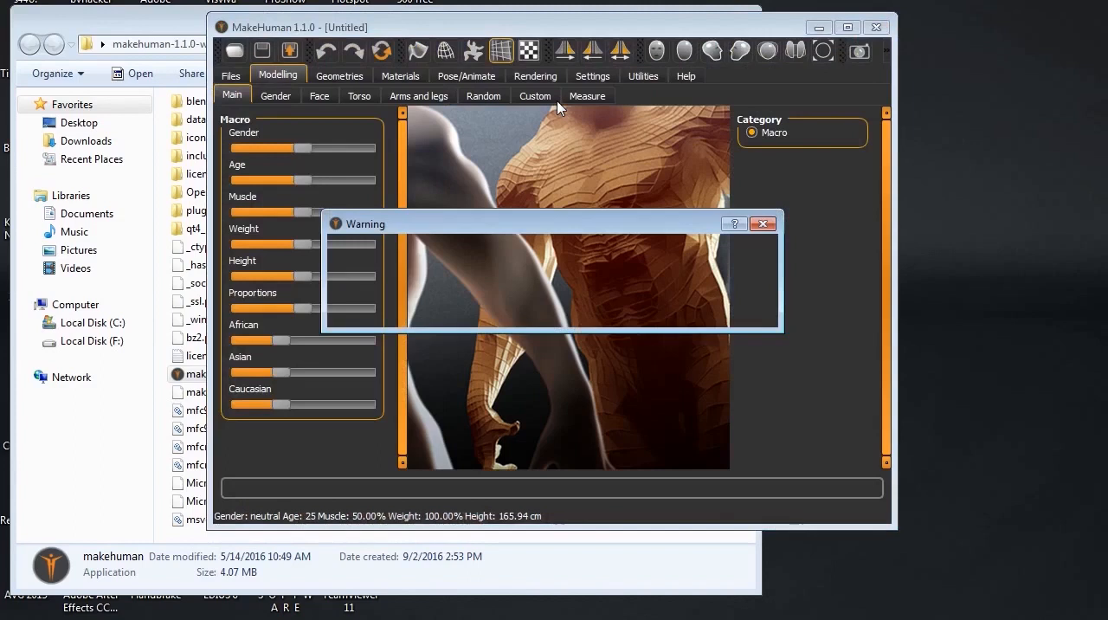
pyautogui.click(725, 308)
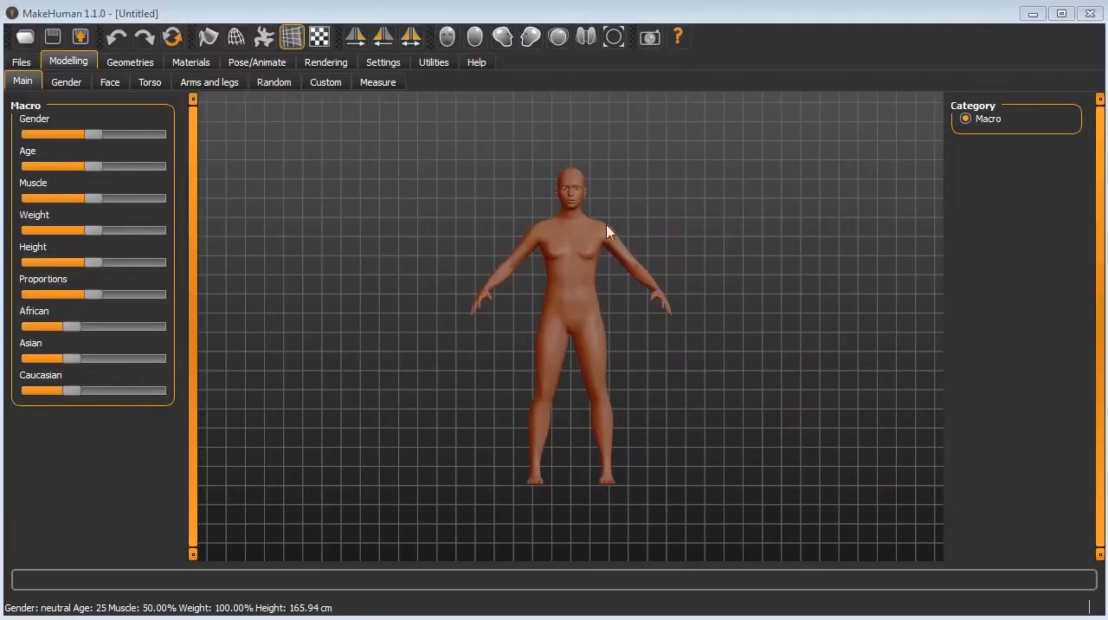
# Step: Examine the default human figure from different angles and distances in the 3D view
pyautogui.moveTo(771, 333); pyautogui.dragTo(542, 310)
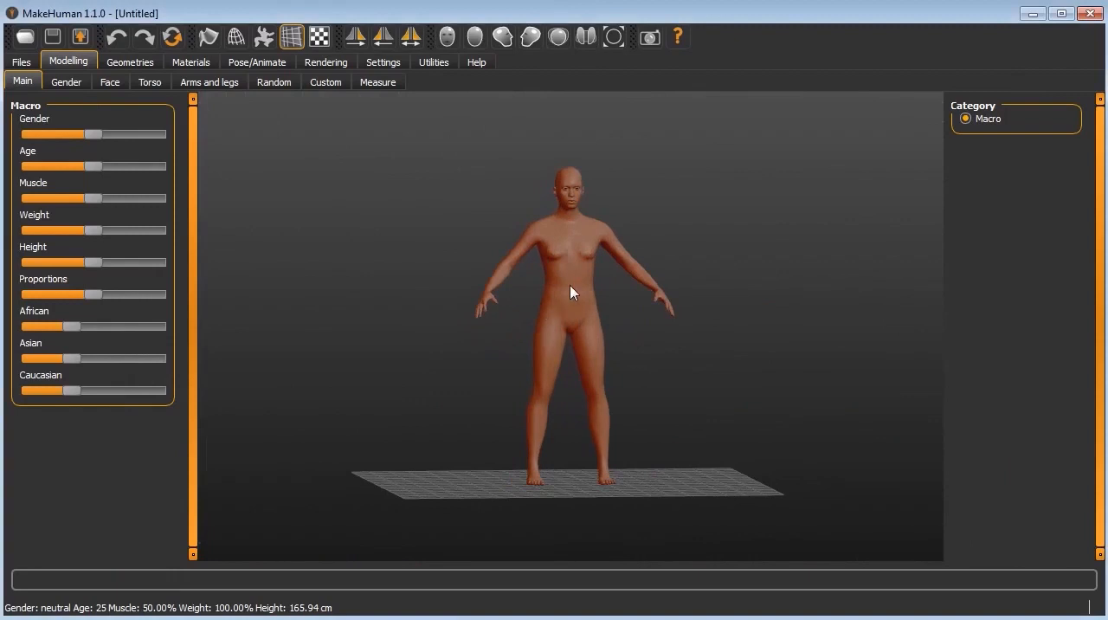
pyautogui.scroll(2, 571, 292)
pyautogui.scroll(3, 830, 278)
pyautogui.moveTo(834, 281); pyautogui.dragTo(604, 303)
pyautogui.scroll(3, 604, 309)
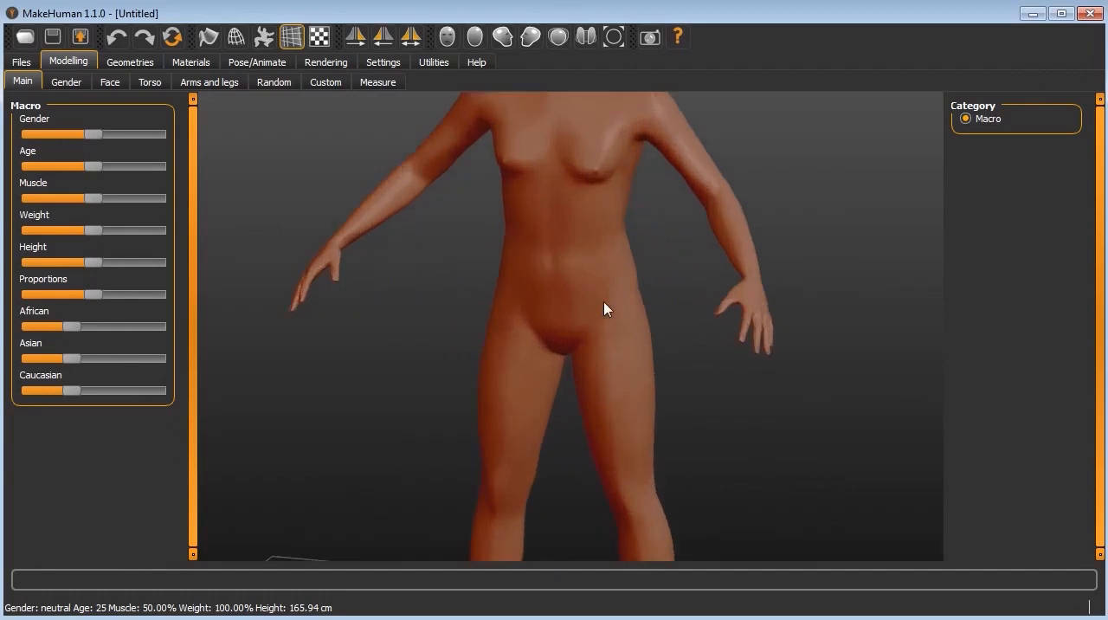
pyautogui.scroll(-2, 605, 309)
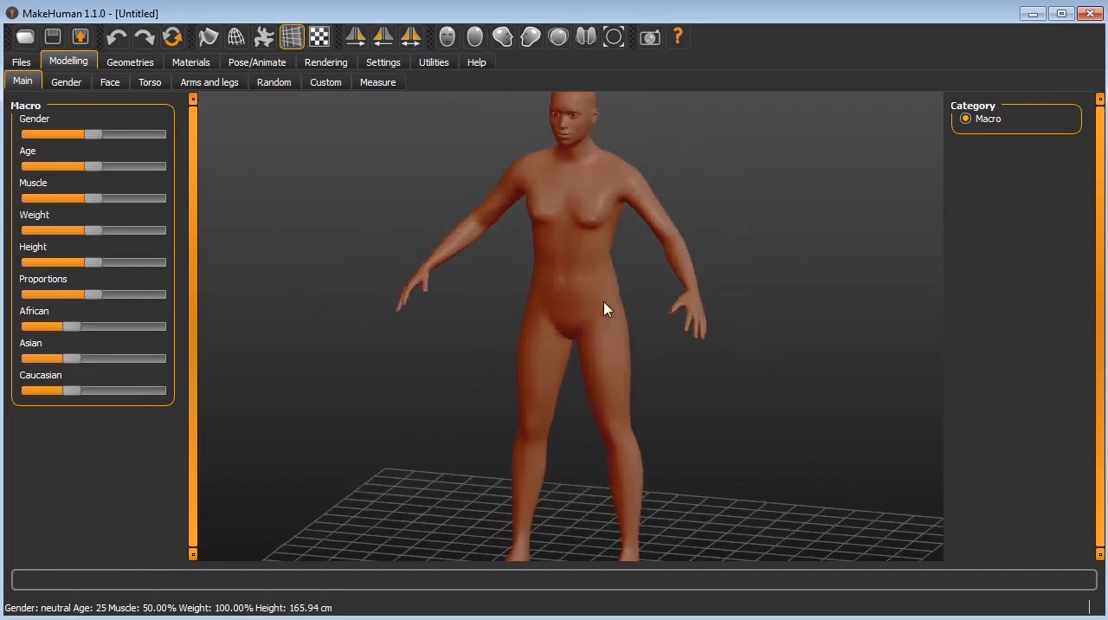
pyautogui.scroll(-2, 604, 309)
pyautogui.scroll(-1, 629, 352)
pyautogui.moveTo(675, 380); pyautogui.dragTo(690, 424)
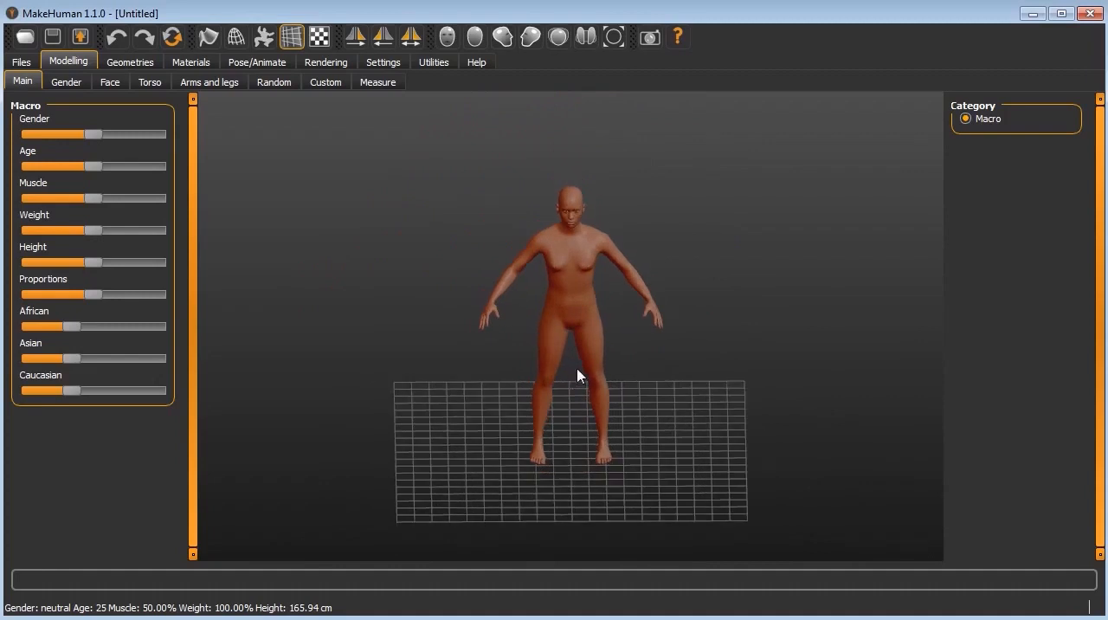
pyautogui.scroll(3, 579, 375)
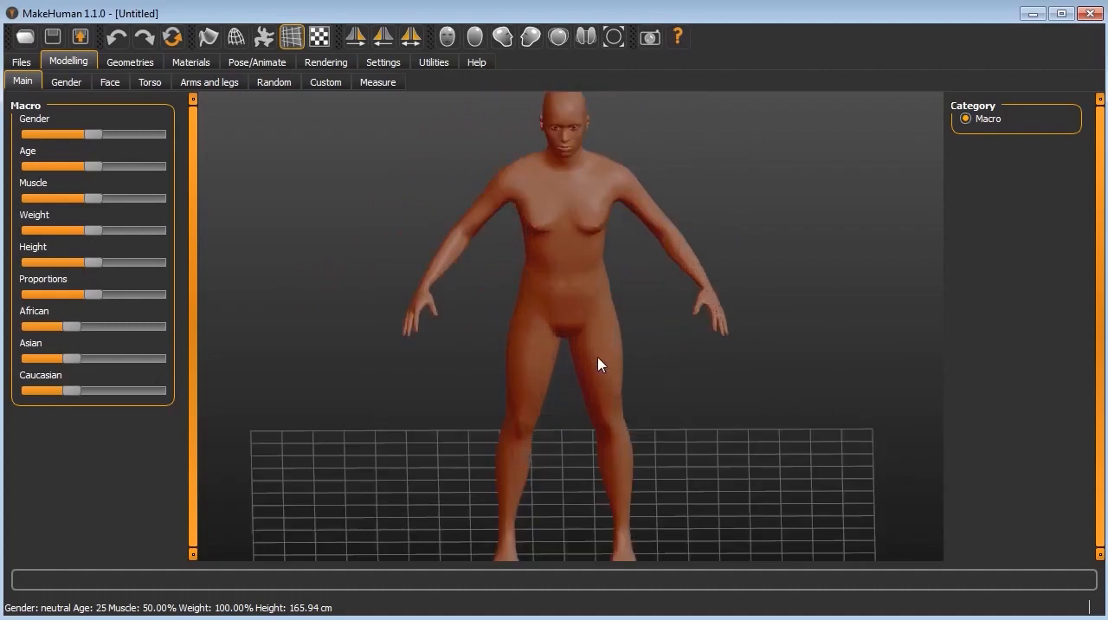
pyautogui.scroll(-2, 614, 346)
pyautogui.moveTo(621, 313)
pyautogui.mouseDown()
pyautogui.moveTo(618, 294)
pyautogui.moveTo(612, 305)
pyautogui.mouseUp()
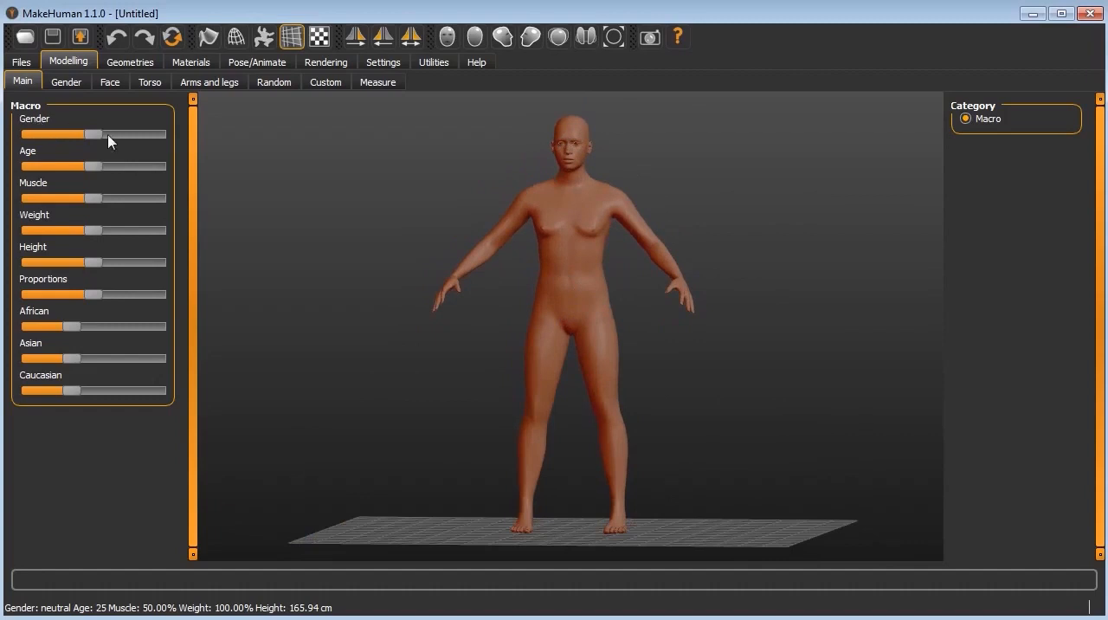
# Step: Set the figure's macro values to 51% male gender, age 28 and, after trying 0%, muscle 54.40%
pyautogui.moveTo(93, 135)
pyautogui.mouseDown()
pyautogui.moveTo(152, 143)
pyautogui.moveTo(6, 148)
pyautogui.moveTo(136, 153)
pyautogui.moveTo(88, 152)
pyautogui.moveTo(129, 143)
pyautogui.moveTo(237, 161)
pyautogui.moveTo(0, 152)
pyautogui.moveTo(319, 166)
pyautogui.moveTo(9, 146)
pyautogui.moveTo(25, 133)
pyautogui.moveTo(135, 137)
pyautogui.moveTo(178, 141)
pyautogui.moveTo(1, 147)
pyautogui.moveTo(186, 152)
pyautogui.moveTo(95, 150)
pyautogui.mouseUp()
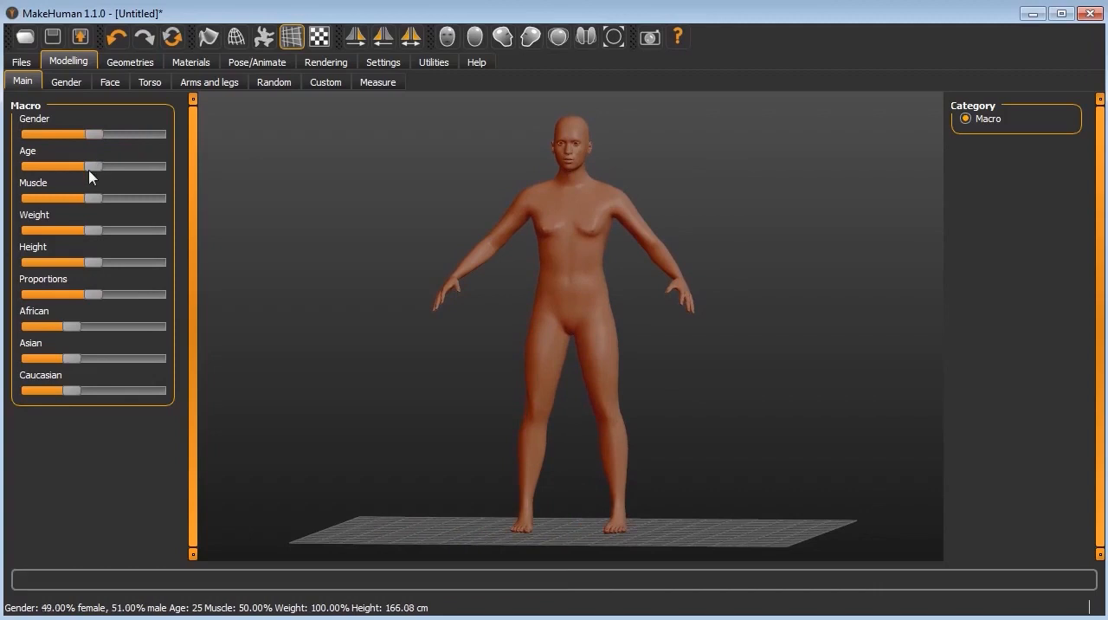
pyautogui.moveTo(96, 168)
pyautogui.mouseDown()
pyautogui.moveTo(30, 169)
pyautogui.moveTo(168, 181)
pyautogui.moveTo(96, 180)
pyautogui.mouseUp()
pyautogui.moveTo(103, 204); pyautogui.dragTo(19, 182)
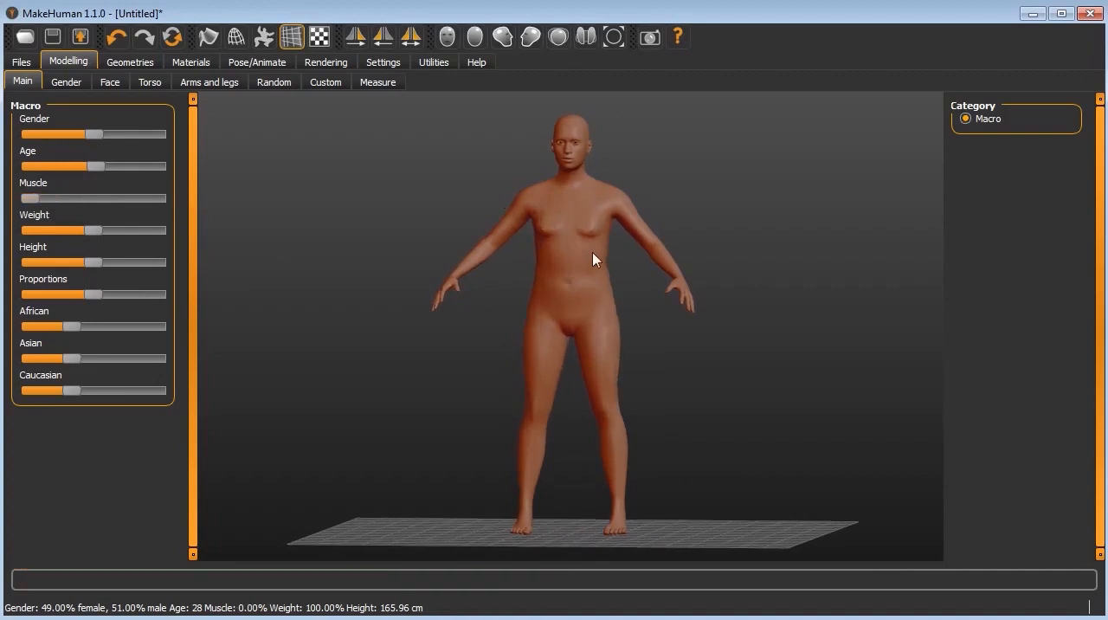
pyautogui.scroll(3, 595, 257)
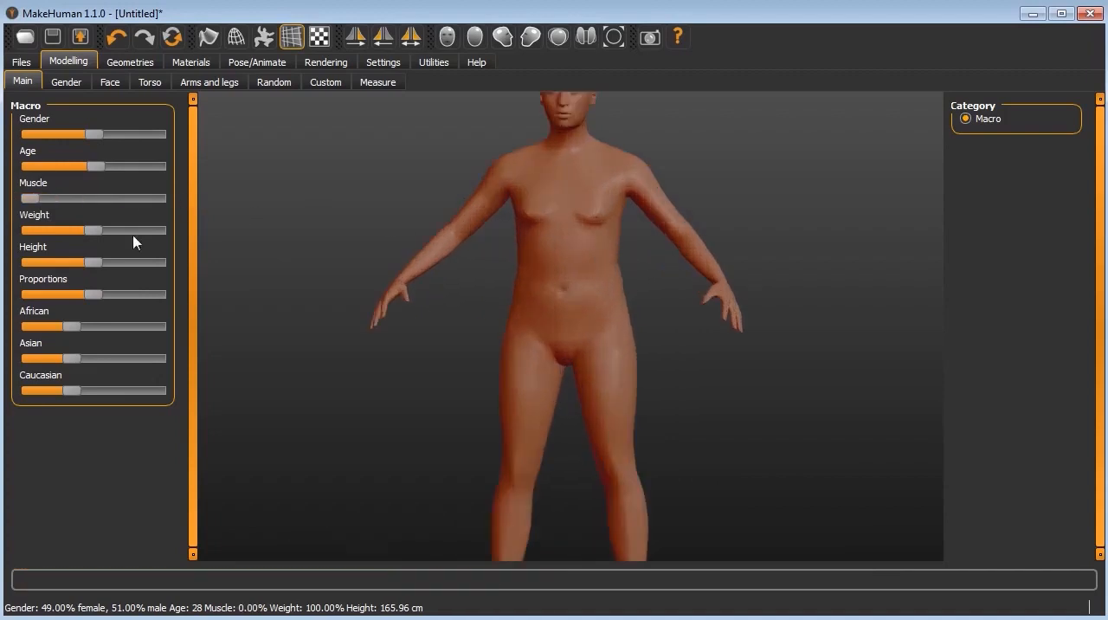
pyautogui.moveTo(32, 198); pyautogui.dragTo(99, 202)
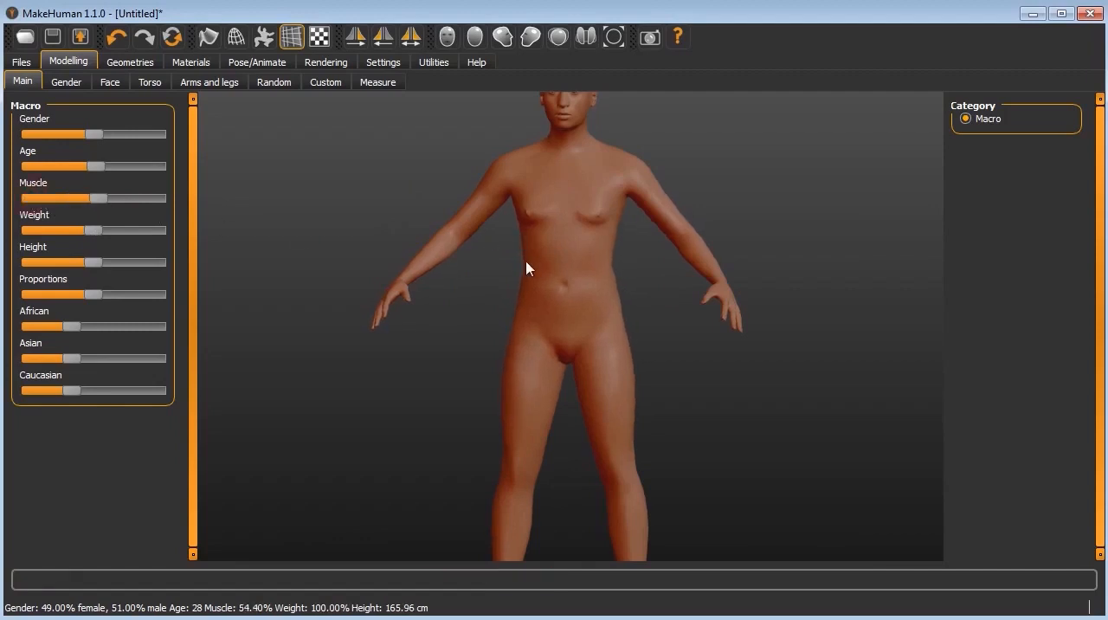
# Step: Set the macro weight to 105.10%, raise the proportions slightly and increase the Asian share to slightly above half
pyautogui.moveTo(92, 231)
pyautogui.mouseDown()
pyautogui.moveTo(168, 243)
pyautogui.moveTo(44, 236)
pyautogui.moveTo(100, 238)
pyautogui.mouseUp()
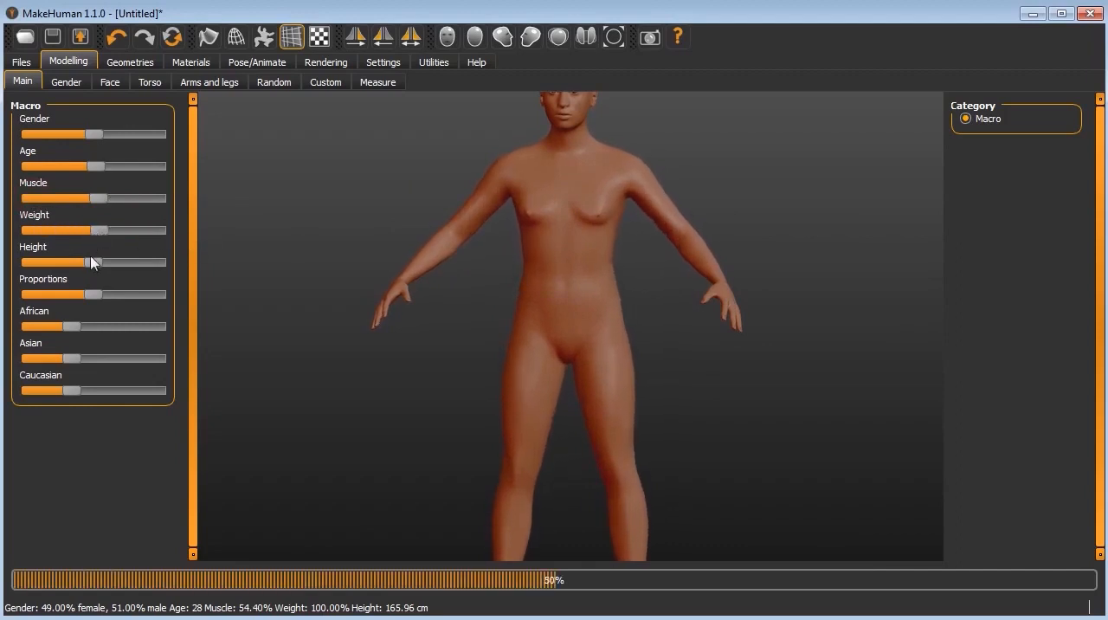
pyautogui.moveTo(100, 299)
pyautogui.mouseDown()
pyautogui.moveTo(186, 299)
pyautogui.moveTo(57, 285)
pyautogui.moveTo(99, 291)
pyautogui.mouseUp()
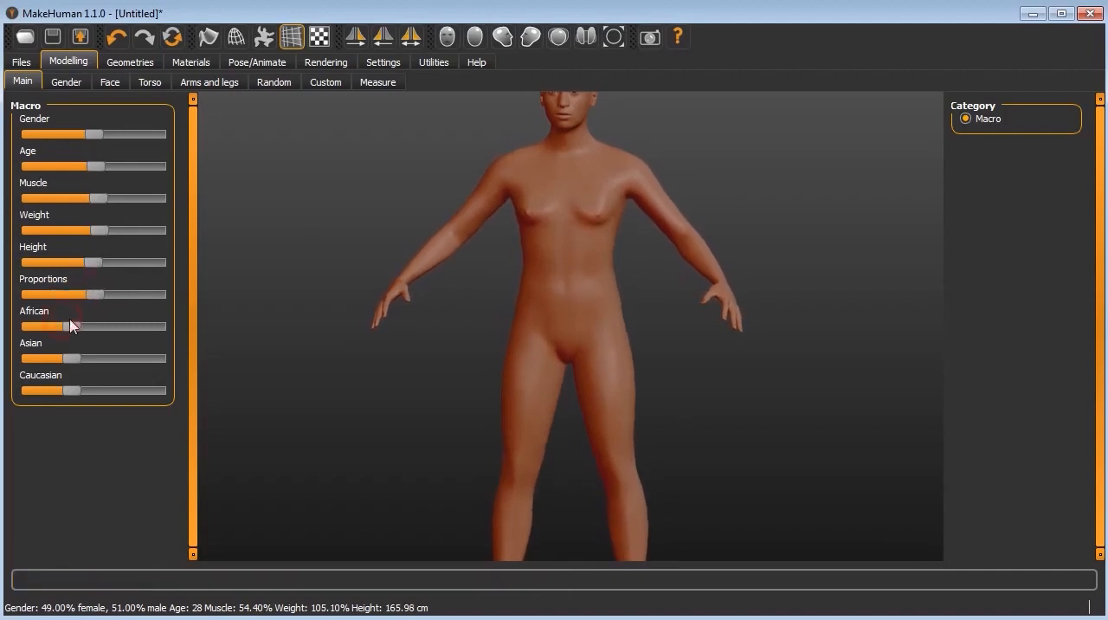
pyautogui.moveTo(79, 329); pyautogui.dragTo(98, 360)
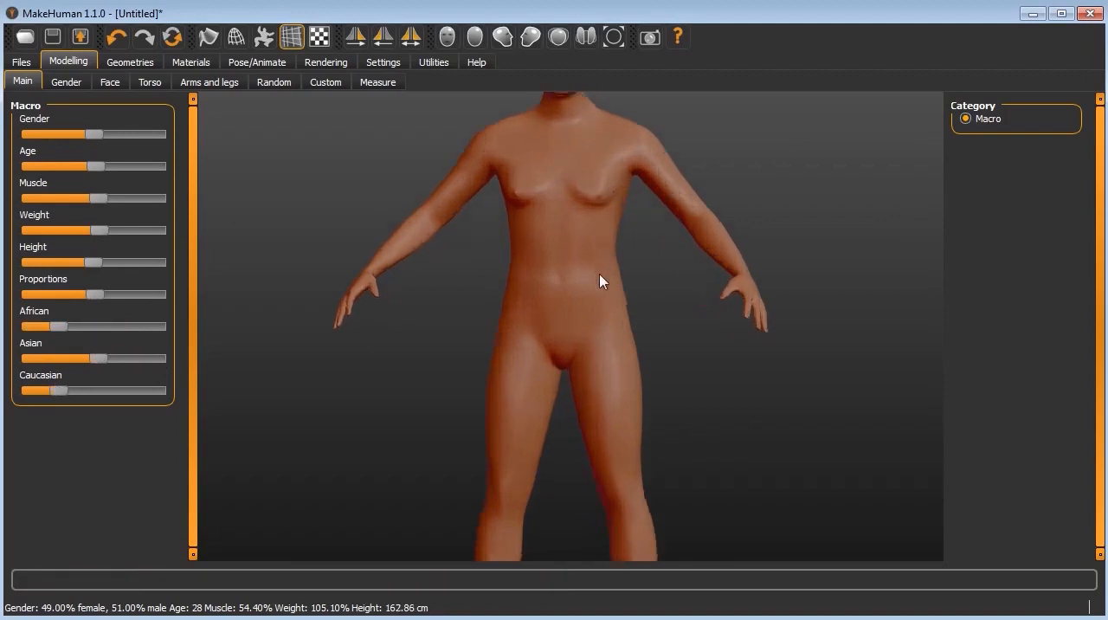
pyautogui.scroll(-3, 682, 280)
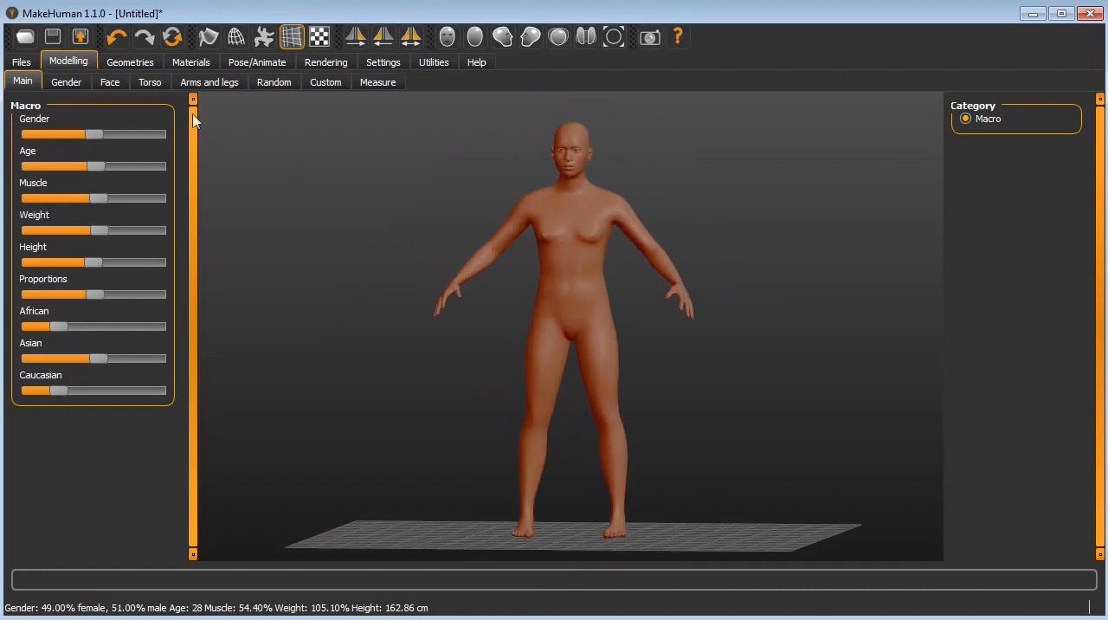
# Step: Review the breast shaping controls in the Gender modelling category, from breast size down to nipple size
pyautogui.click(64, 83)
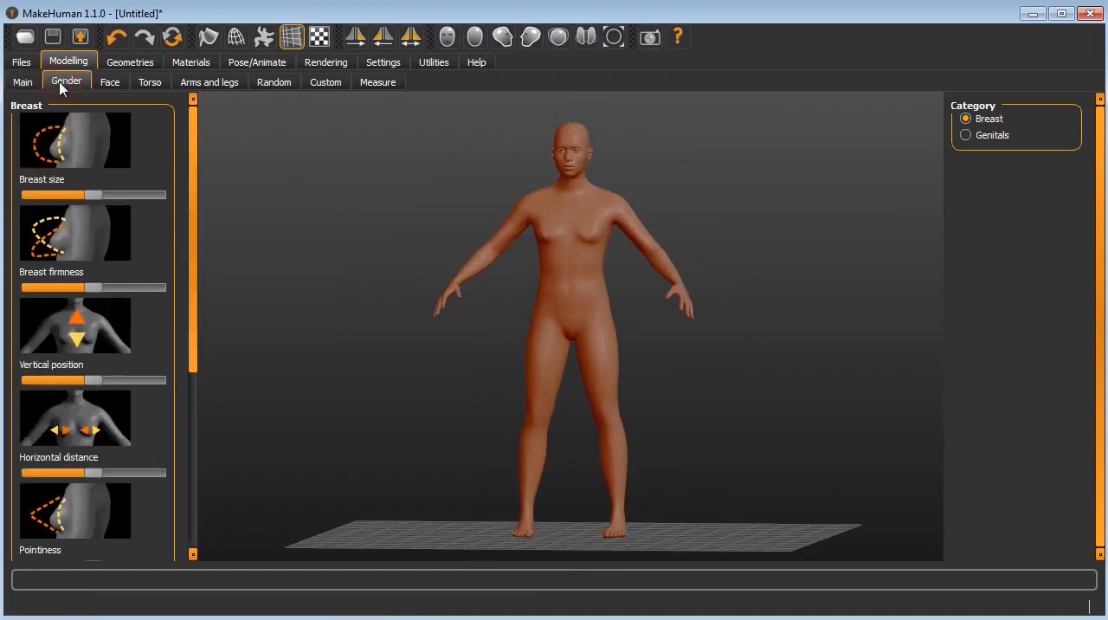
pyautogui.moveTo(193, 230); pyautogui.dragTo(230, 201)
pyautogui.moveTo(196, 322); pyautogui.dragTo(208, 428)
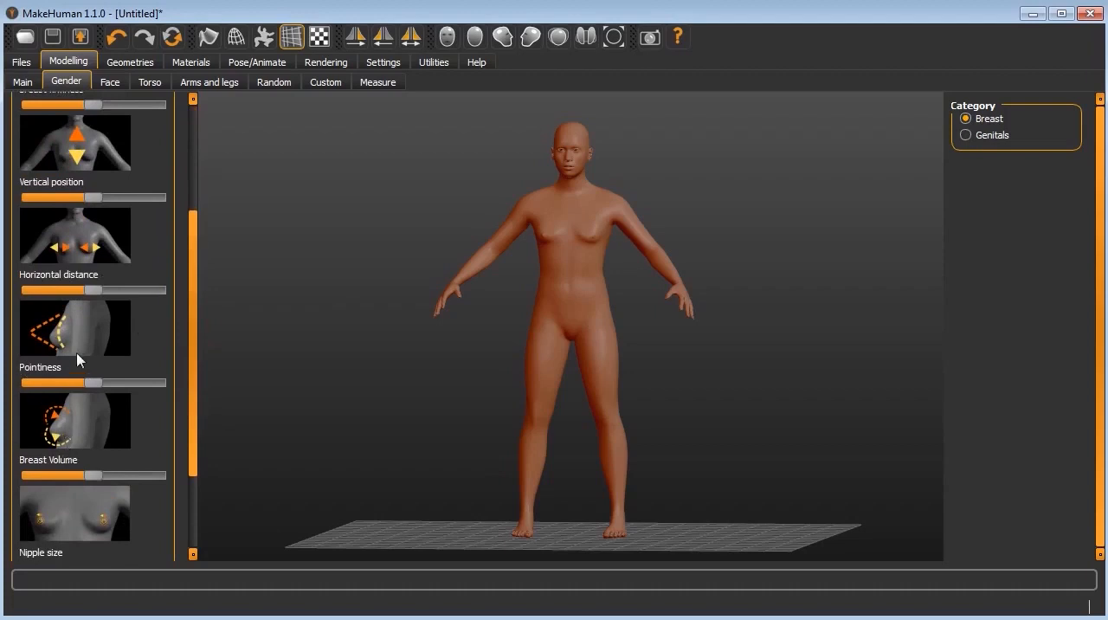
pyautogui.moveTo(191, 388); pyautogui.dragTo(164, 273)
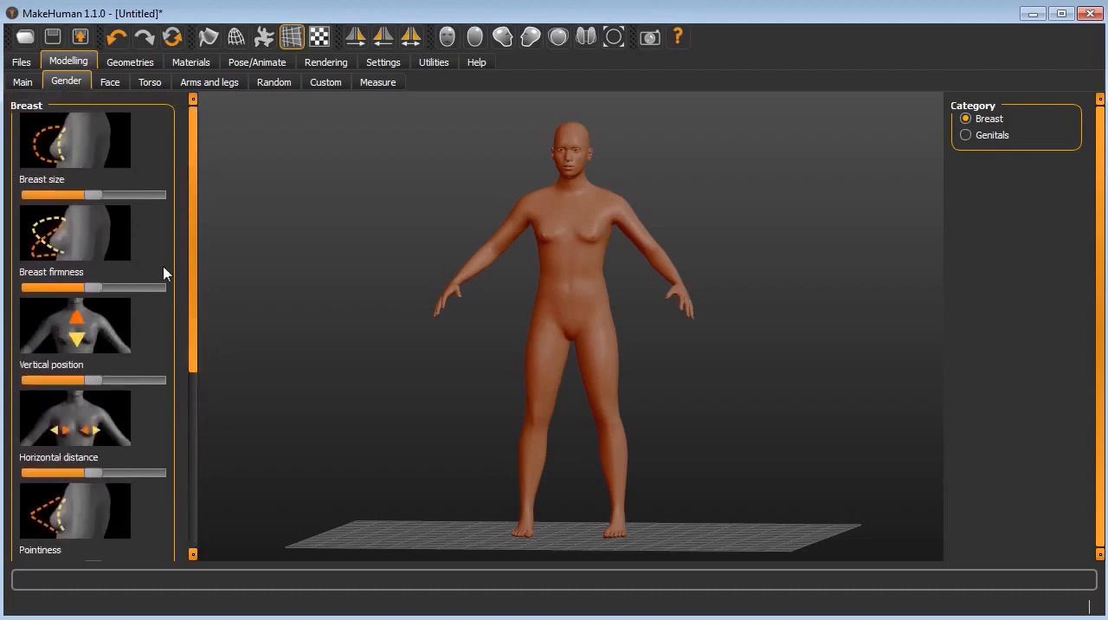
# Step: Show the Face modelling controls and examine the figure's head and shoulders up close
pyautogui.click(118, 83)
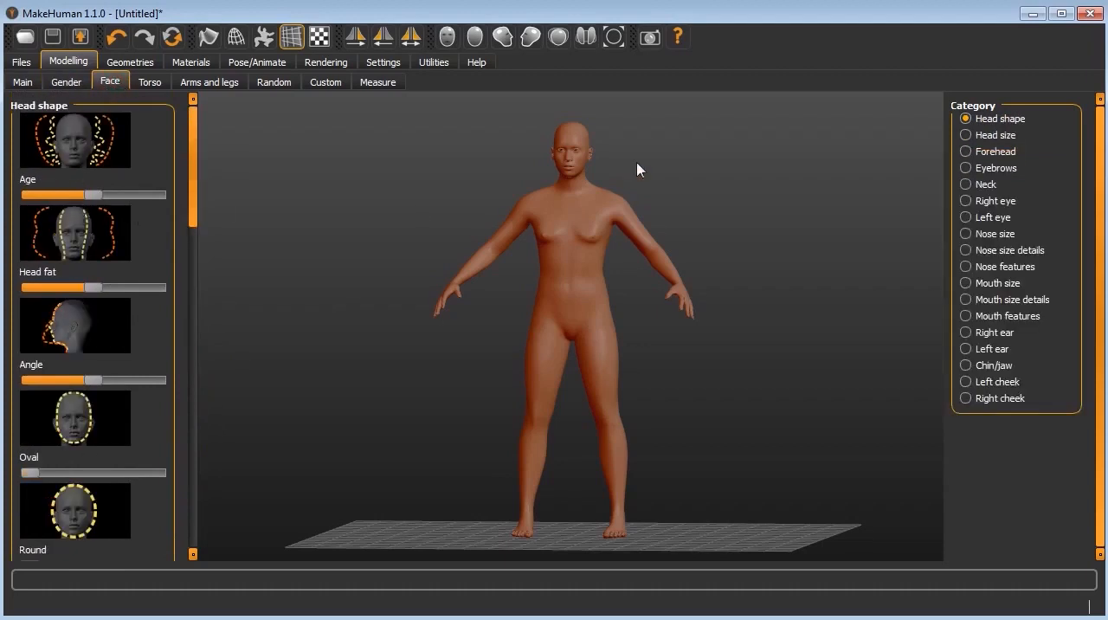
pyautogui.scroll(5, 605, 149)
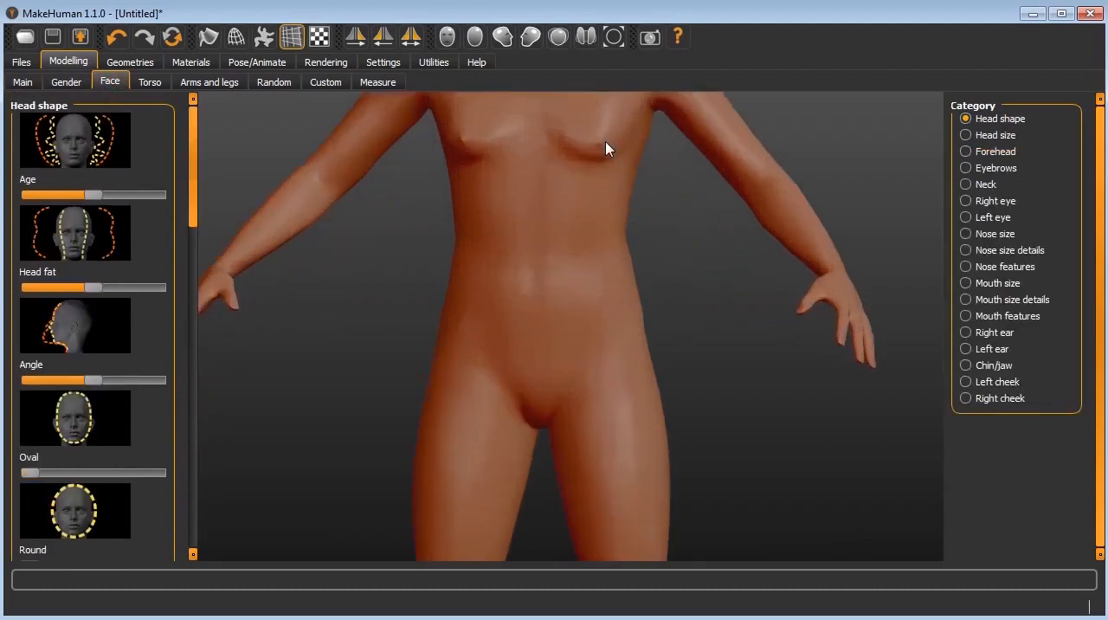
pyautogui.scroll(-1, 524, 144)
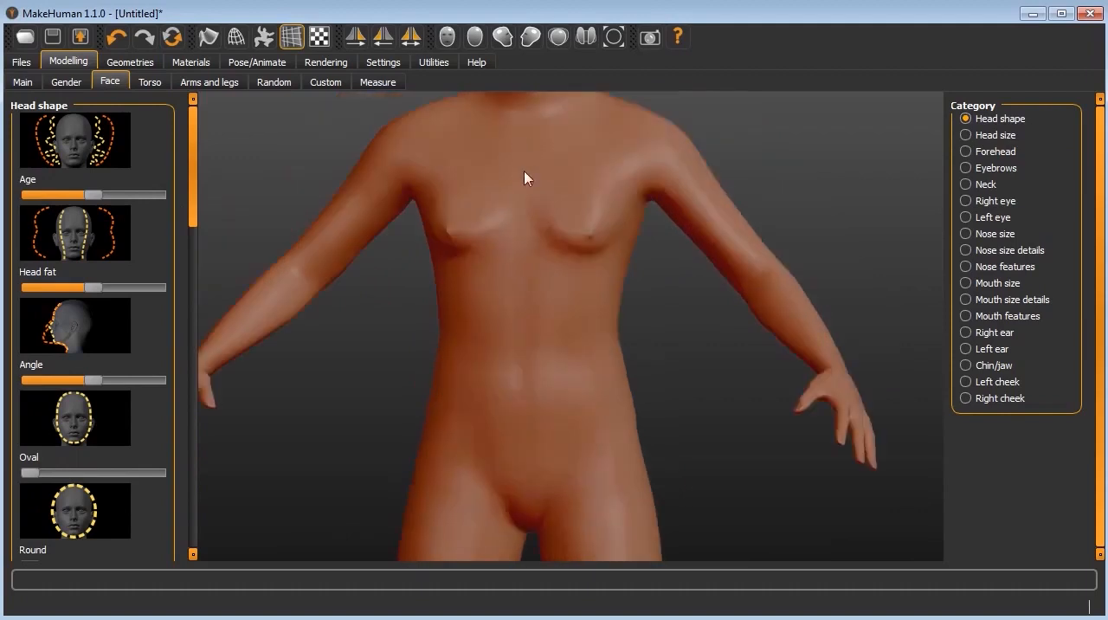
pyautogui.scroll(-2, 529, 415)
pyautogui.scroll(1, 553, 338)
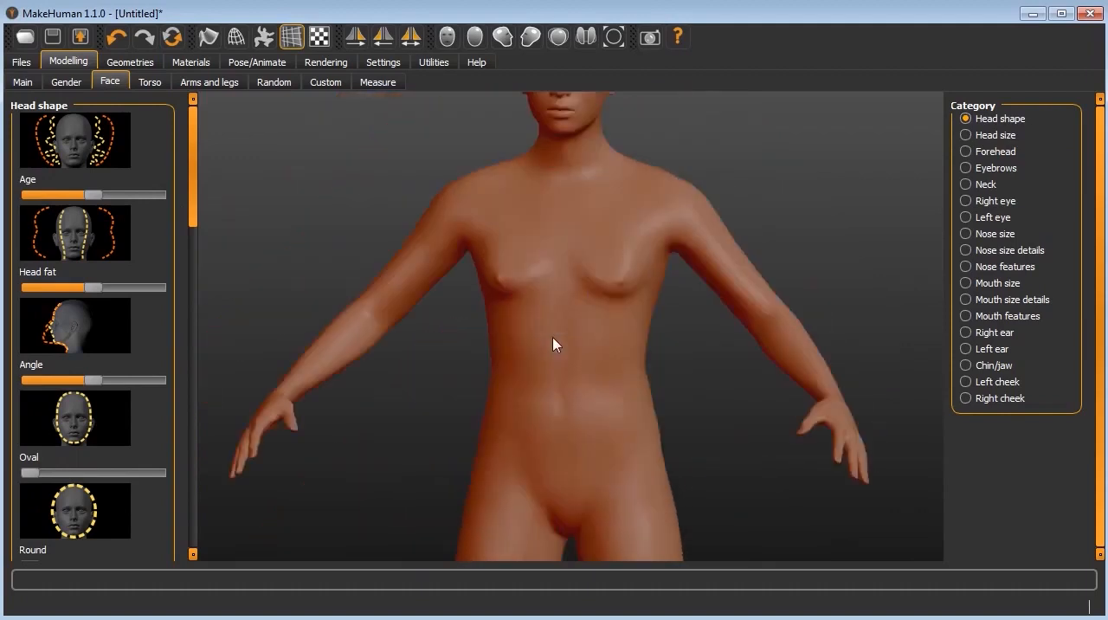
pyautogui.scroll(1, 558, 312)
pyautogui.moveTo(586, 233); pyautogui.dragTo(603, 202)
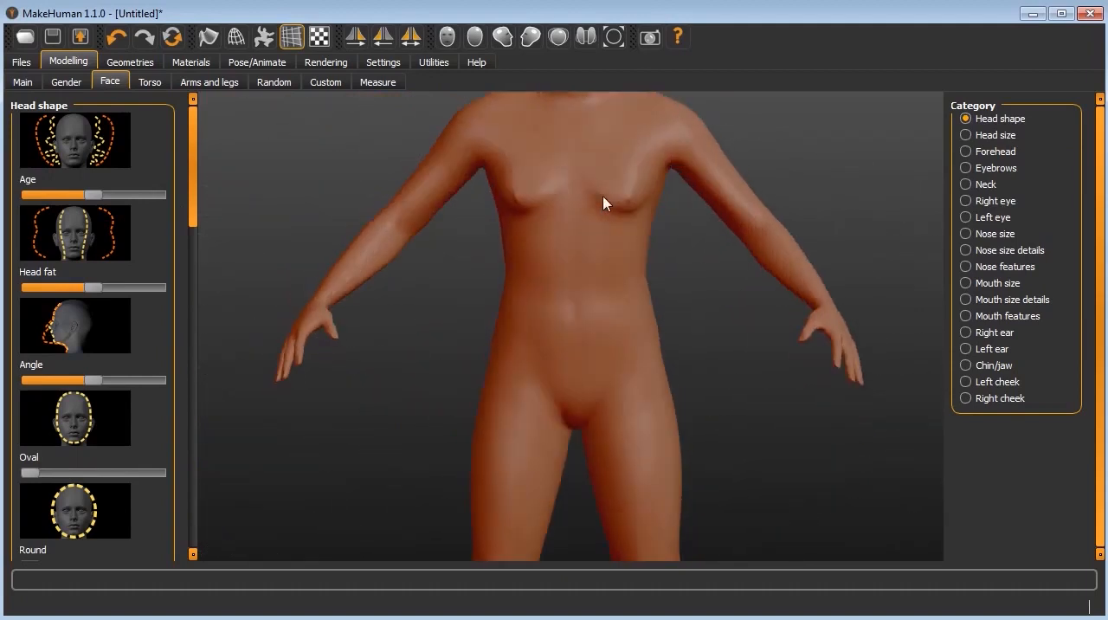
pyautogui.scroll(4, 591, 271)
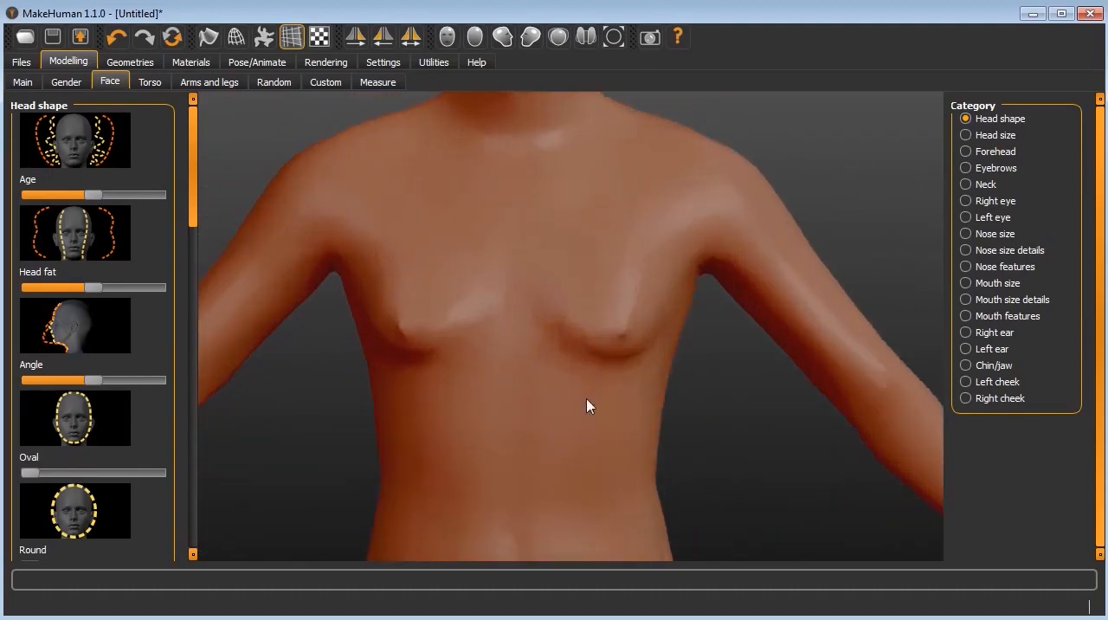
pyautogui.moveTo(587, 405); pyautogui.dragTo(576, 343)
pyautogui.scroll(-4, 526, 260)
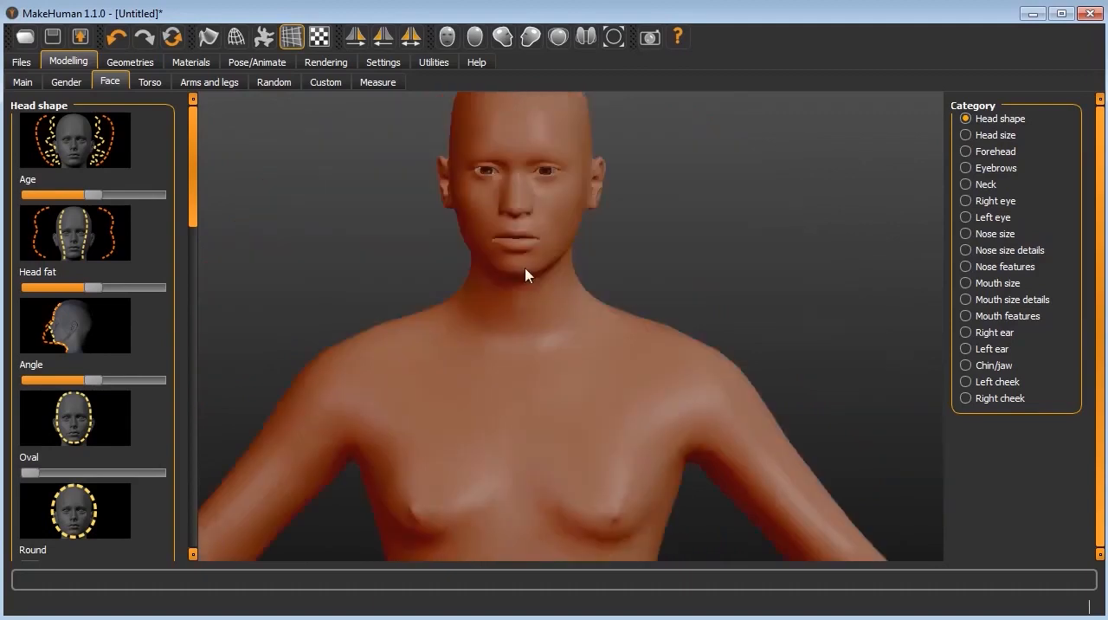
pyautogui.scroll(2, 538, 294)
pyautogui.scroll(1, 537, 285)
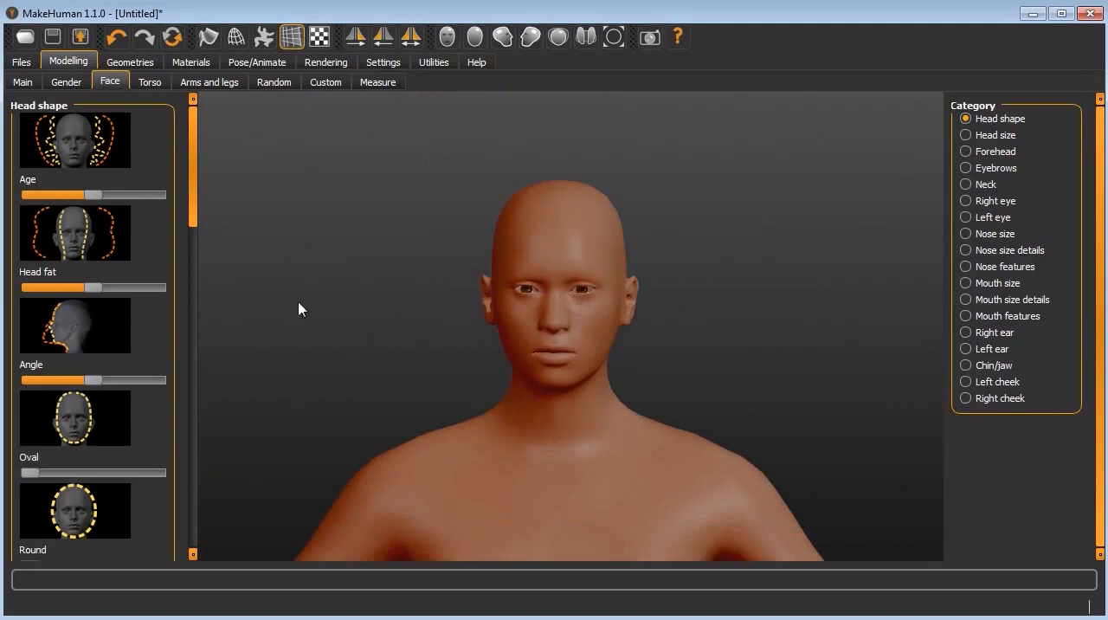
# Step: For the head shape, set Age slightly above the midpoint after trying its maximum, and raise Head fat moderately
pyautogui.click(91, 197)
pyautogui.moveTo(106, 201); pyautogui.dragTo(178, 205)
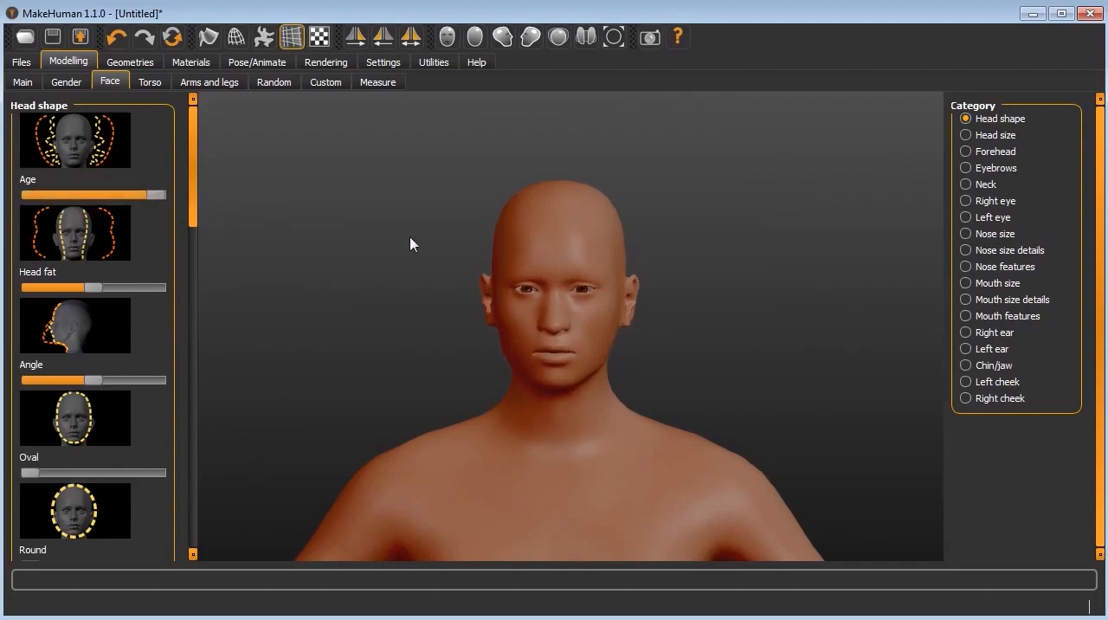
pyautogui.moveTo(129, 208); pyautogui.dragTo(104, 213)
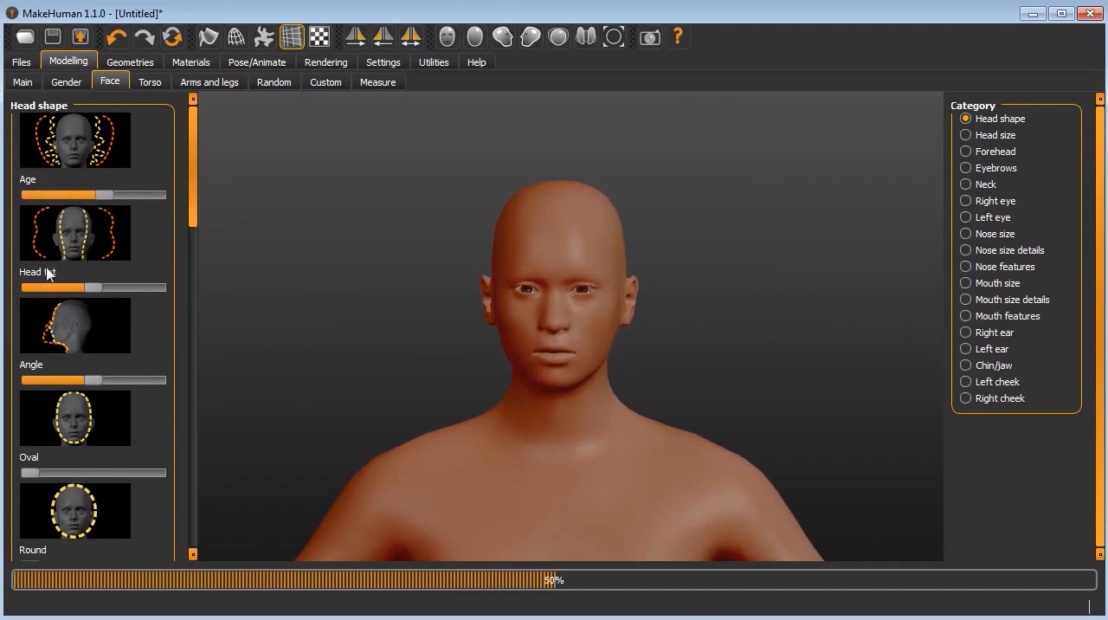
pyautogui.moveTo(94, 289); pyautogui.dragTo(116, 292)
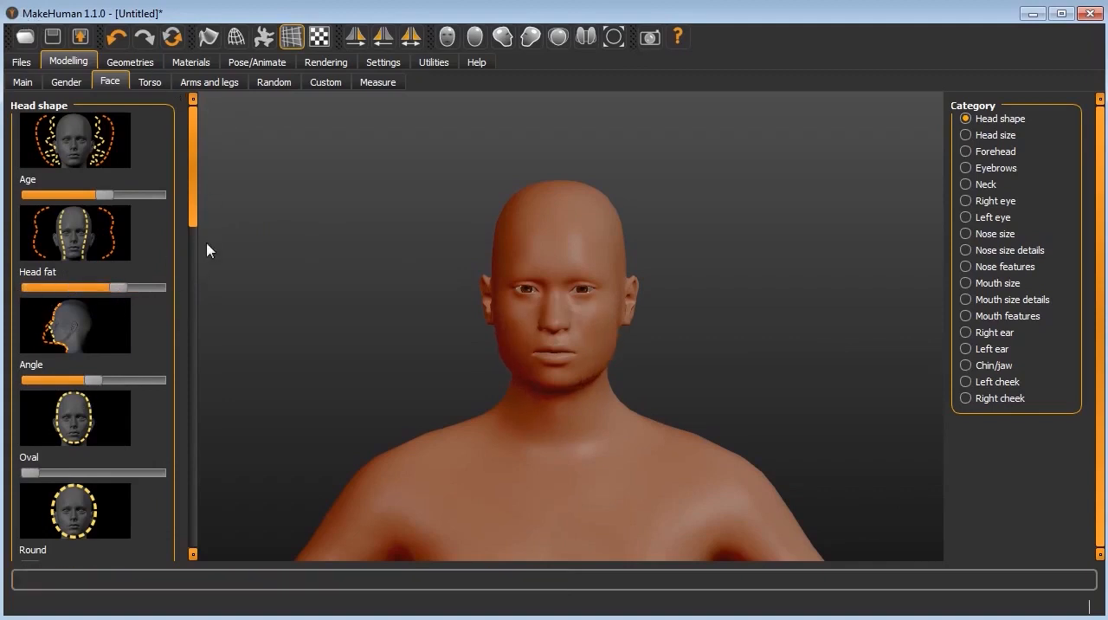
# Step: Set the head shape's Square amount to about half and its Triangular amount to the maximum
pyautogui.moveTo(195, 217); pyautogui.dragTo(189, 309)
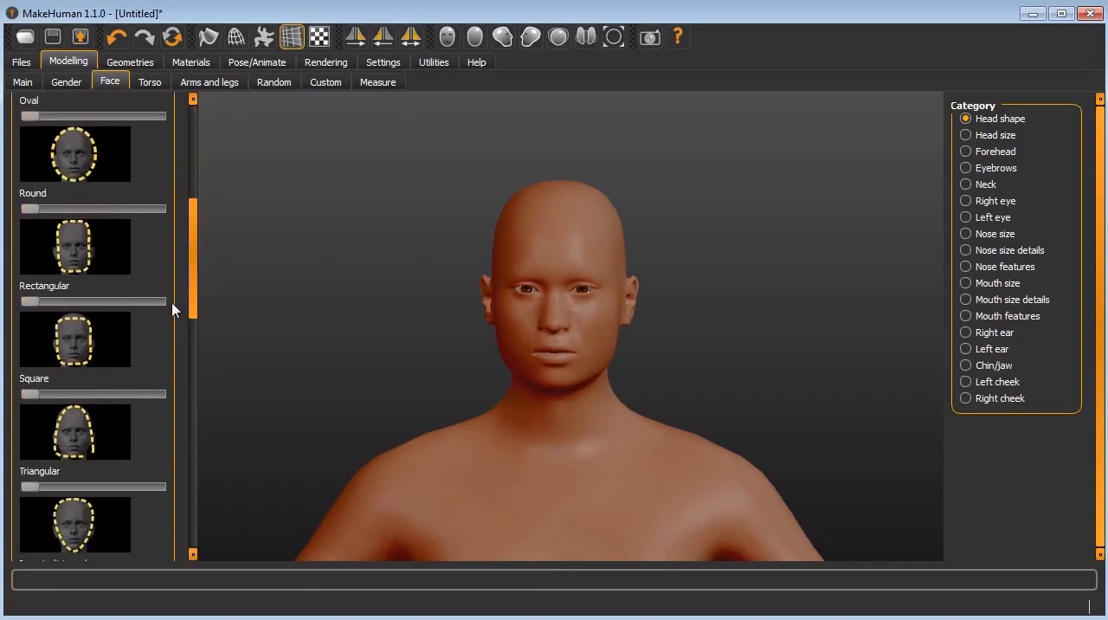
pyautogui.moveTo(29, 397); pyautogui.dragTo(94, 404)
pyautogui.moveTo(30, 489); pyautogui.dragTo(188, 490)
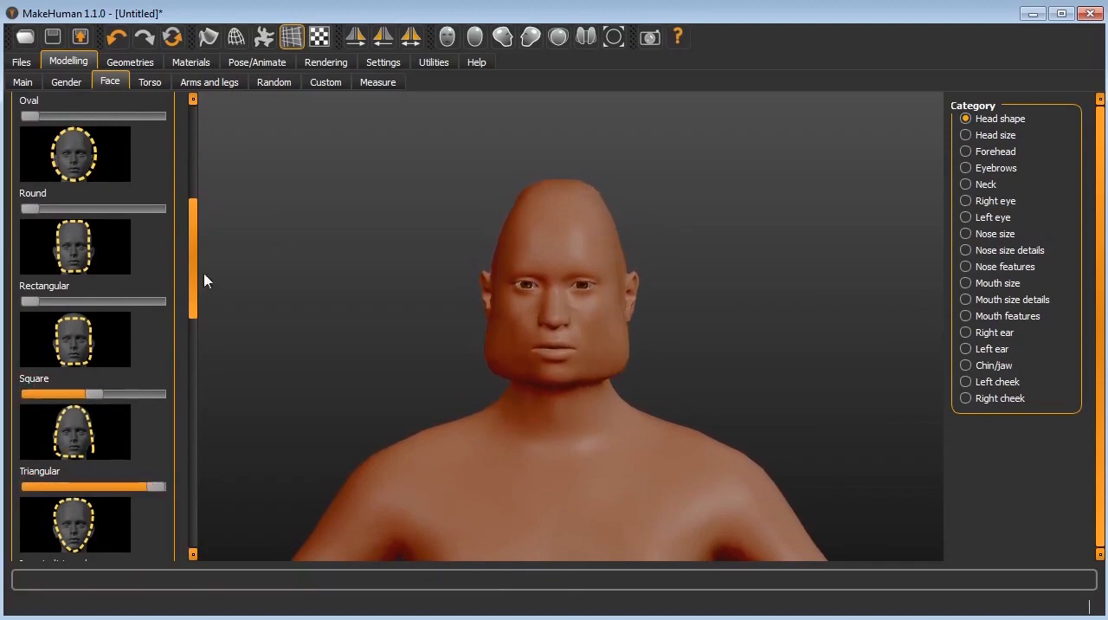
# Step: Set the parietal side's depth scale and the Diamond head shape to their maximum values
pyautogui.moveTo(192, 292); pyautogui.dragTo(185, 399)
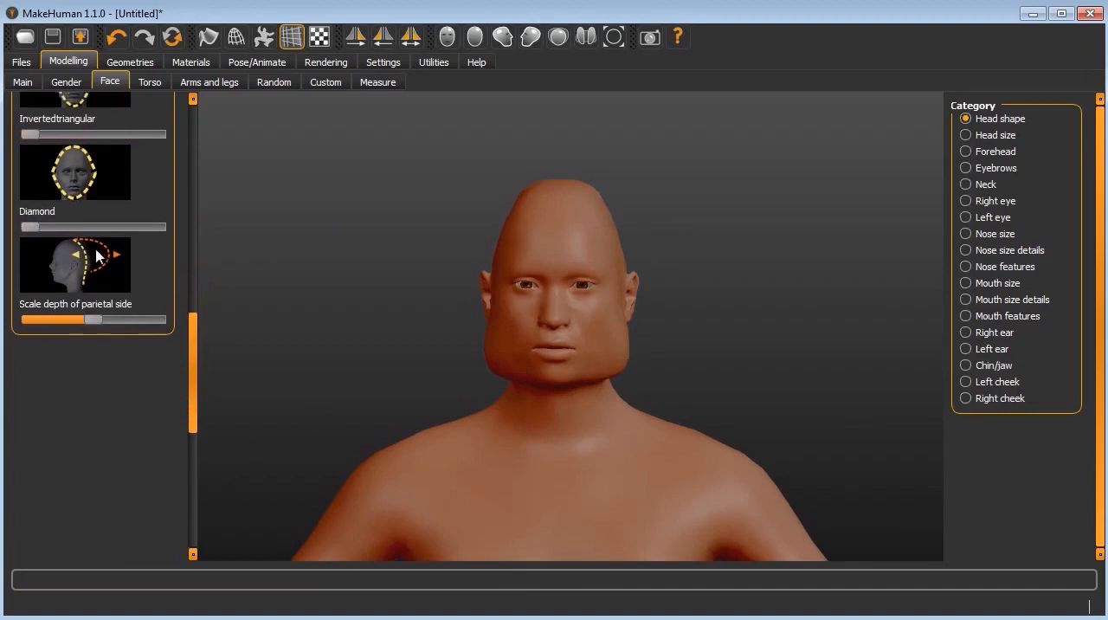
pyautogui.click(94, 320)
pyautogui.moveTo(93, 319); pyautogui.dragTo(147, 337)
pyautogui.moveTo(538, 337); pyautogui.dragTo(345, 293)
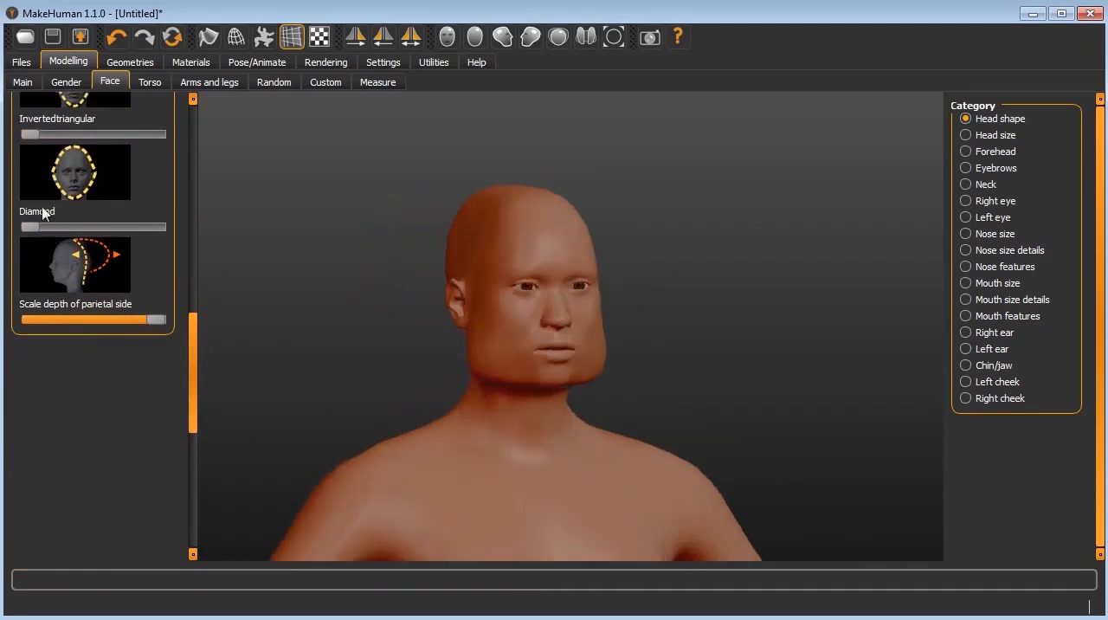
pyautogui.moveTo(31, 227); pyautogui.dragTo(217, 250)
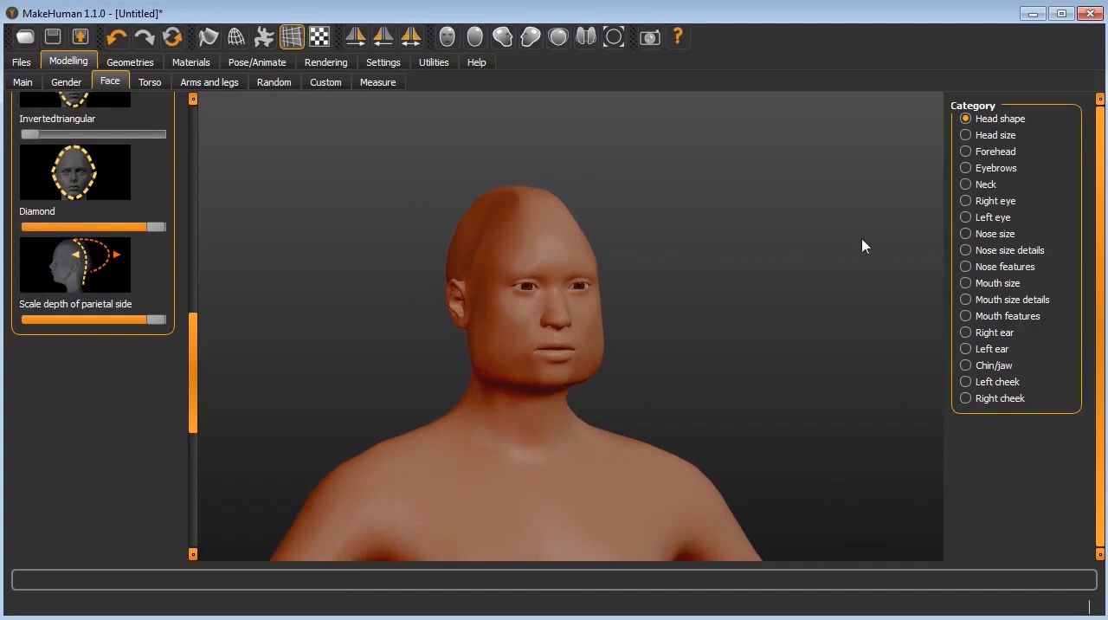
# Step: In the Head size category, set the depth, horizontal and vertical scales of the head to their maximum
pyautogui.click(965, 234)
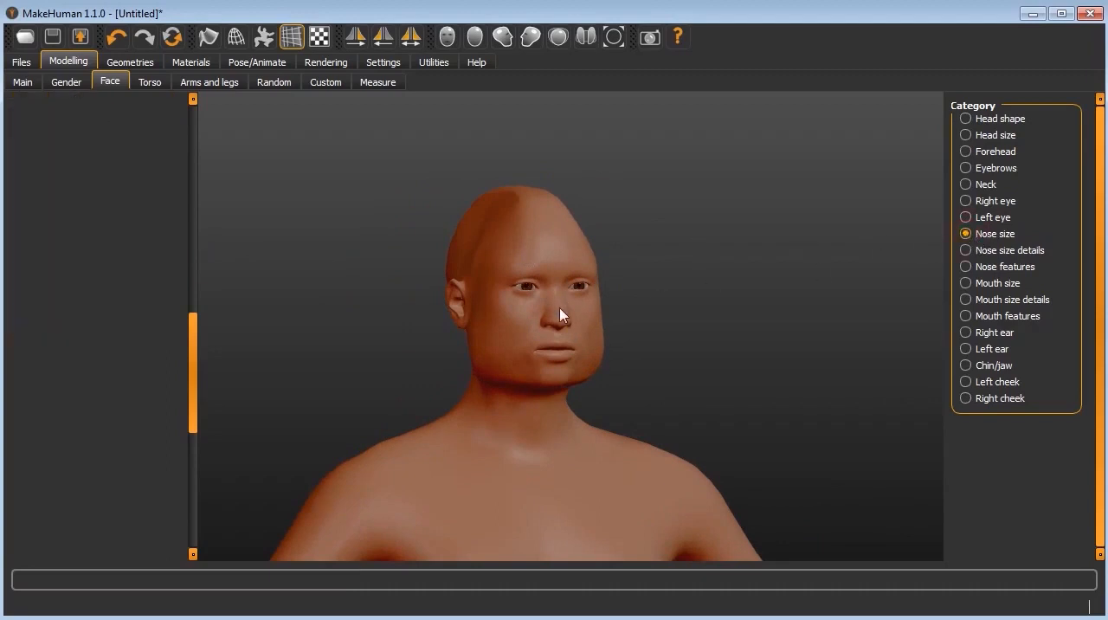
pyautogui.moveTo(562, 327); pyautogui.dragTo(634, 325)
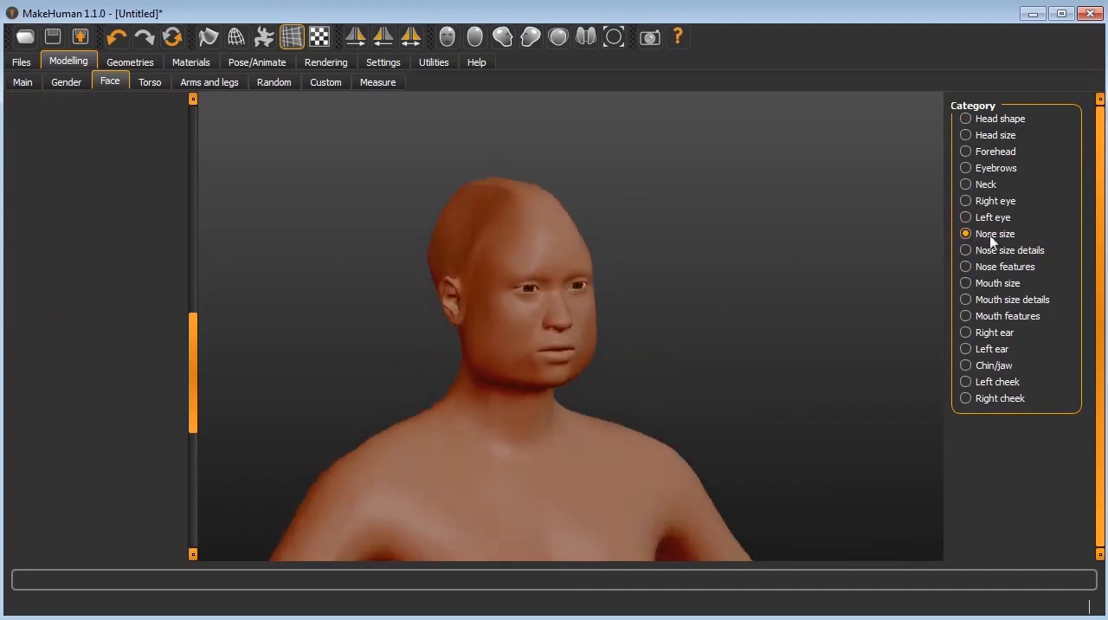
pyautogui.click(985, 136)
pyautogui.moveTo(192, 424); pyautogui.dragTo(206, 205)
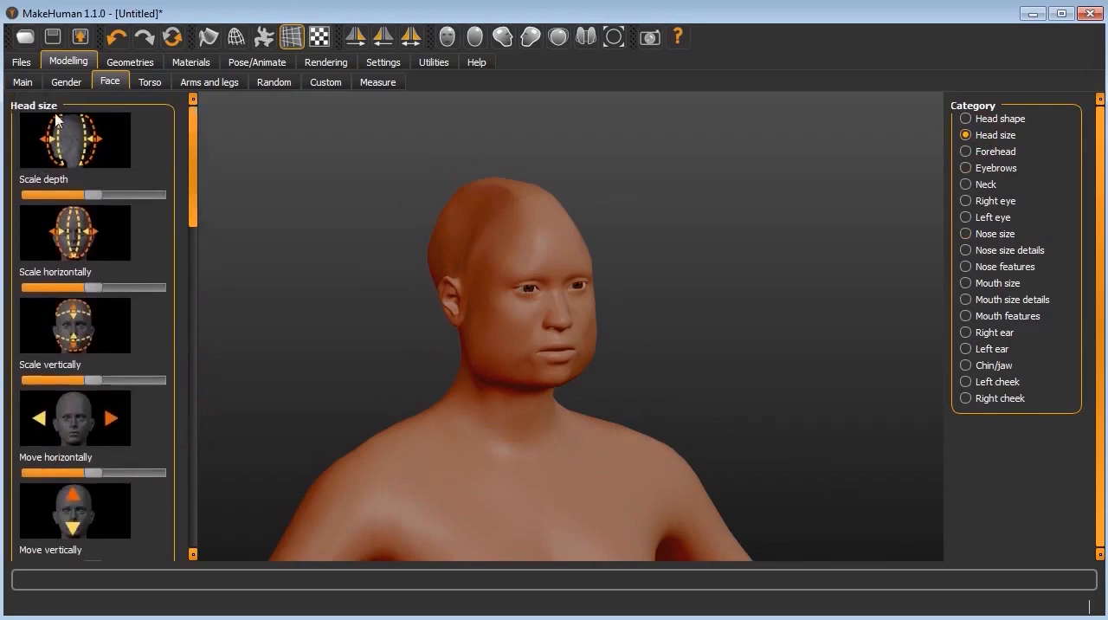
pyautogui.moveTo(93, 197); pyautogui.dragTo(157, 197)
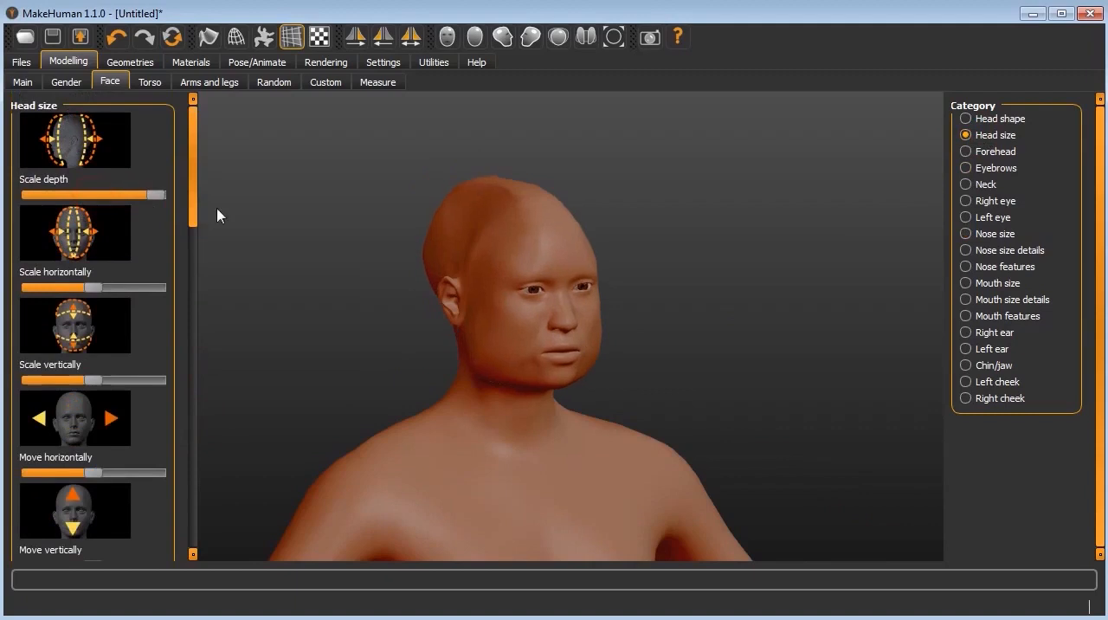
pyautogui.moveTo(92, 288); pyautogui.dragTo(157, 288)
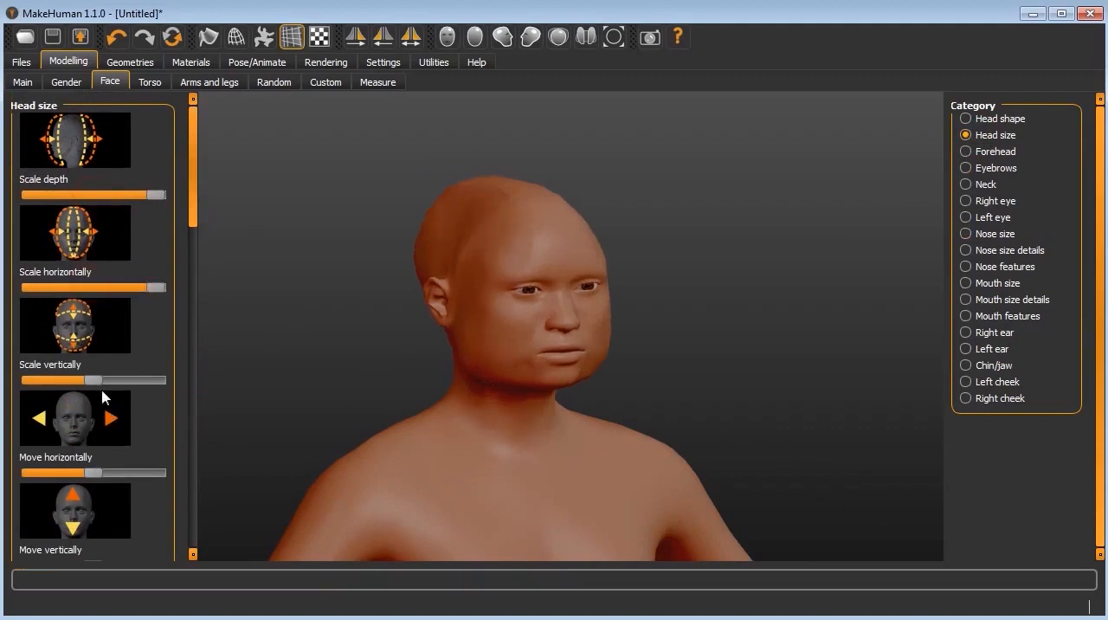
pyautogui.moveTo(98, 380)
pyautogui.mouseDown()
pyautogui.moveTo(30, 381)
pyautogui.moveTo(158, 380)
pyautogui.mouseUp()
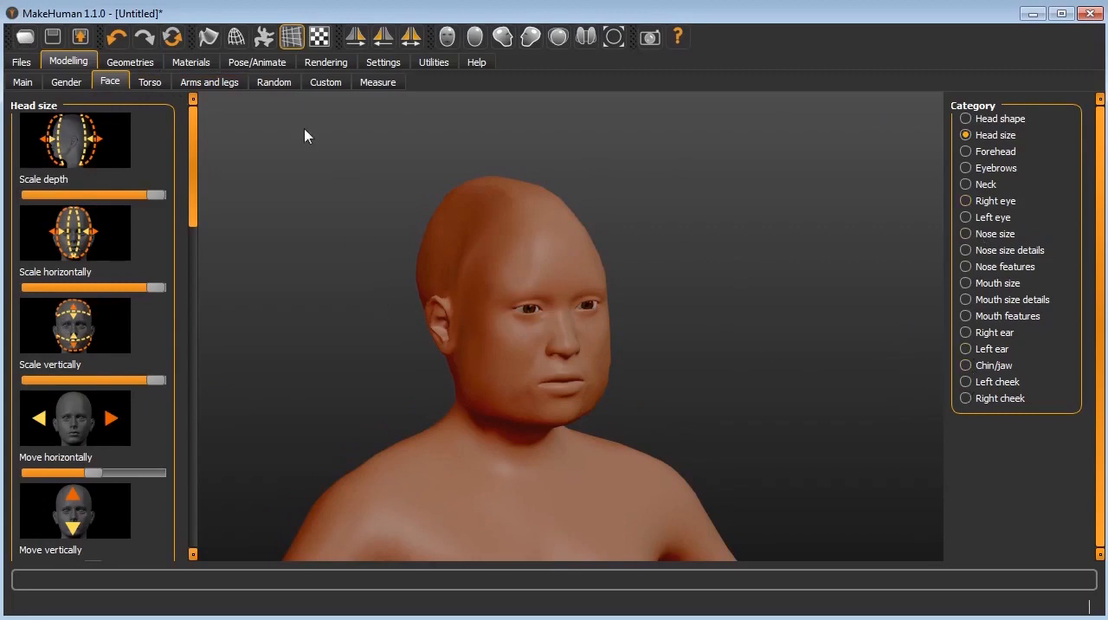
# Step: Set the torso's horizontal scale to the minimum and its depth scale to the maximum
pyautogui.click(150, 84)
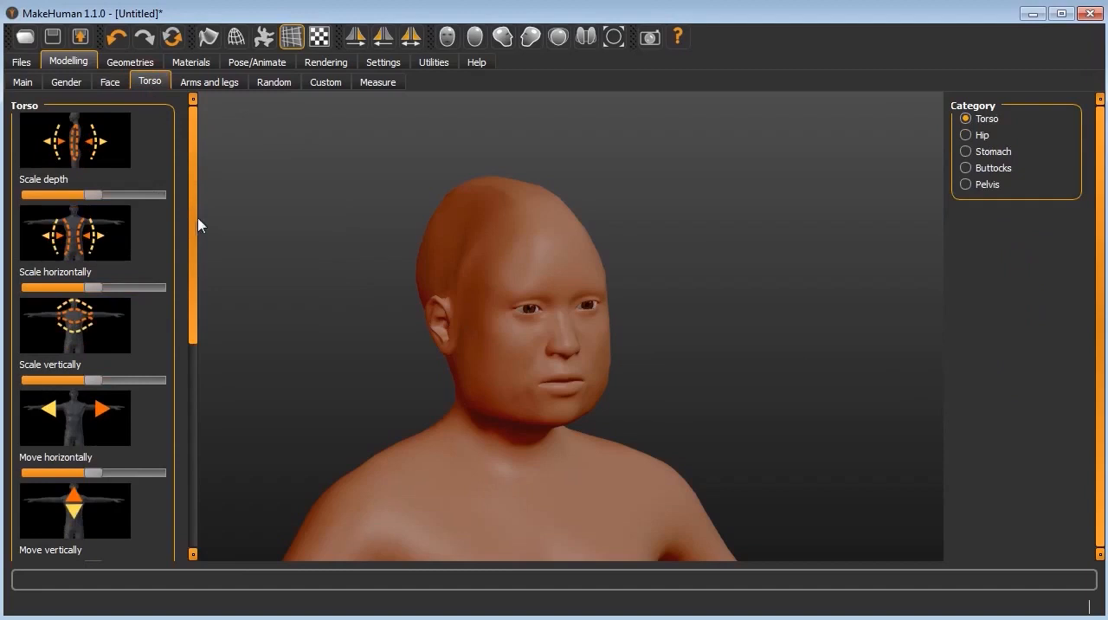
pyautogui.moveTo(433, 217); pyautogui.dragTo(623, 255)
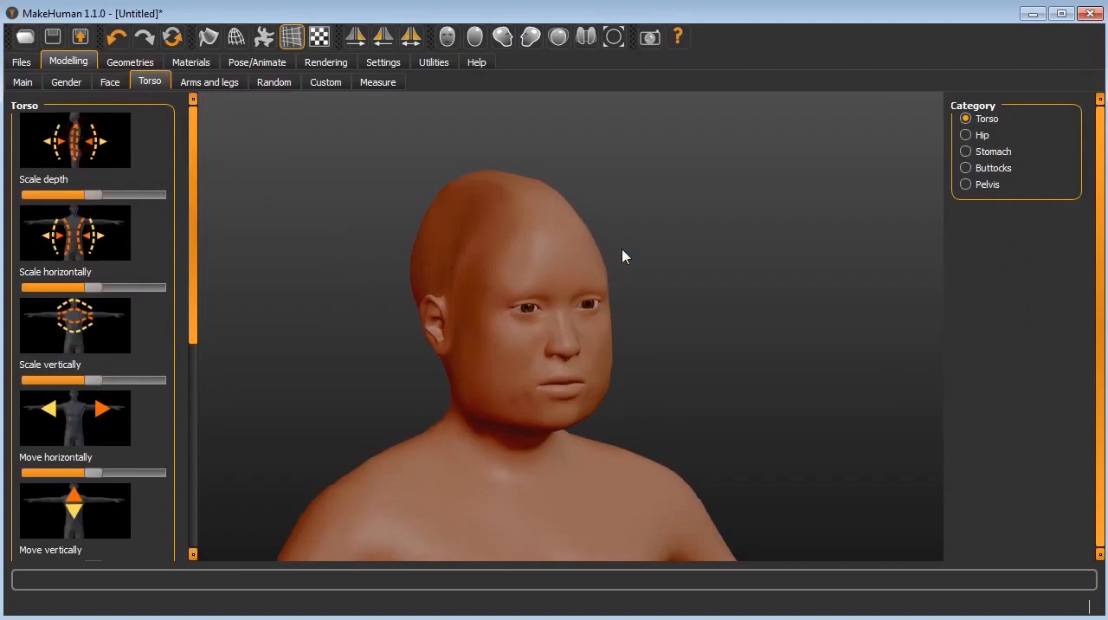
pyautogui.scroll(-7, 622, 257)
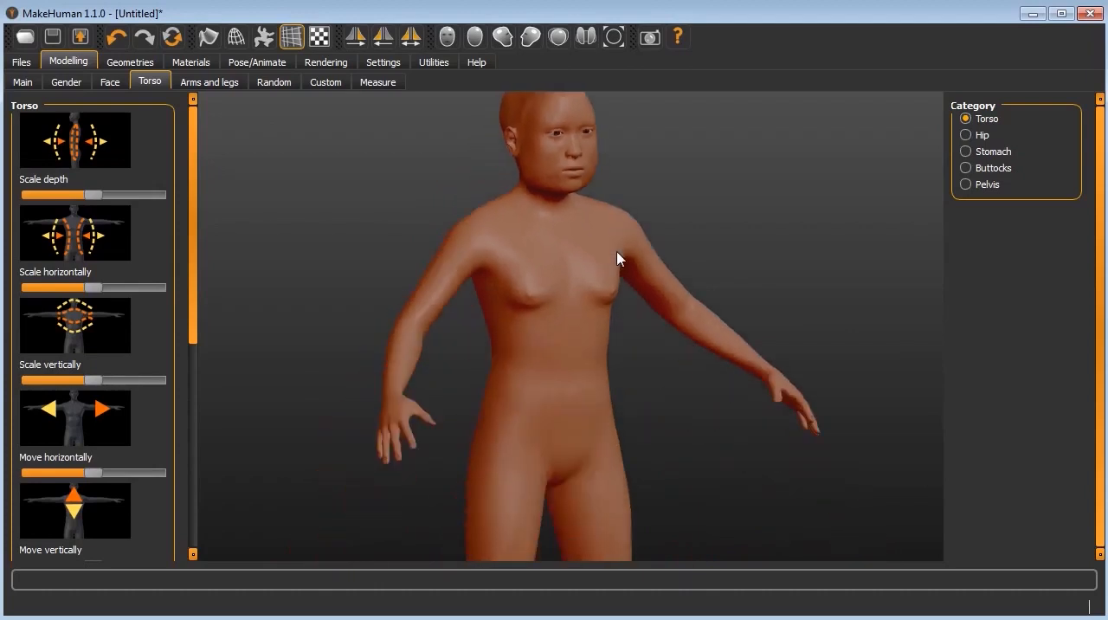
pyautogui.scroll(-2, 617, 252)
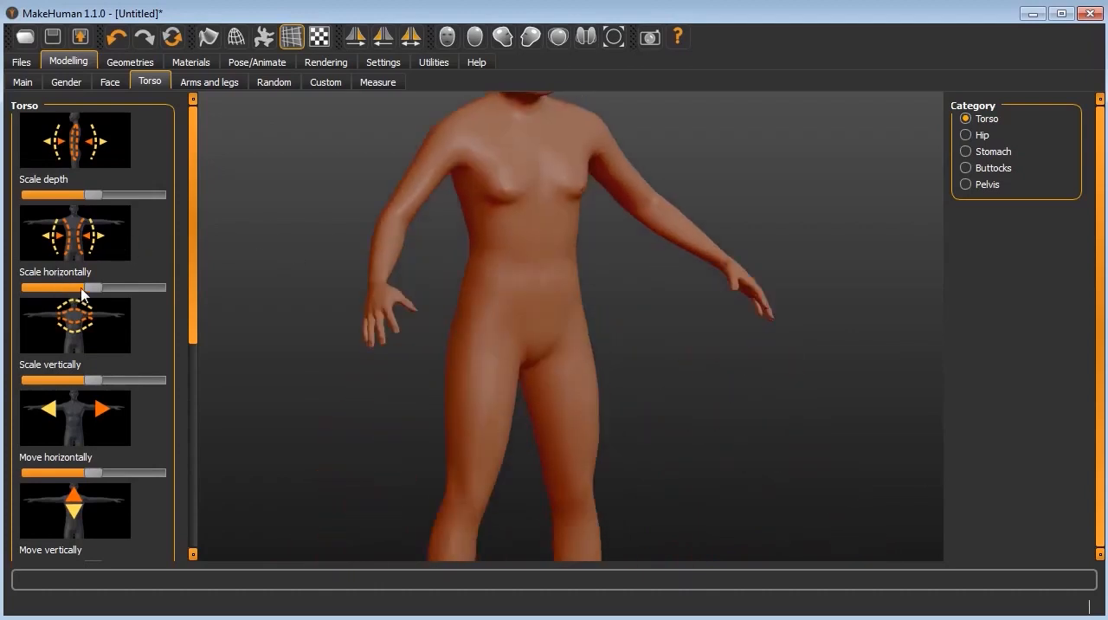
pyautogui.moveTo(93, 289); pyautogui.dragTo(30, 288)
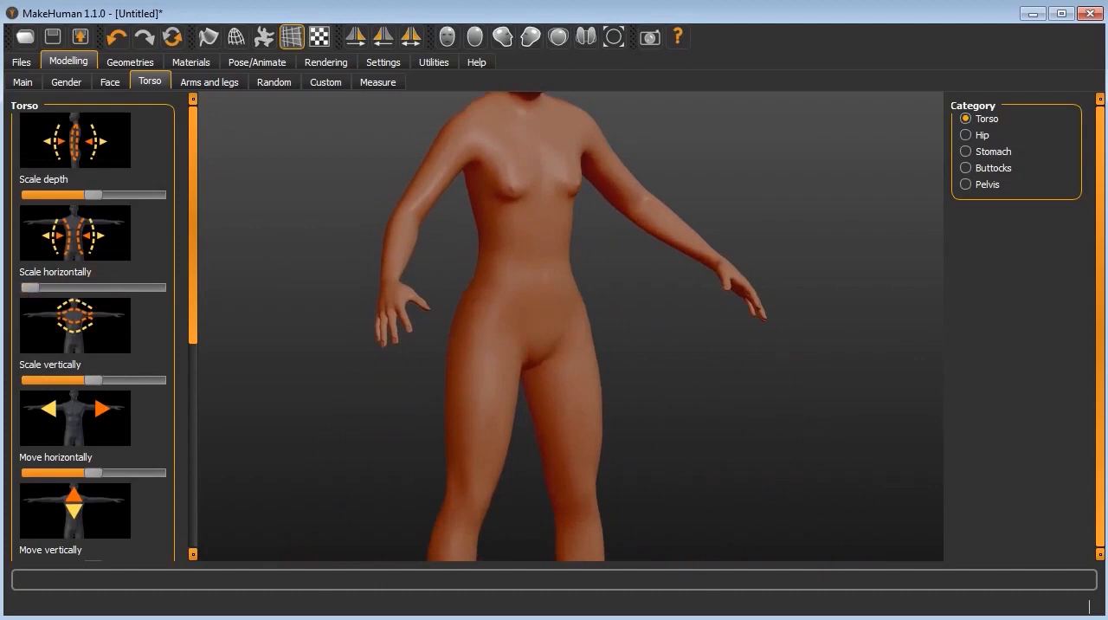
pyautogui.moveTo(92, 196); pyautogui.dragTo(209, 243)
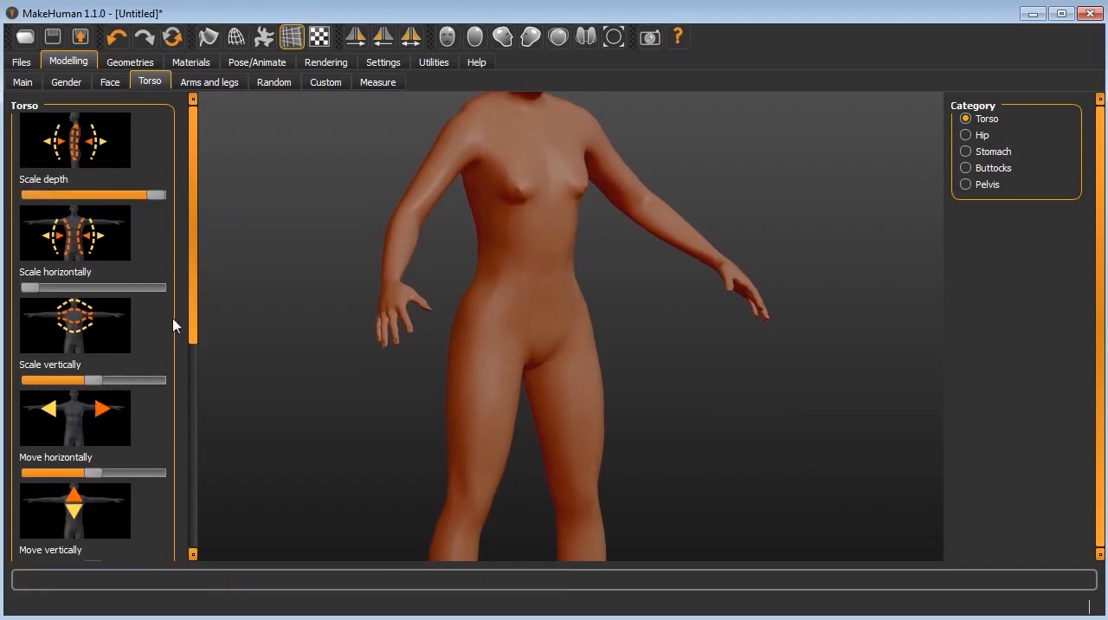
# Step: Set the torso's cone-shape scale to the maximum
pyautogui.scroll(-5, 166, 475)
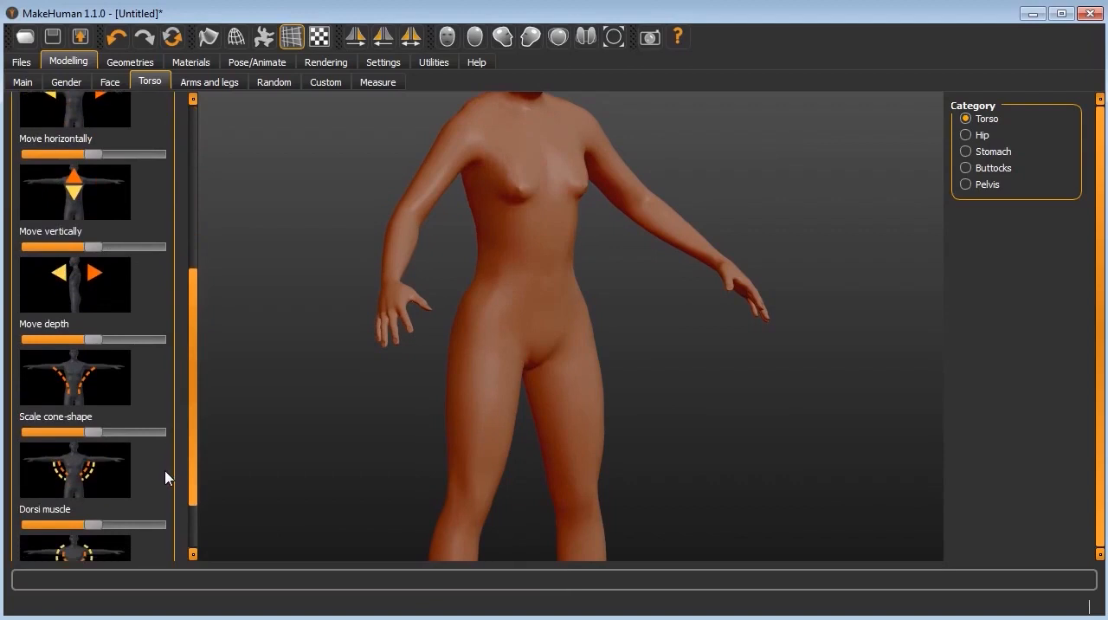
pyautogui.moveTo(91, 440); pyautogui.dragTo(239, 435)
pyautogui.moveTo(166, 425); pyautogui.dragTo(215, 419)
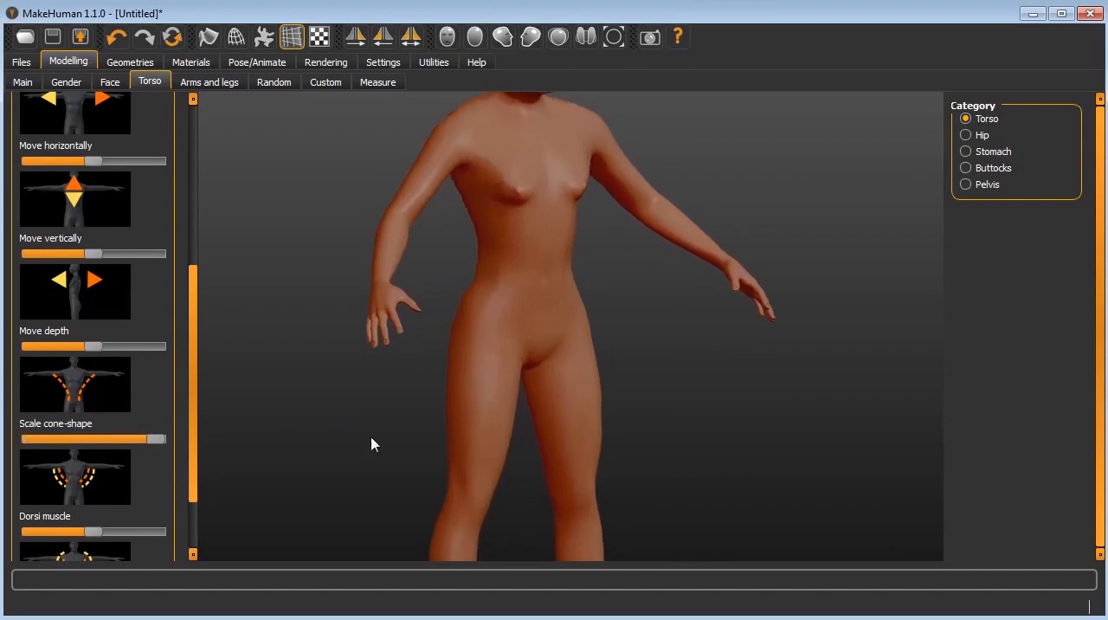
# Step: Review the modelling options for arms and legs, randomizing and custom targets
pyautogui.click(210, 82)
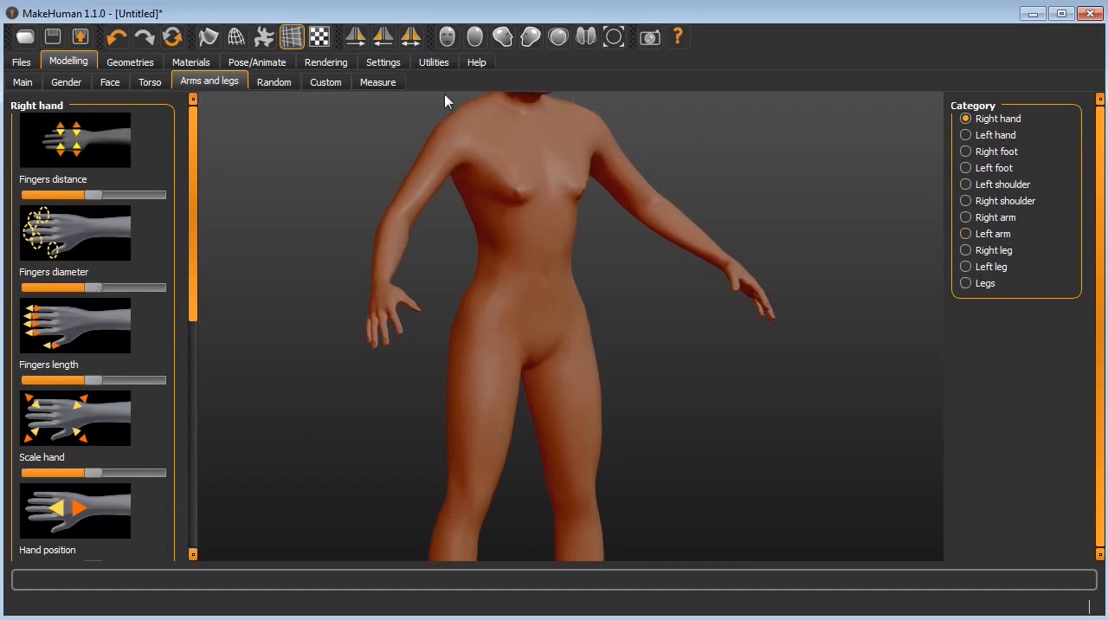
pyautogui.click(273, 85)
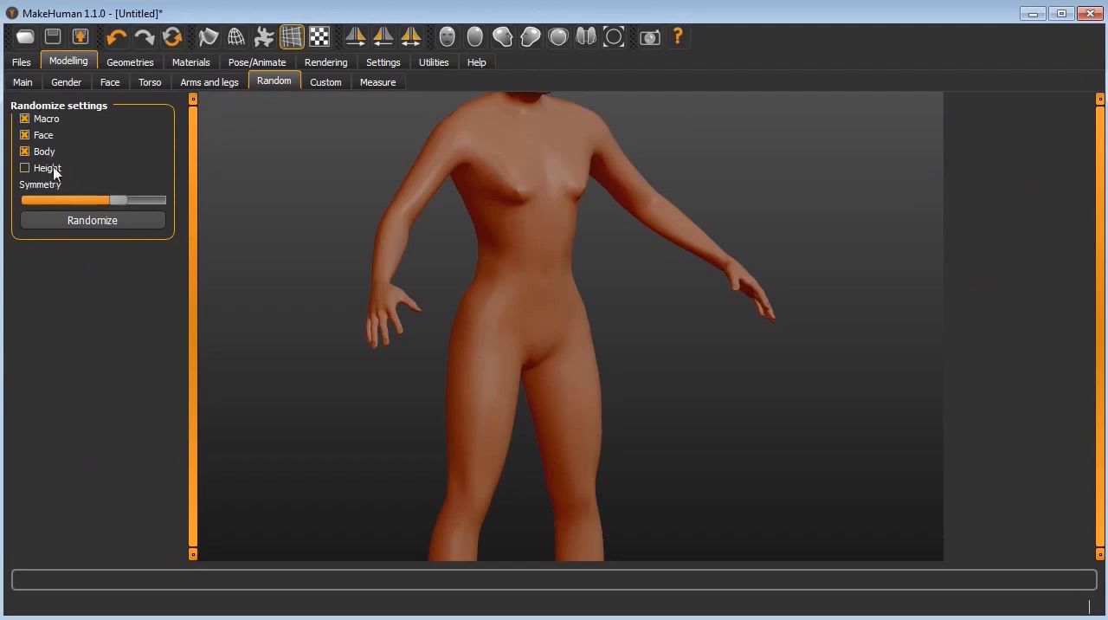
pyautogui.click(333, 82)
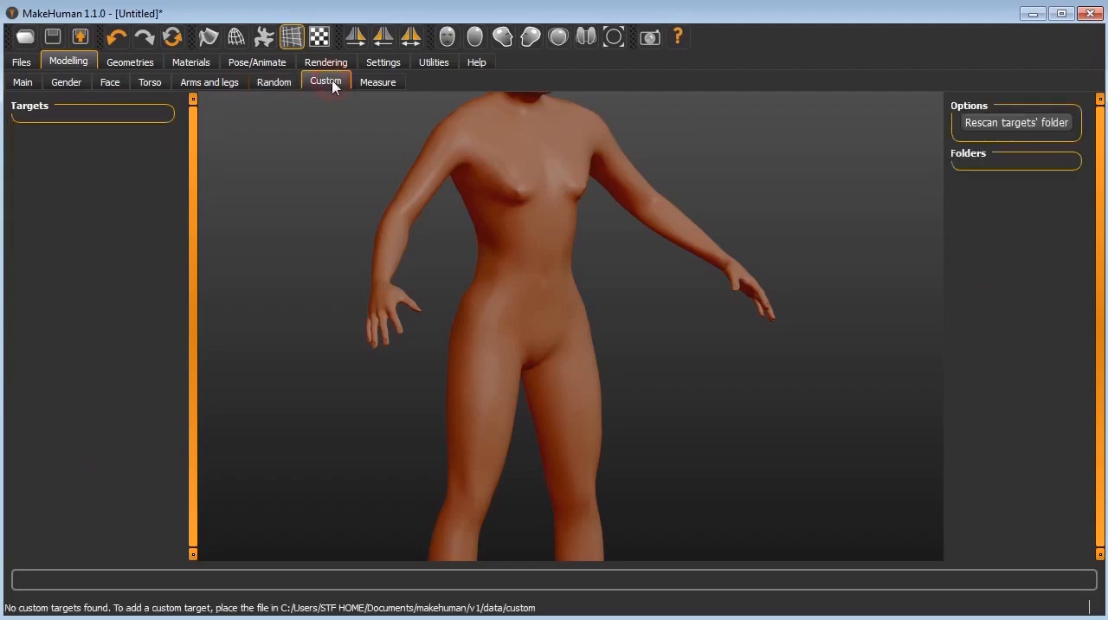
# Step: In the body measurements, increase the neck circumference to its maximum of 37.57 cm
pyautogui.click(379, 84)
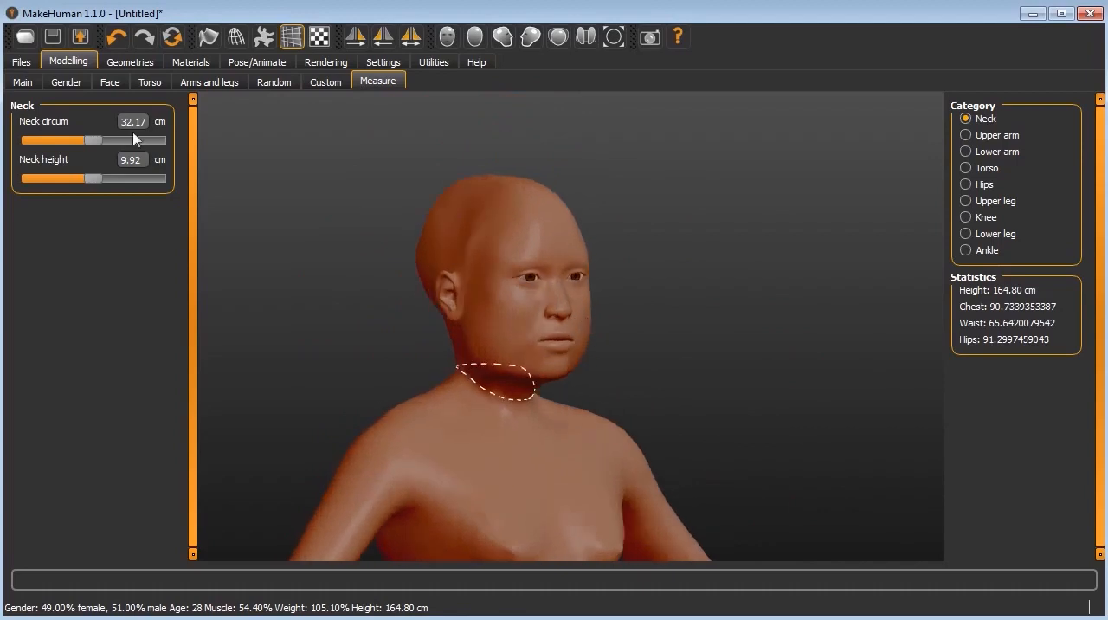
pyautogui.moveTo(93, 140); pyautogui.dragTo(181, 171)
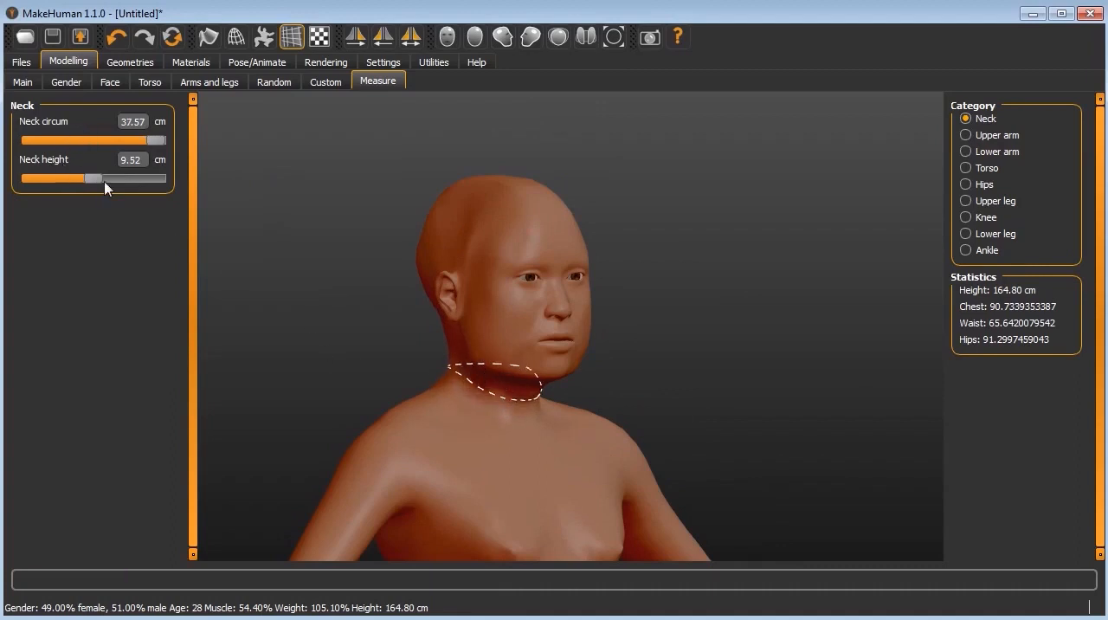
# Step: Raise the neck height to its maximum and reduce the neck circumference to 32.88 cm
pyautogui.moveTo(93, 179); pyautogui.dragTo(154, 184)
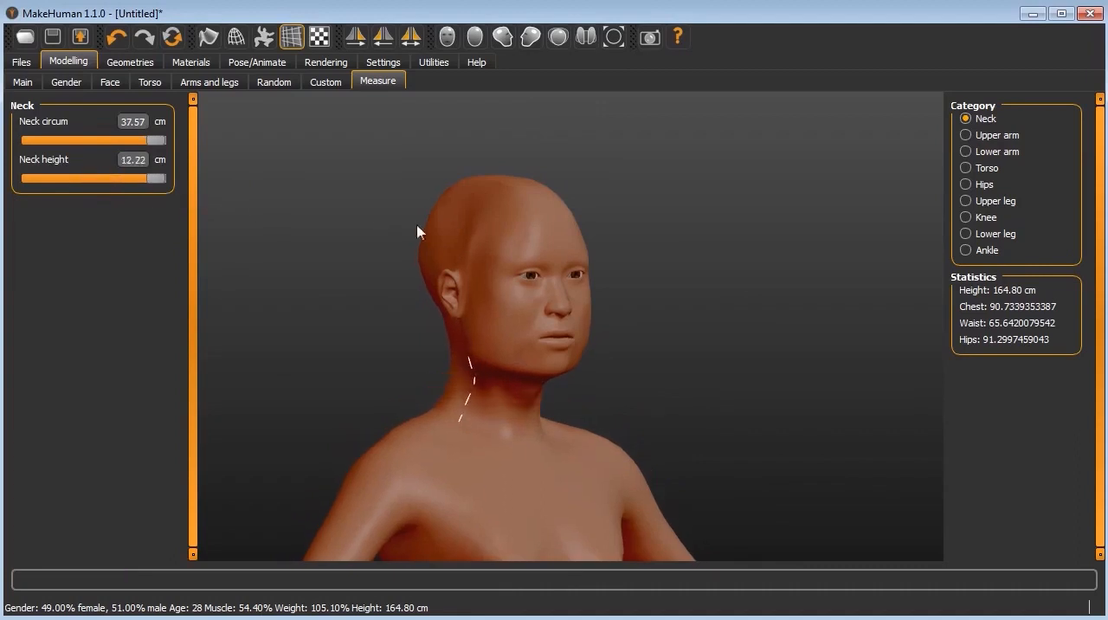
pyautogui.moveTo(283, 219); pyautogui.dragTo(650, 229)
pyautogui.moveTo(155, 143); pyautogui.dragTo(106, 138)
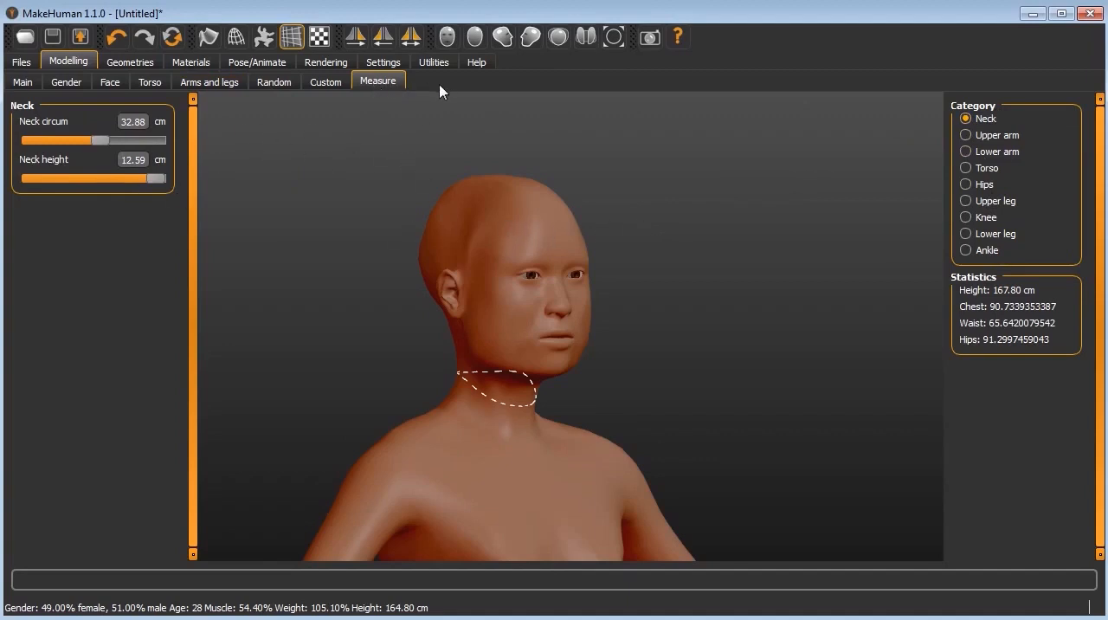
# Step: Look through the utility logs, the general settings and the rendering options
pyautogui.click(435, 62)
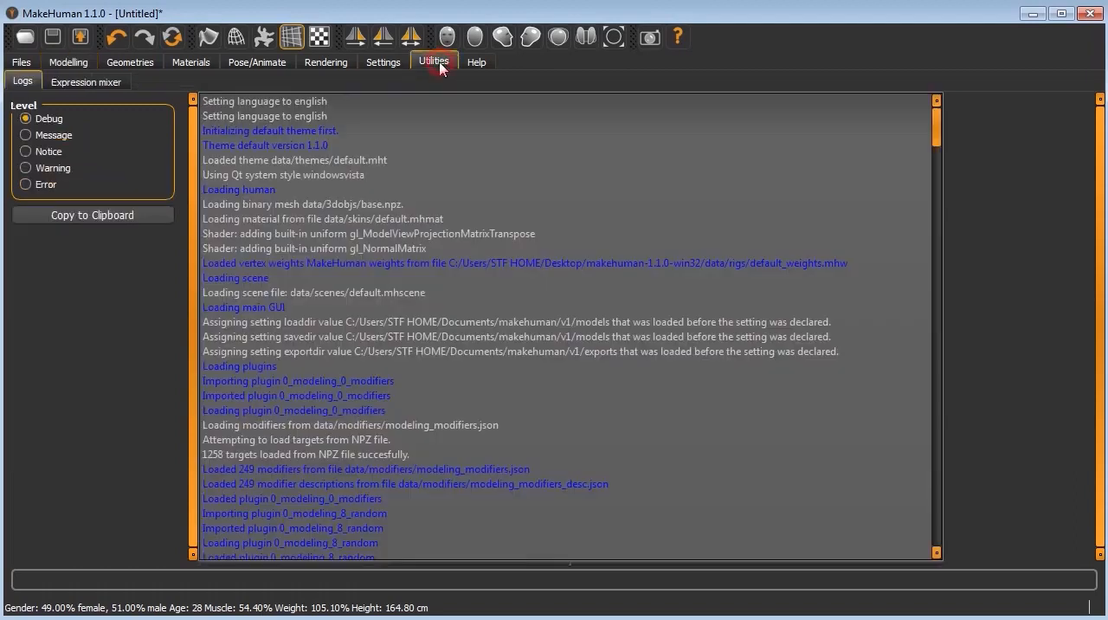
pyautogui.click(389, 63)
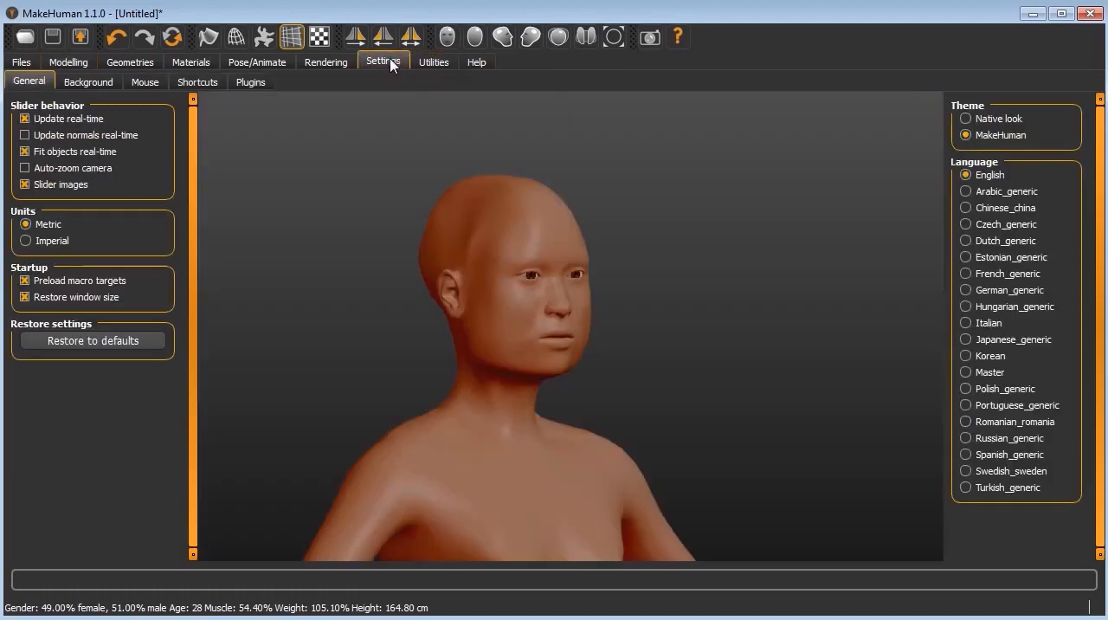
pyautogui.click(320, 65)
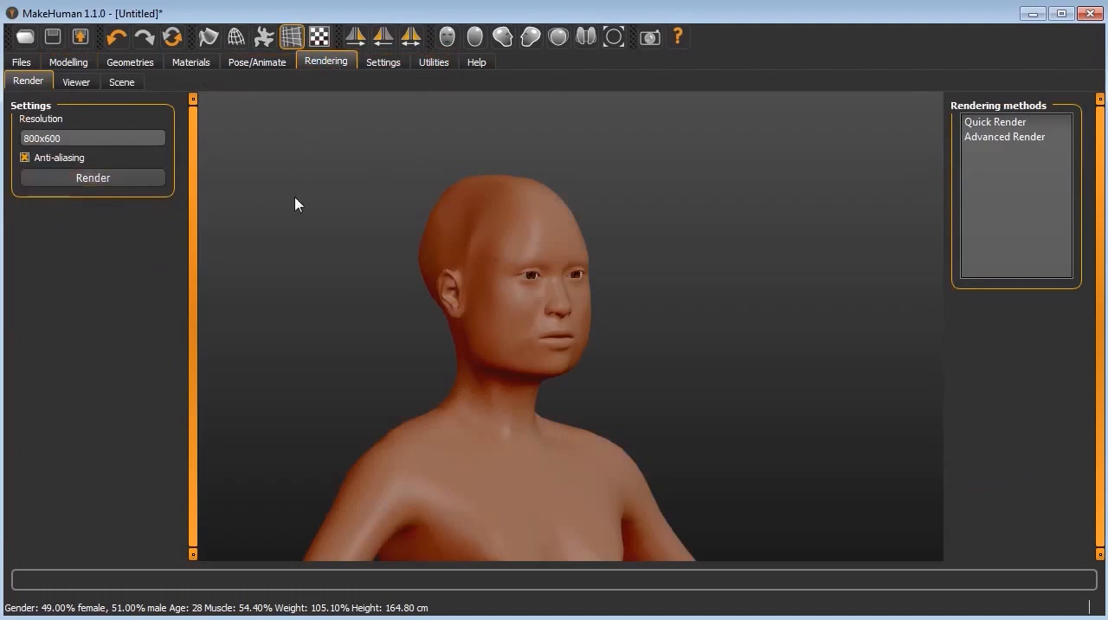
pyautogui.moveTo(623, 327); pyautogui.dragTo(563, 277)
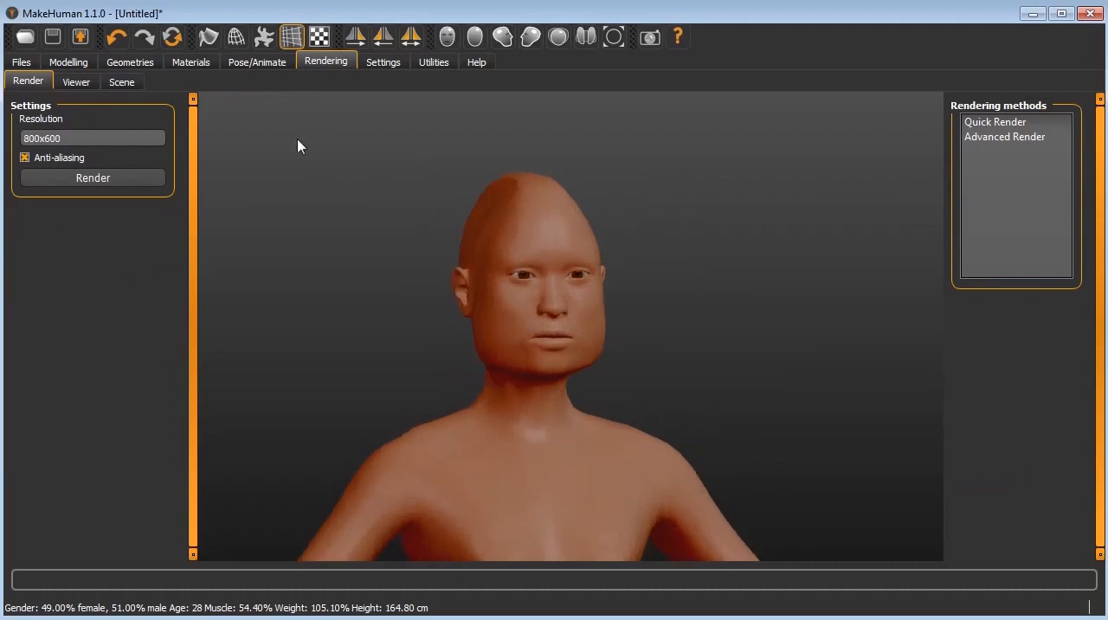
# Step: Filter the skeleton rig presets by Mocap and apply the Cmu mb rig to the figure
pyautogui.click(257, 67)
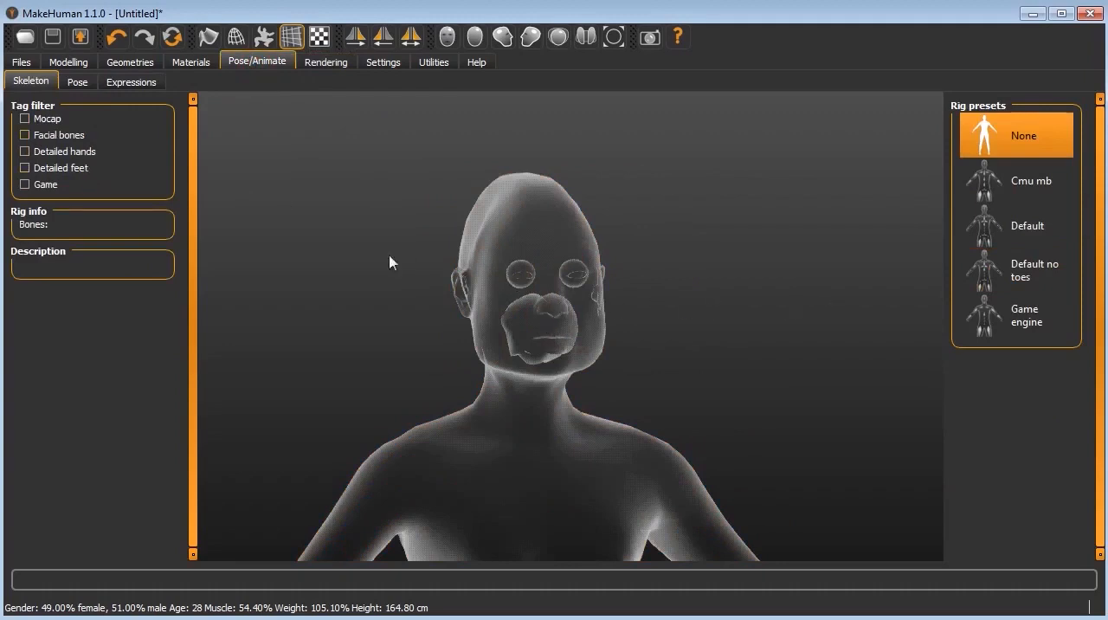
pyautogui.click(39, 123)
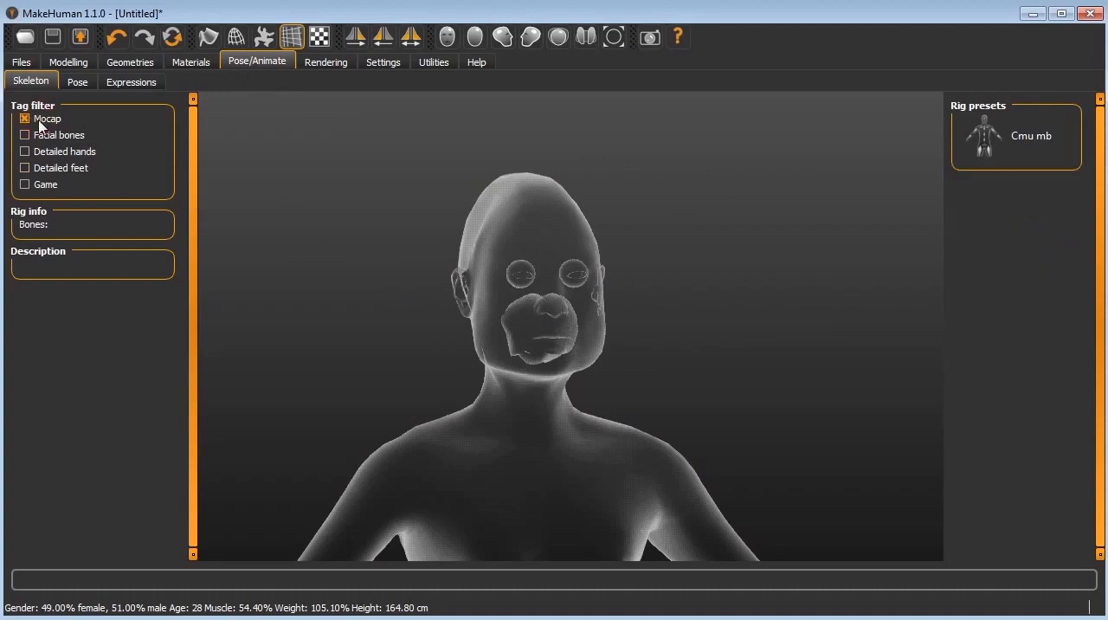
pyautogui.click(1029, 138)
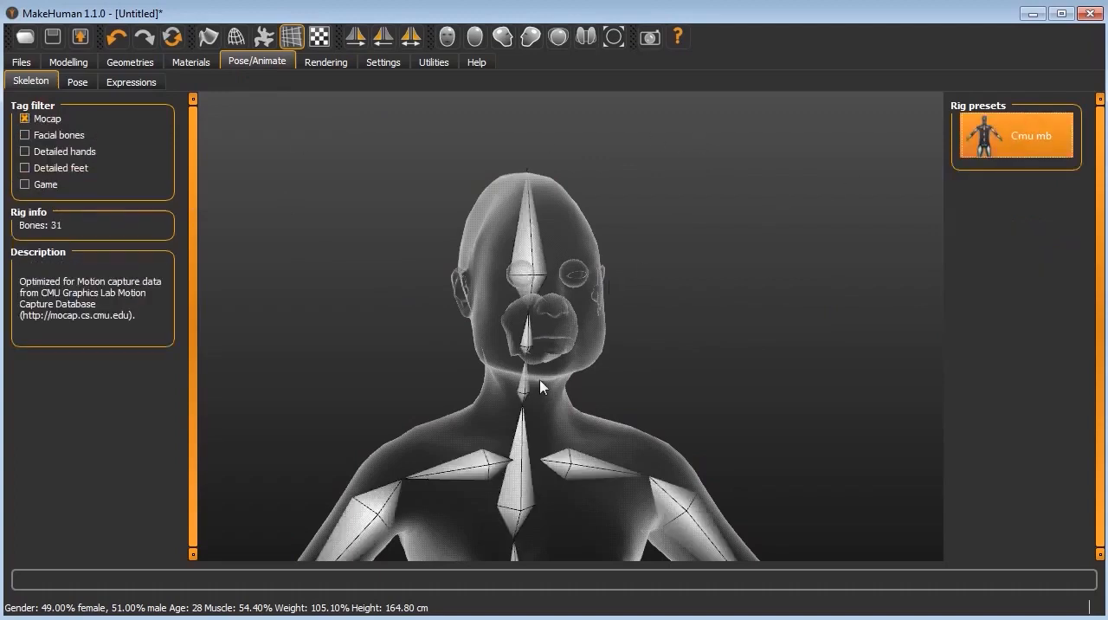
# Step: Examine the rig's bones in the chest, spine and arm, and over the whole body from the front
pyautogui.scroll(2, 544, 381)
pyautogui.scroll(4, 545, 380)
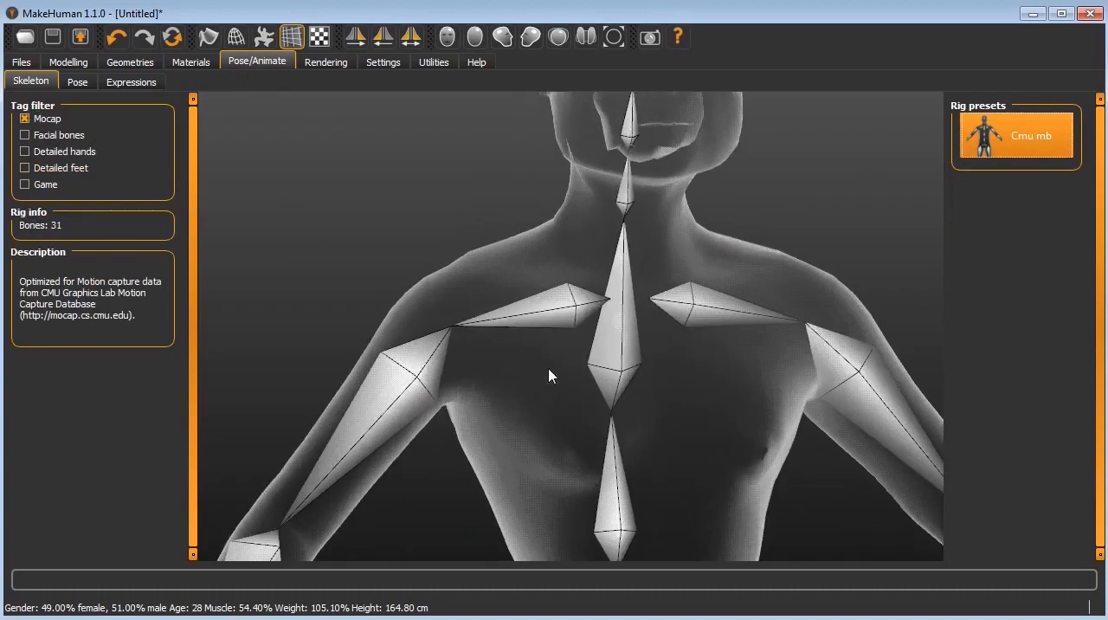
pyautogui.scroll(-1, 555, 367)
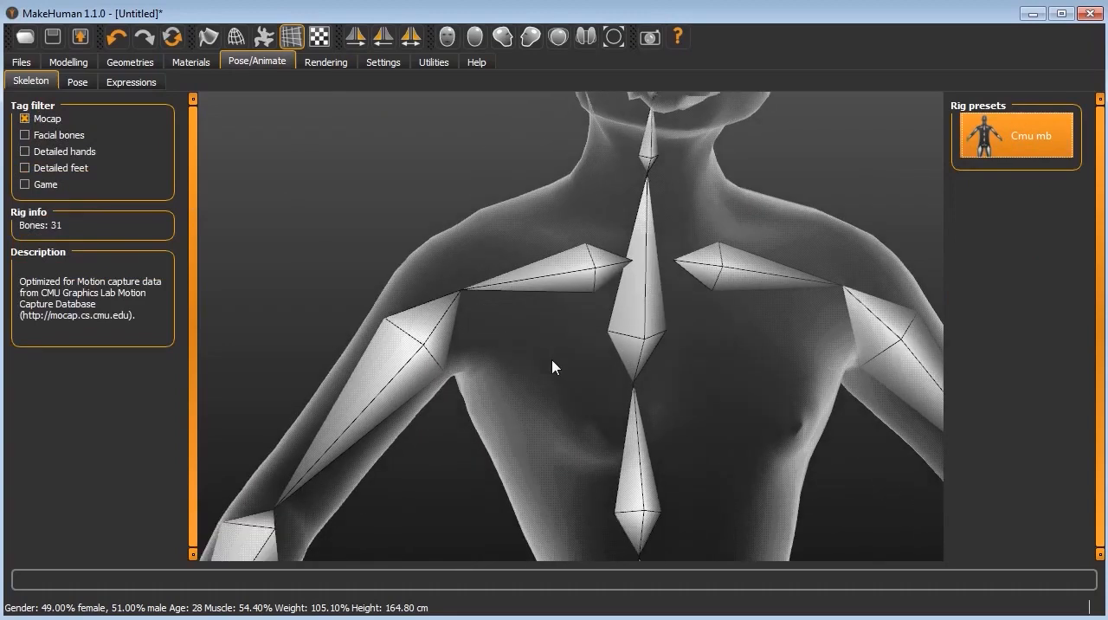
pyautogui.scroll(-1, 553, 367)
pyautogui.scroll(-1, 753, 360)
pyautogui.scroll(4, 824, 364)
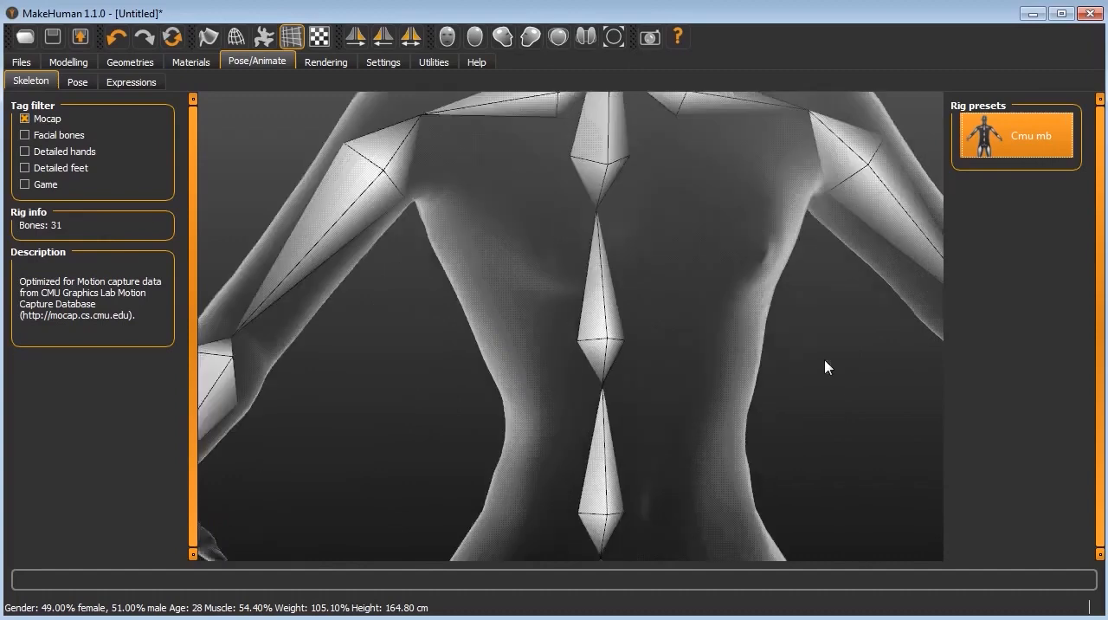
pyautogui.scroll(2, 802, 333)
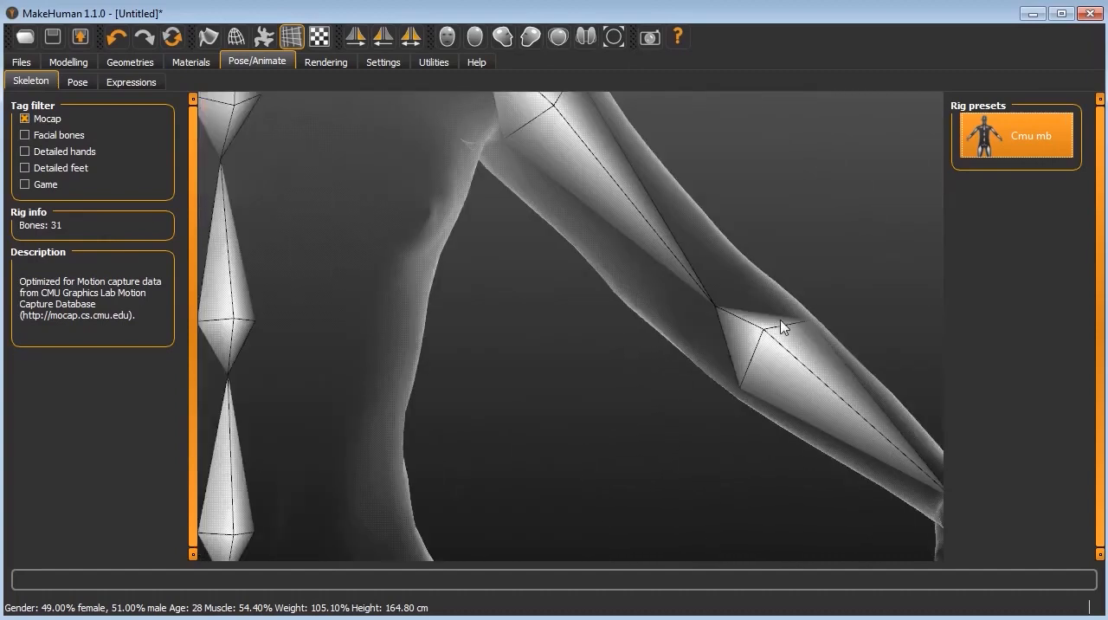
pyautogui.scroll(3, 779, 326)
pyautogui.scroll(-3, 779, 327)
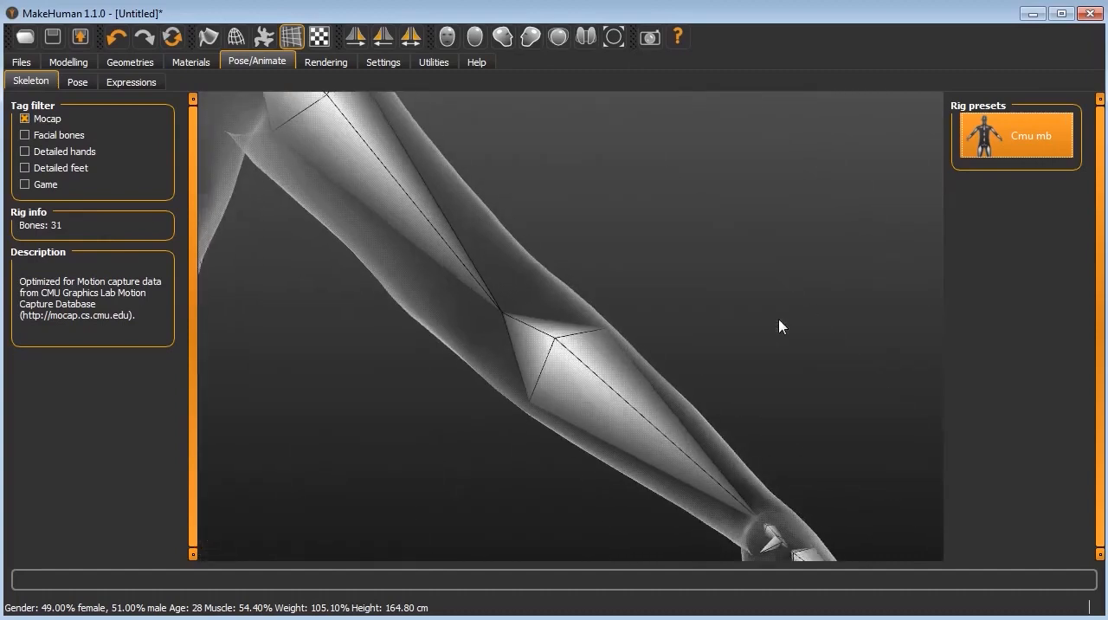
pyautogui.scroll(-5, 779, 326)
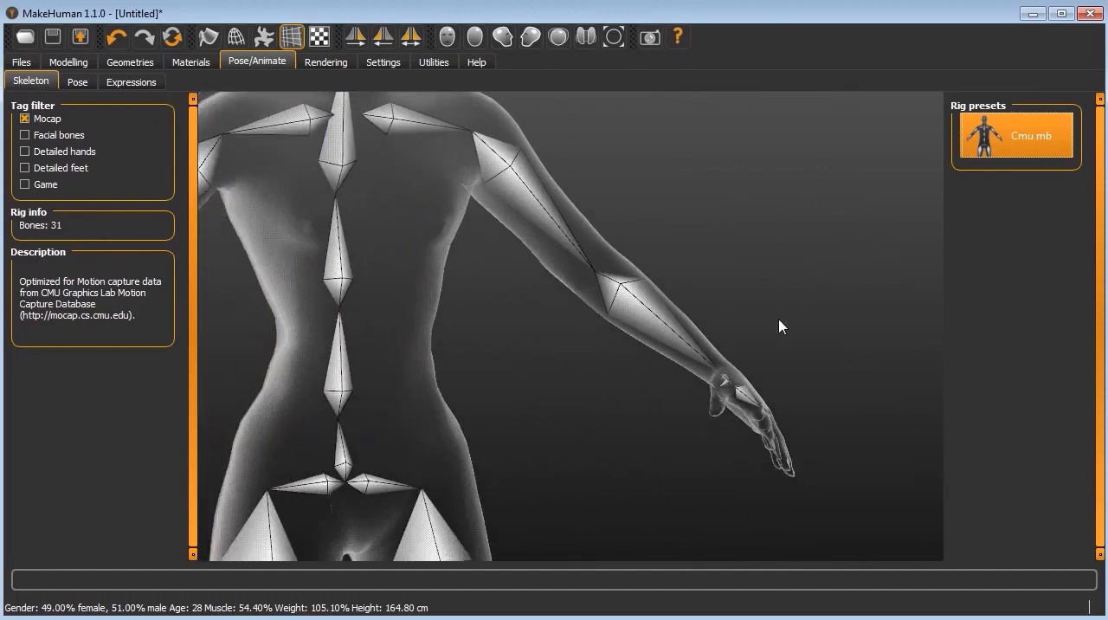
pyautogui.scroll(-6, 779, 327)
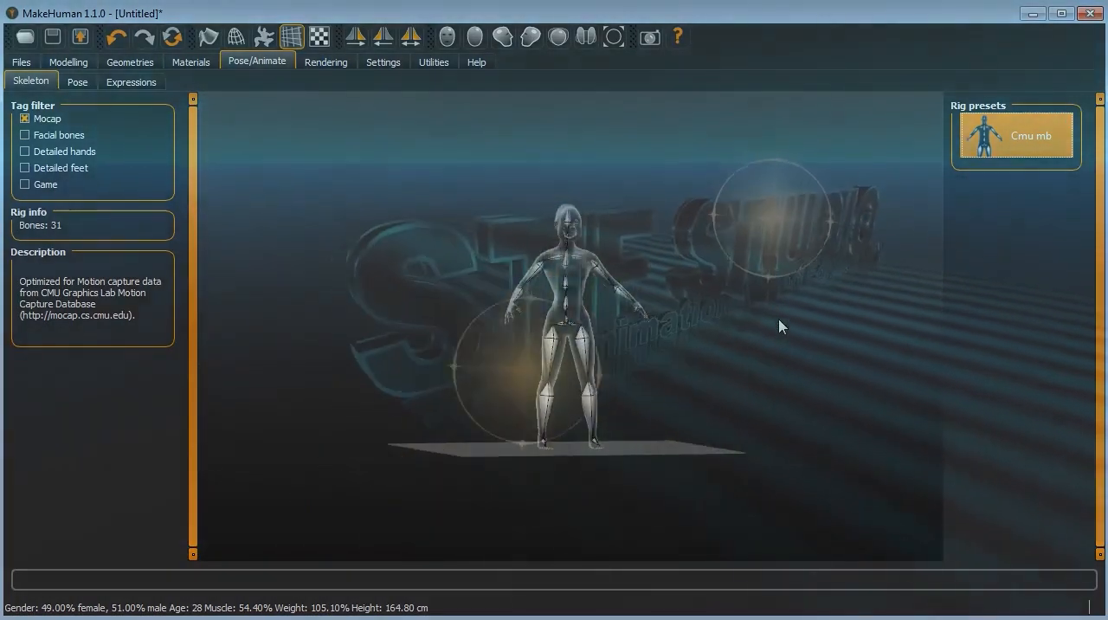
pyautogui.scroll(4, 779, 321)
pyautogui.moveTo(800, 279); pyautogui.dragTo(701, 279)
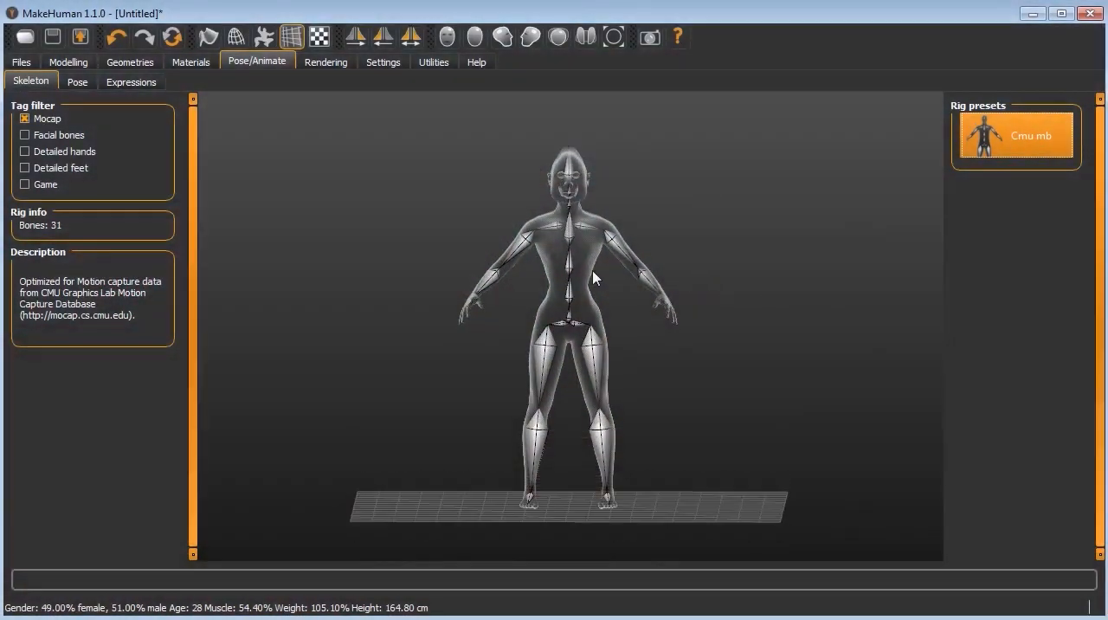
# Step: Check the rig presets with the Facial bones filter on and off, and view the available poses and expressions
pyautogui.click(52, 136)
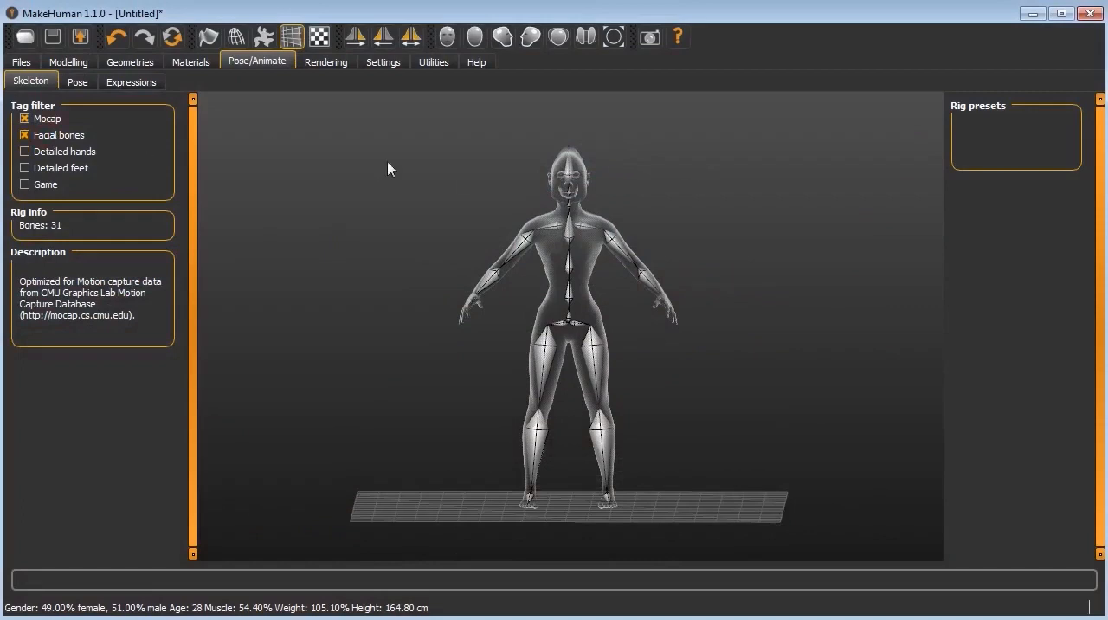
pyautogui.click(25, 136)
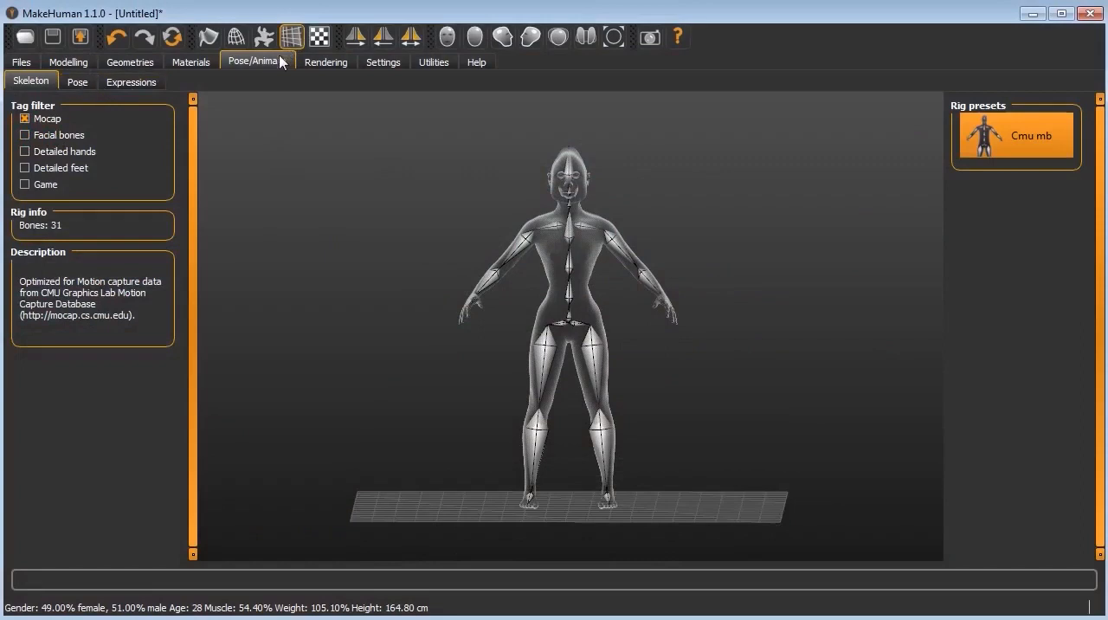
pyautogui.click(86, 89)
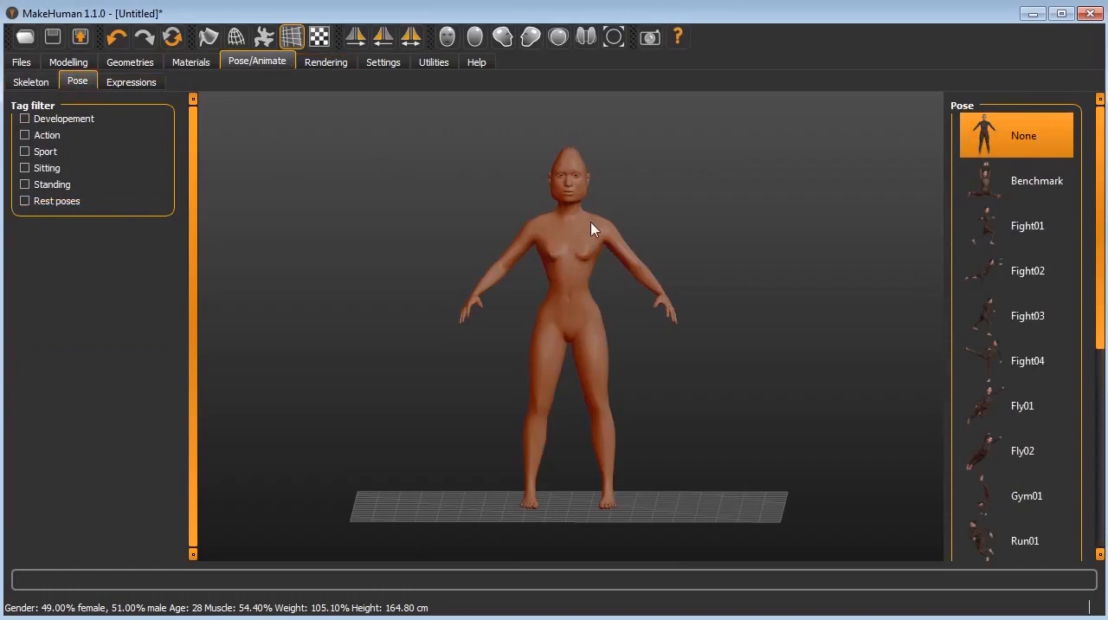
pyautogui.click(122, 85)
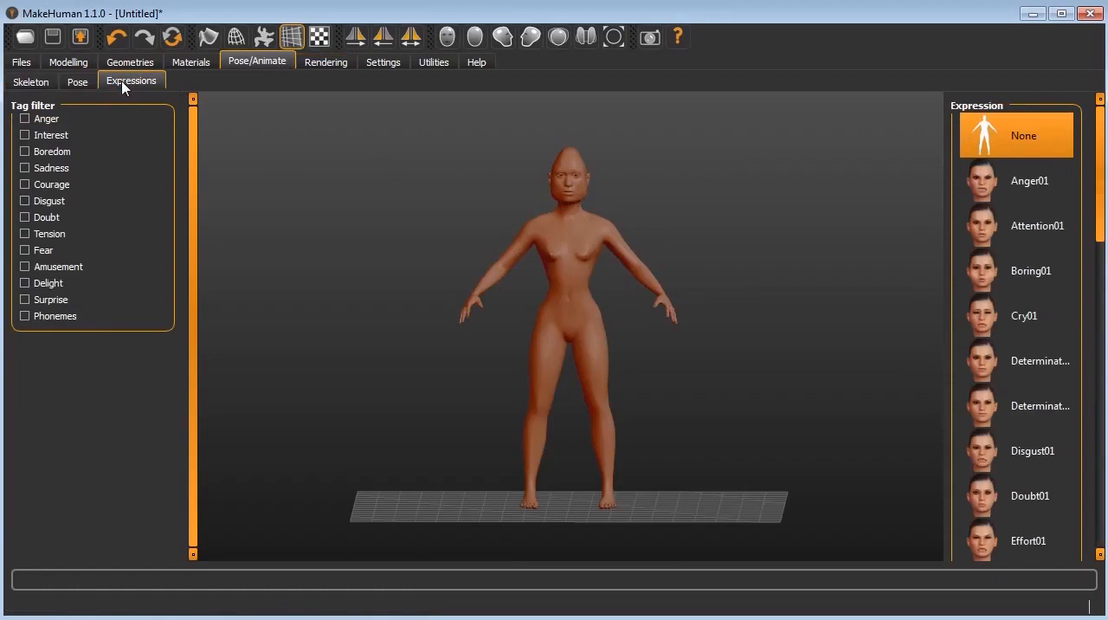
# Step: Filter the poses by Action, try Fight01, Fly01 and Fight04, apply Fight03, and check the skeleton in that pose
pyautogui.click(81, 84)
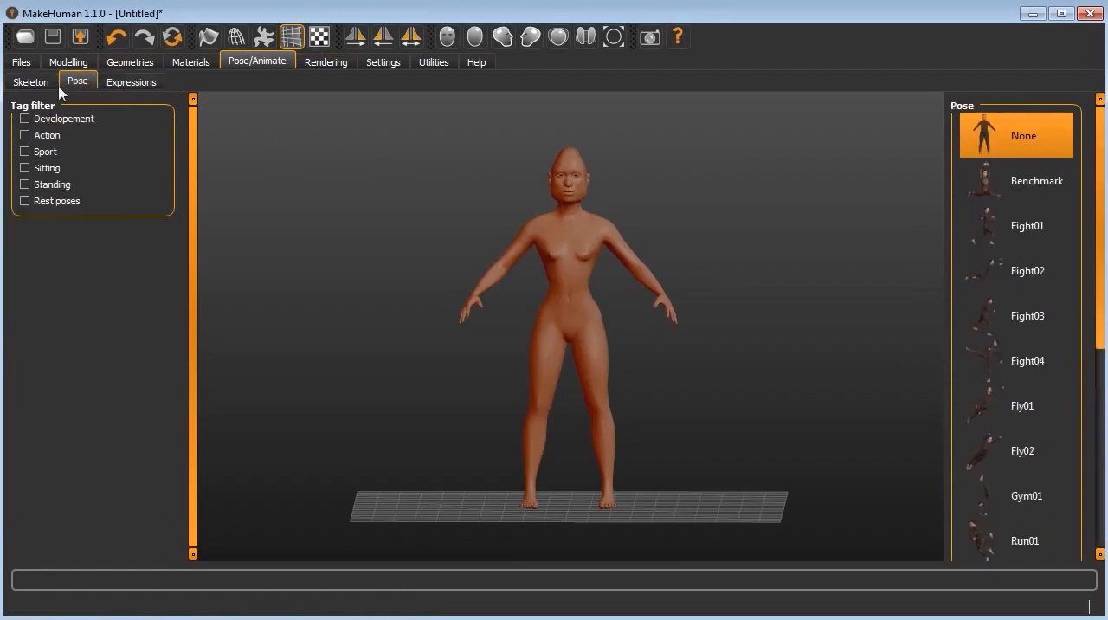
pyautogui.click(24, 135)
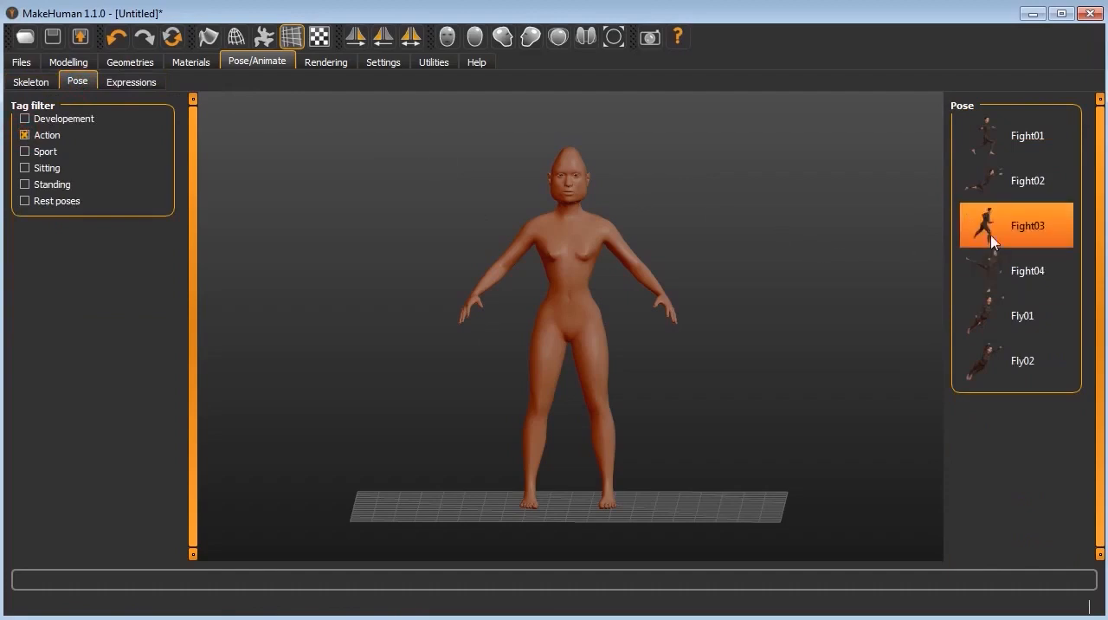
pyautogui.click(1014, 137)
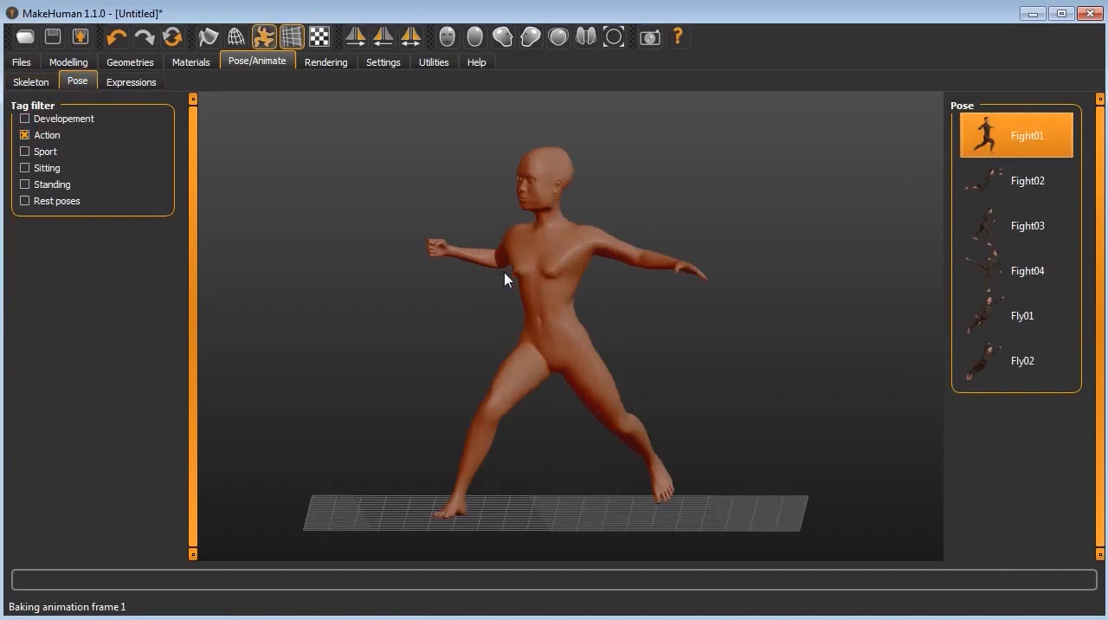
pyautogui.click(992, 316)
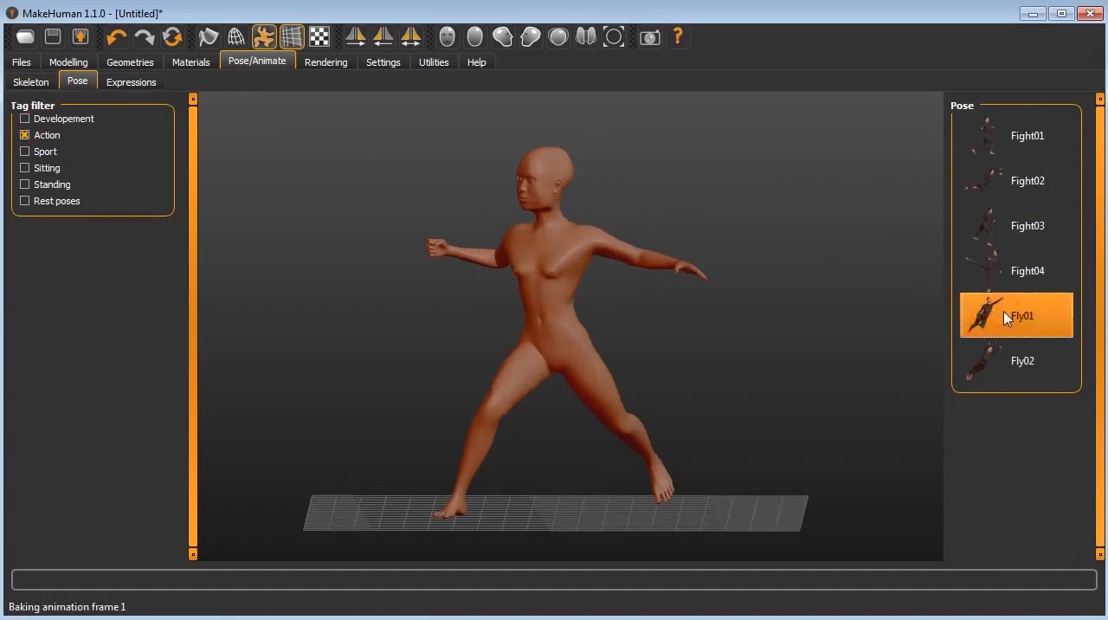
pyautogui.click(1016, 239)
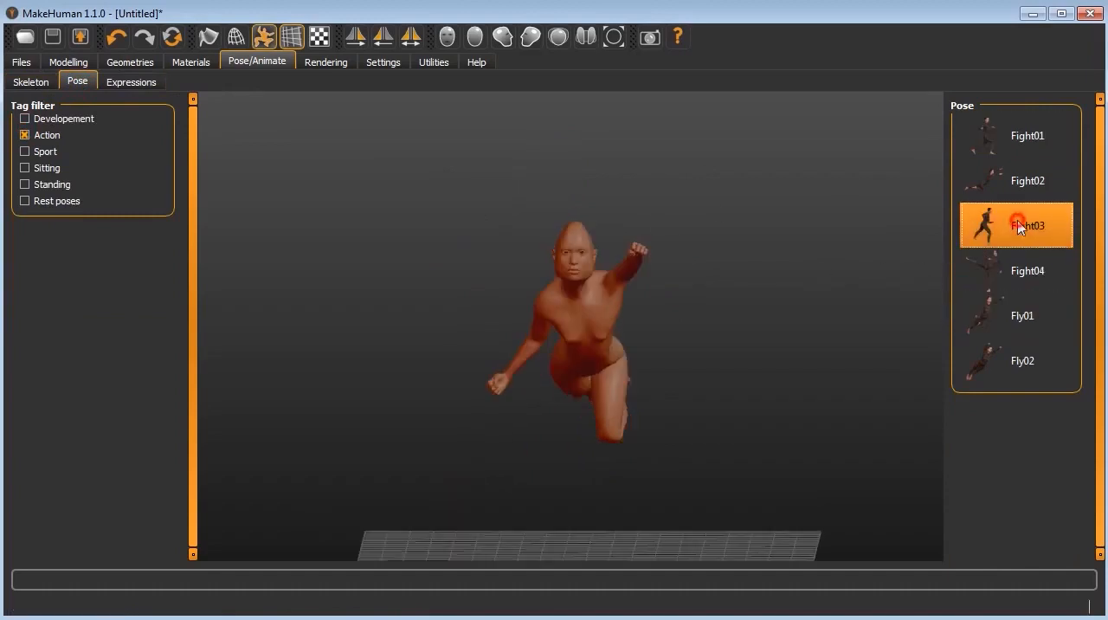
pyautogui.click(1019, 272)
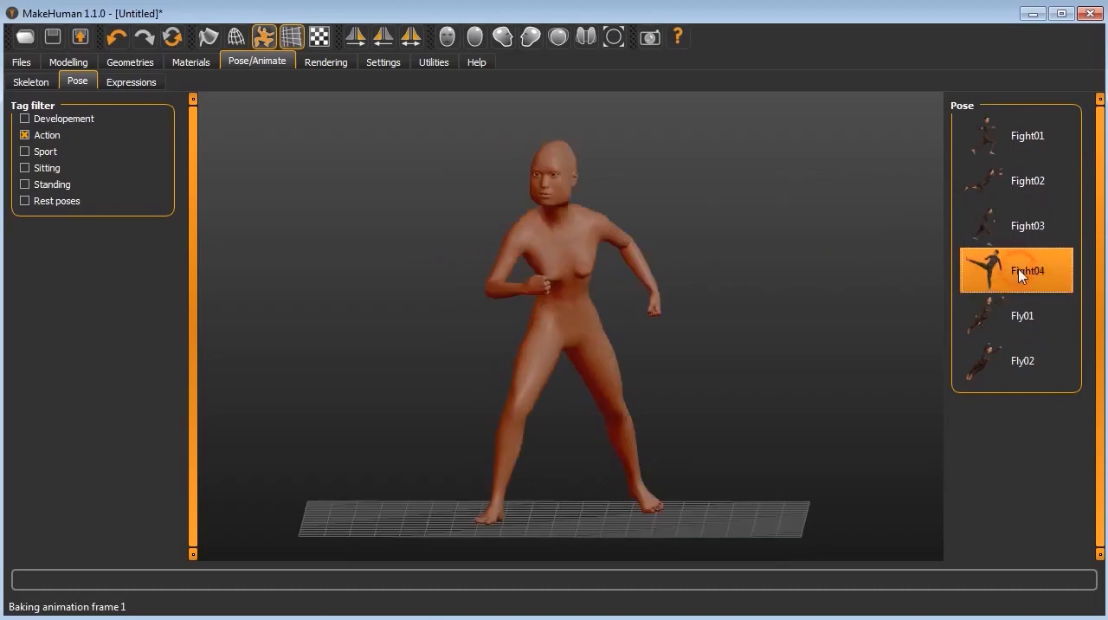
pyautogui.click(1043, 225)
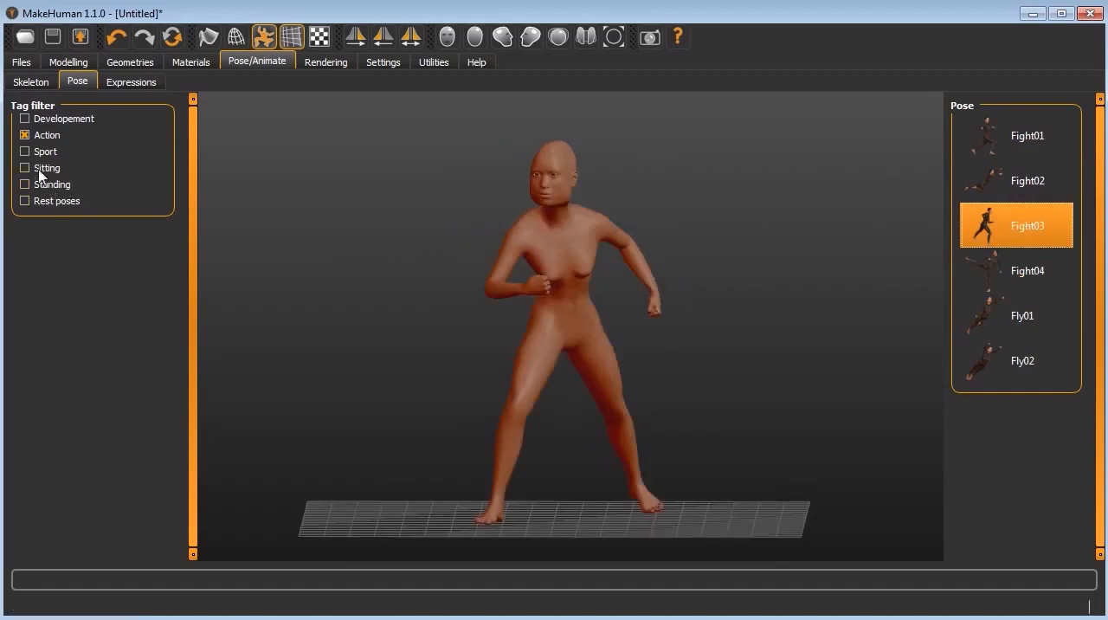
pyautogui.click(31, 82)
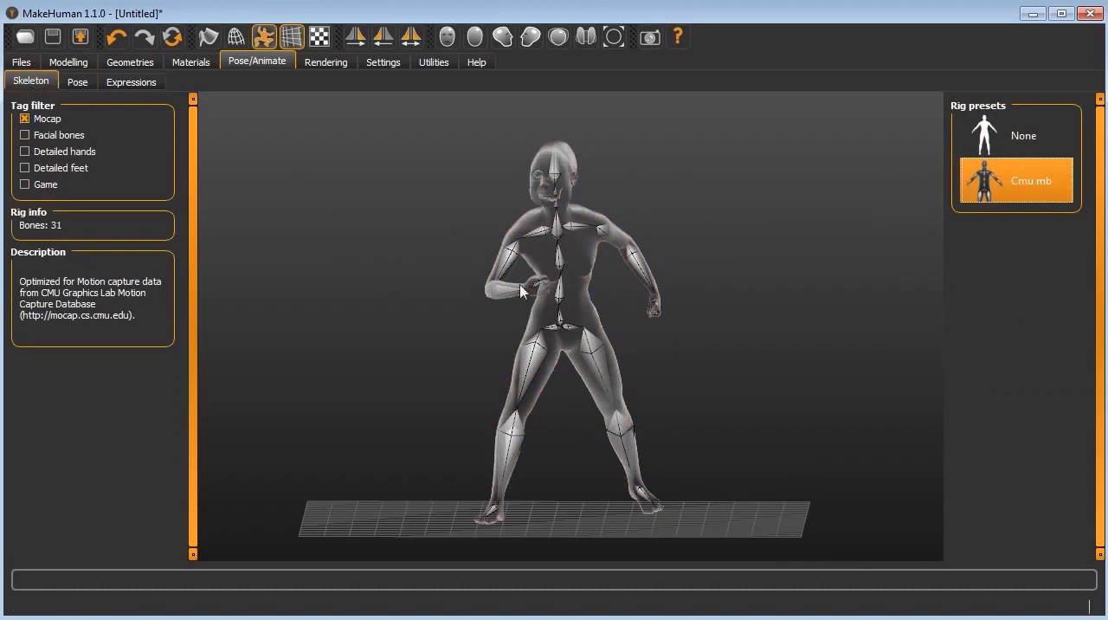
# Step: Try the Boring01 facial expression on the posed figure and apply Disgust01 in its place
pyautogui.click(119, 84)
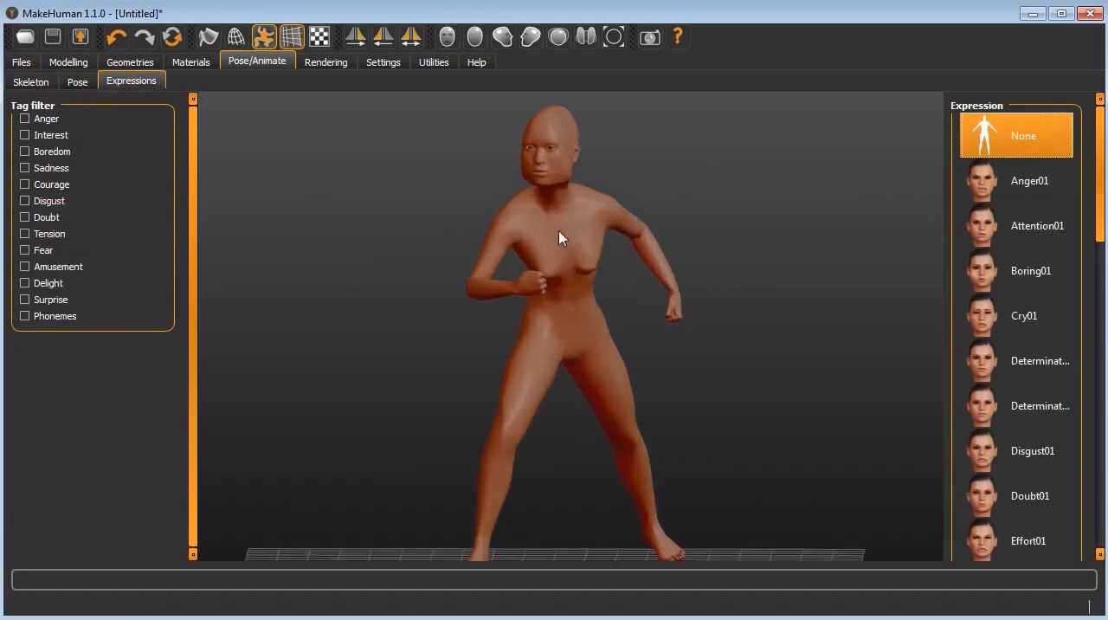
pyautogui.scroll(3, 561, 235)
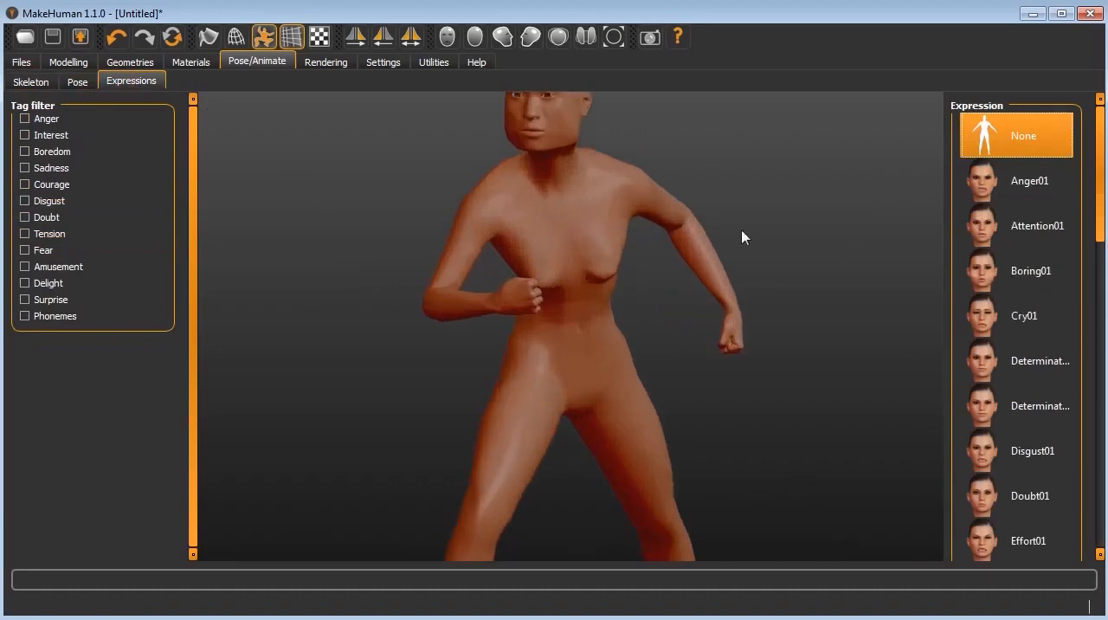
pyautogui.scroll(-2, 722, 324)
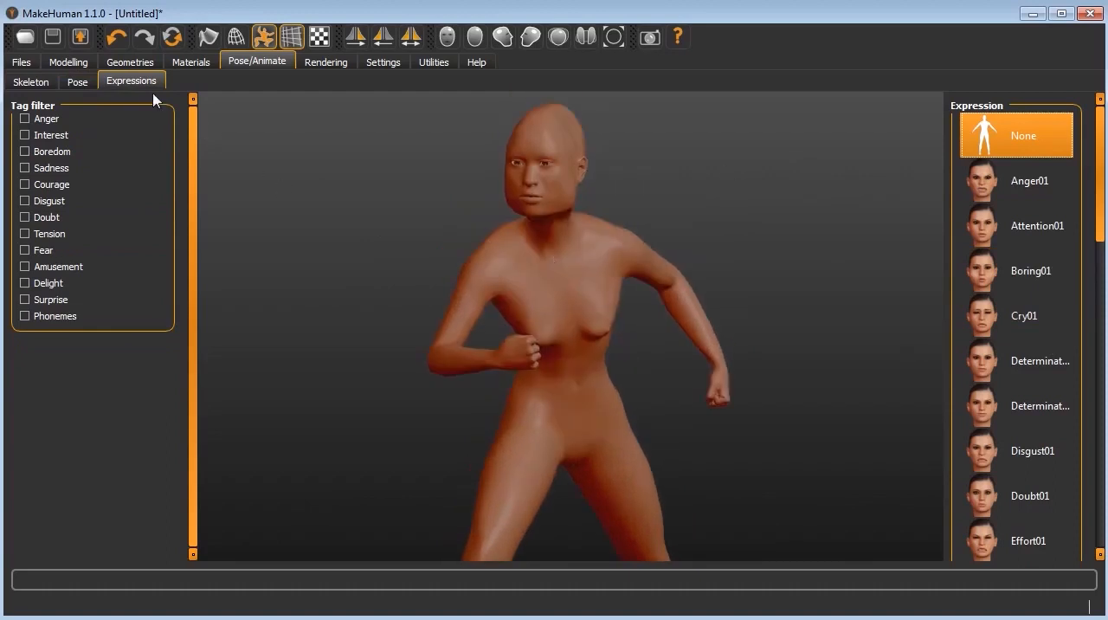
pyautogui.click(998, 272)
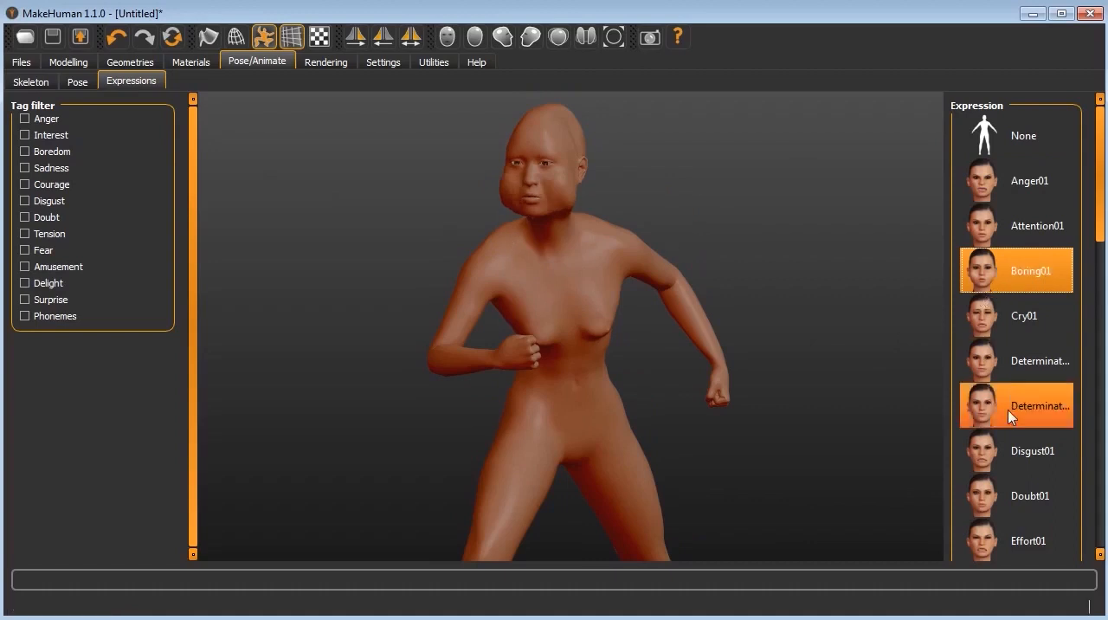
pyautogui.click(1000, 457)
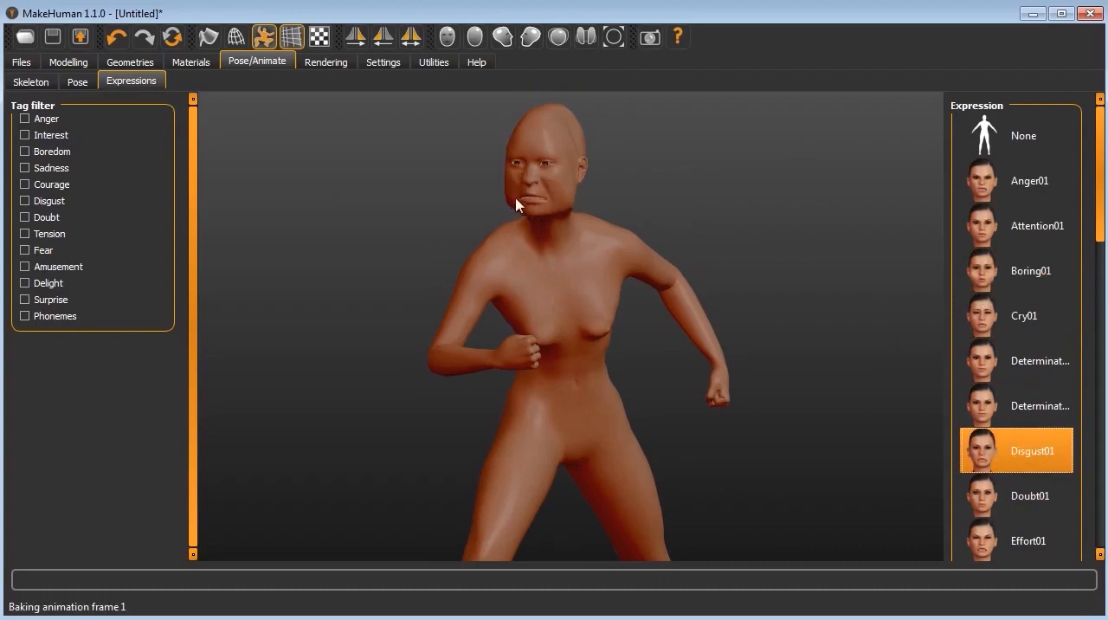
pyautogui.scroll(4, 547, 199)
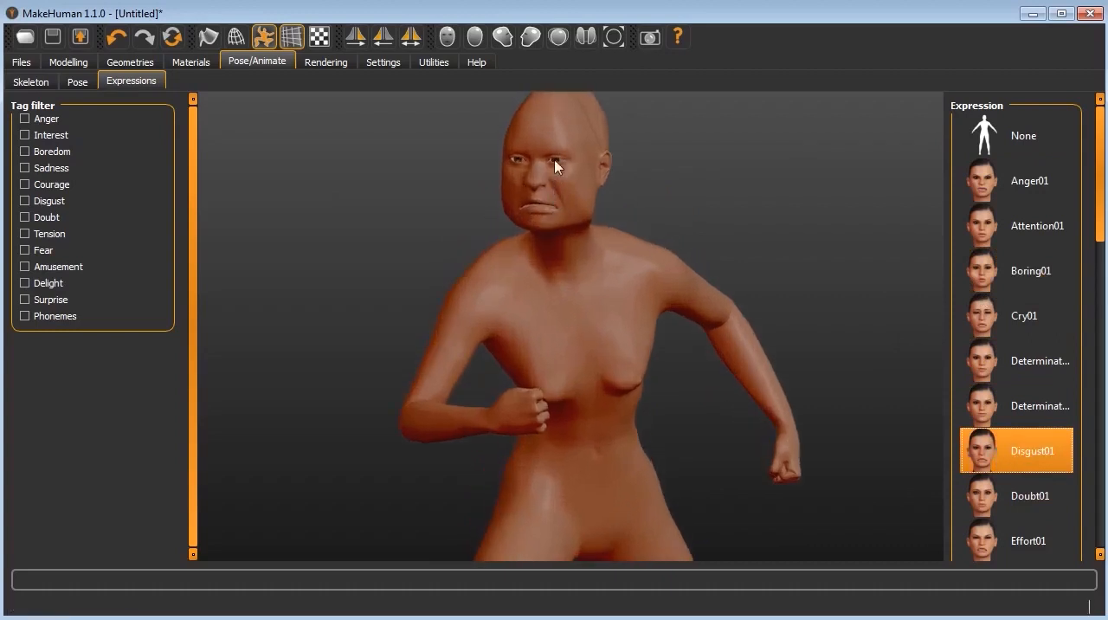
# Step: Filter the facial expressions by Tension and try Effort02 on the figure
pyautogui.scroll(4, 562, 229)
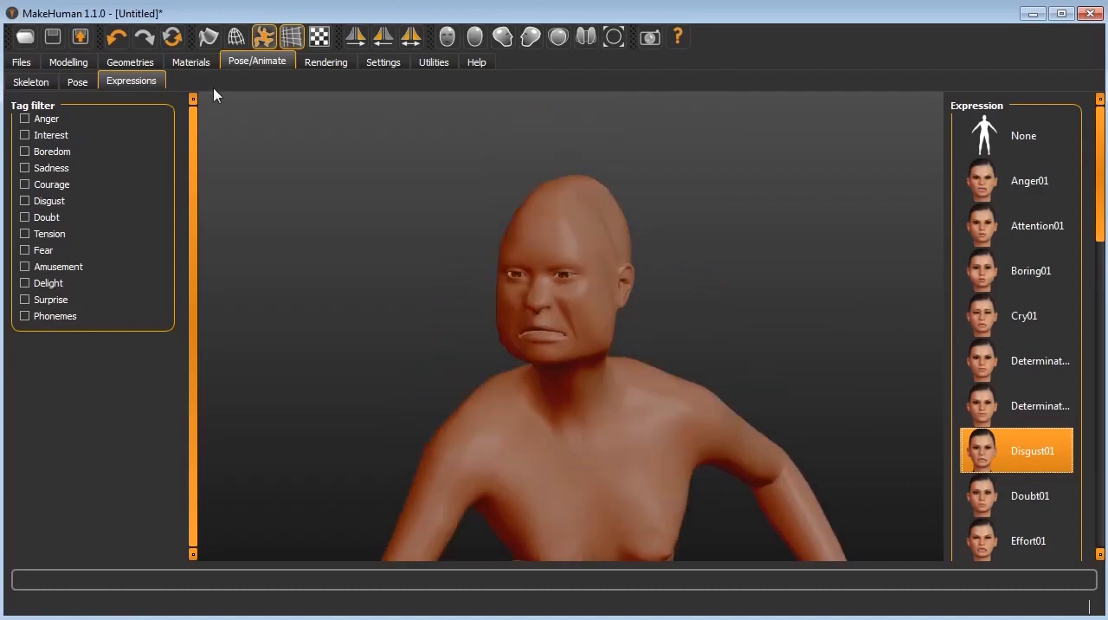
pyautogui.click(26, 236)
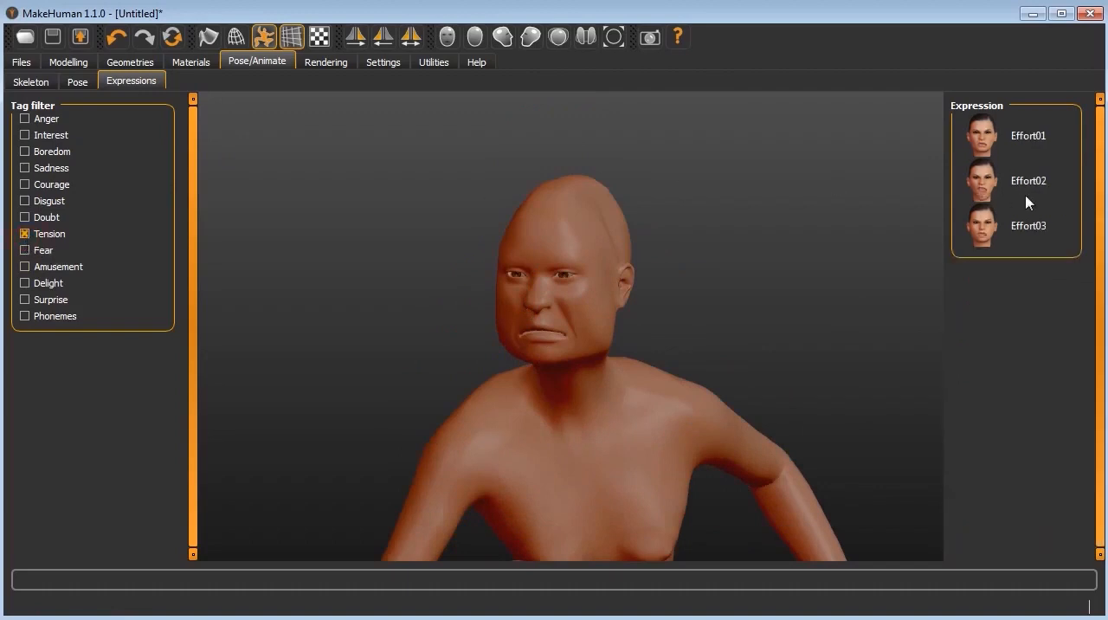
pyautogui.click(992, 180)
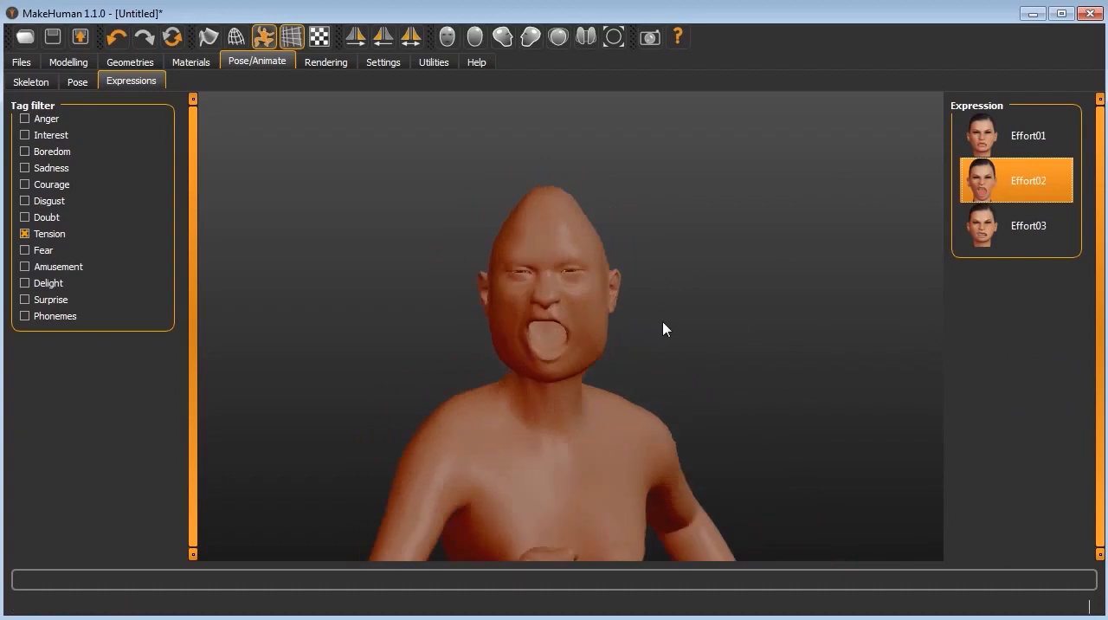
# Step: Check the expressions tagged Anger, clear the filters, and set the facial expression to None
pyautogui.click(24, 119)
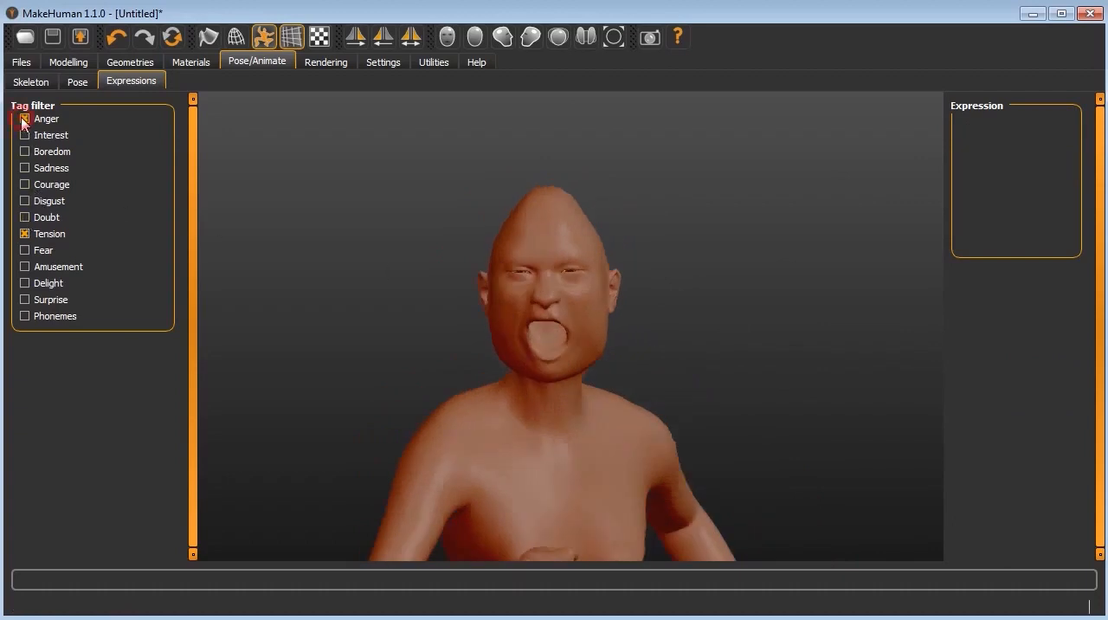
pyautogui.click(33, 235)
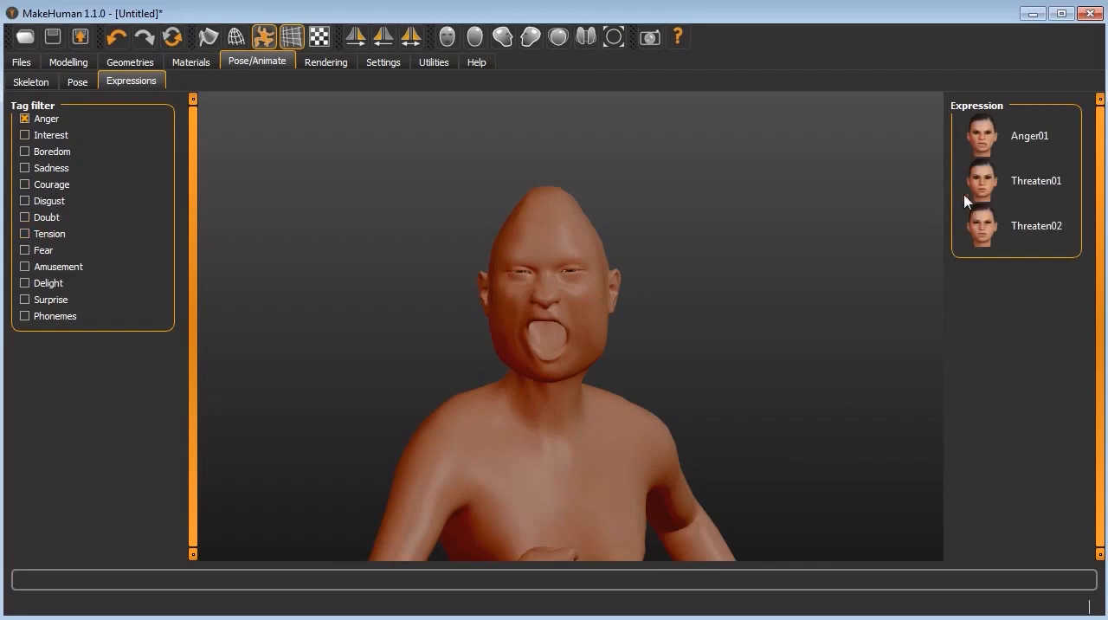
pyautogui.click(25, 120)
pyautogui.click(1017, 143)
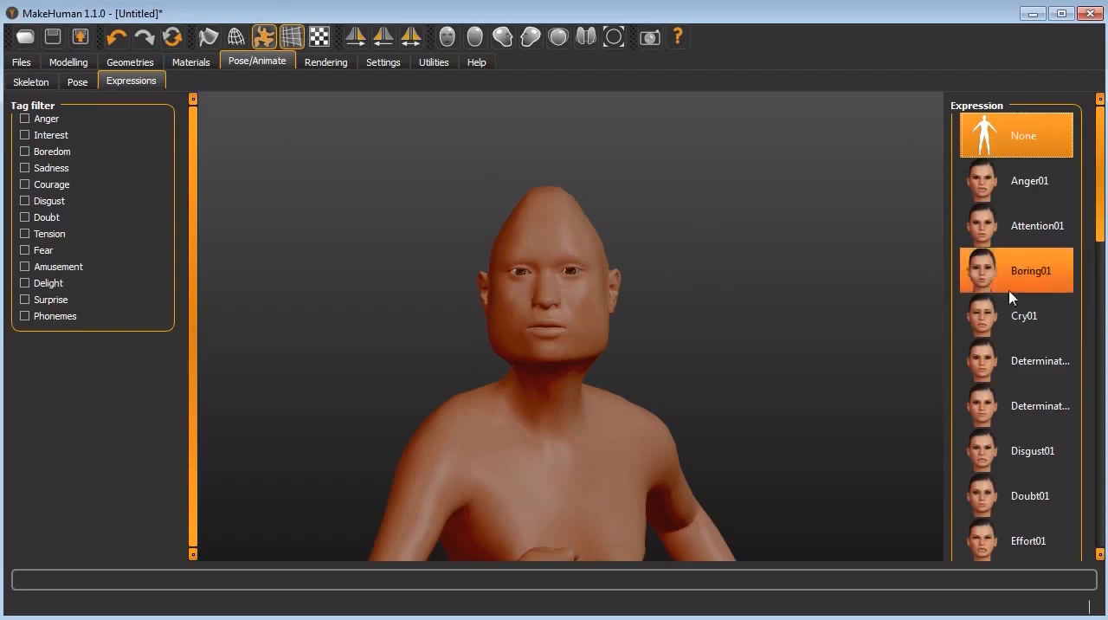
pyautogui.moveTo(1104, 235); pyautogui.dragTo(1105, 351)
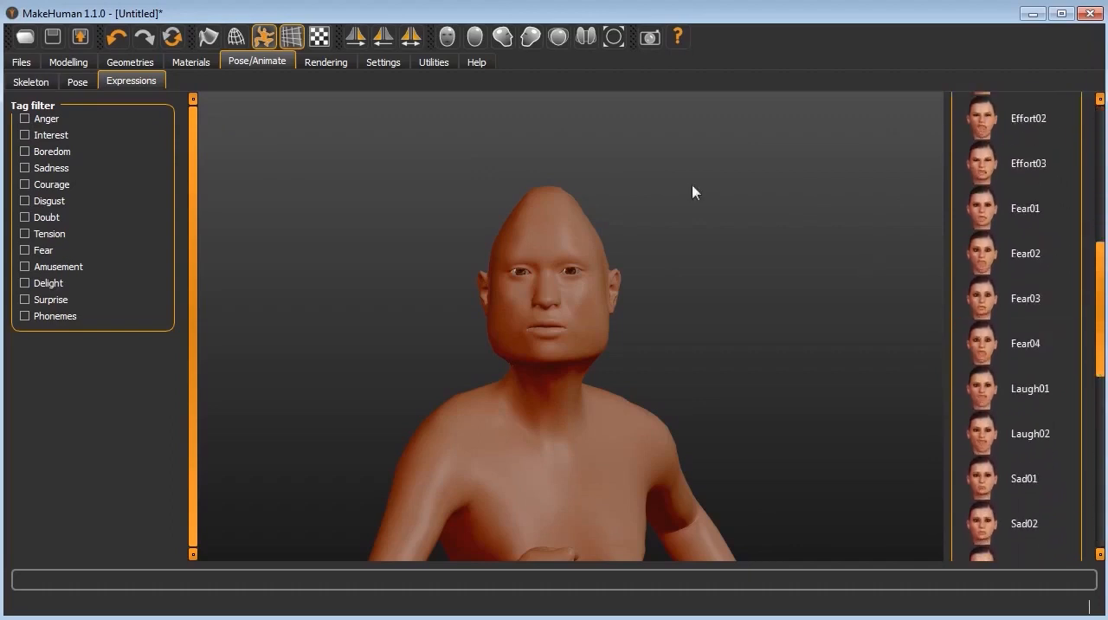
# Step: Try the Middleage caucasian male skin material on the figure and inspect it on the head and torso
pyautogui.click(189, 62)
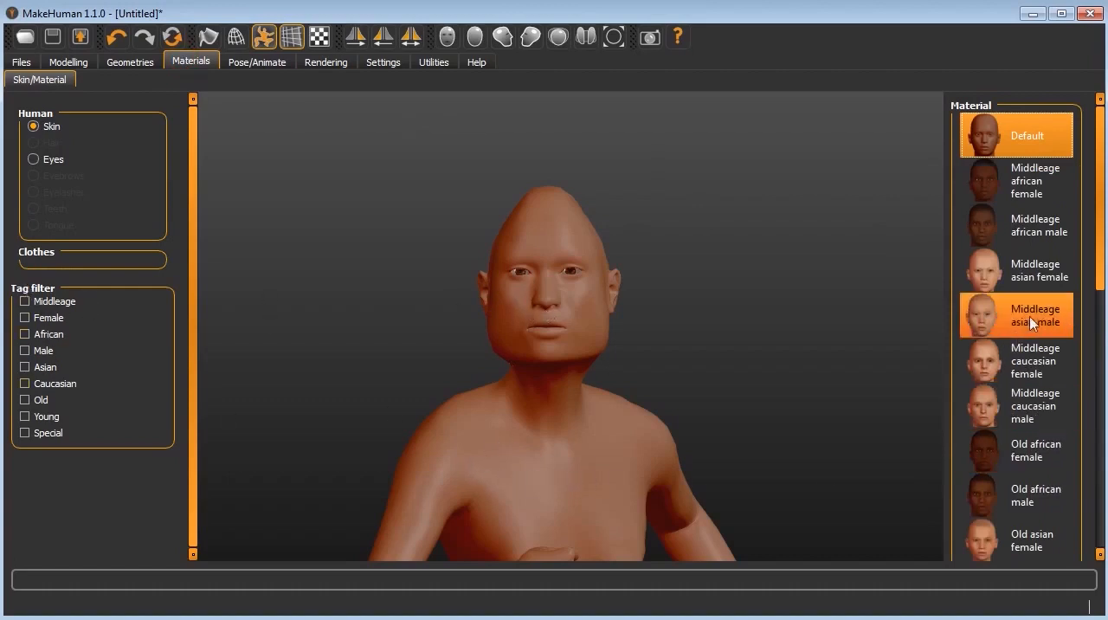
pyautogui.click(1020, 408)
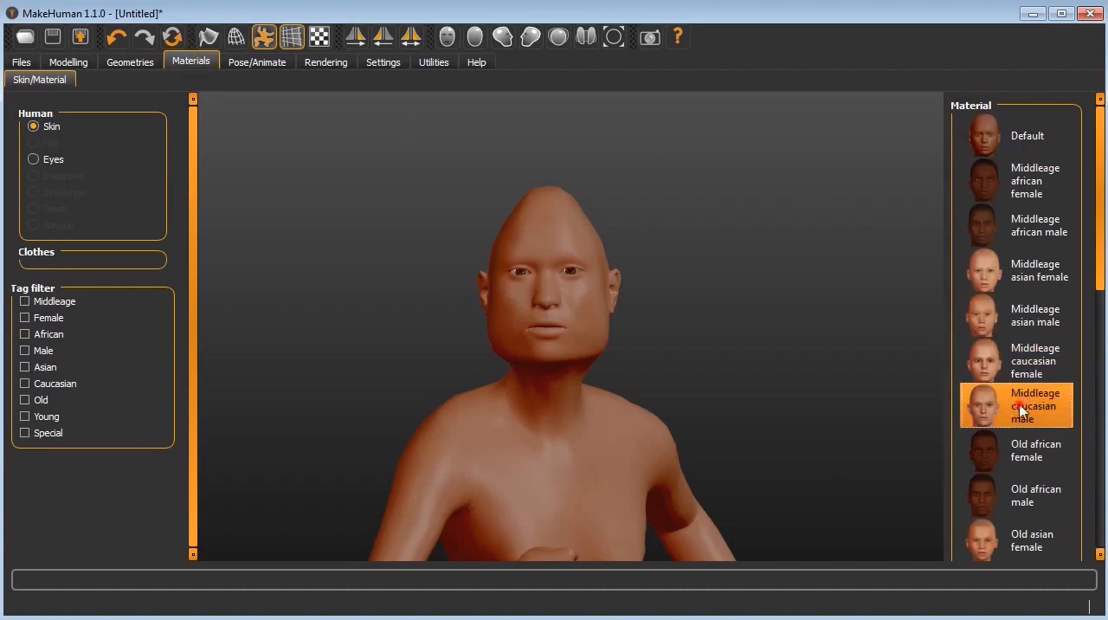
pyautogui.moveTo(789, 367); pyautogui.dragTo(752, 371)
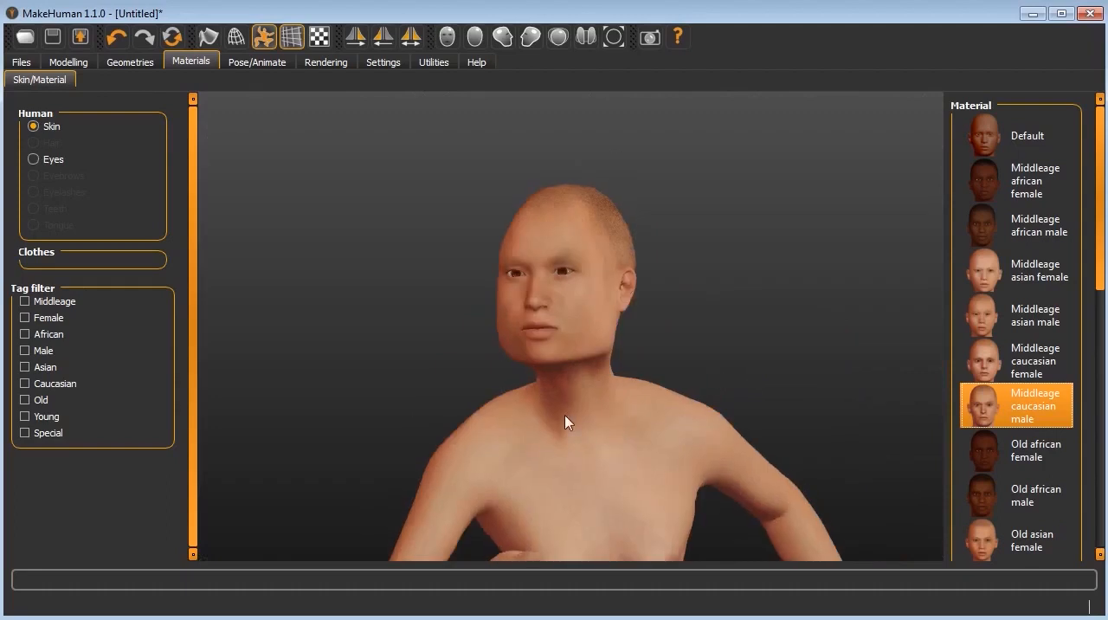
pyautogui.scroll(2, 566, 421)
pyautogui.scroll(2, 566, 415)
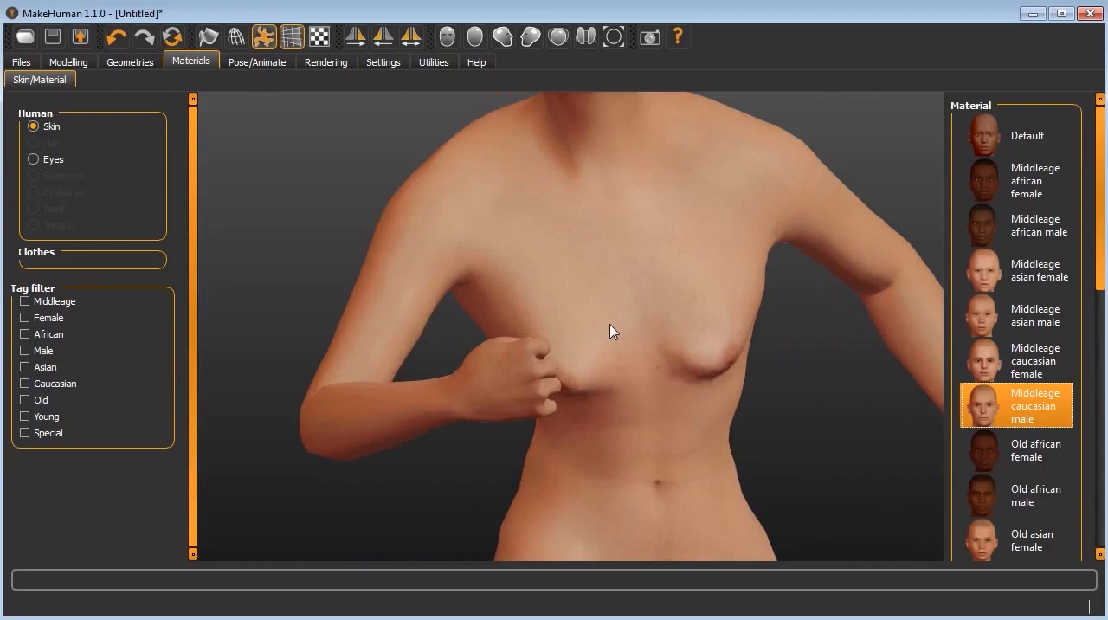
pyautogui.scroll(-1, 644, 326)
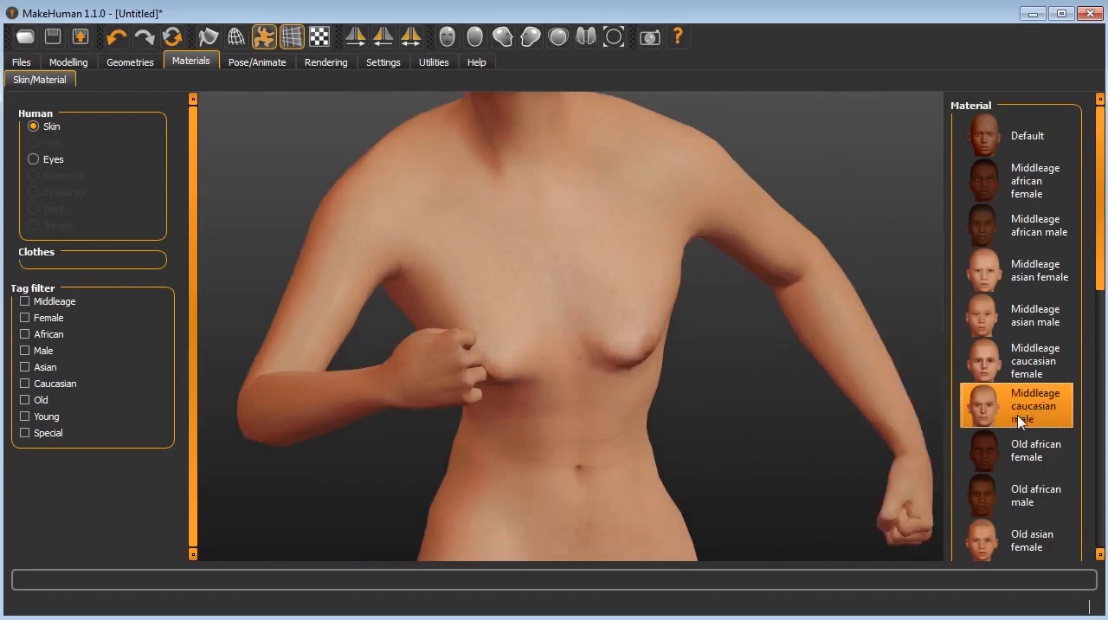
# Step: Filter the skin materials by Male and look over the torso and arm with the current skin
pyautogui.moveTo(1099, 270)
pyautogui.mouseDown()
pyautogui.moveTo(1101, 445)
pyautogui.moveTo(1104, 269)
pyautogui.mouseUp()
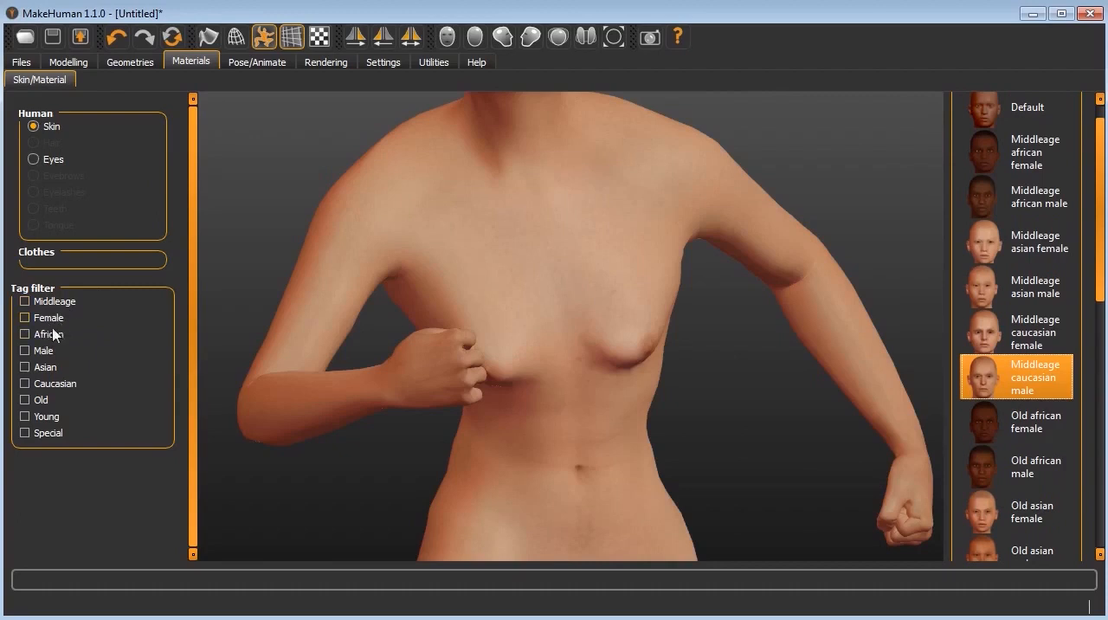
pyautogui.click(25, 351)
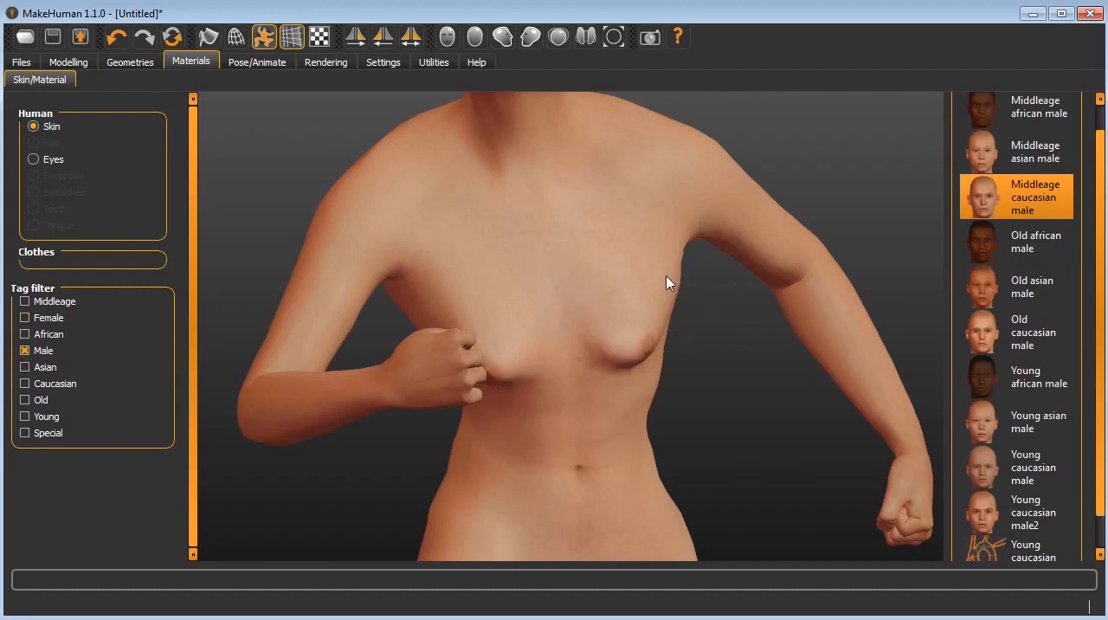
pyautogui.scroll(-1, 666, 283)
pyautogui.scroll(1, 666, 283)
pyautogui.scroll(1, 554, 124)
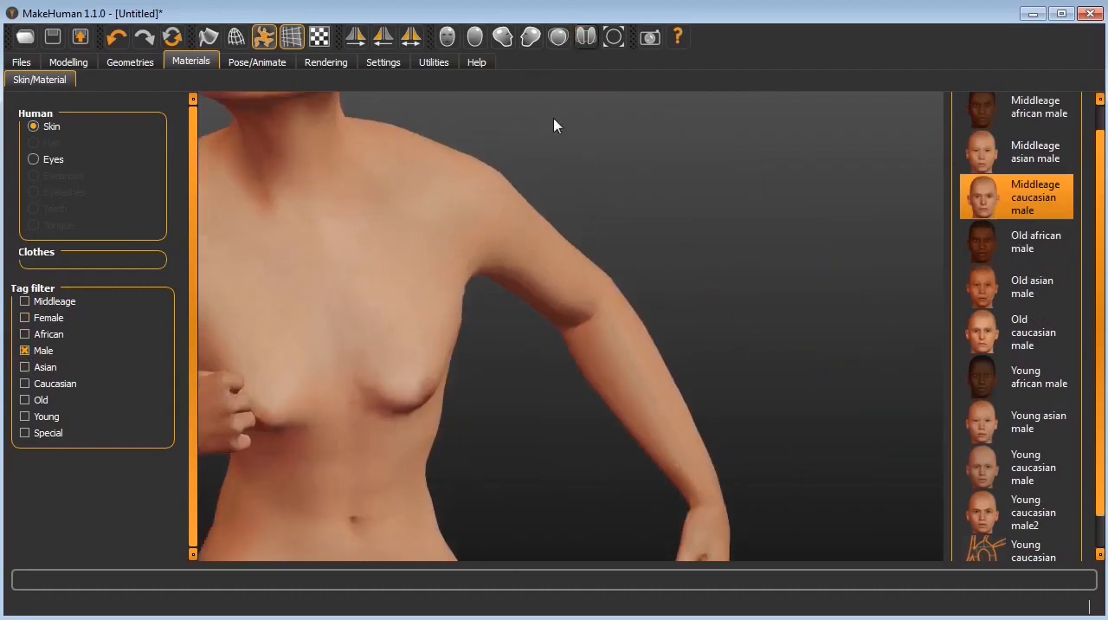
# Step: Check the whole skinned figure from behind and in front, and apply the Old african male skin material
pyautogui.click(613, 34)
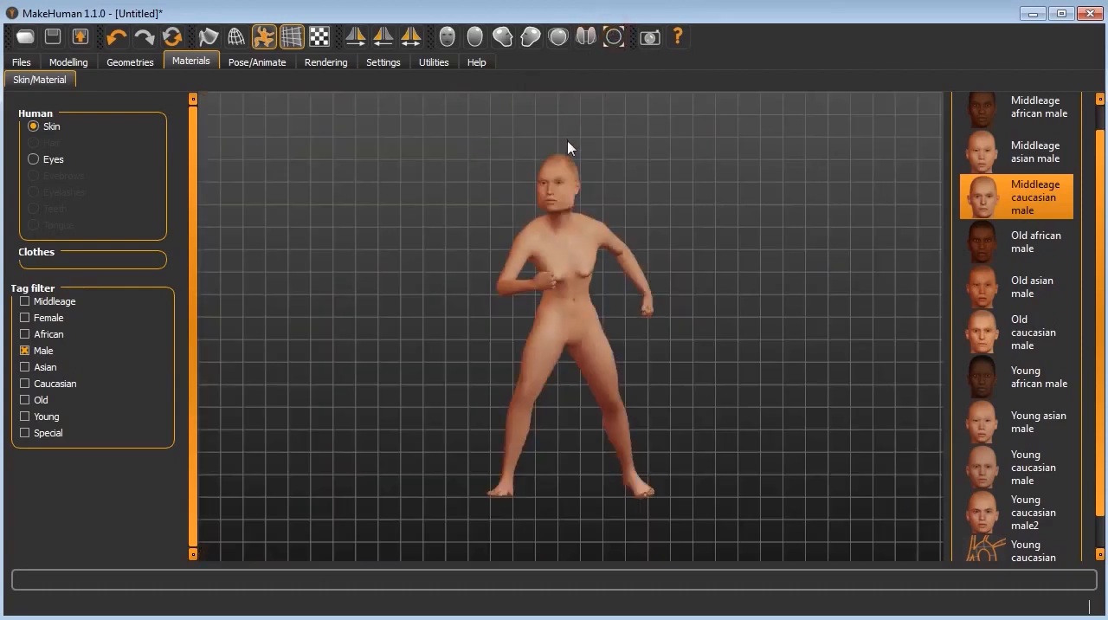
pyautogui.moveTo(528, 235); pyautogui.dragTo(742, 284)
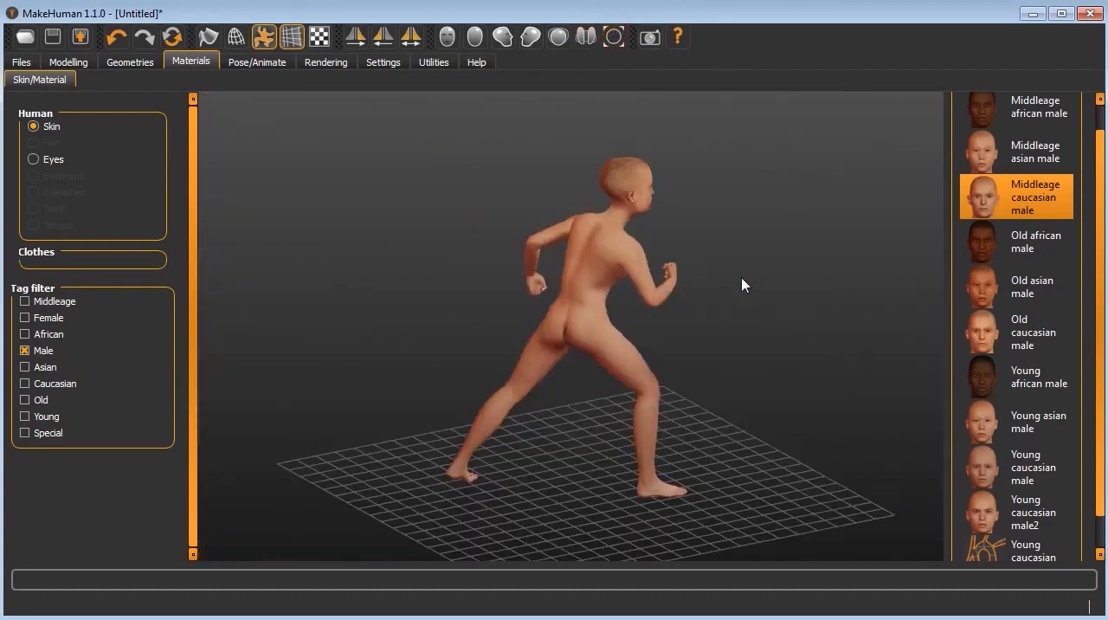
pyautogui.moveTo(623, 280); pyautogui.dragTo(446, 258)
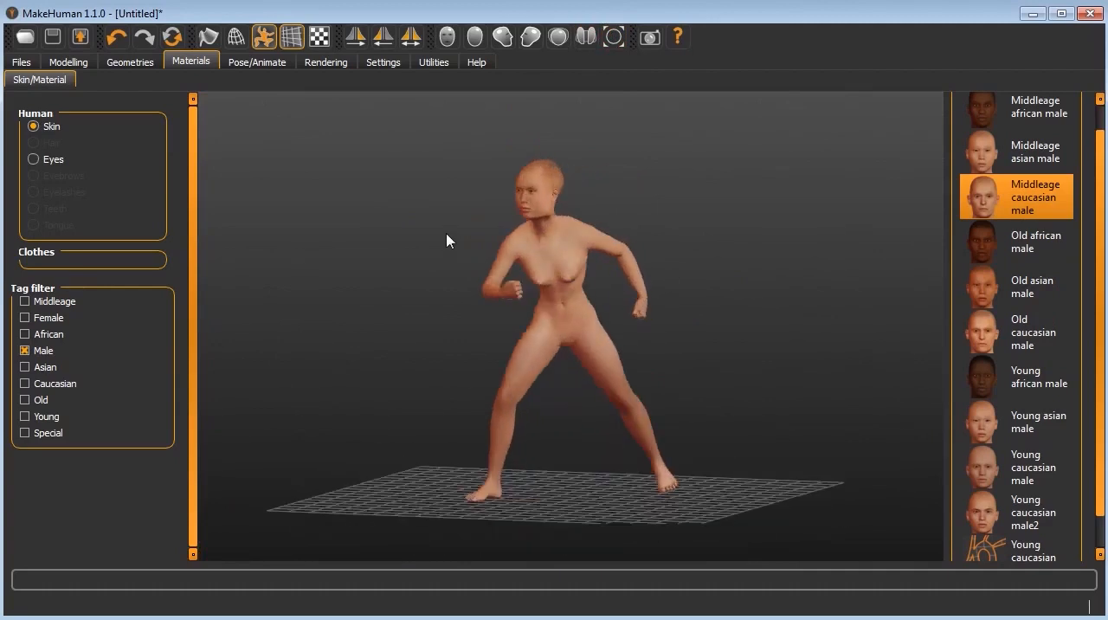
pyautogui.click(998, 241)
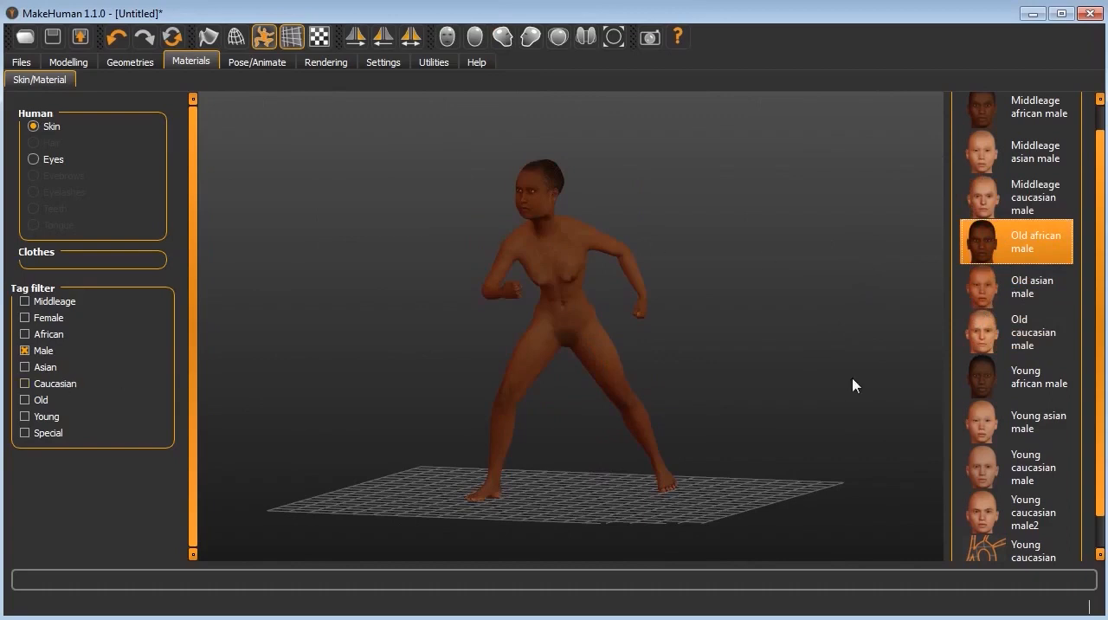
pyautogui.scroll(5, 856, 355)
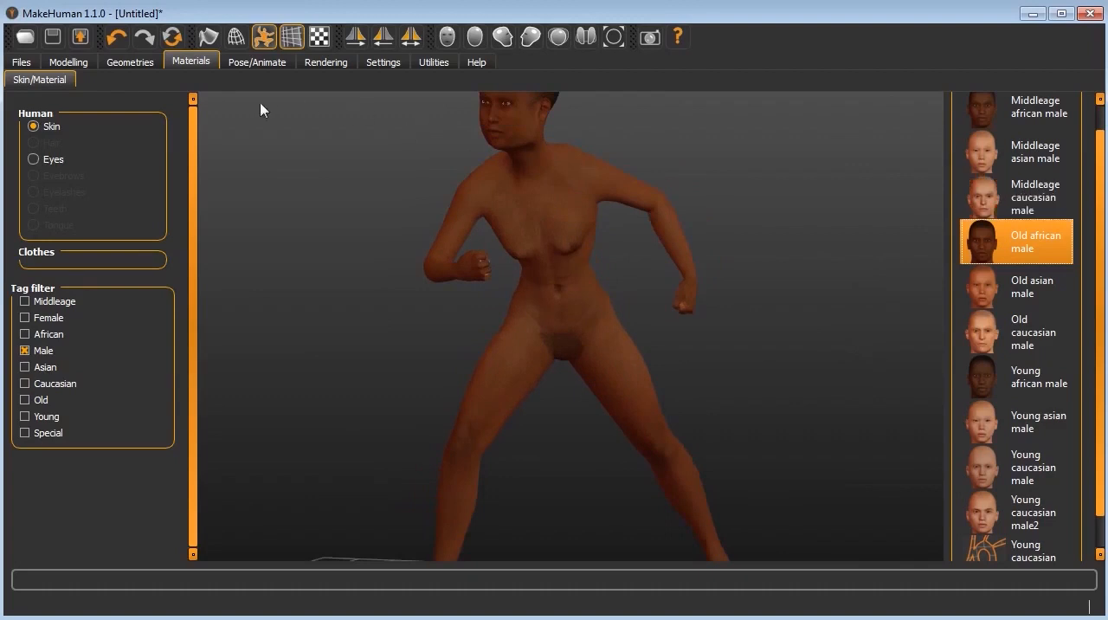
# Step: Dress the figure in Male casualsuit02 and check the outfit from the side and front
pyautogui.click(128, 64)
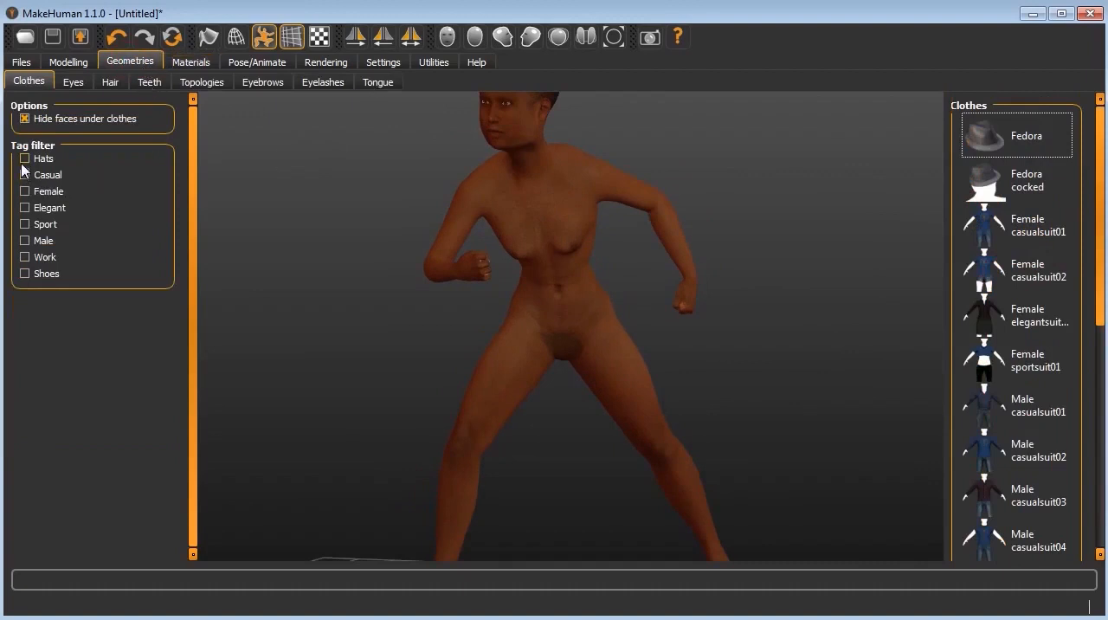
pyautogui.click(1005, 229)
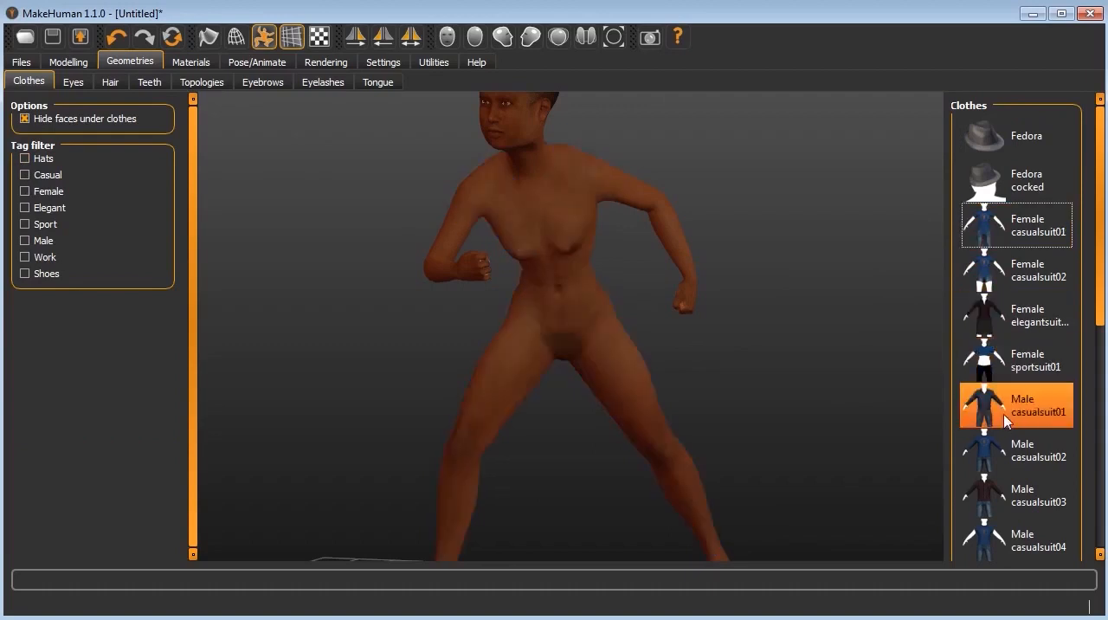
pyautogui.click(1006, 454)
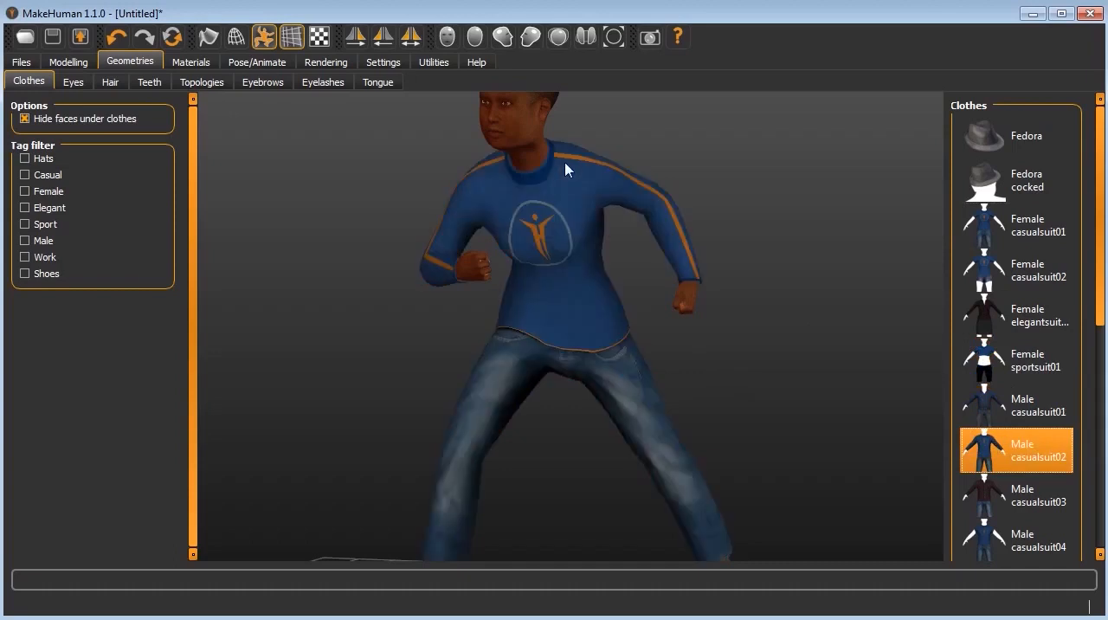
pyautogui.moveTo(766, 244); pyautogui.dragTo(941, 247)
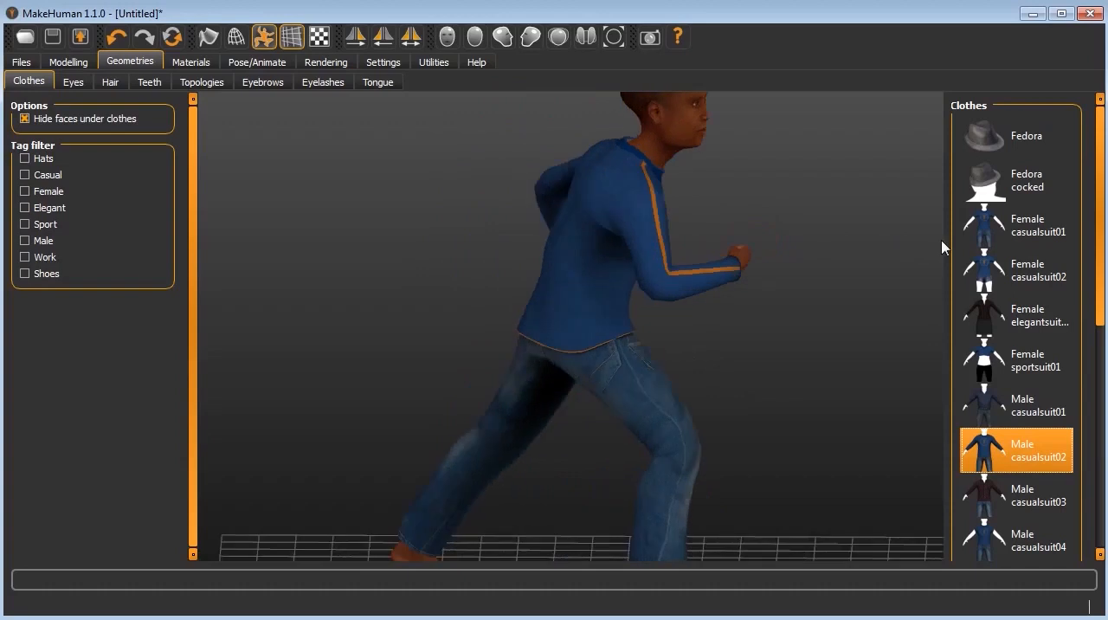
pyautogui.moveTo(515, 230); pyautogui.dragTo(404, 212)
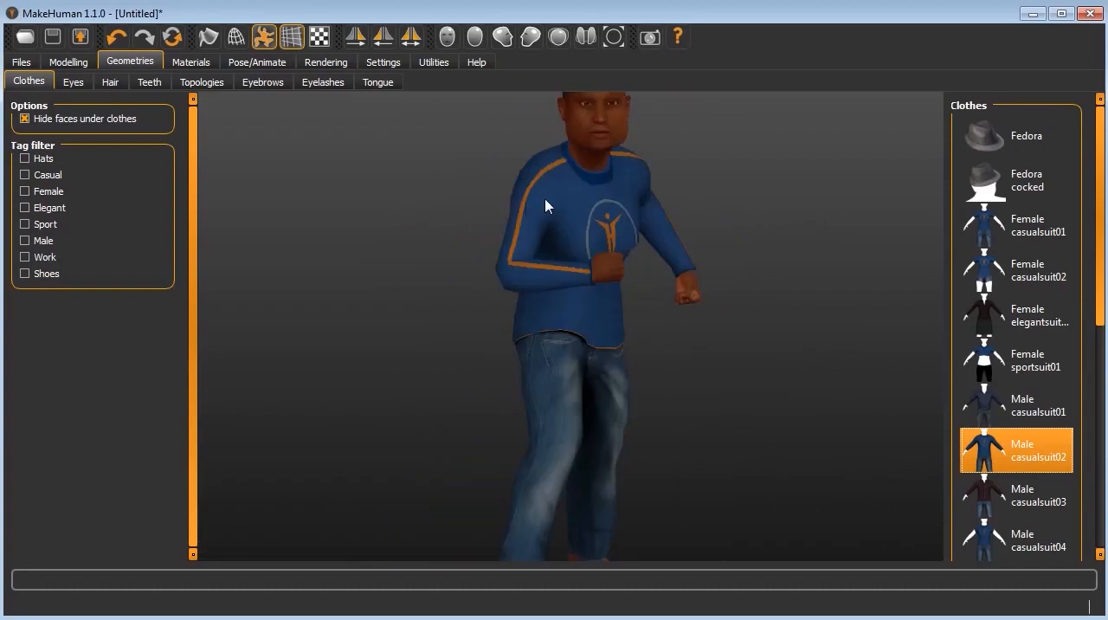
pyautogui.scroll(1, 552, 206)
pyautogui.scroll(2, 658, 210)
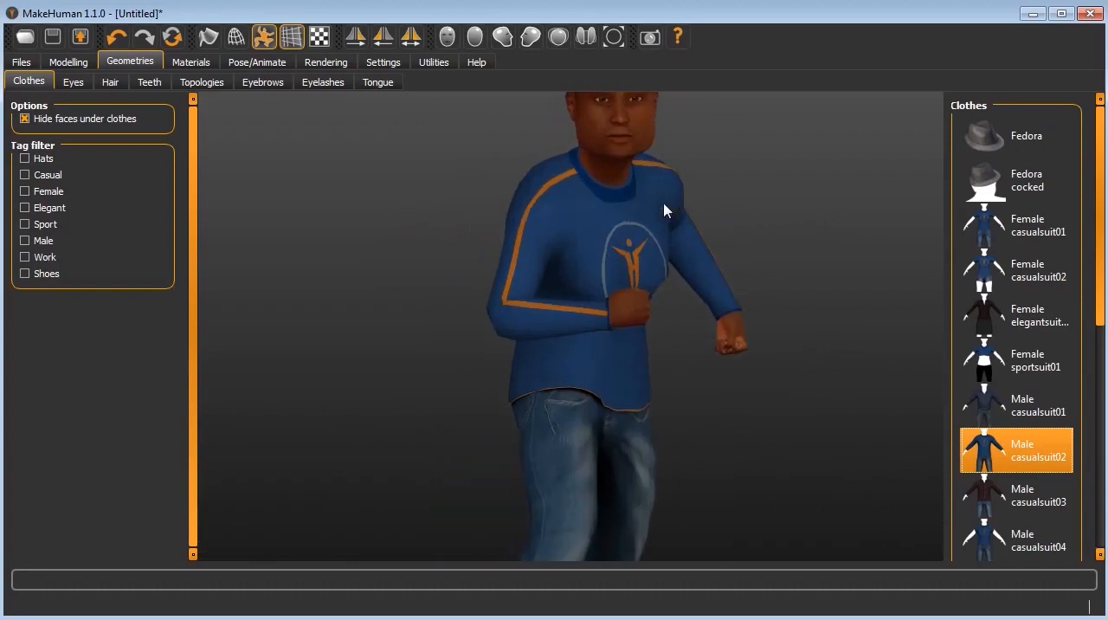
pyautogui.scroll(-5, 665, 210)
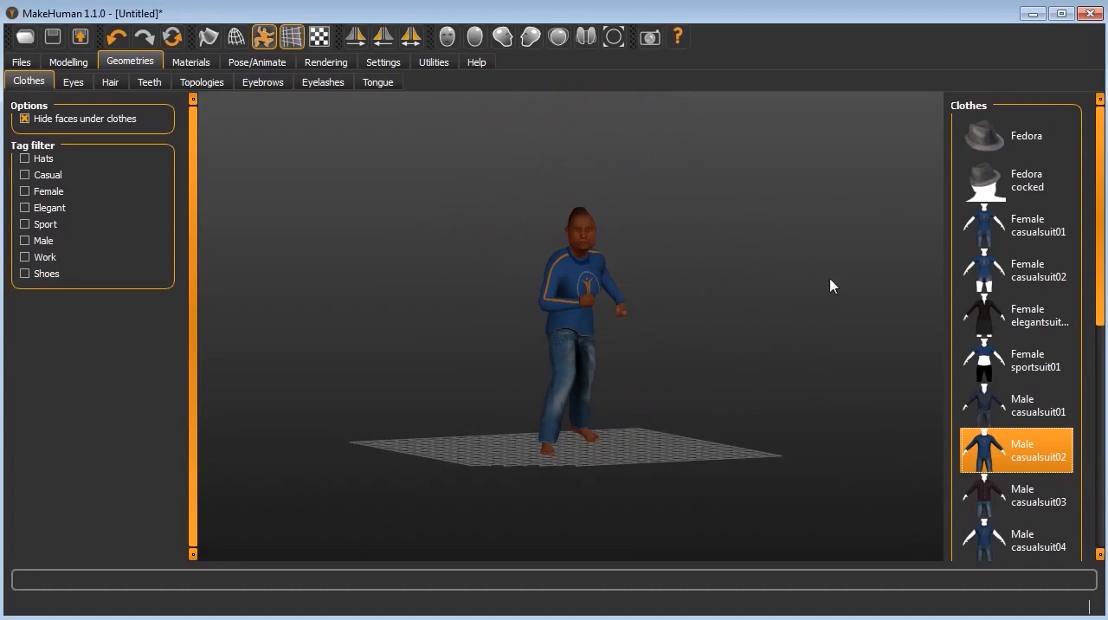
pyautogui.scroll(1, 781, 270)
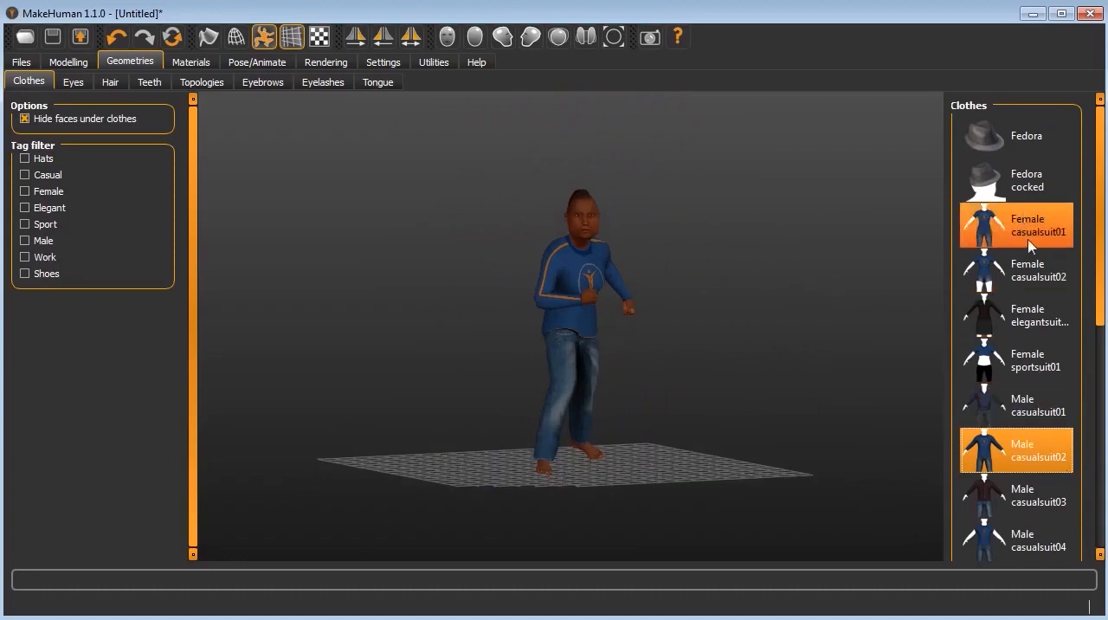
# Step: Add the Fedora hat and the Shoes05 shoes to the dressed figure
pyautogui.click(1000, 136)
pyautogui.moveTo(586, 264); pyautogui.dragTo(548, 271)
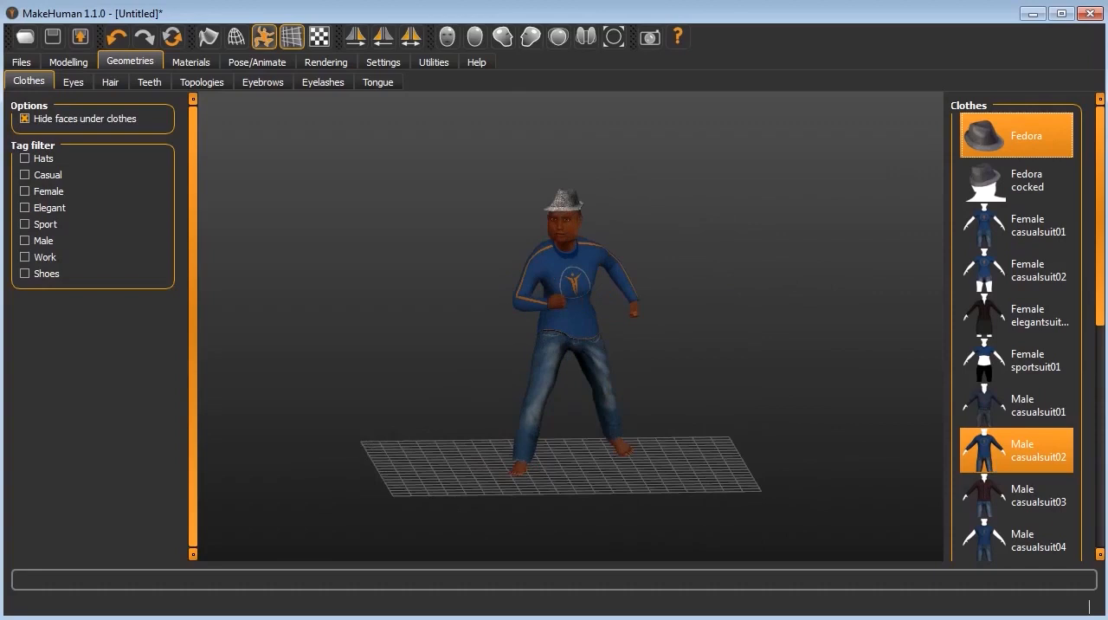
pyautogui.moveTo(1104, 313); pyautogui.dragTo(1104, 397)
pyautogui.scroll(-3, 1094, 530)
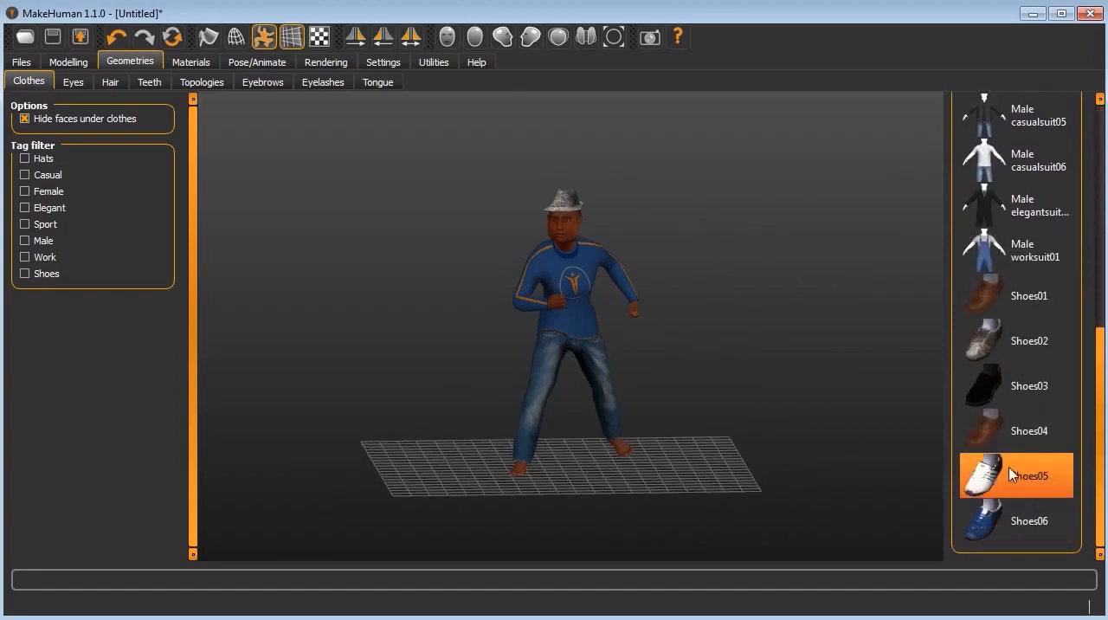
pyautogui.click(1023, 483)
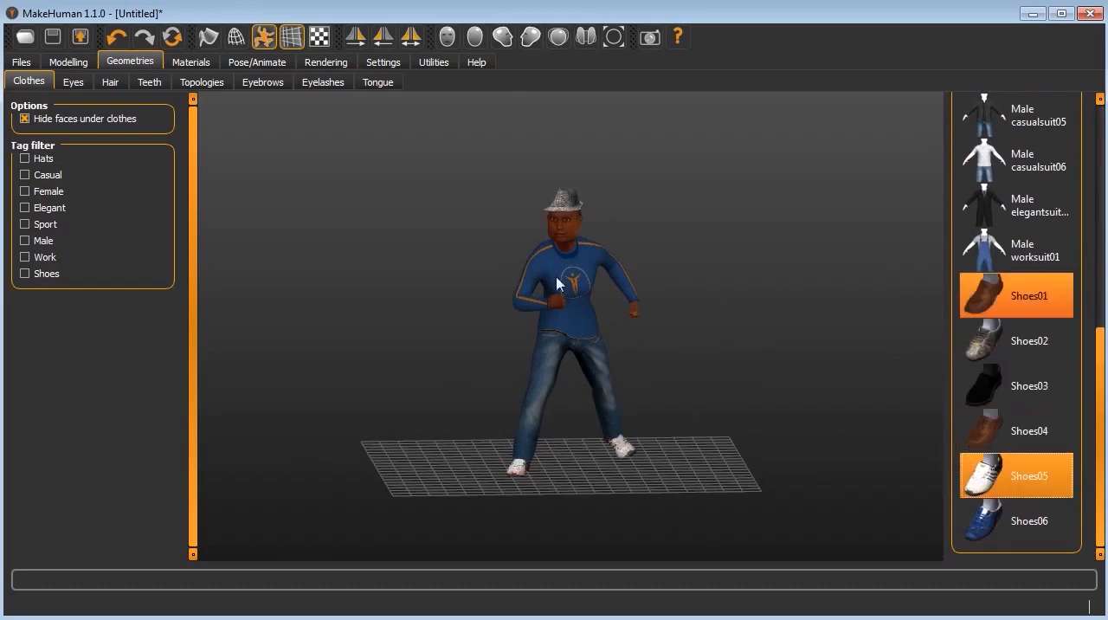
# Step: Check the clothes under the Casual and Sport filters, clear both filters, and view the available eye geometries
pyautogui.click(41, 175)
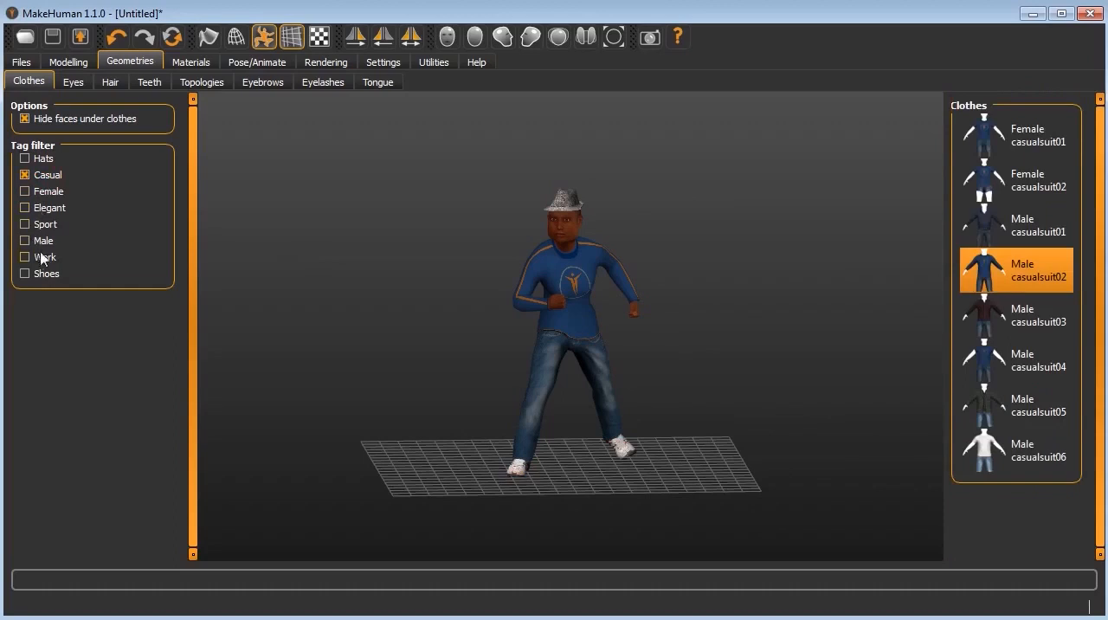
pyautogui.click(43, 227)
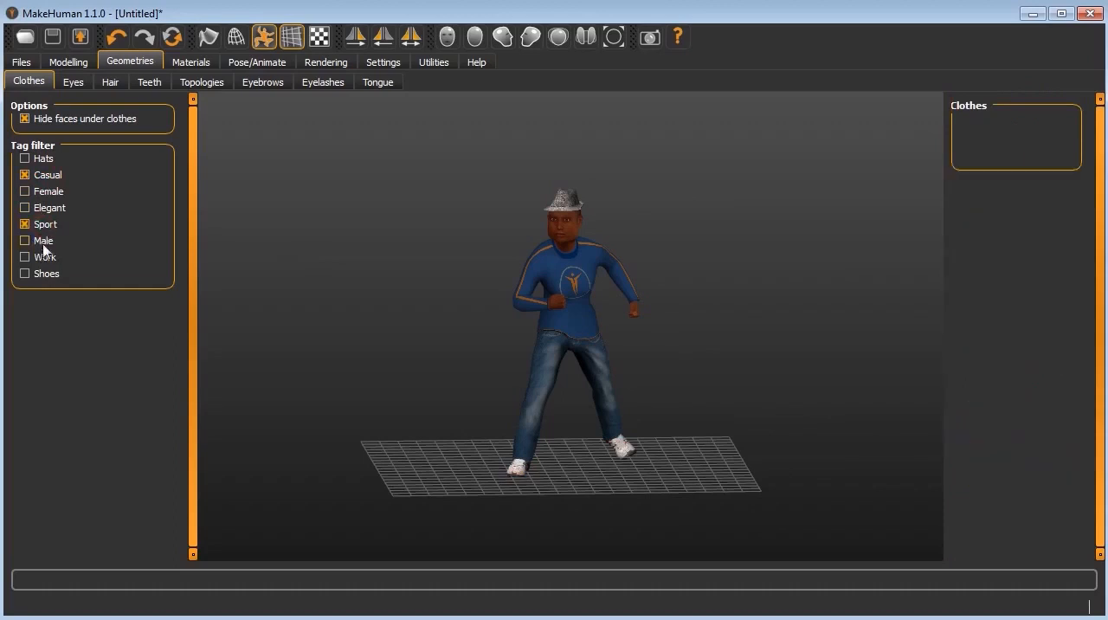
pyautogui.click(42, 224)
pyautogui.click(44, 174)
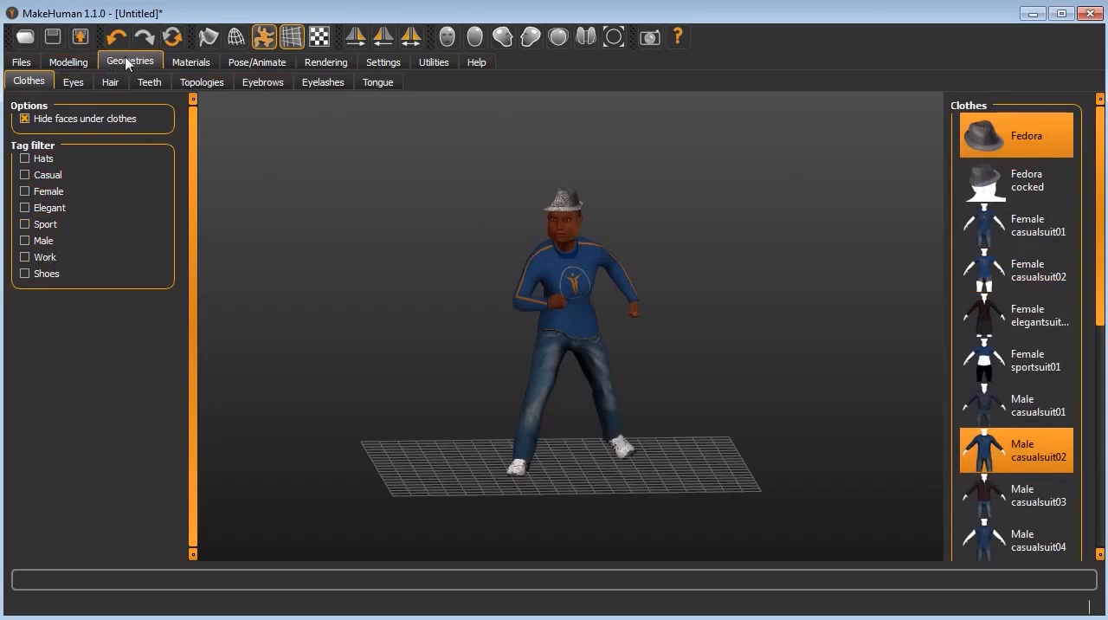
pyautogui.click(71, 82)
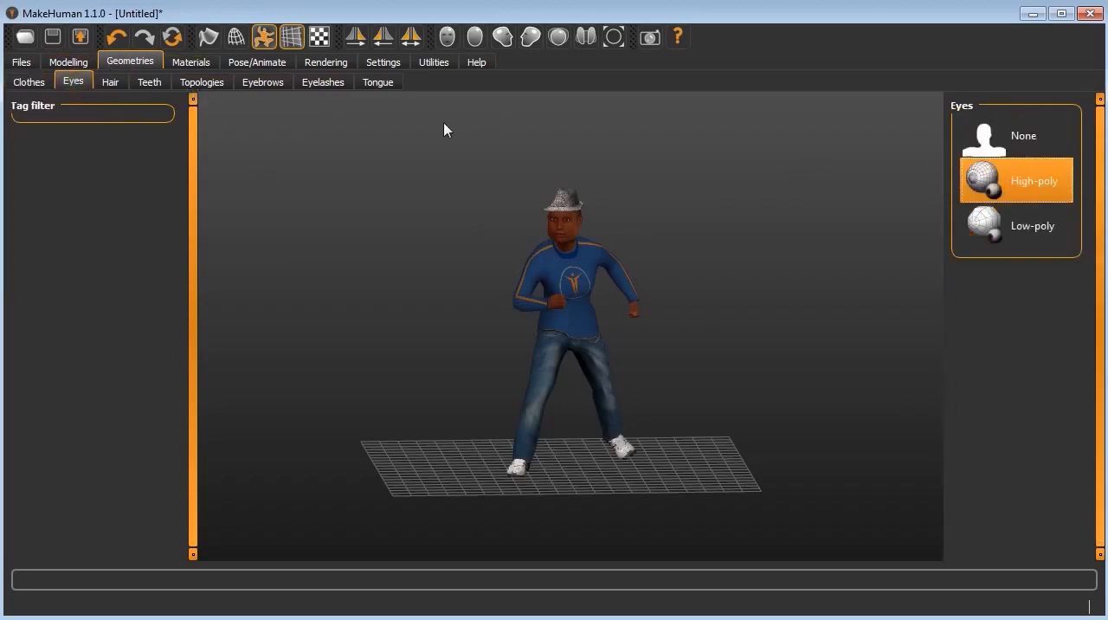
# Step: View the available hair, teeth and topology geometries for the figure
pyautogui.click(111, 83)
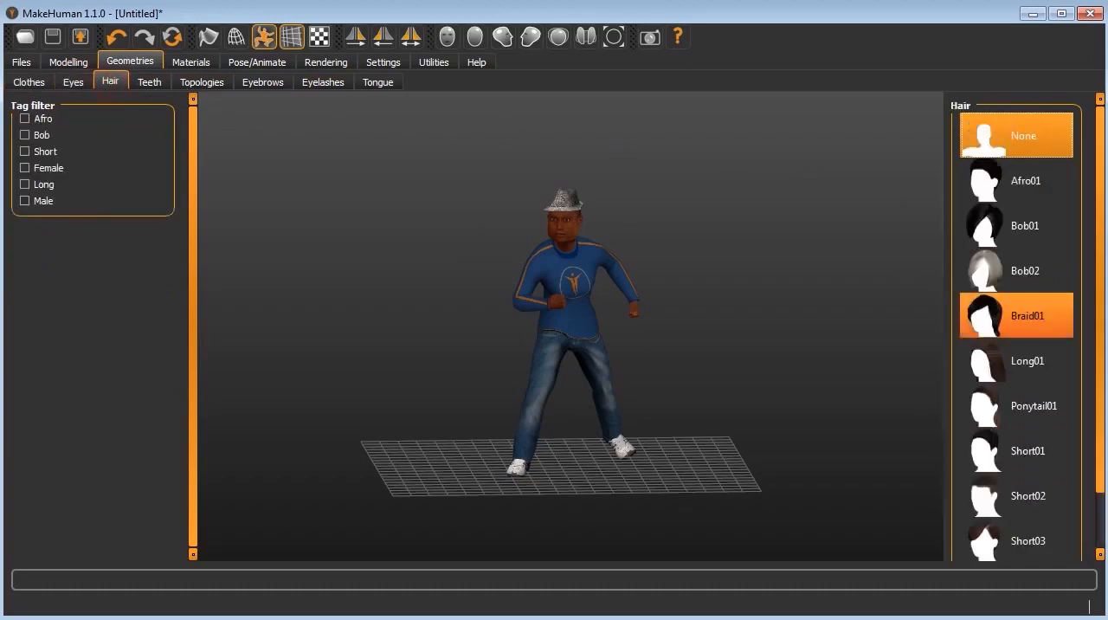
pyautogui.scroll(-2, 1094, 333)
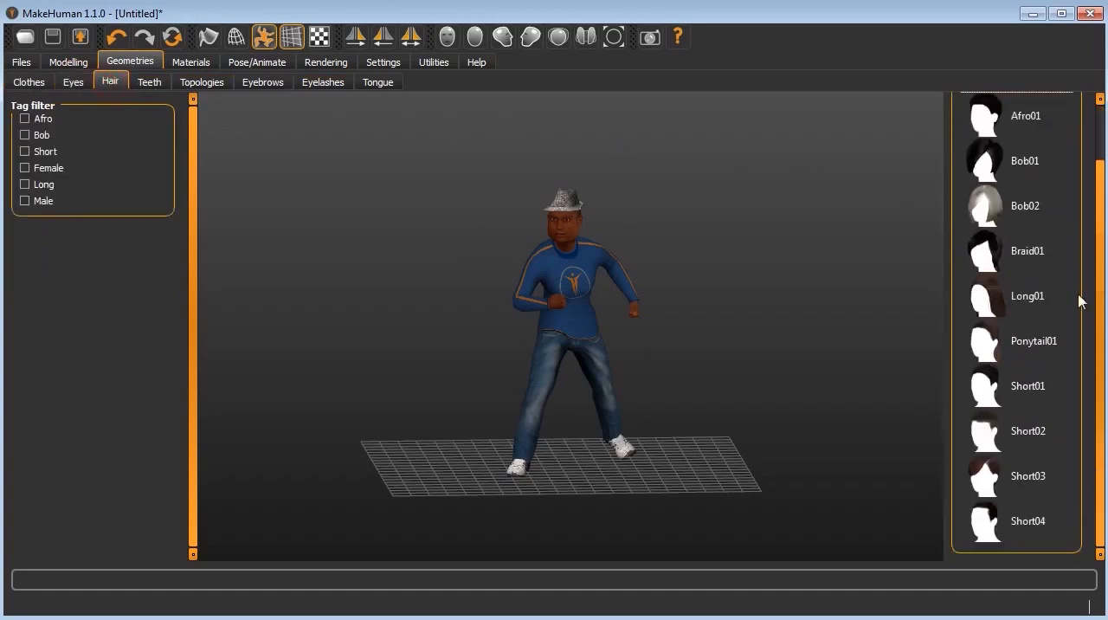
pyautogui.scroll(2, 1079, 301)
pyautogui.click(149, 82)
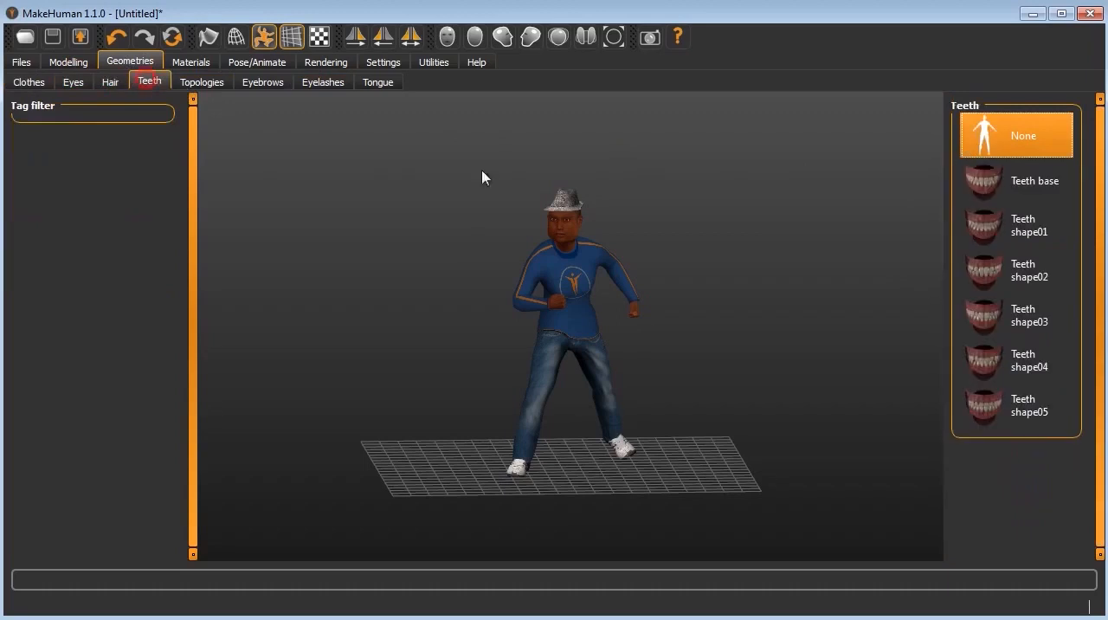
pyautogui.click(190, 84)
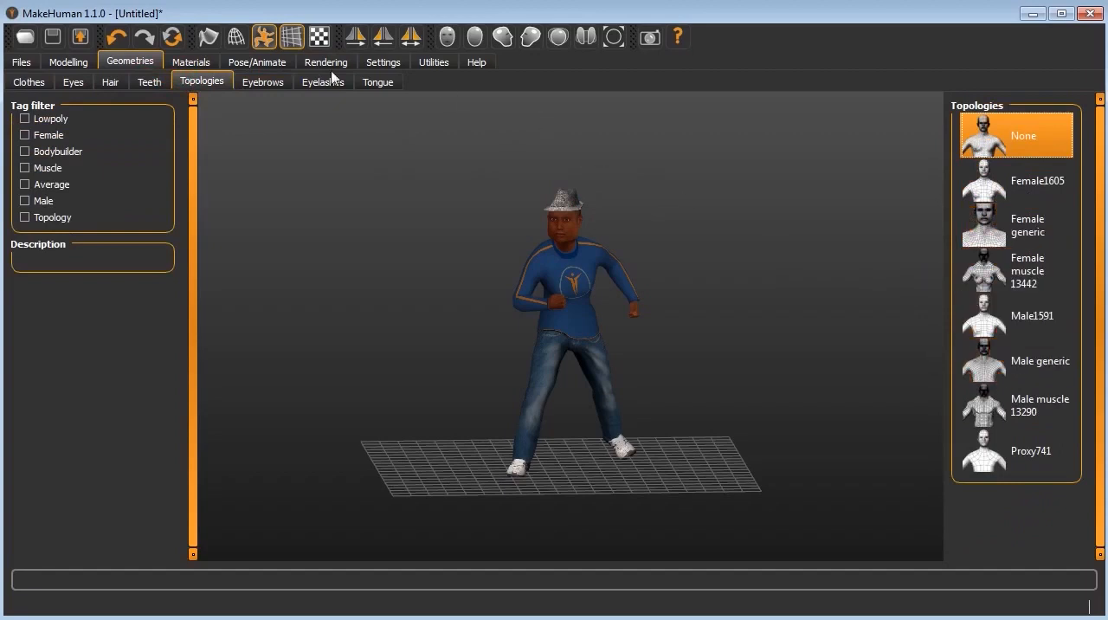
# Step: Give the figure the Eyebrow005 eyebrows, working from a close front view of the face
pyautogui.click(268, 90)
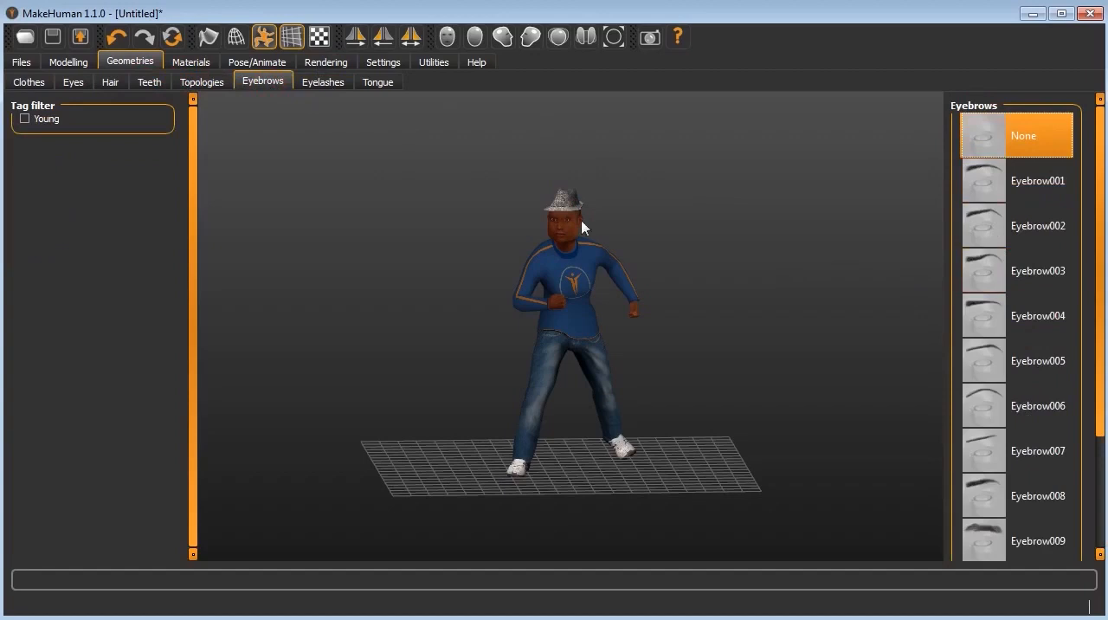
pyautogui.scroll(6, 554, 210)
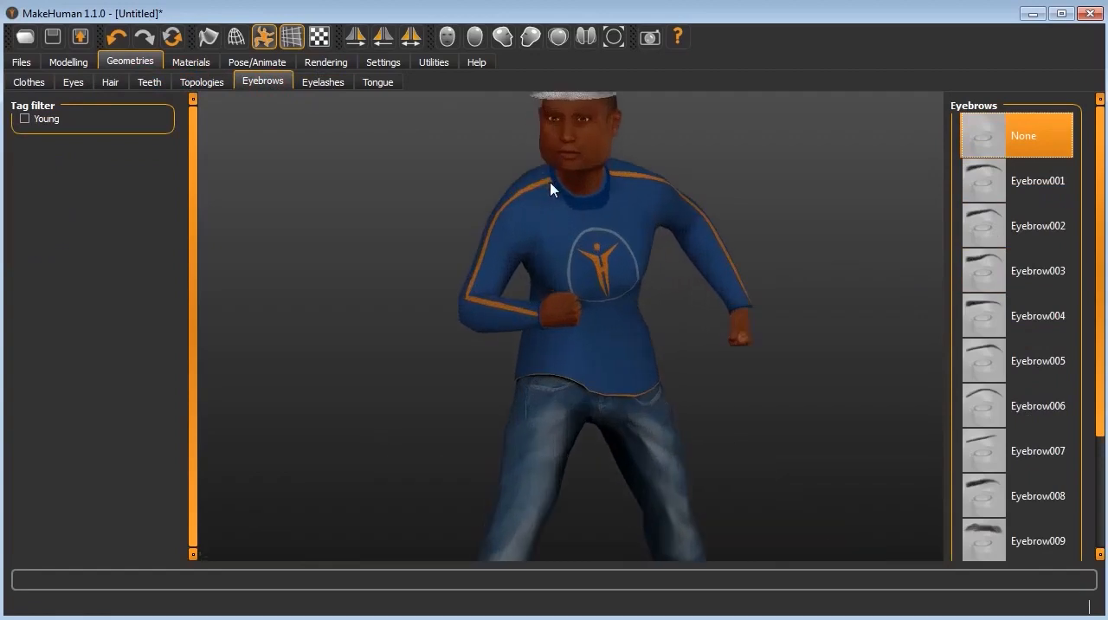
pyautogui.scroll(4, 554, 188)
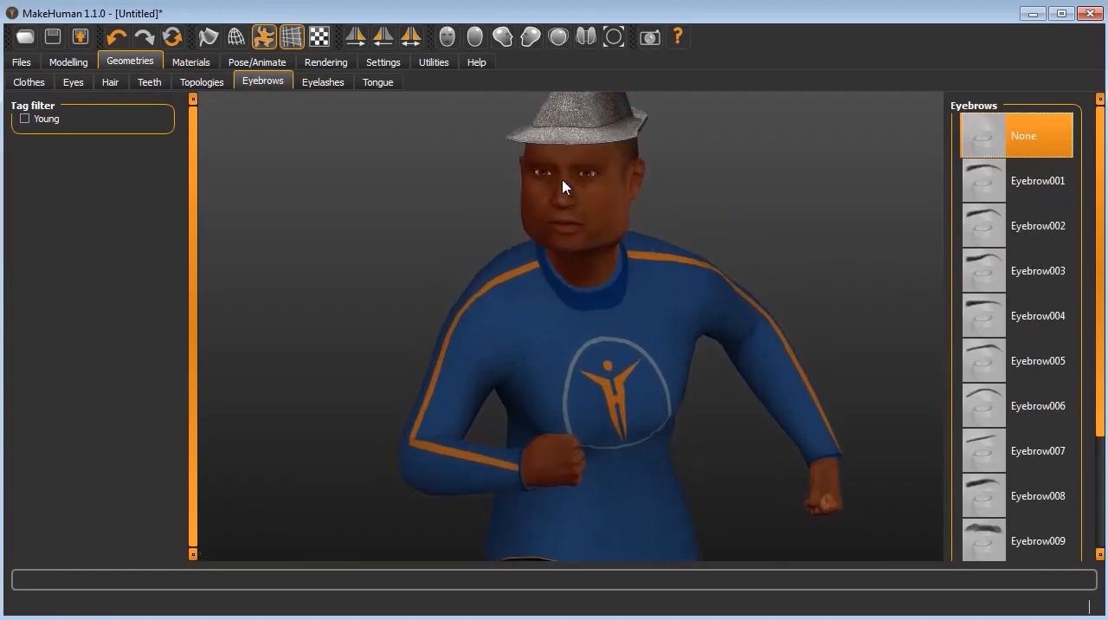
pyautogui.scroll(4, 562, 187)
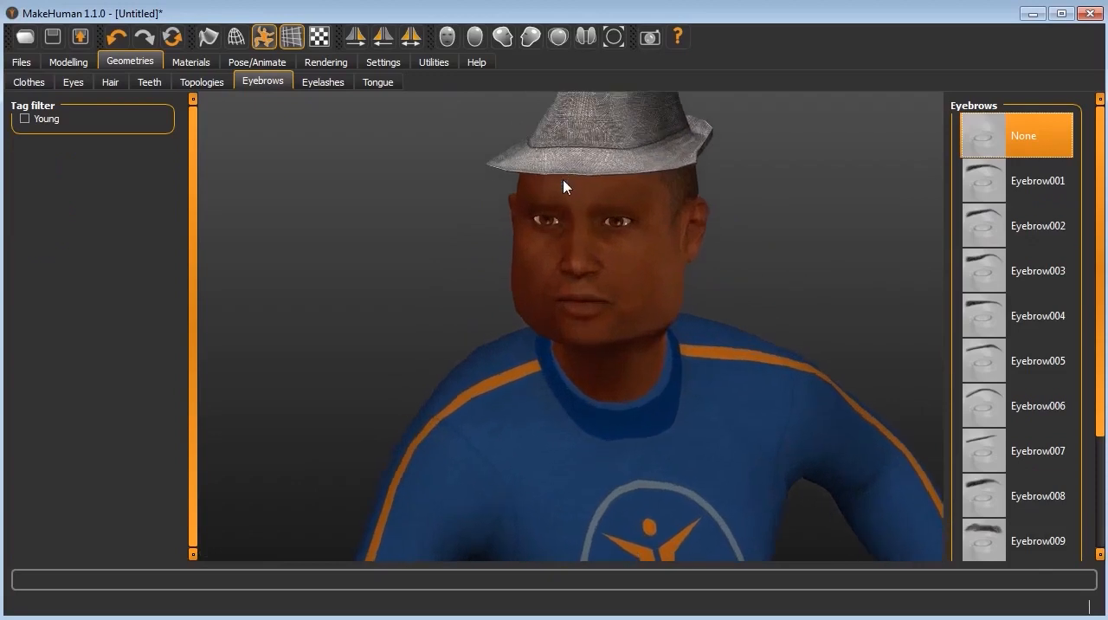
pyautogui.scroll(2, 563, 187)
pyautogui.scroll(2, 710, 229)
pyautogui.moveTo(766, 241); pyautogui.dragTo(782, 239)
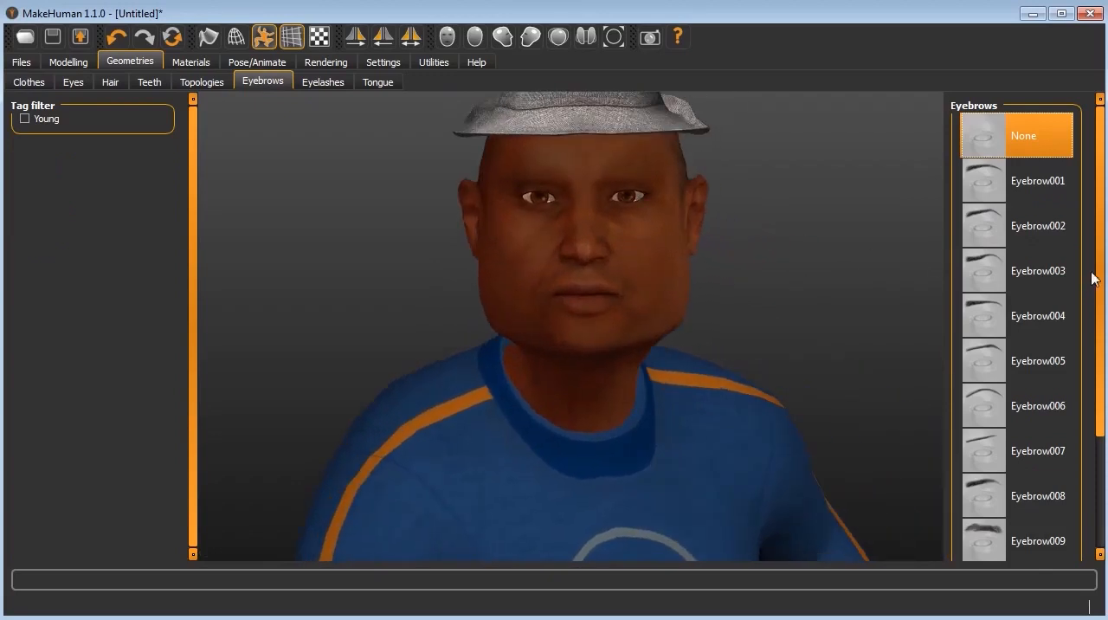
pyautogui.moveTo(1101, 292); pyautogui.dragTo(1103, 442)
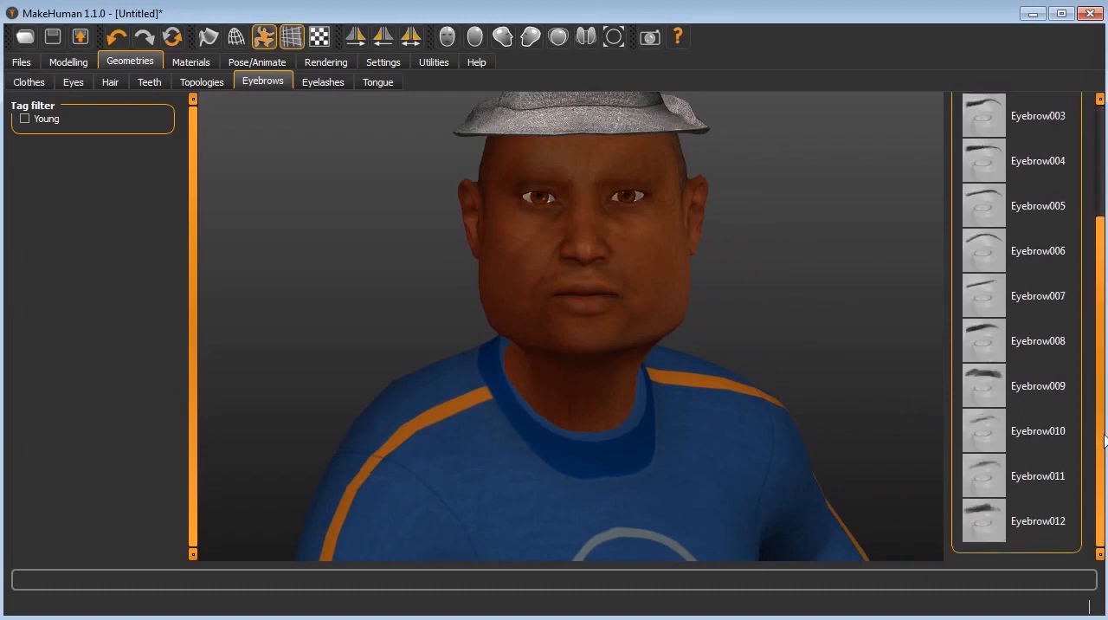
pyautogui.click(984, 198)
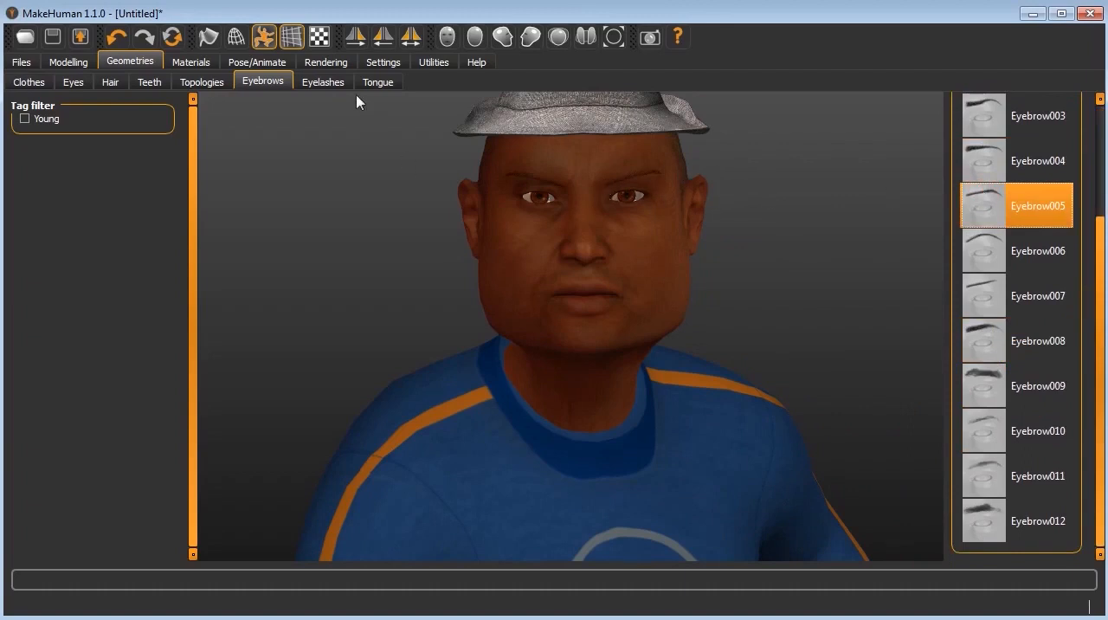
# Step: Add the Eyelashes04 eyelashes to the figure and frame the eyes closely
pyautogui.click(325, 87)
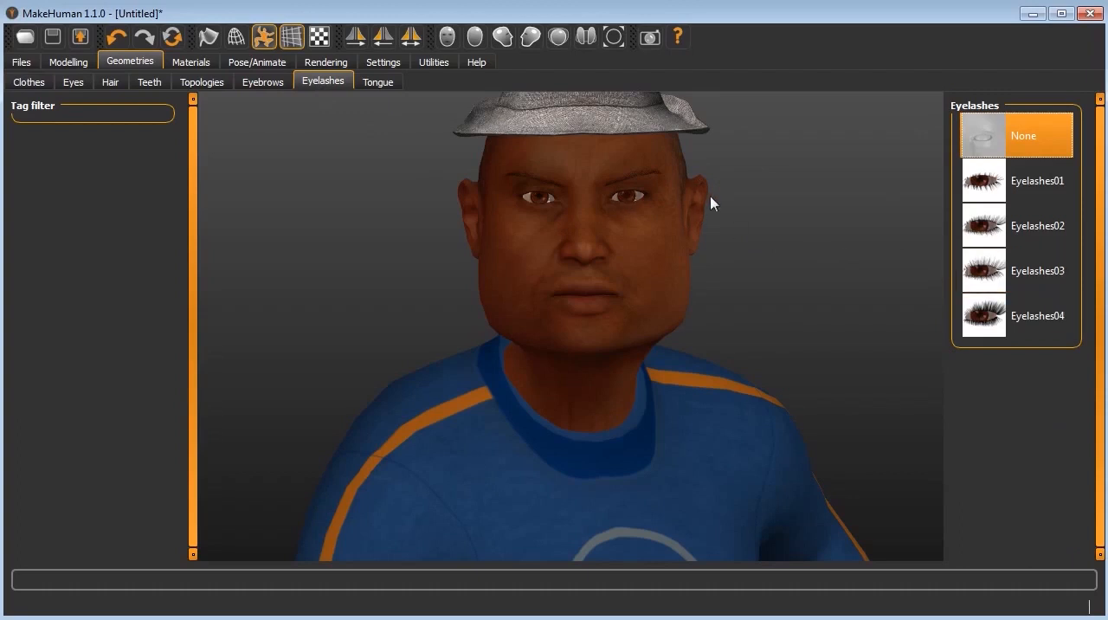
pyautogui.scroll(-2, 599, 168)
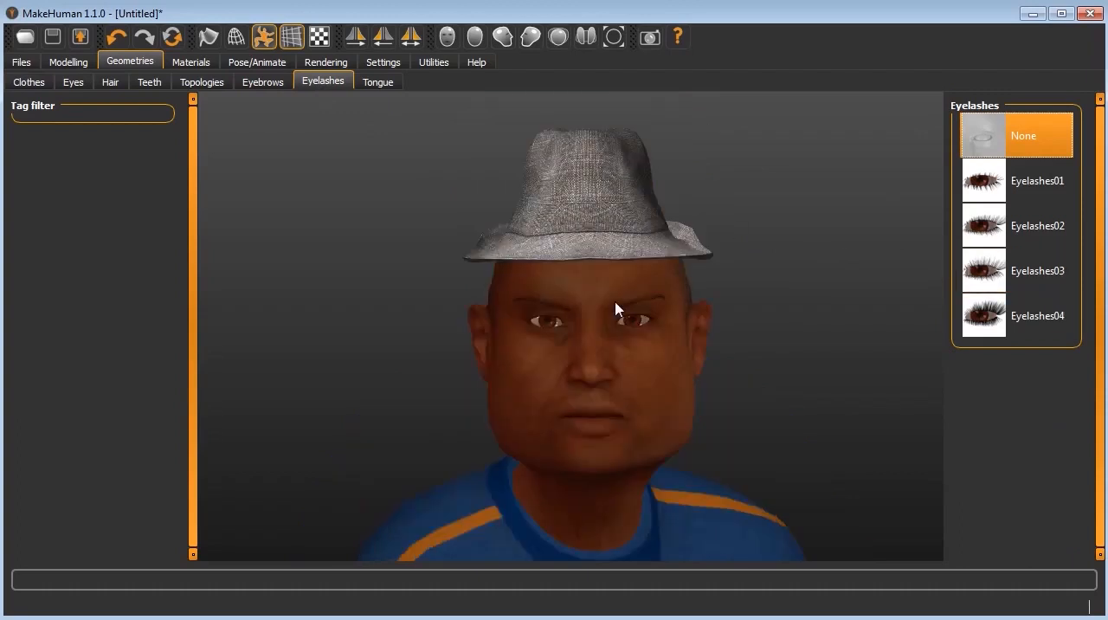
pyautogui.scroll(3, 615, 303)
pyautogui.scroll(-2, 490, 177)
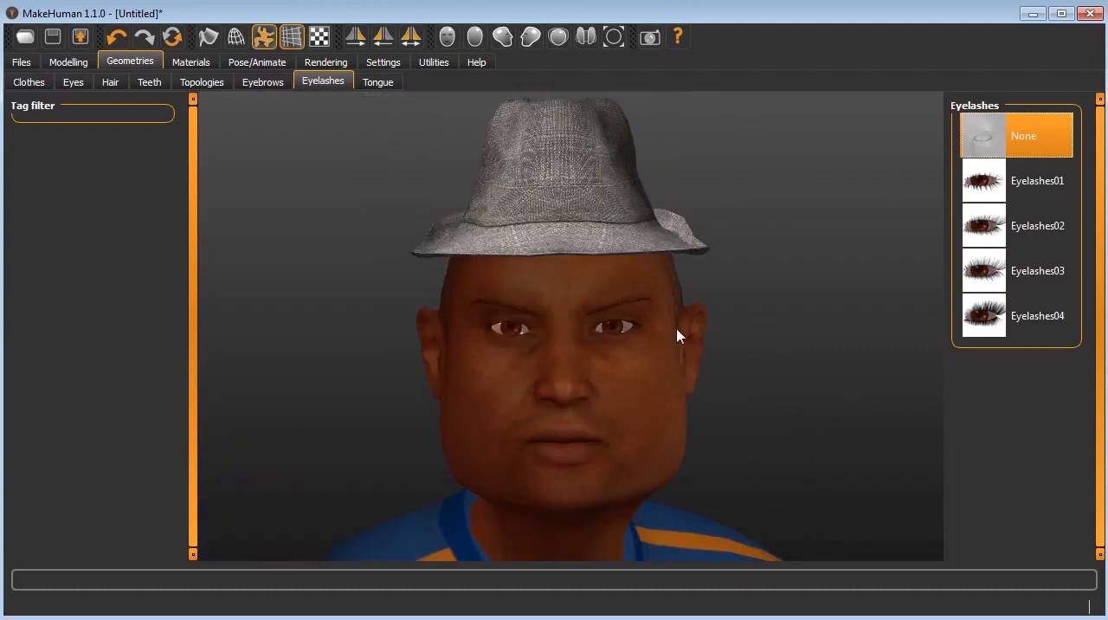
pyautogui.click(983, 320)
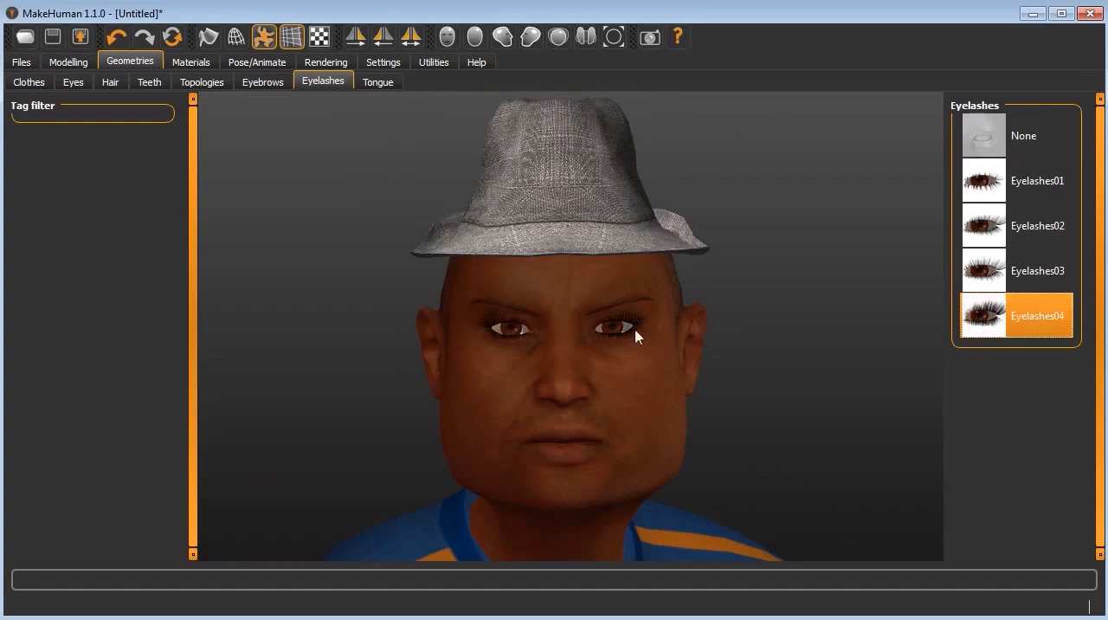
# Step: View the available tongue geometries and inspect the head at an angle
pyautogui.click(371, 84)
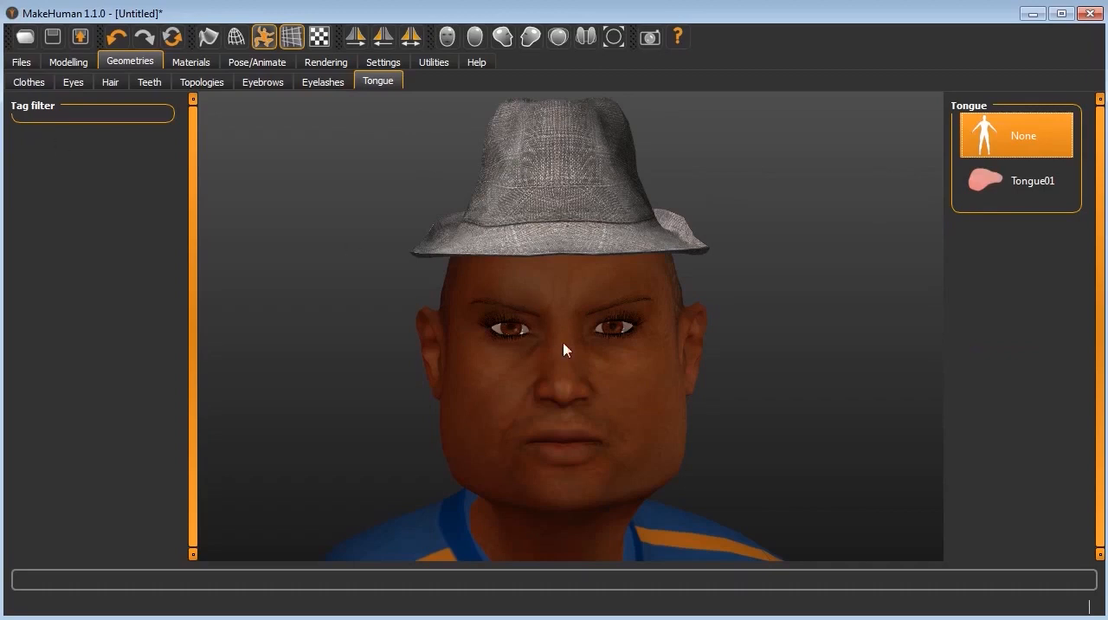
pyautogui.moveTo(569, 342); pyautogui.dragTo(552, 362)
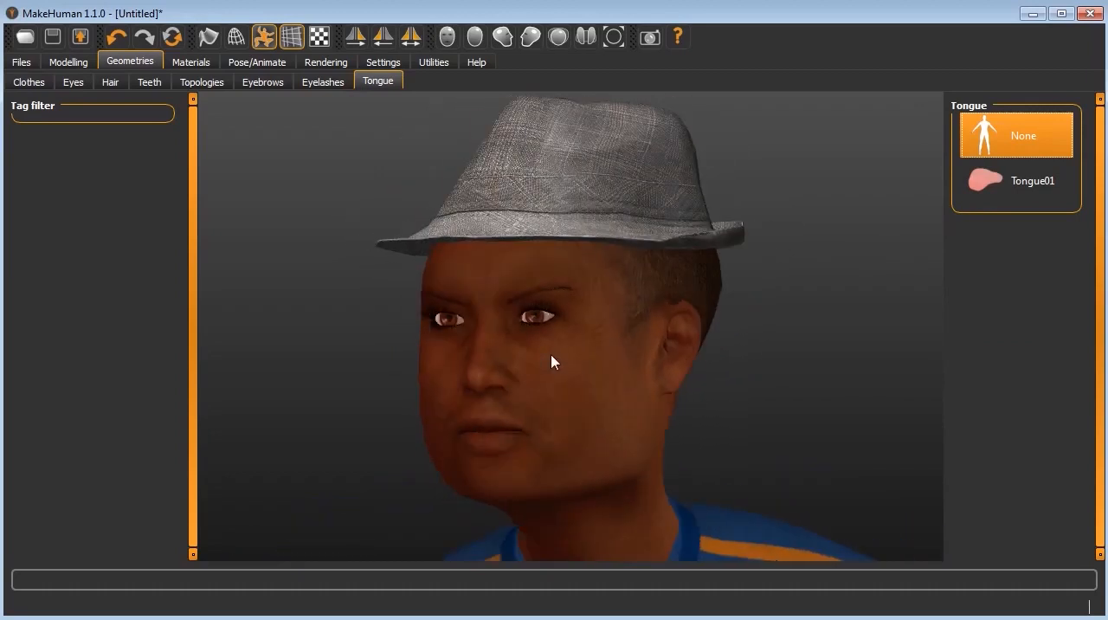
pyautogui.scroll(-1, 578, 422)
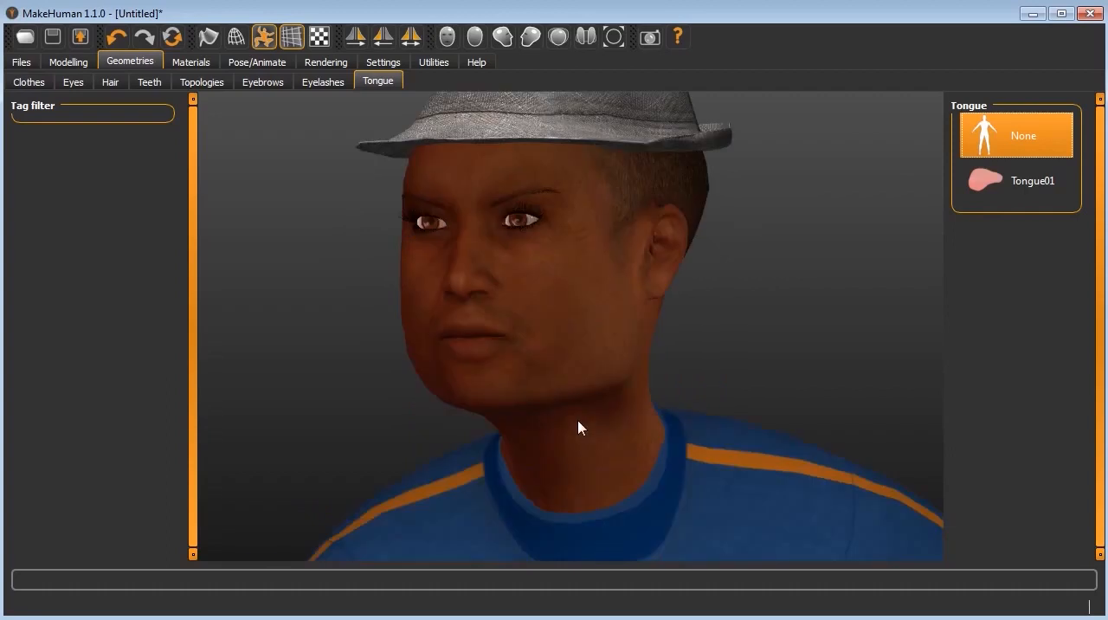
pyautogui.scroll(-2, 579, 427)
pyautogui.scroll(-1, 578, 422)
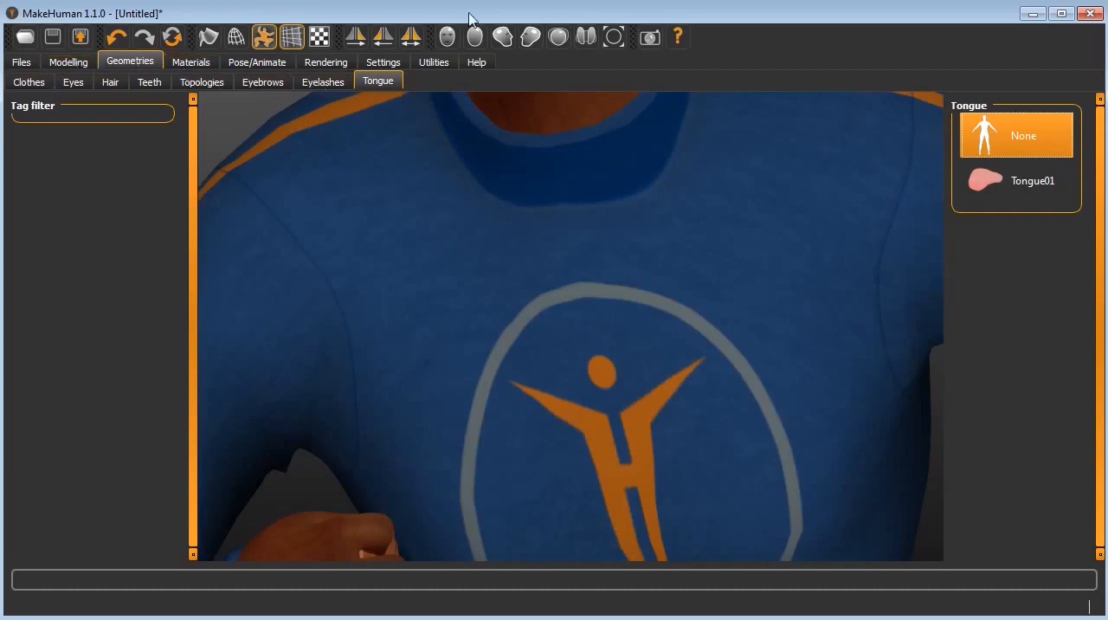
# Step: Check the whole dressed figure in the preset back, side, top and bottom views, and reset the camera to the full front view
pyautogui.click(613, 38)
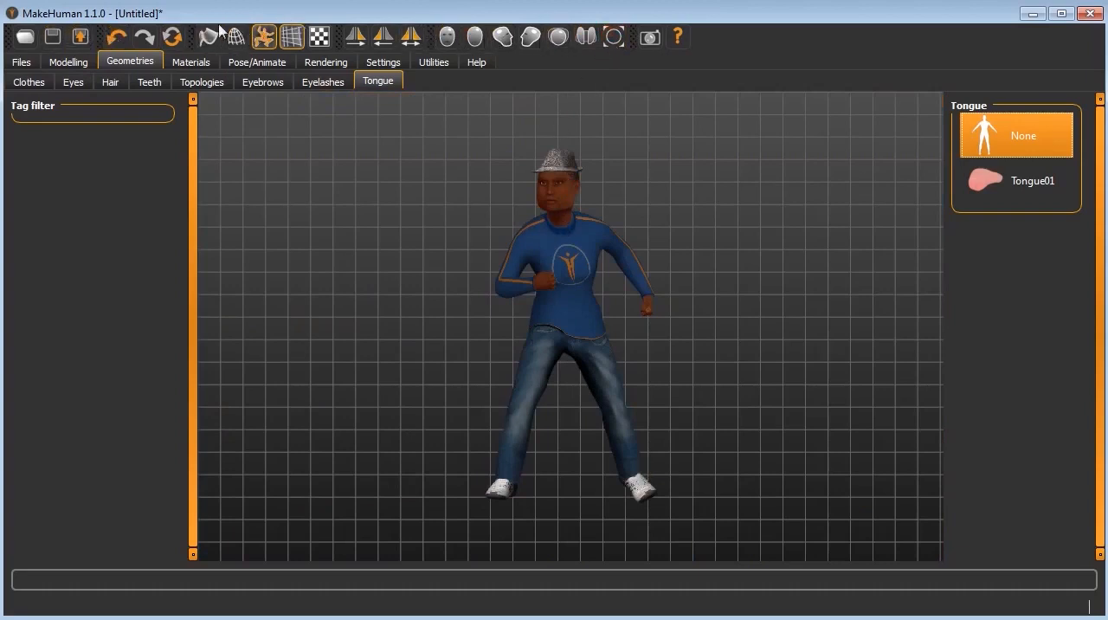
pyautogui.click(474, 38)
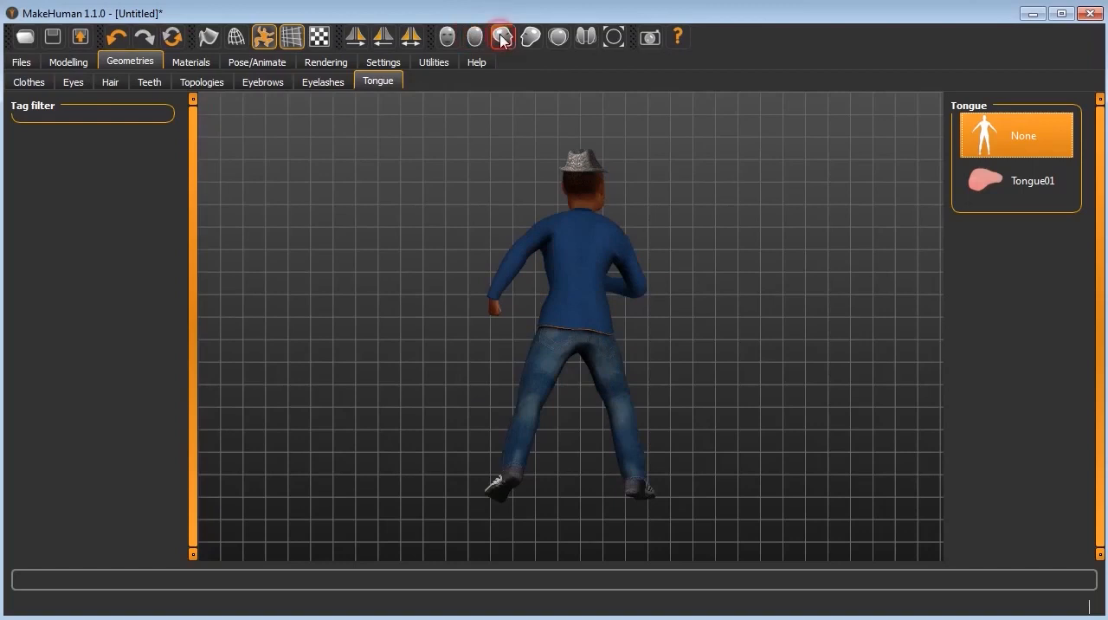
pyautogui.click(502, 38)
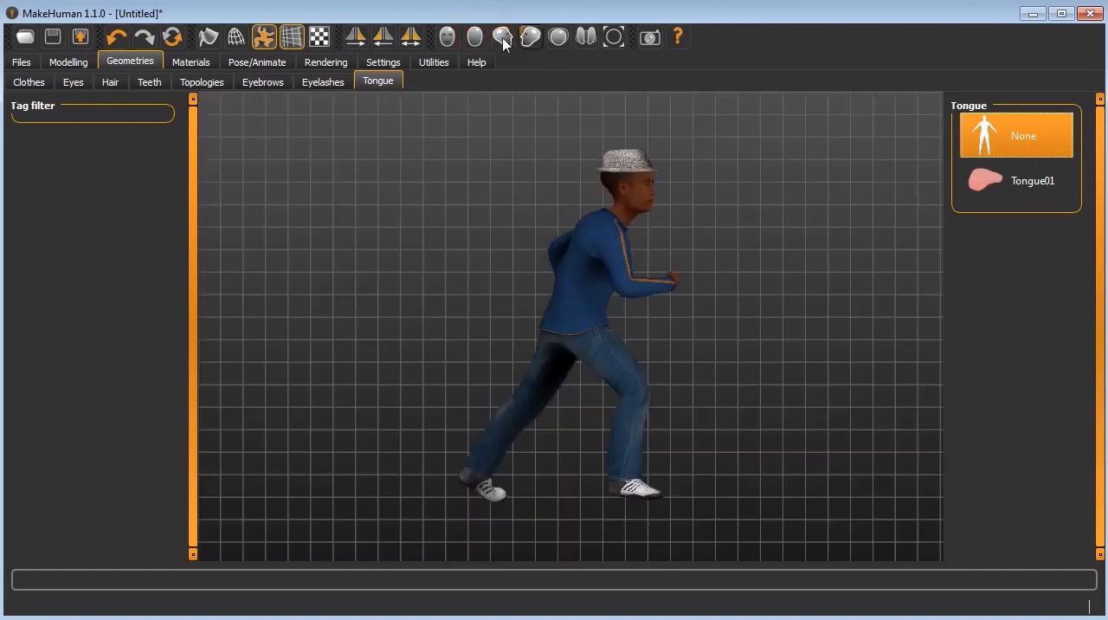
pyautogui.click(531, 39)
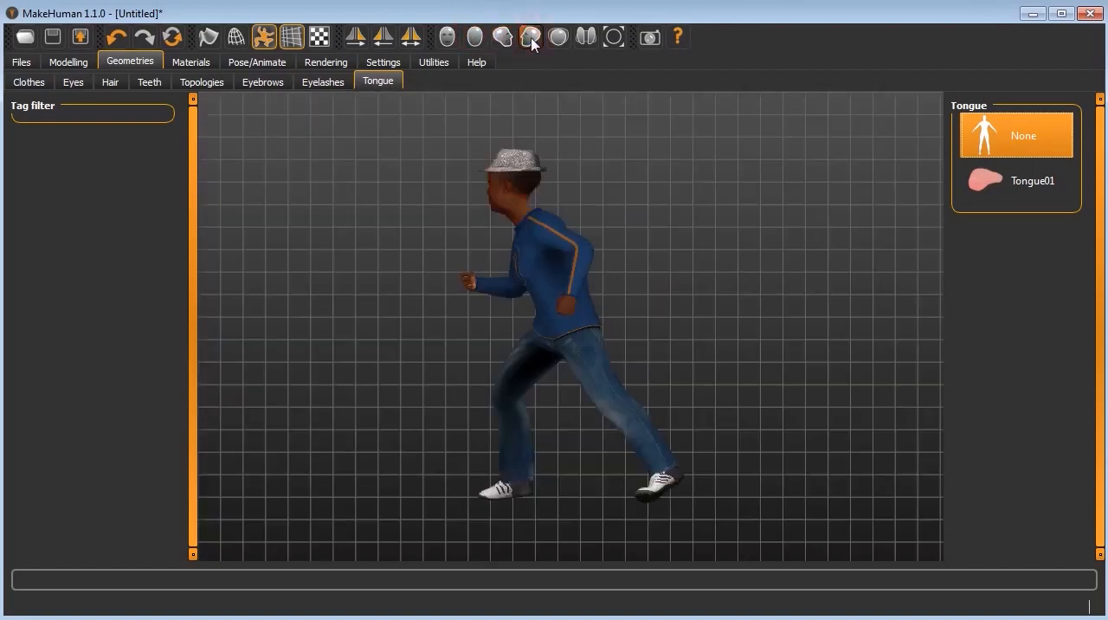
pyautogui.click(558, 37)
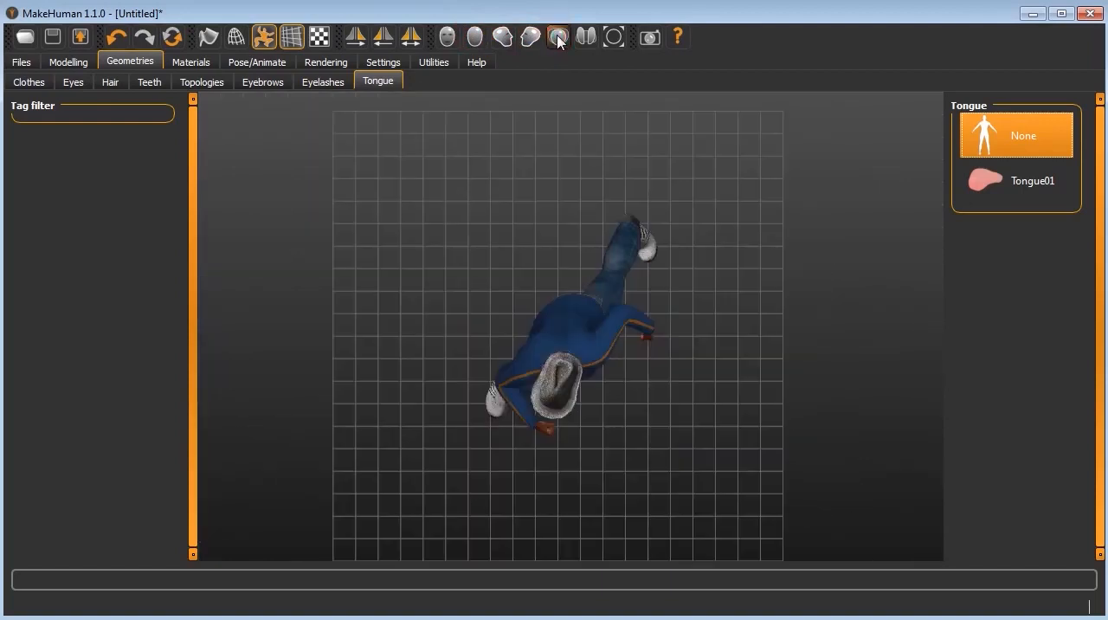
pyautogui.click(586, 39)
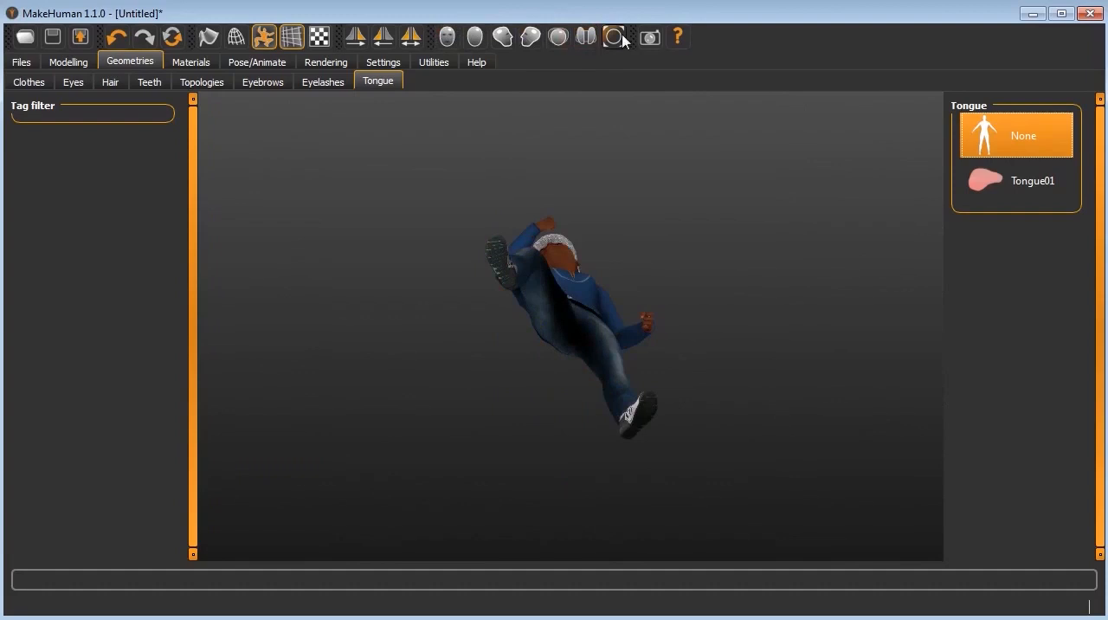
pyautogui.click(615, 38)
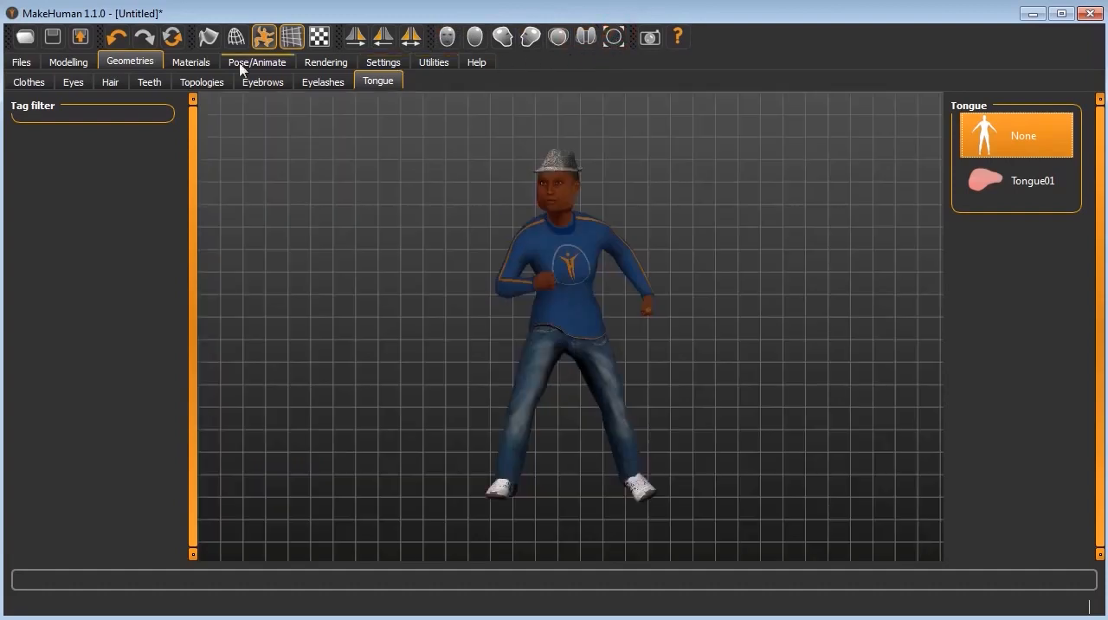
# Step: Review the figure's body measurements in the Torso and Lower arm categories
pyautogui.click(67, 65)
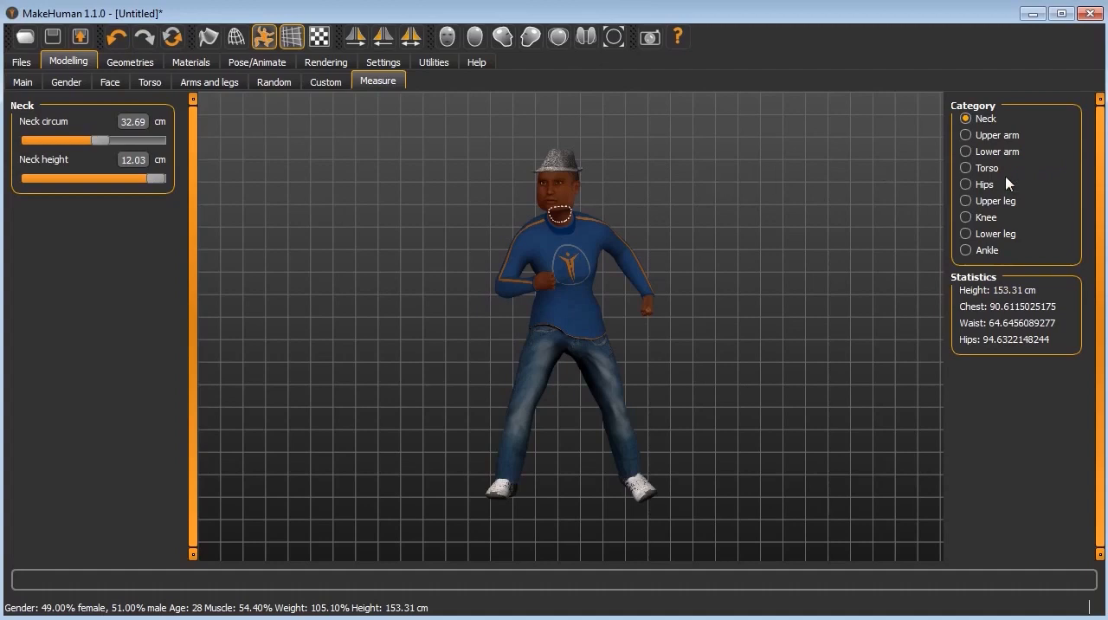
pyautogui.click(971, 169)
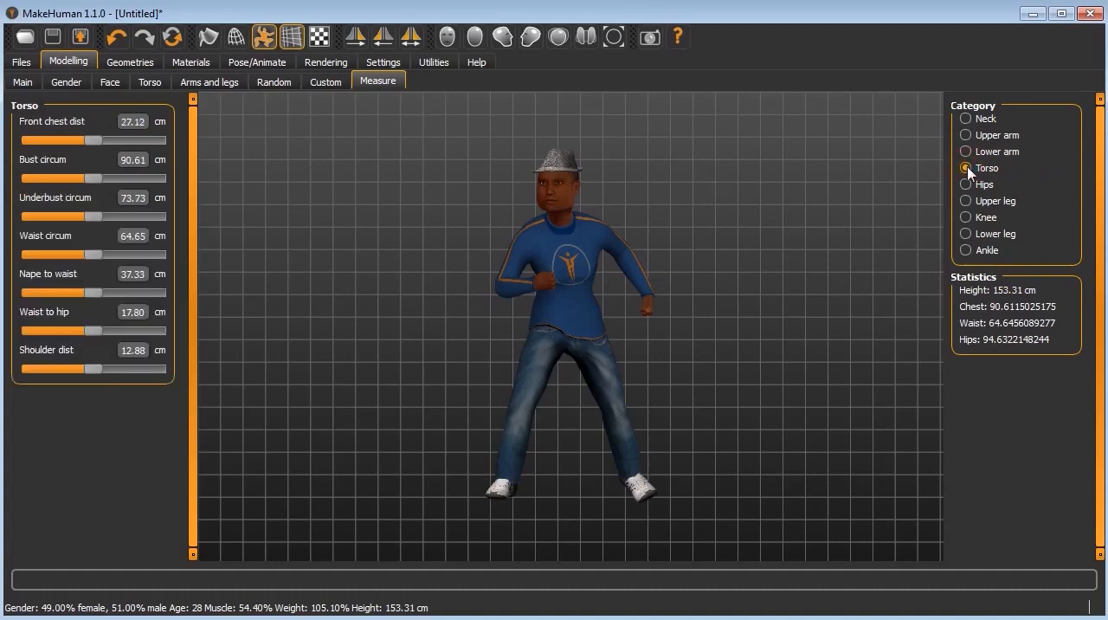
pyautogui.click(967, 154)
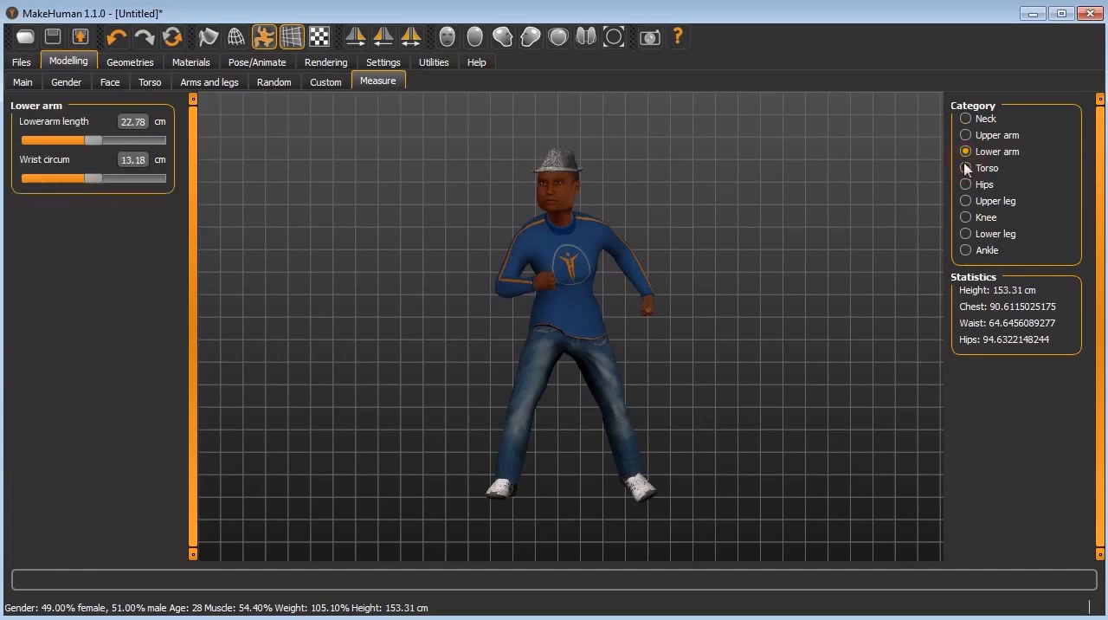
pyautogui.scroll(5, 485, 192)
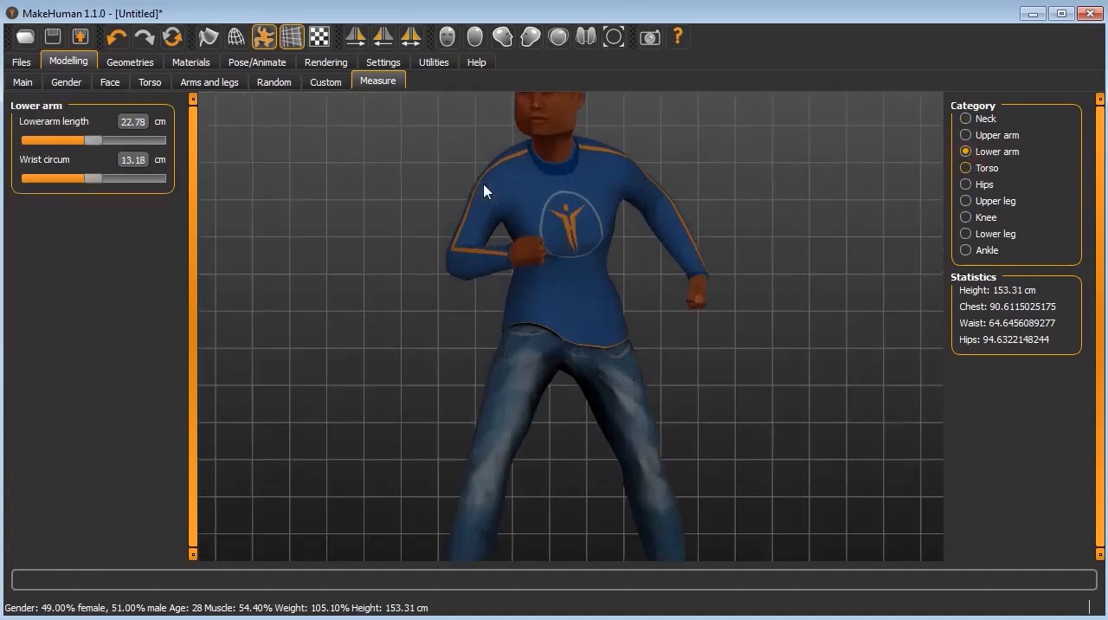
pyautogui.scroll(-2, 487, 190)
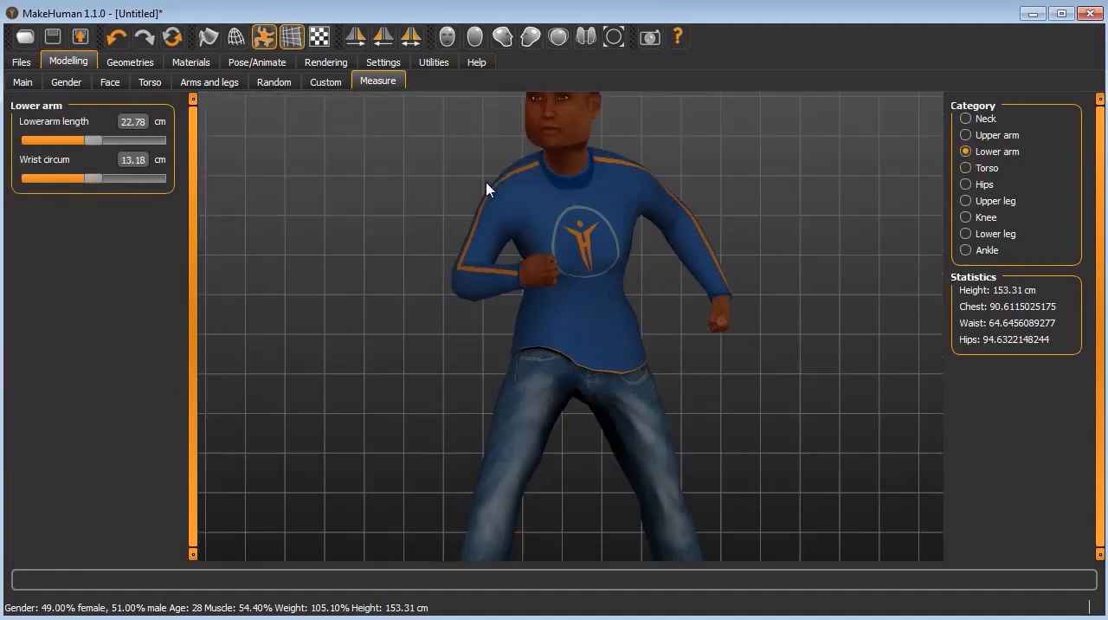
pyautogui.scroll(-3, 487, 189)
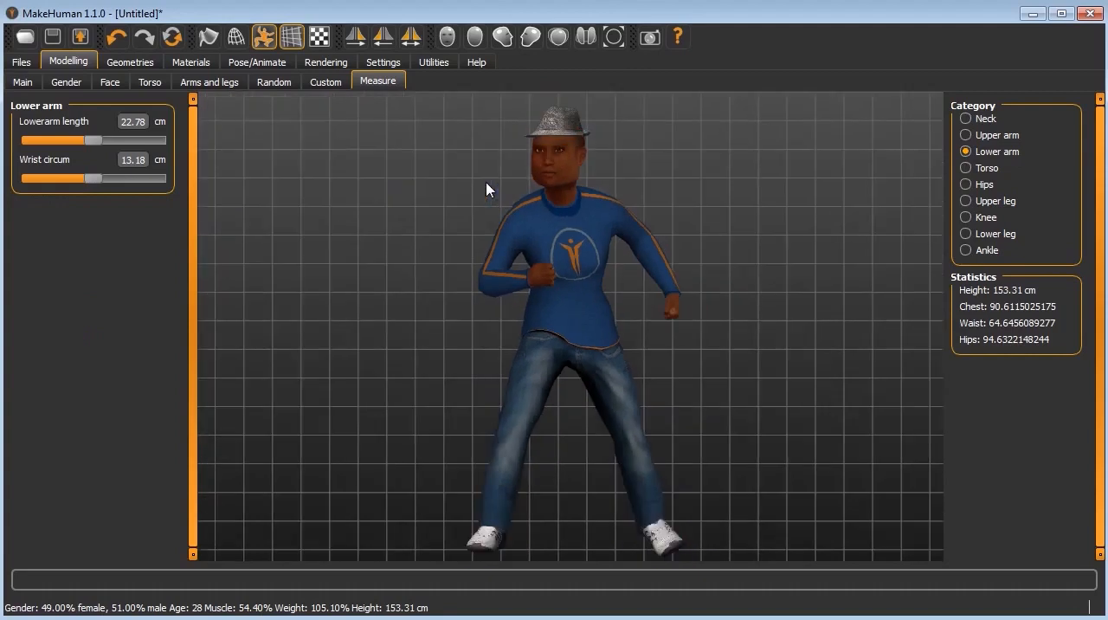
# Step: Look through the available clothes geometries and check the dressed figure from the front and side
pyautogui.click(25, 65)
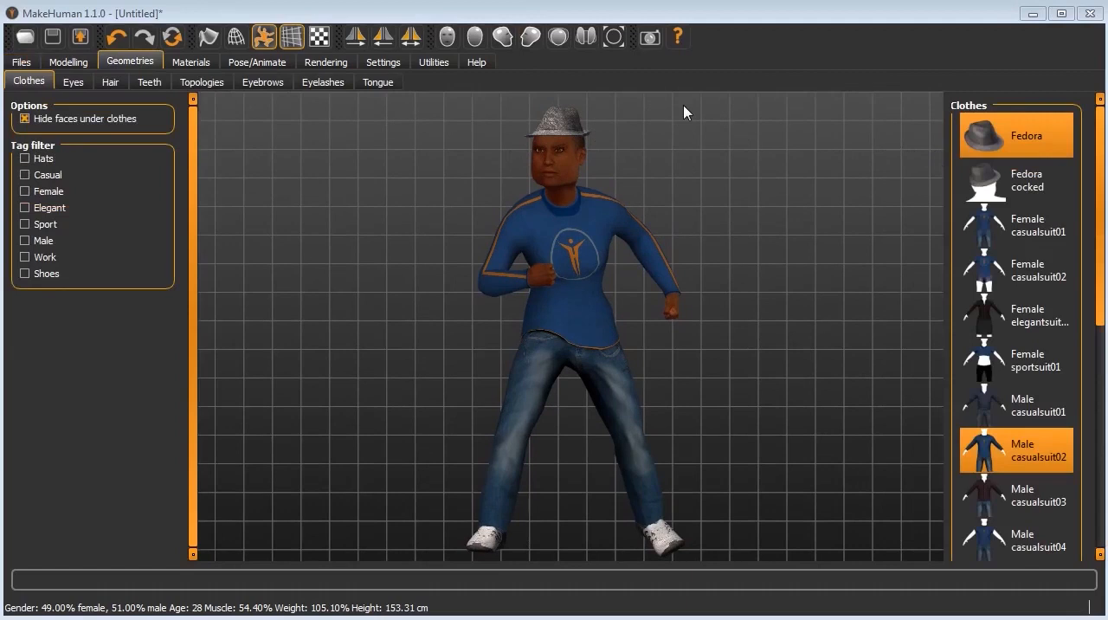
pyautogui.moveTo(1101, 204); pyautogui.dragTo(1089, 354)
pyautogui.moveTo(729, 233); pyautogui.dragTo(661, 231)
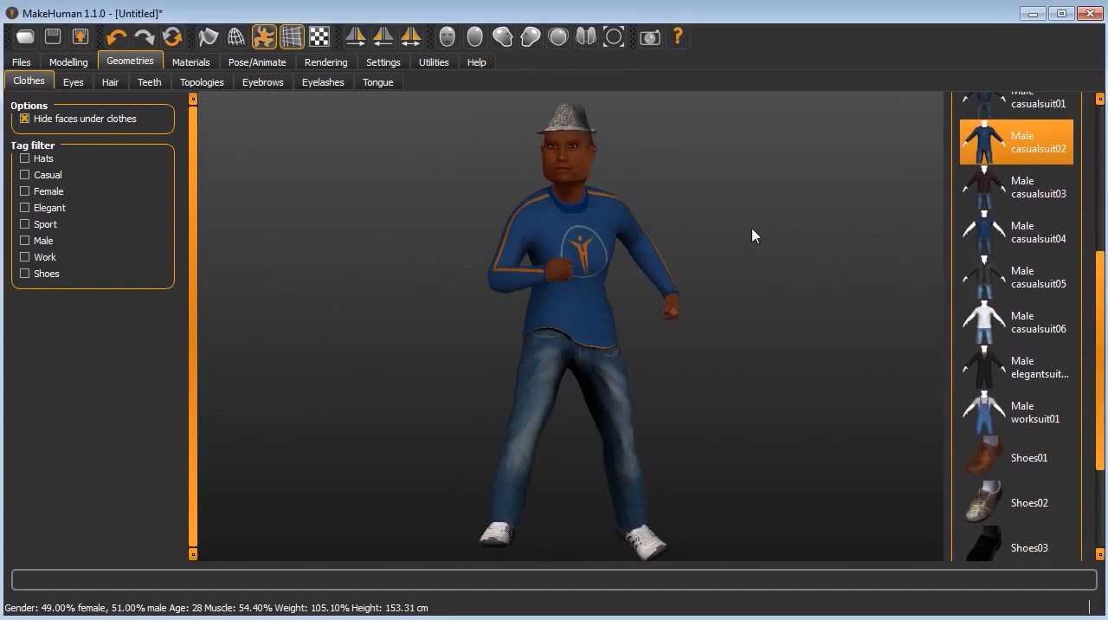
pyautogui.moveTo(517, 190); pyautogui.dragTo(647, 210)
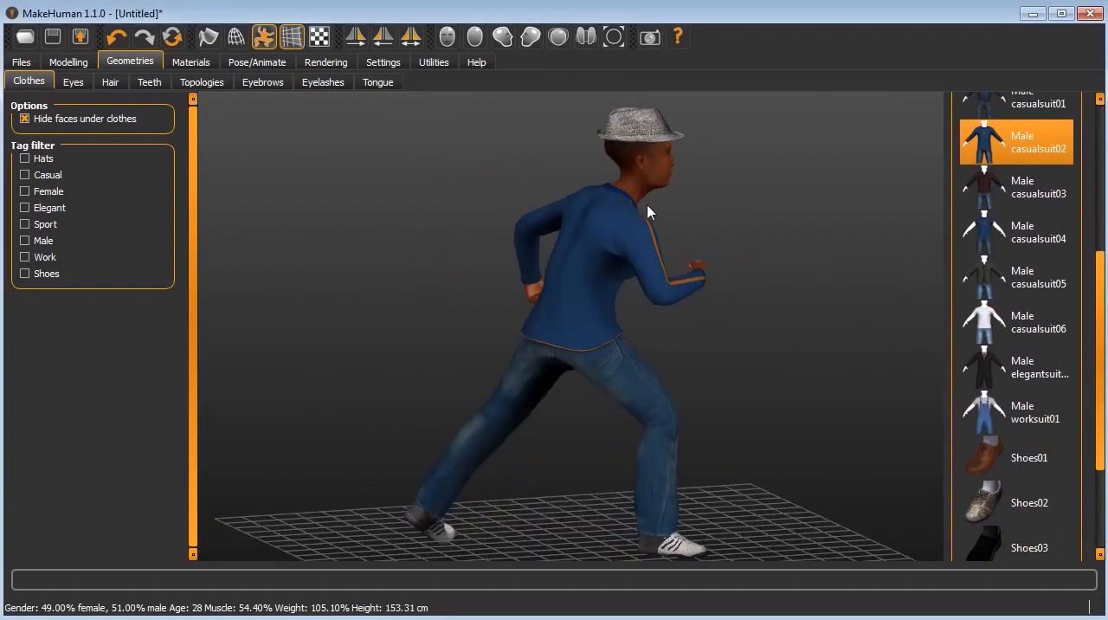
# Step: Lower the figure's macro age to 4 years to turn the dressed adult into a small child
pyautogui.moveTo(564, 204); pyautogui.dragTo(418, 205)
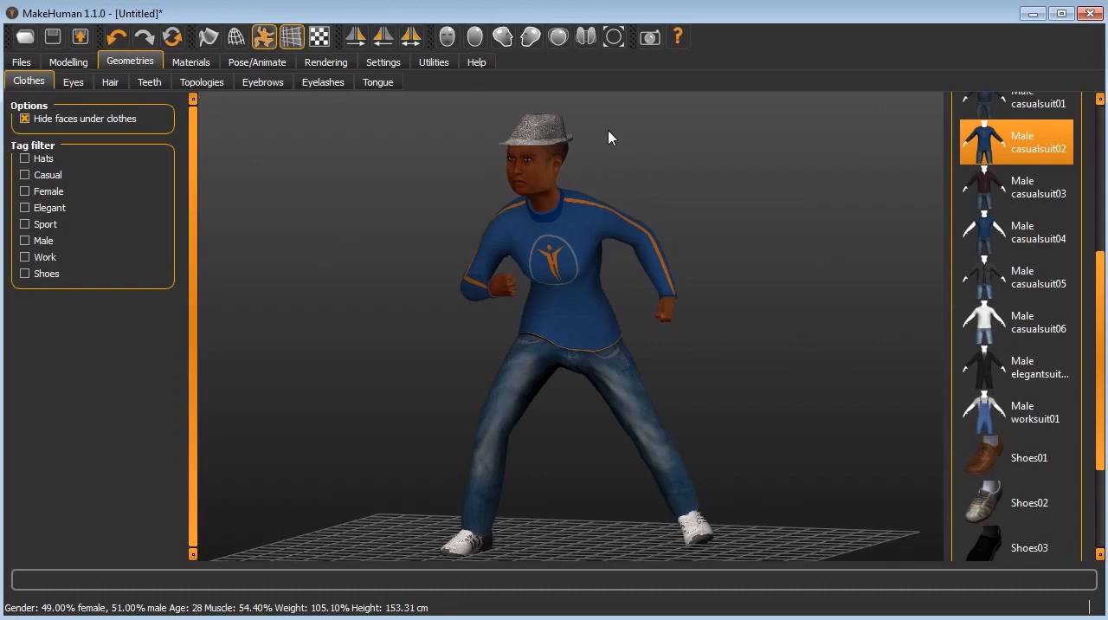
pyautogui.moveTo(549, 222); pyautogui.dragTo(572, 238)
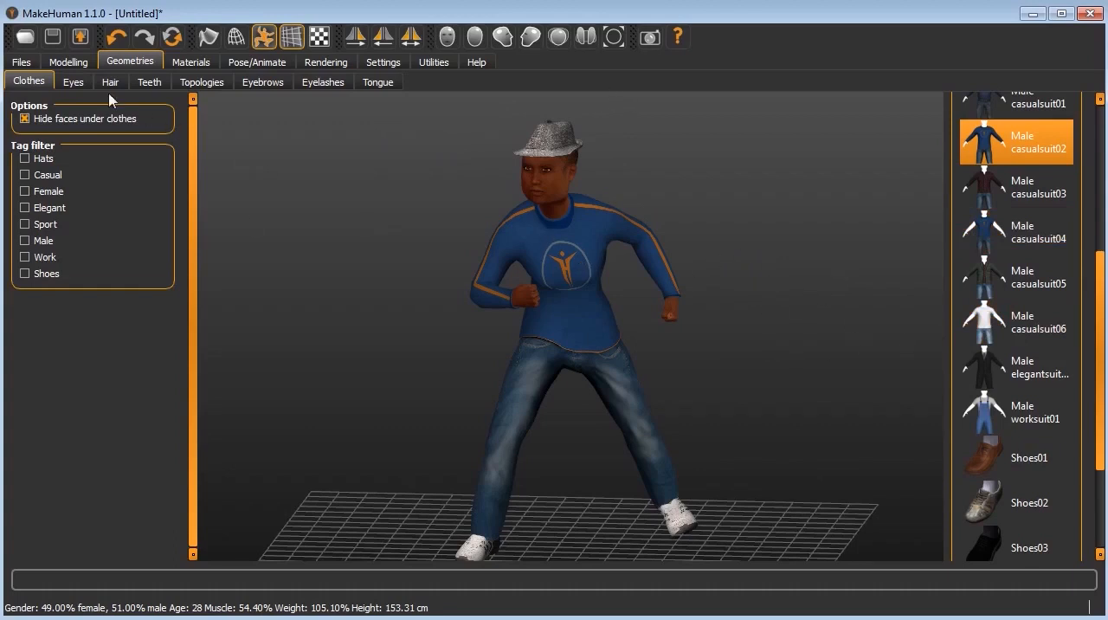
pyautogui.click(69, 62)
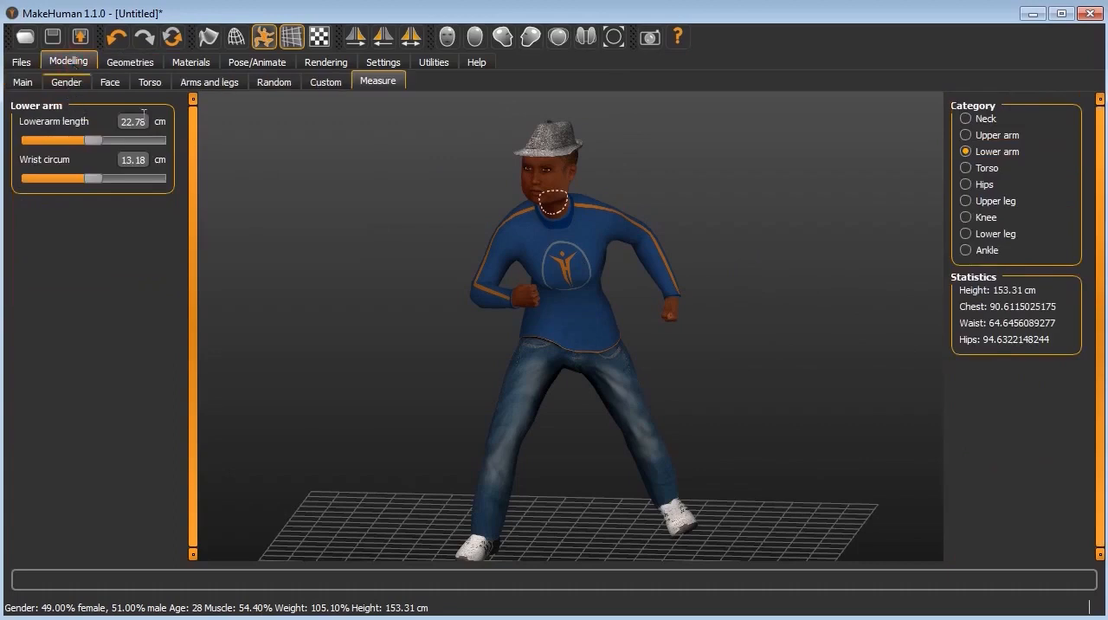
pyautogui.click(26, 85)
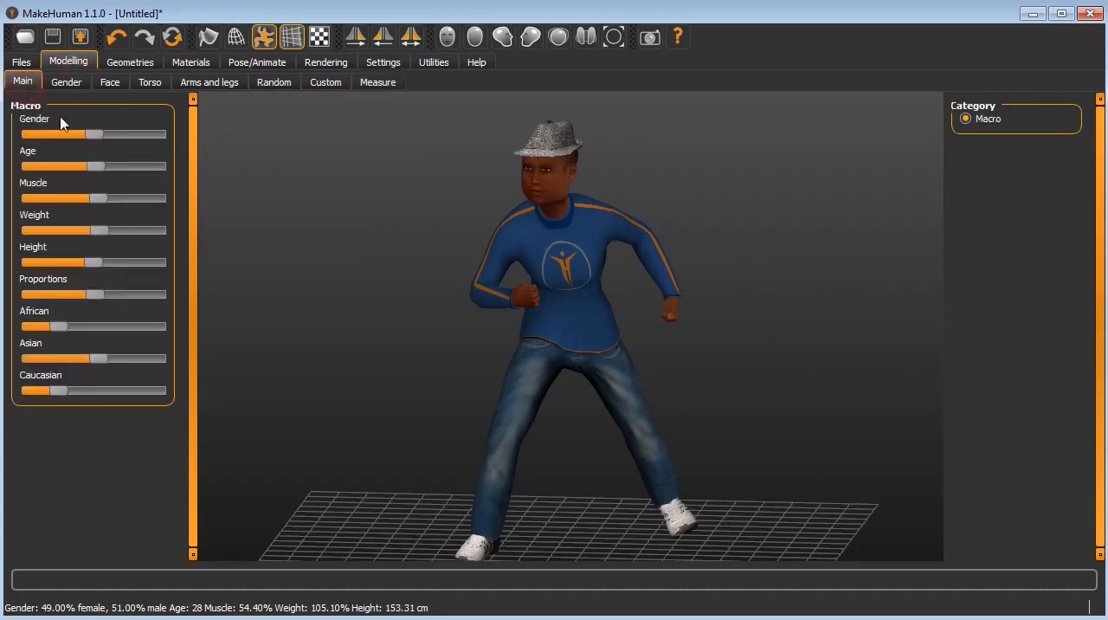
pyautogui.click(97, 166)
pyautogui.moveTo(97, 166); pyautogui.dragTo(64, 168)
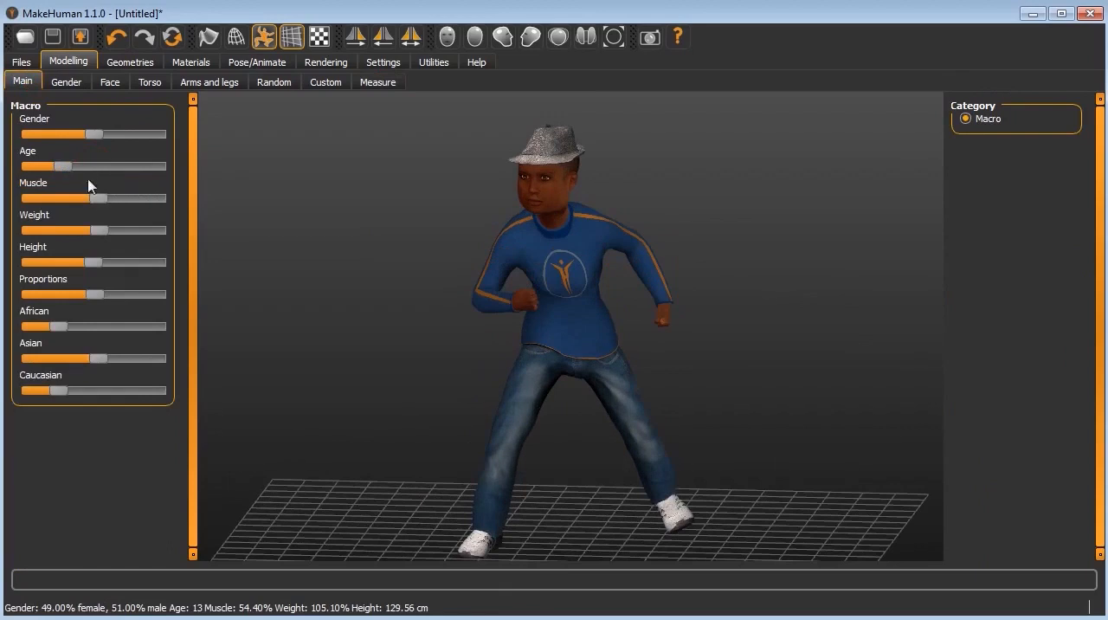
pyautogui.moveTo(66, 166); pyautogui.dragTo(35, 172)
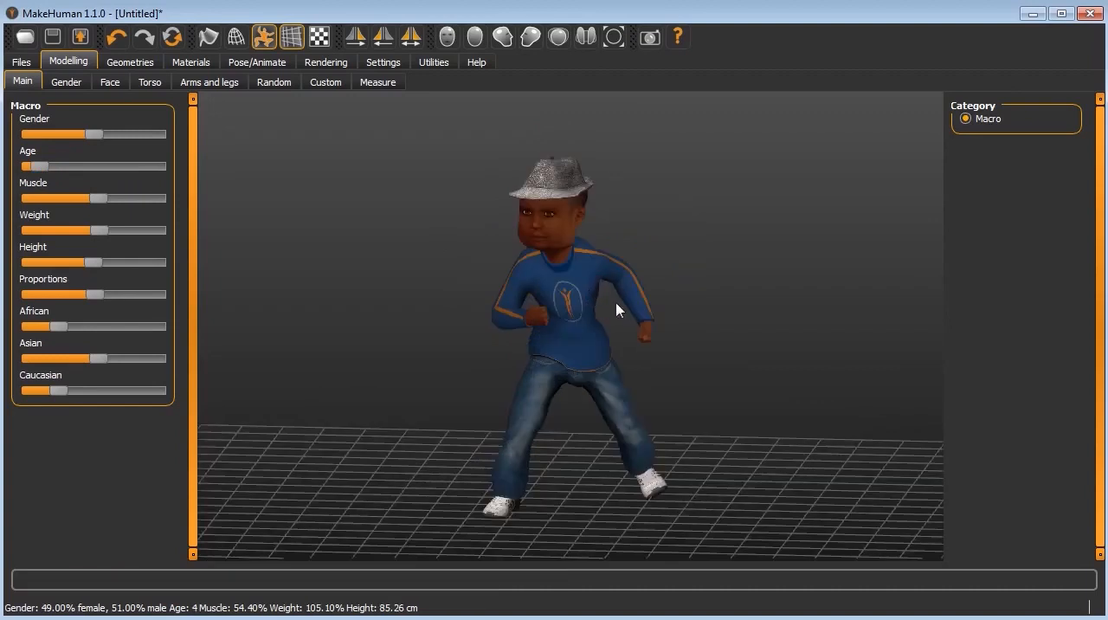
# Step: Inspect the dressed child figure from ground level and from a raised angle, both close up and farther away
pyautogui.moveTo(723, 357); pyautogui.dragTo(680, 358)
pyautogui.moveTo(567, 381); pyautogui.dragTo(647, 348)
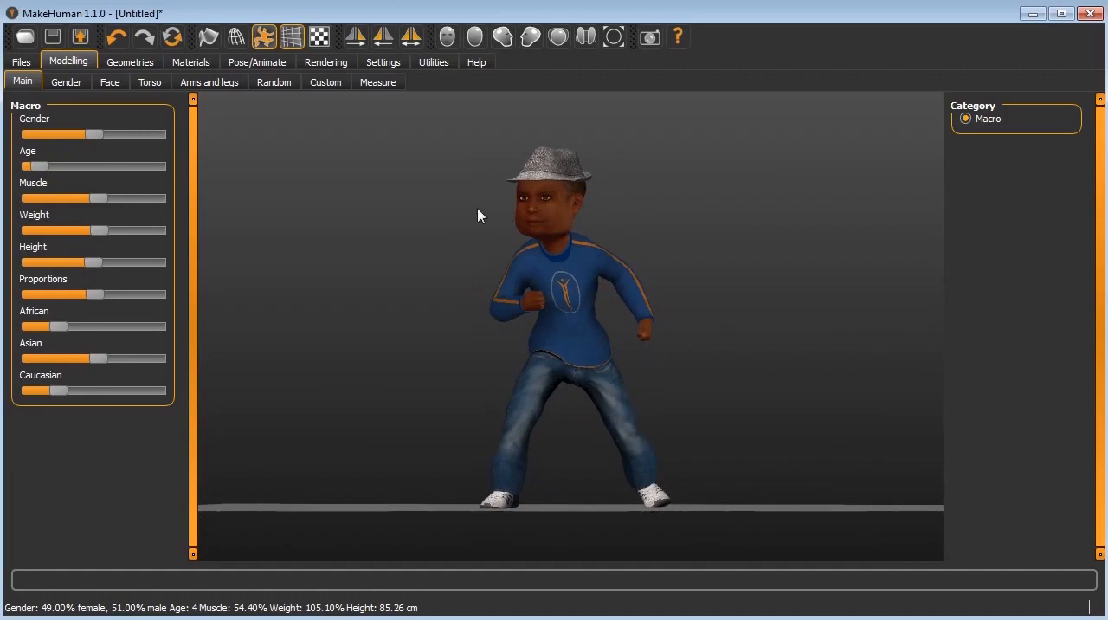
pyautogui.scroll(-3, 634, 239)
pyautogui.scroll(3, 635, 238)
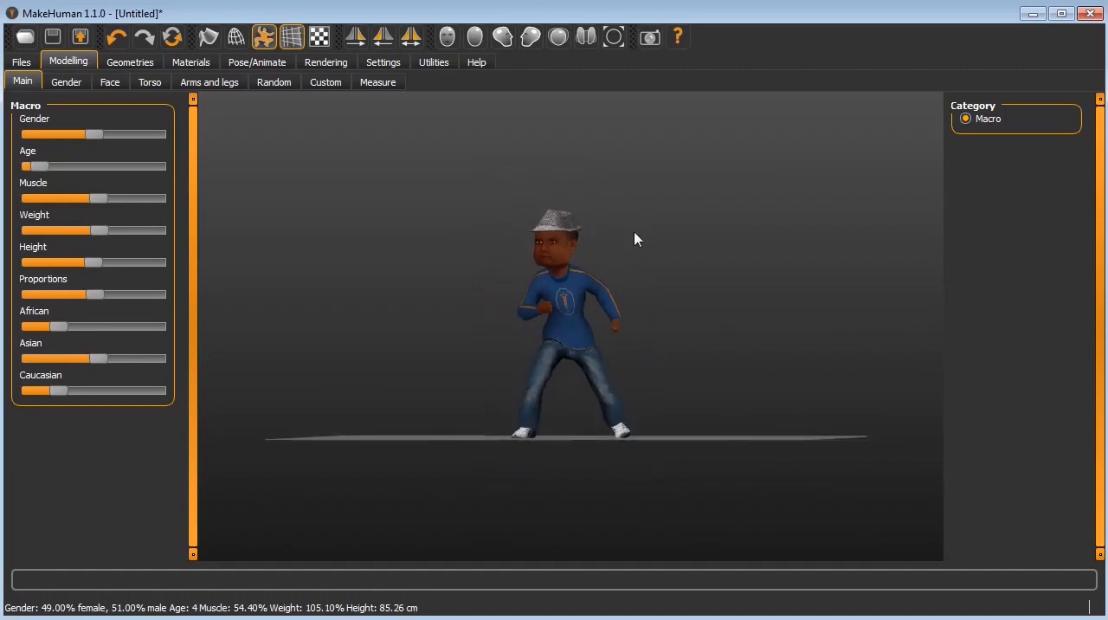
pyautogui.click(727, 180)
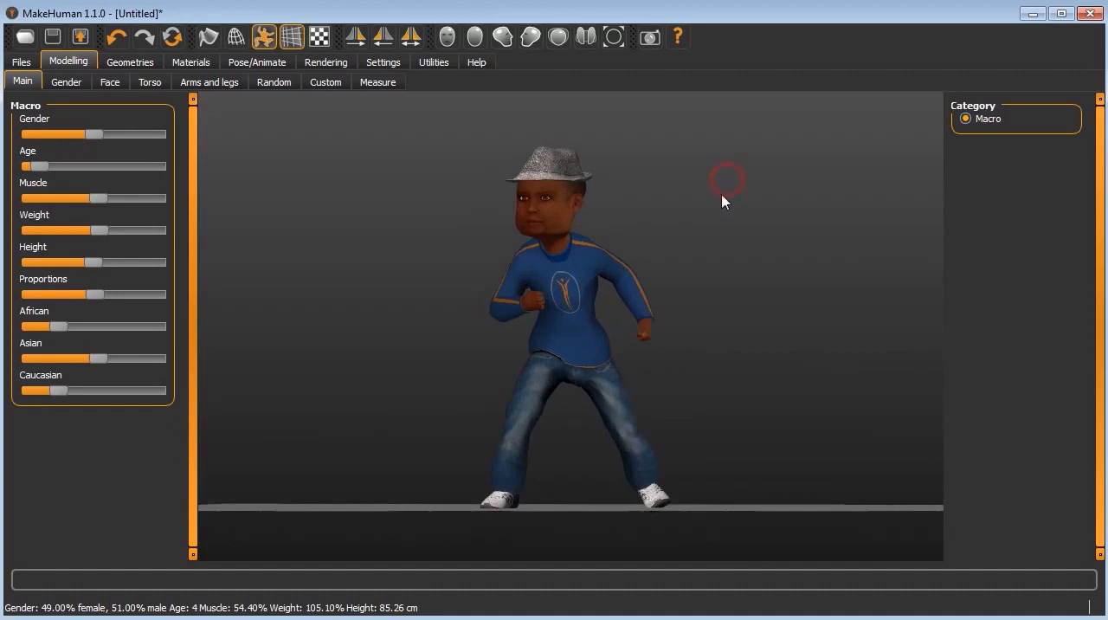
pyautogui.moveTo(718, 209); pyautogui.dragTo(719, 206)
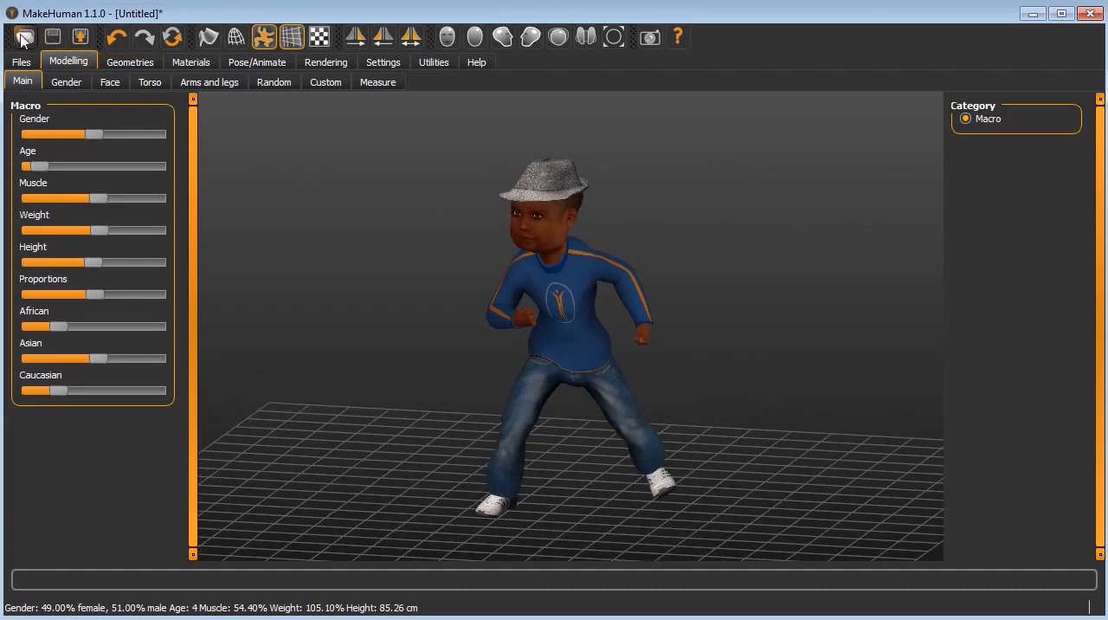
# Step: Open the export settings for the figure and choose Wavefront obj as the mesh format
pyautogui.click(80, 36)
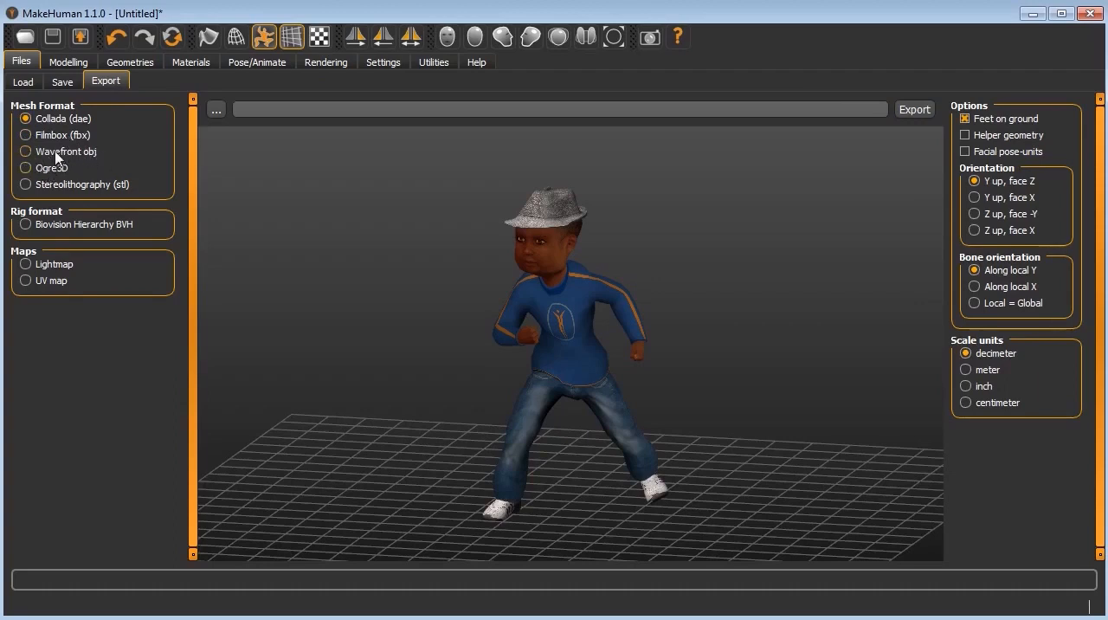
pyautogui.click(28, 153)
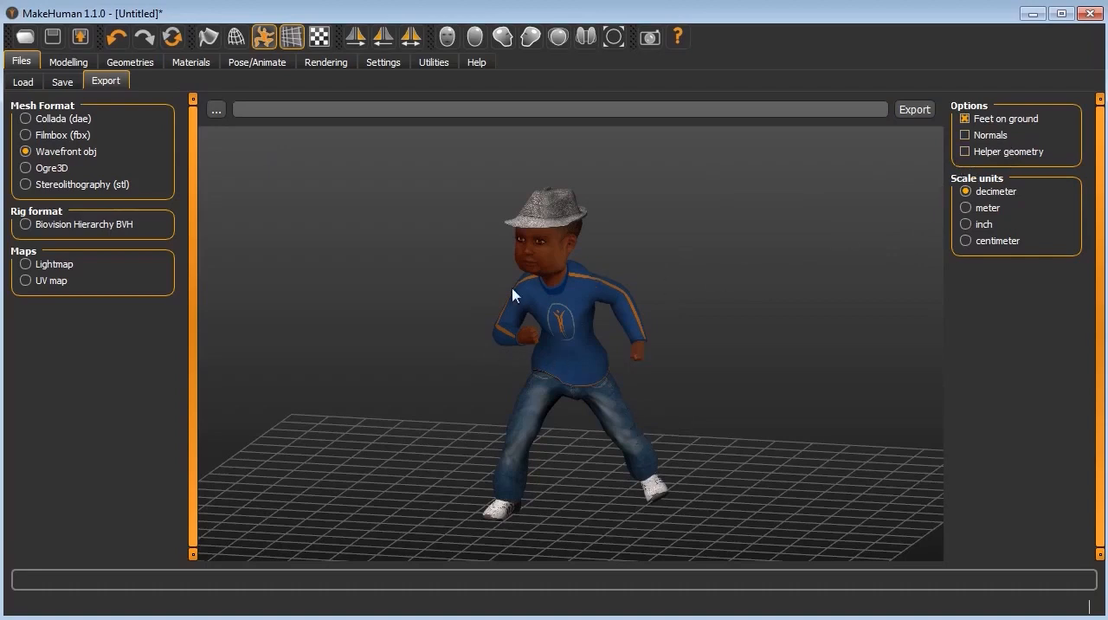
# Step: Look through the UV map and Biovision Hierarchy BVH export options and settle on Filmbox (fbx) as the mesh format
pyautogui.click(27, 135)
pyautogui.click(26, 282)
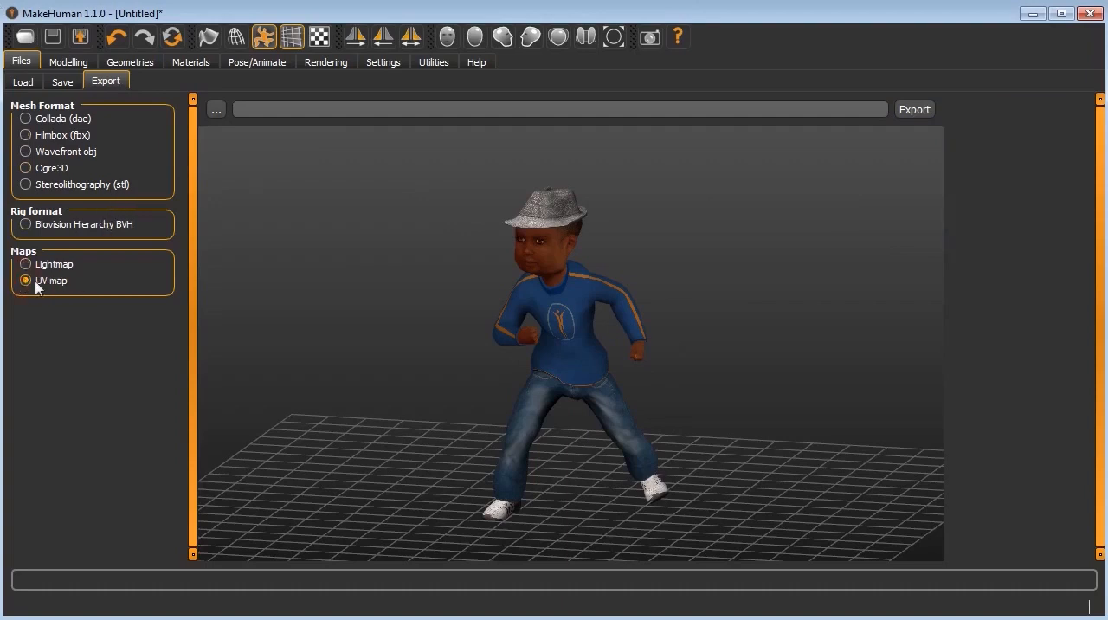
pyautogui.click(26, 225)
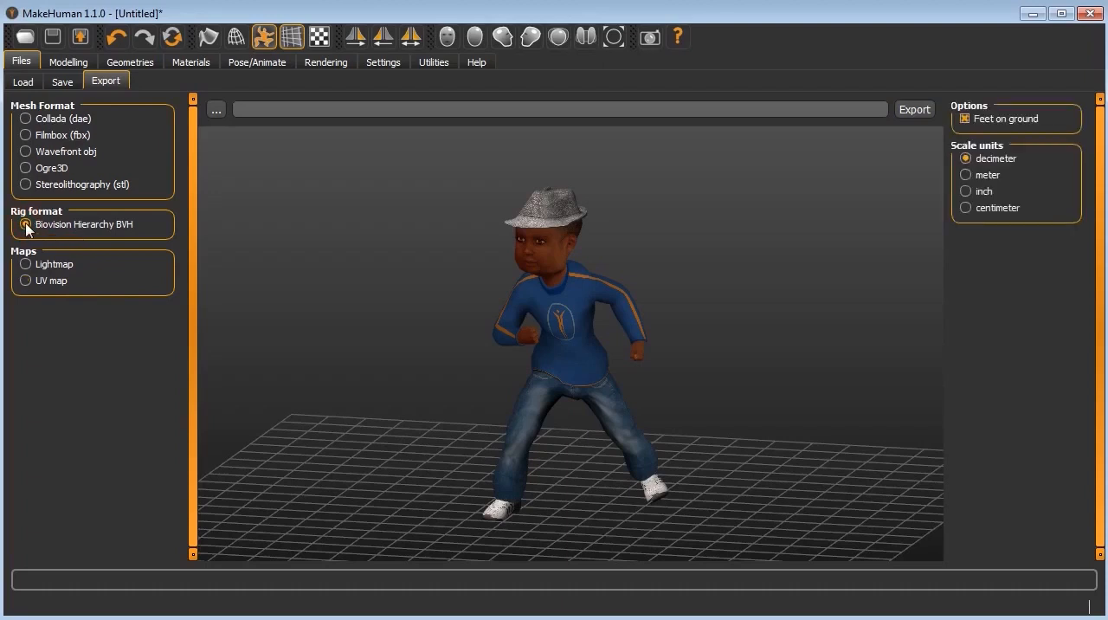
pyautogui.click(25, 135)
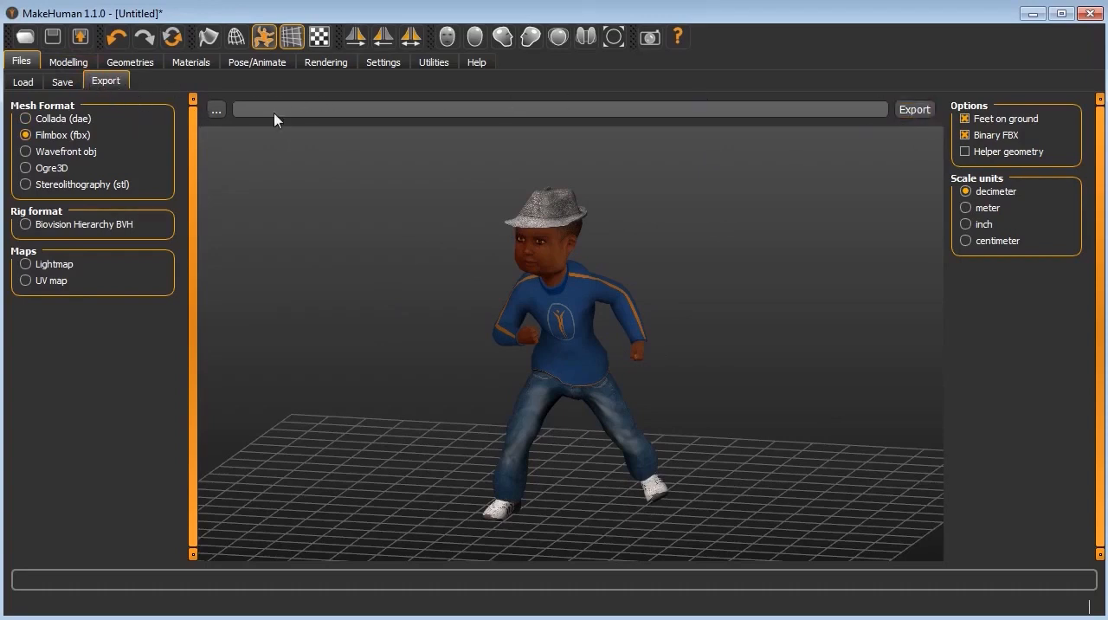
# Step: Browse for the export location and create a new folder on the Desktop named with a long row of w's
pyautogui.click(216, 110)
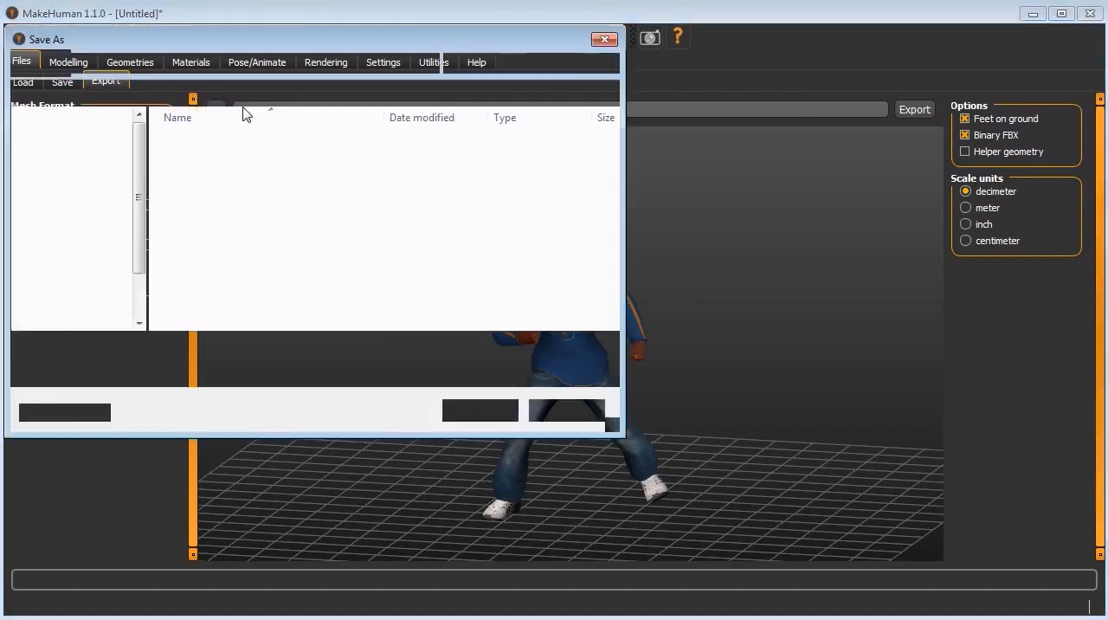
pyautogui.click(73, 144)
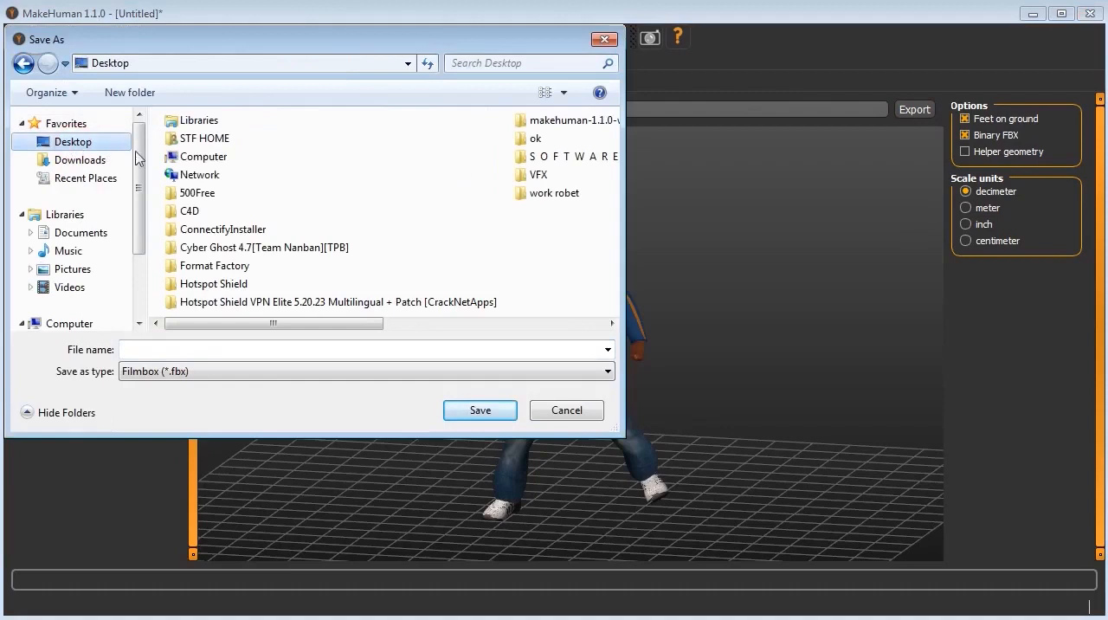
pyautogui.click(126, 92)
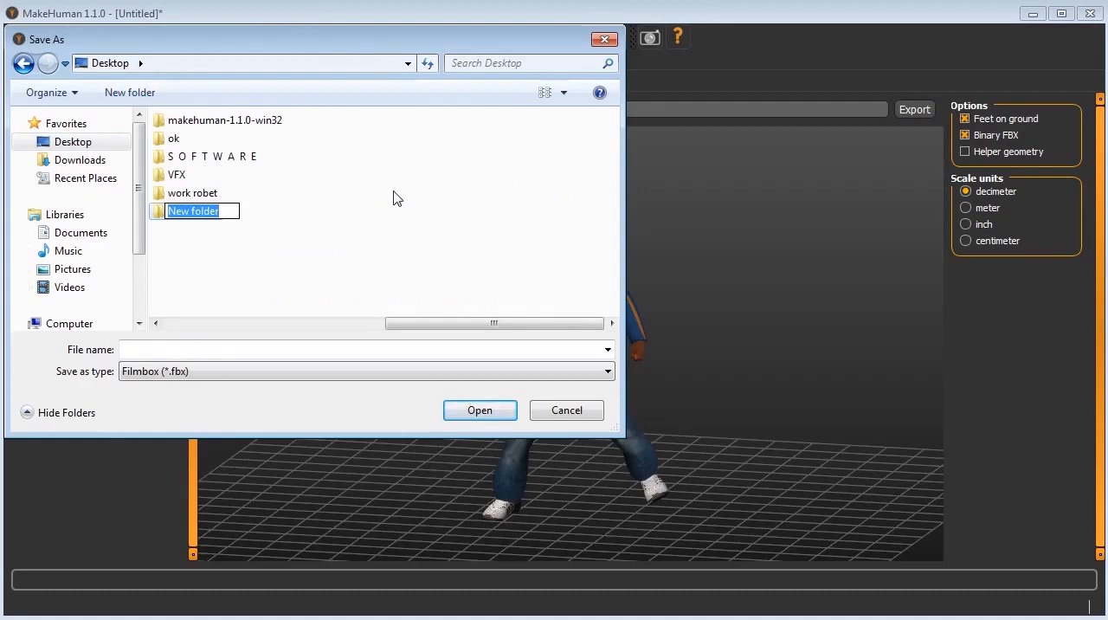
pyautogui.write('wwwwwwwwwwwwwwwwwwwwwwwwww')
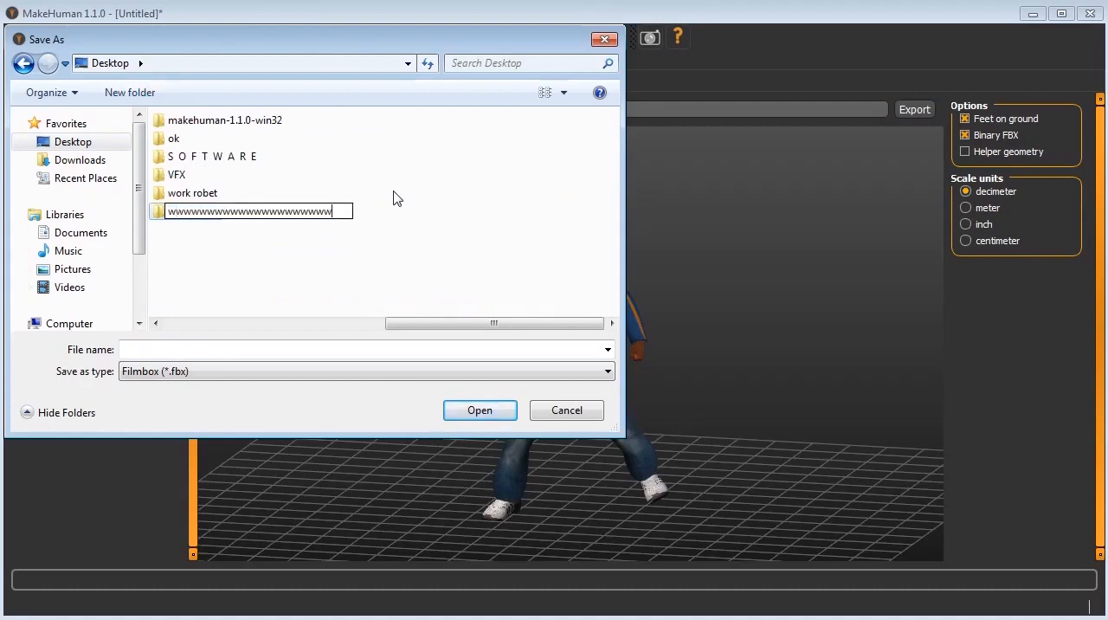
pyautogui.click(252, 284)
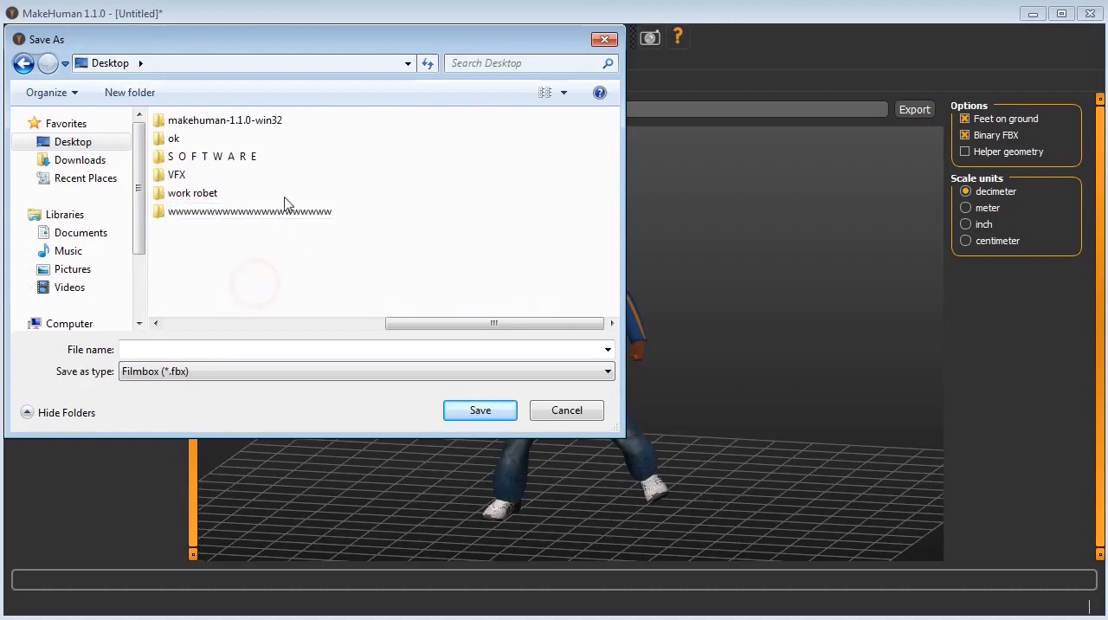
# Step: Set the export file to work finish inside the new folder, keeping Filmbox (*.fbx) as the file type
pyautogui.doubleClick(264, 216)
pyautogui.click(201, 349)
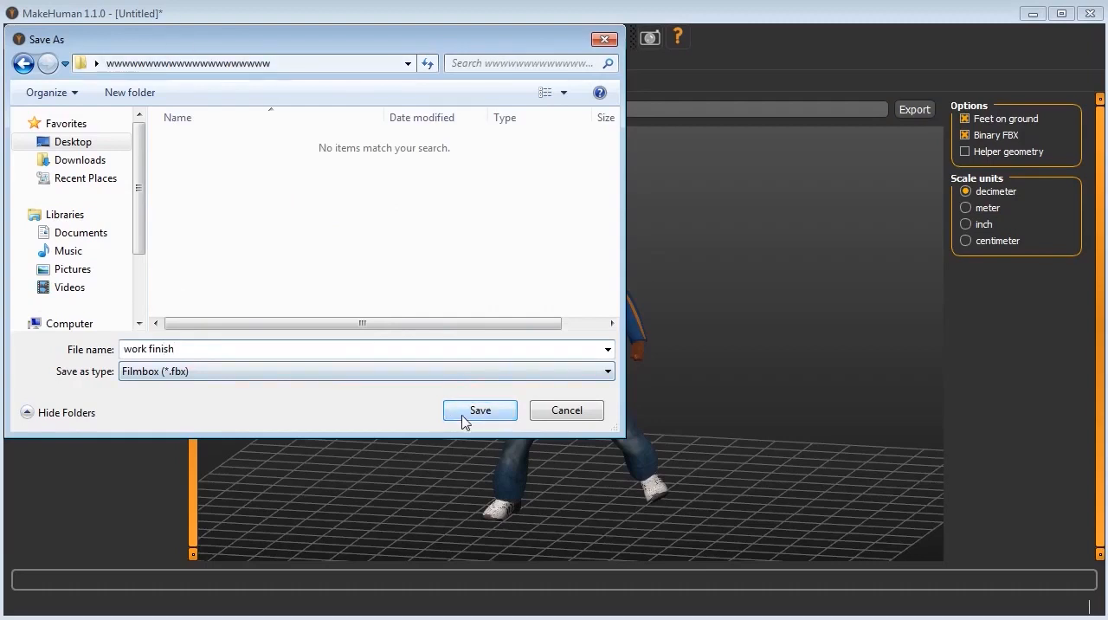
pyautogui.click(196, 371)
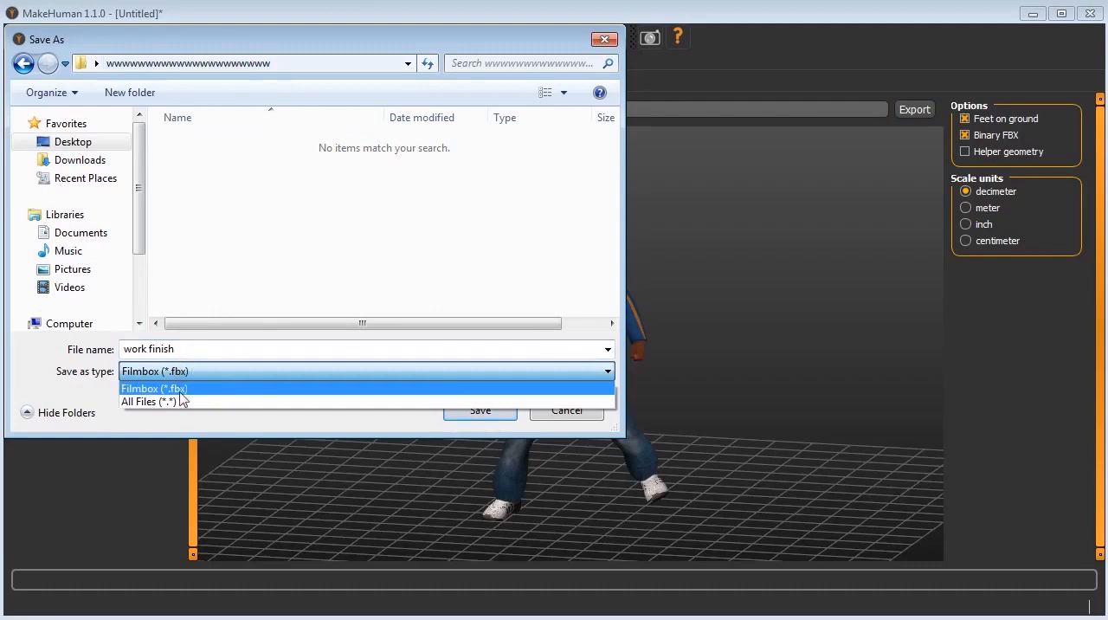
pyautogui.click(197, 422)
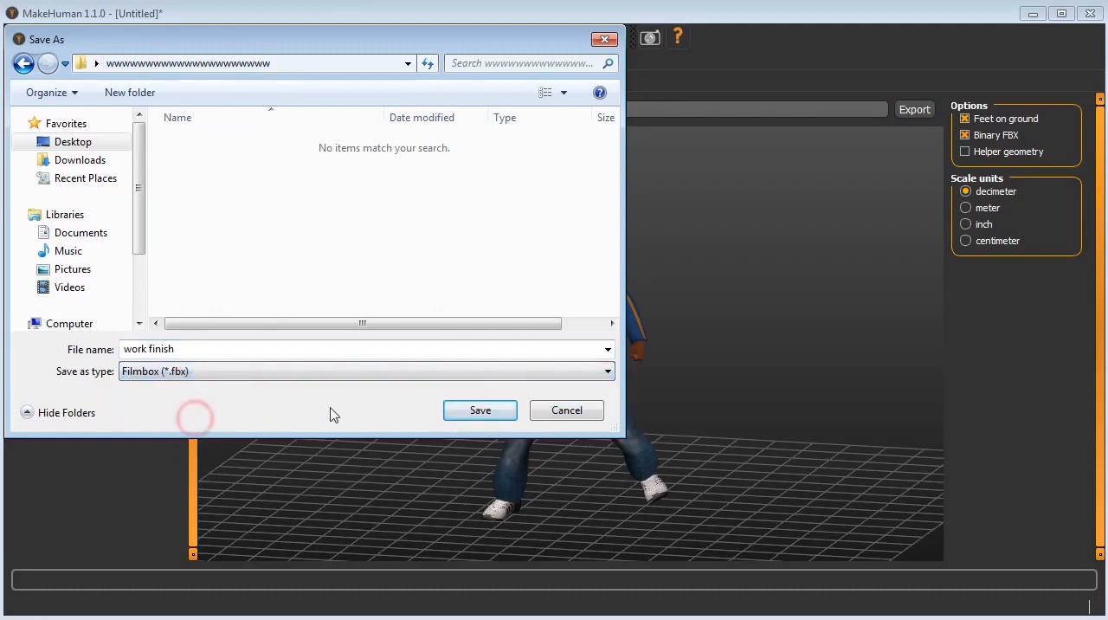
pyautogui.click(477, 416)
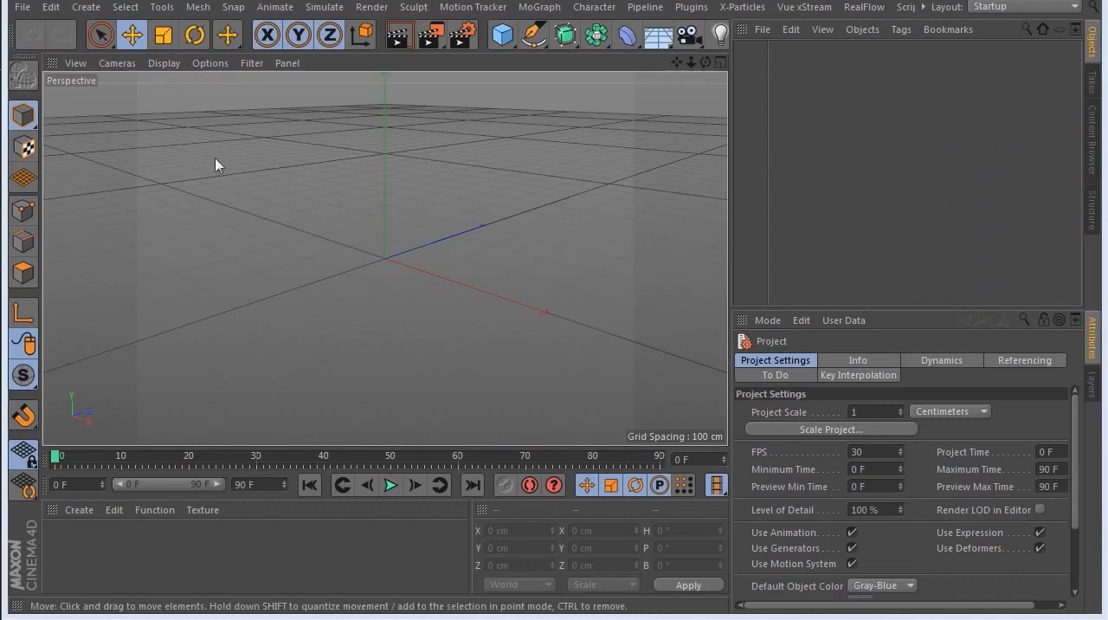
# Step: In Cinema 4D, start opening a file, browse to the new export folder on the Desktop and check its textures subfolder
pyautogui.click(21, 8)
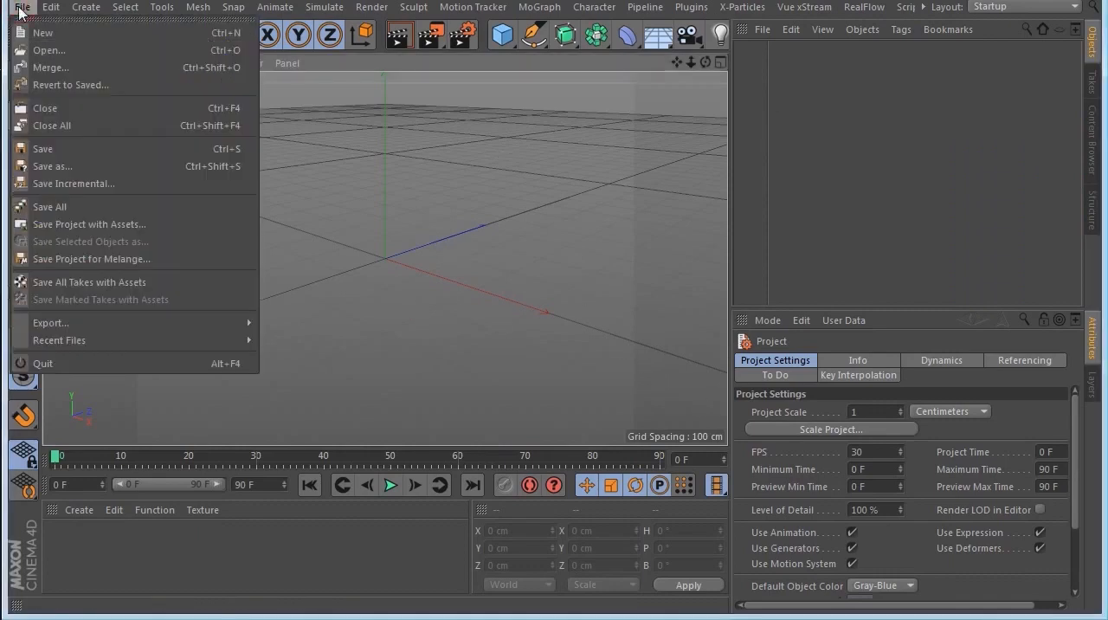
pyautogui.click(61, 55)
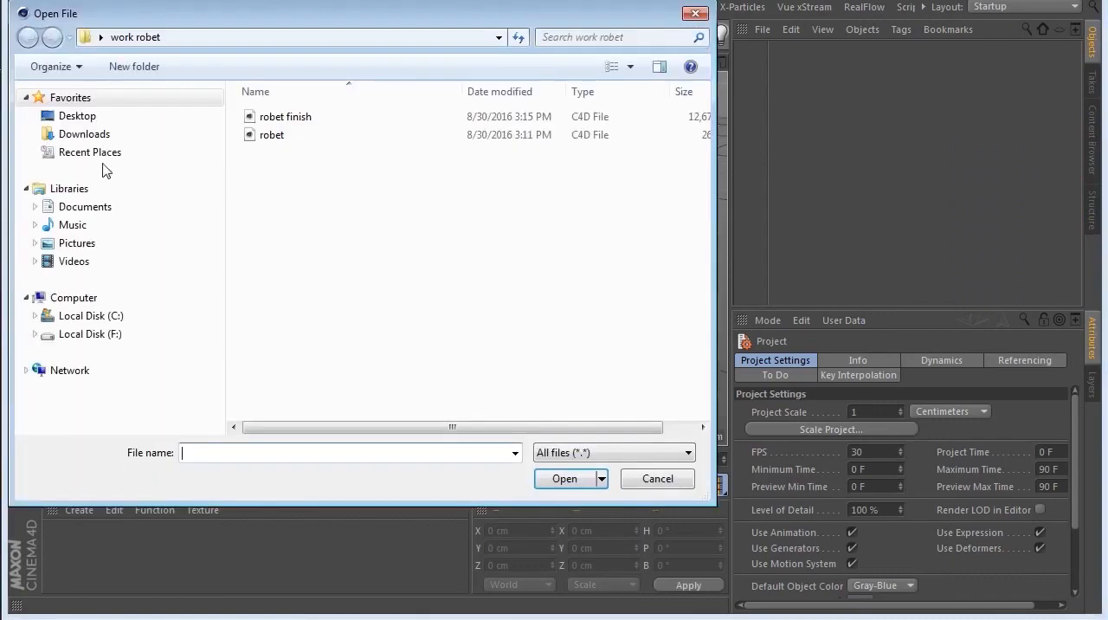
pyautogui.click(76, 115)
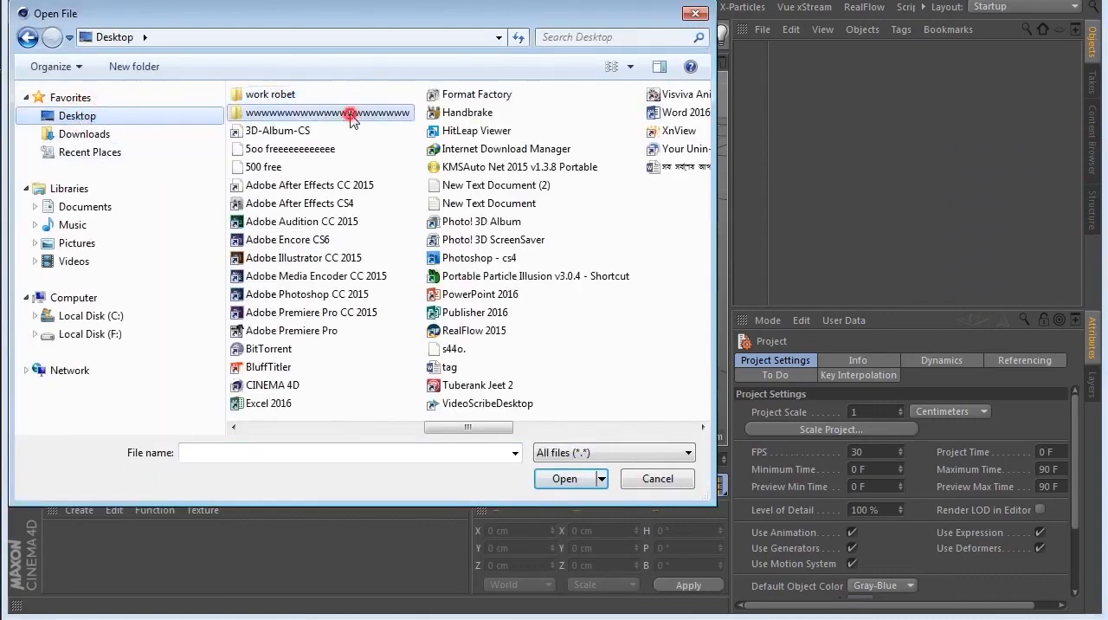
pyautogui.doubleClick(353, 113)
pyautogui.doubleClick(278, 116)
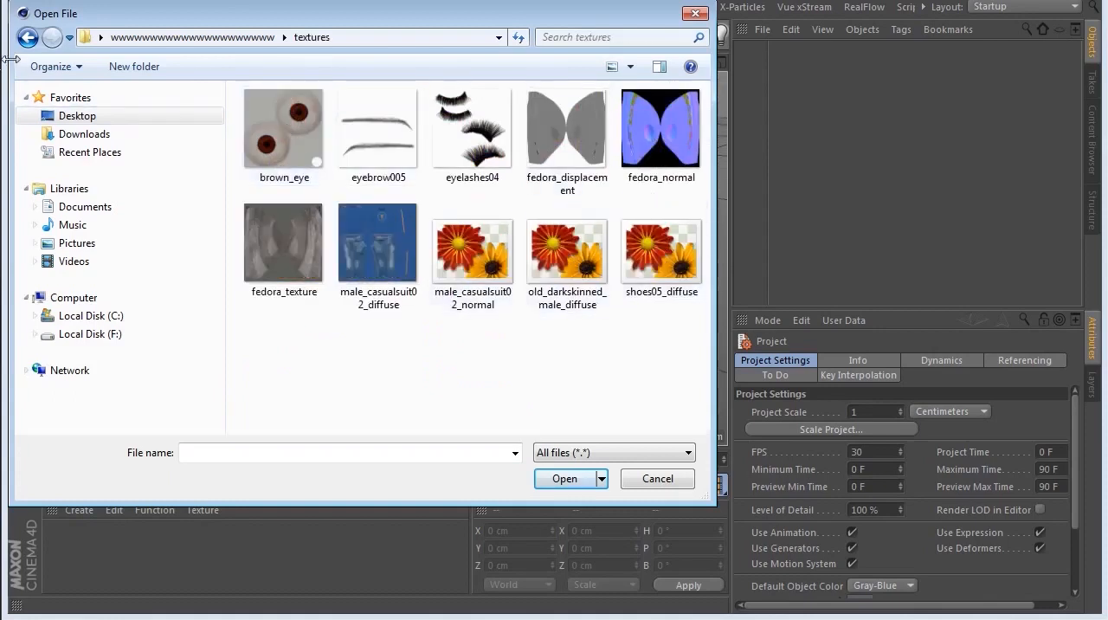
pyautogui.click(26, 37)
# Step: Open work finish.fbx and import it with the default FBX import settings
pyautogui.click(301, 137)
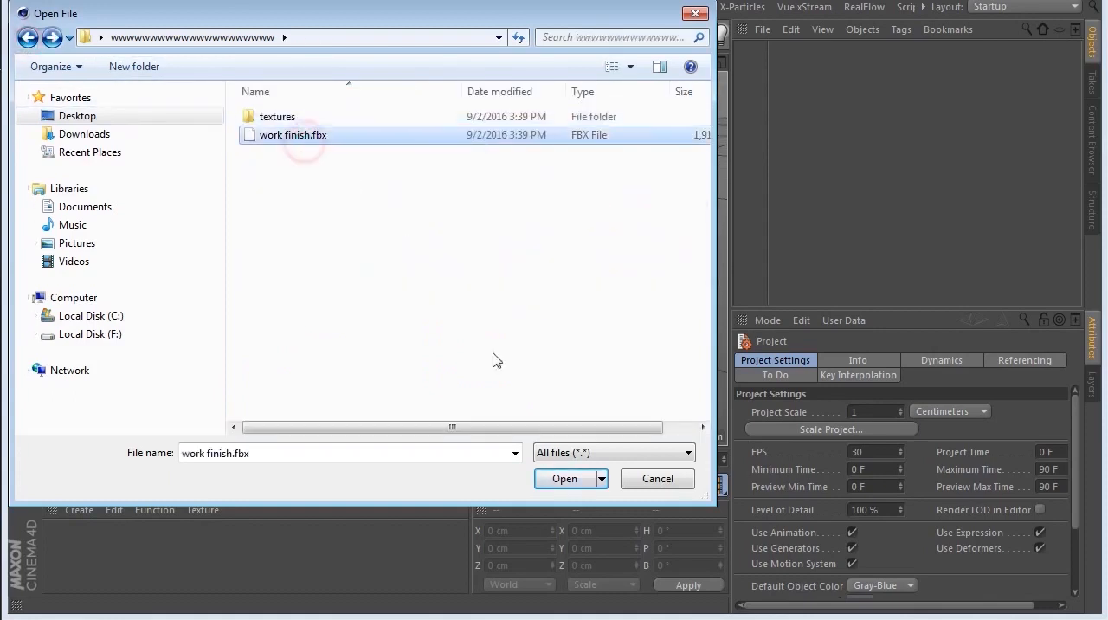
pyautogui.click(564, 479)
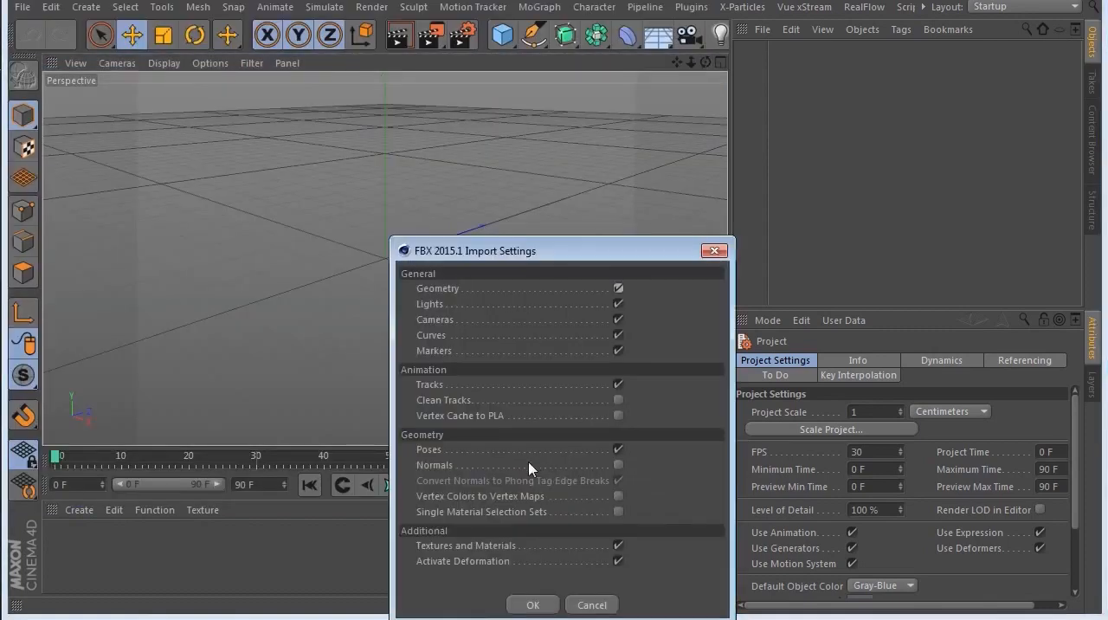
pyautogui.moveTo(532, 248); pyautogui.dragTo(398, 167)
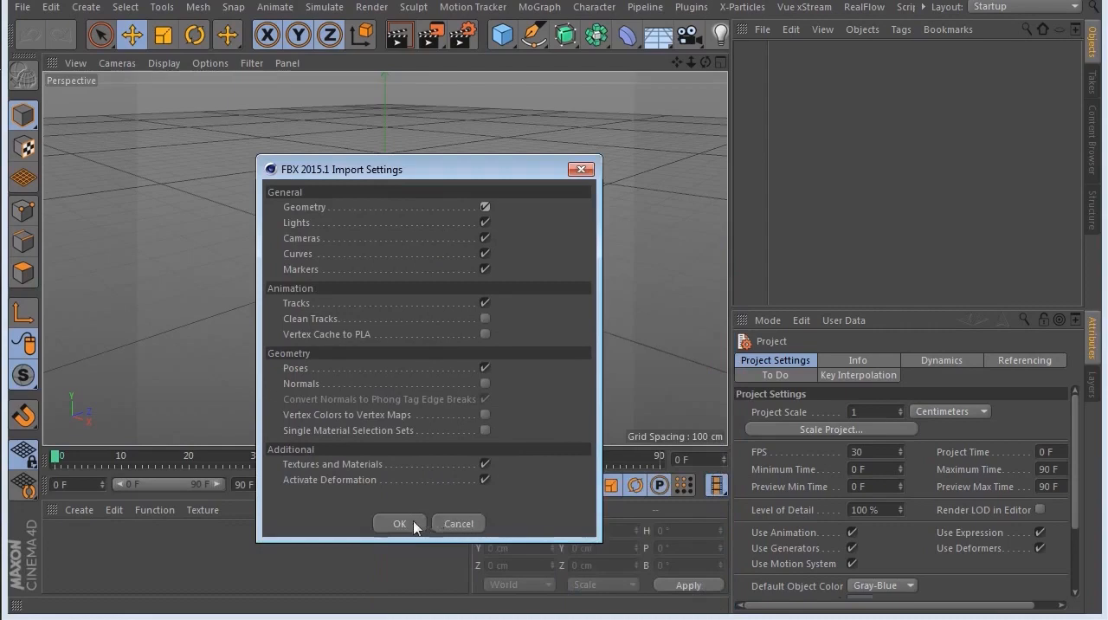
pyautogui.click(400, 524)
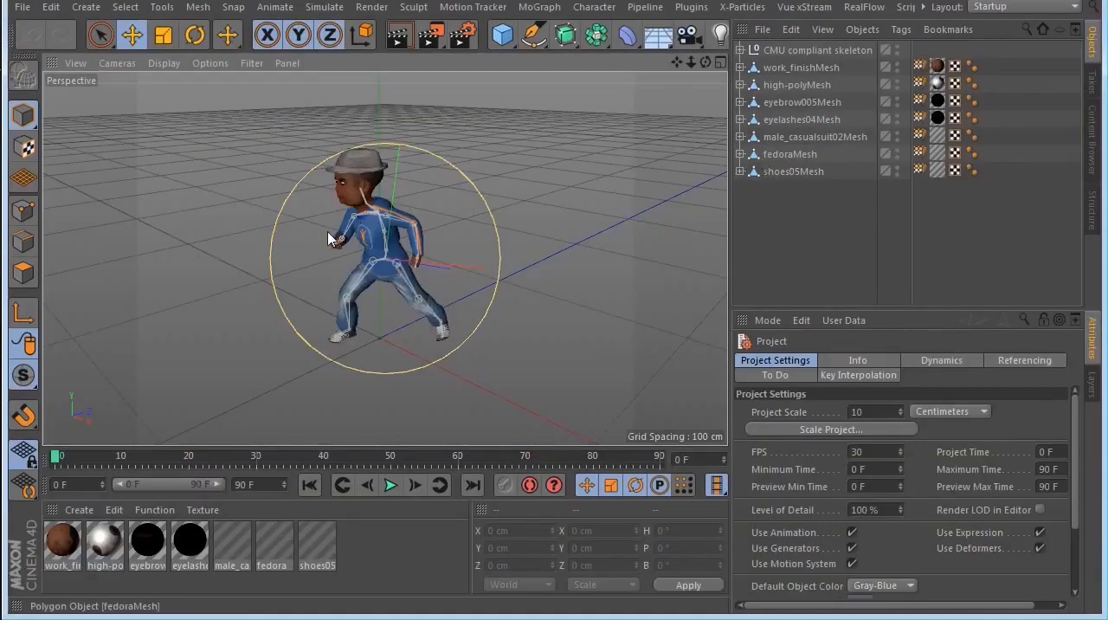
# Step: View the imported figure from the front and render it in the viewport
pyautogui.click(797, 234)
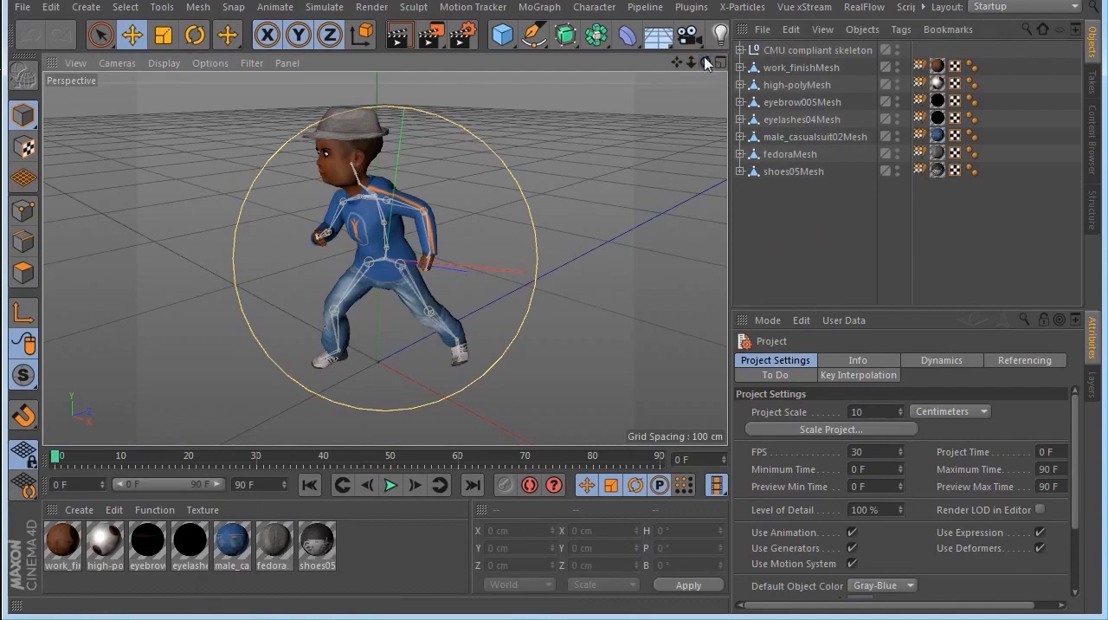
pyautogui.moveTo(703, 69)
pyautogui.mouseDown()
pyautogui.moveTo(458, 64)
pyautogui.moveTo(697, 71)
pyautogui.mouseUp()
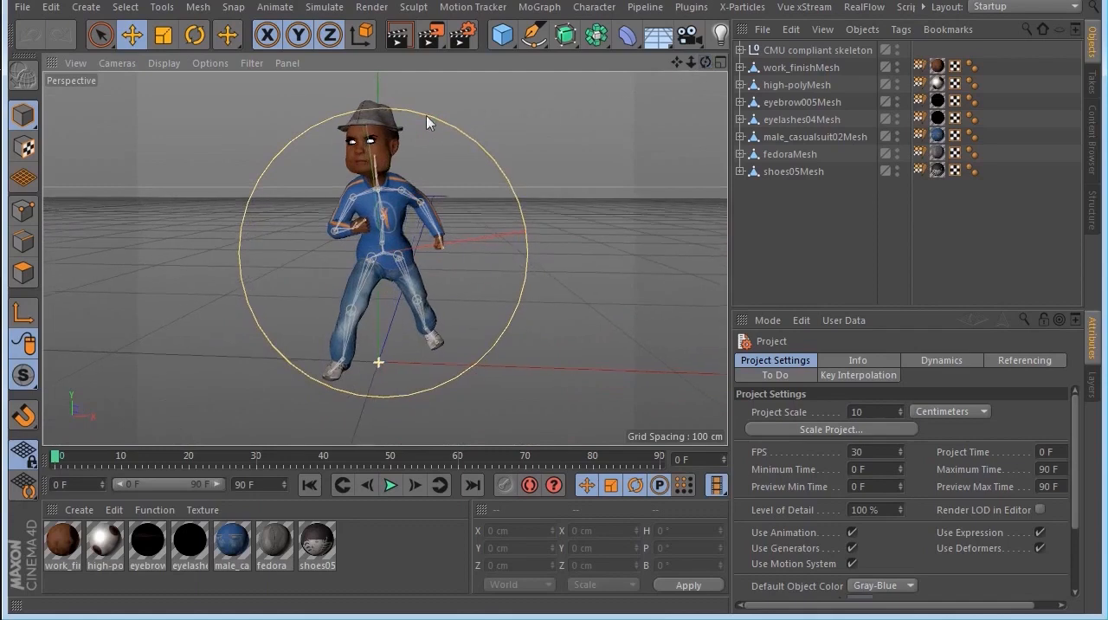
pyautogui.click(400, 37)
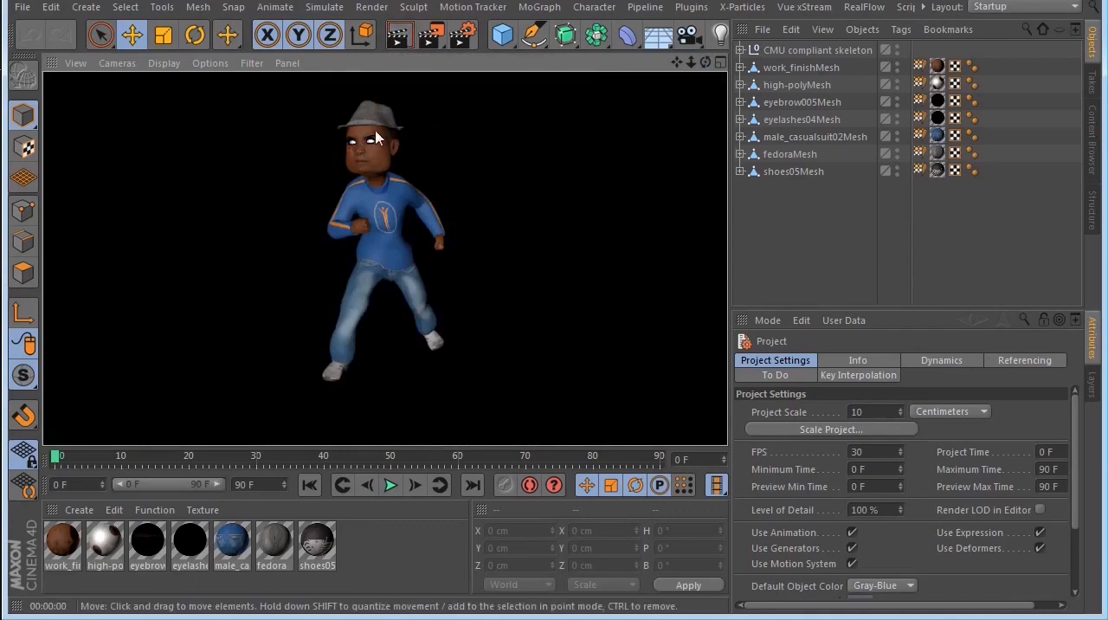
# Step: Frame the figure's eyes and nose in close-up and render the face in the viewport
pyautogui.keyDown('alt'); pyautogui.moveTo(362, 141); pyautogui.dragTo(786, 223, button='right'); pyautogui.keyUp('alt')
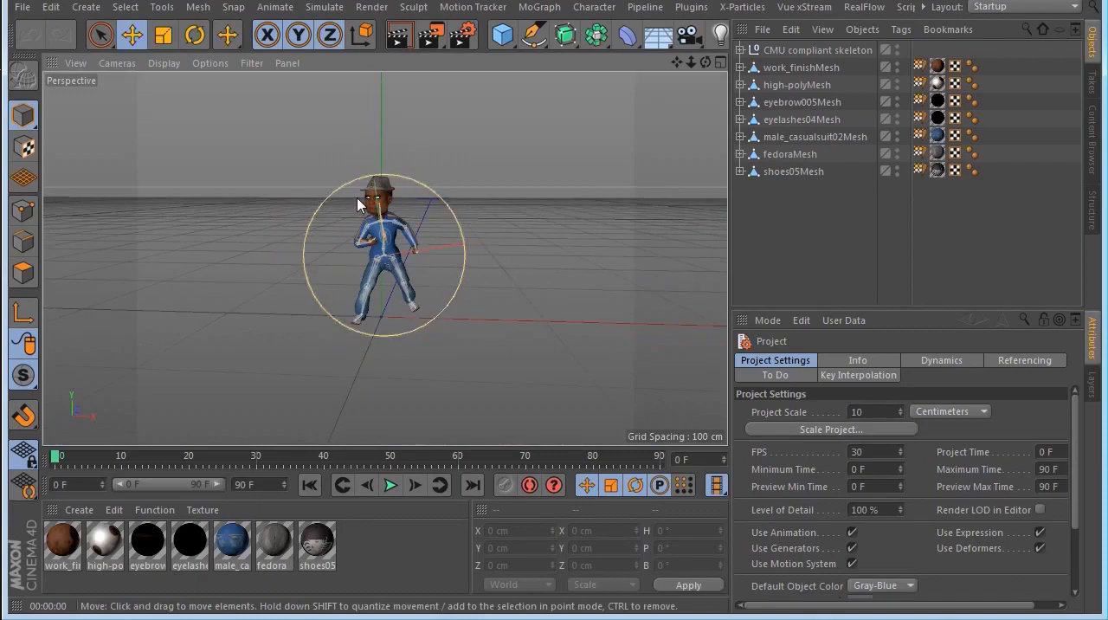
pyautogui.scroll(-2, 355, 177)
pyautogui.scroll(11, 353, 176)
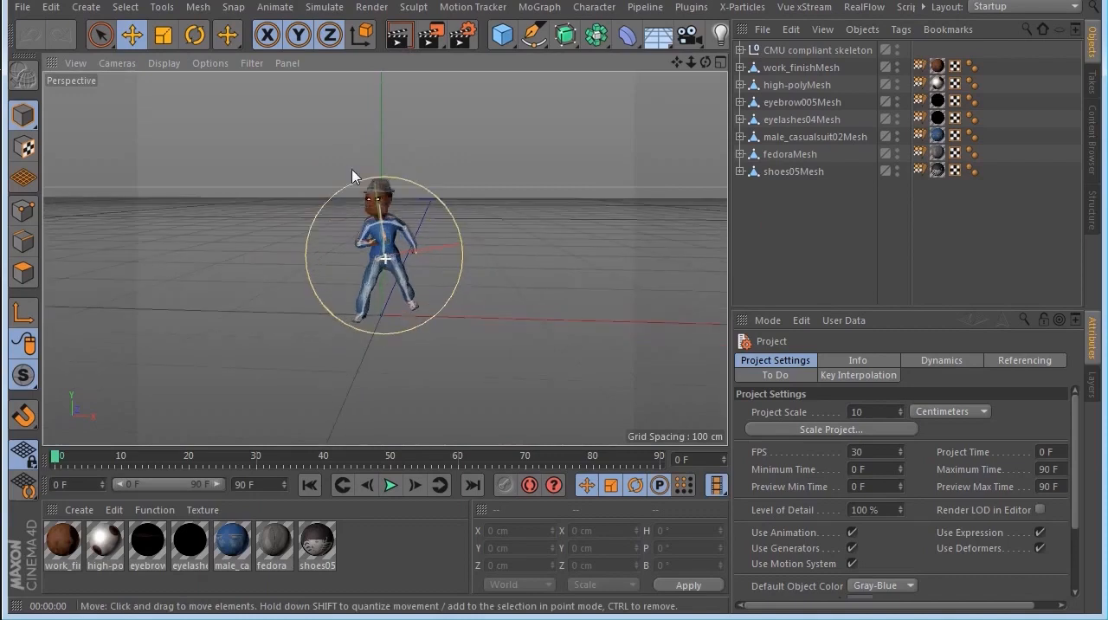
pyautogui.scroll(5, 352, 175)
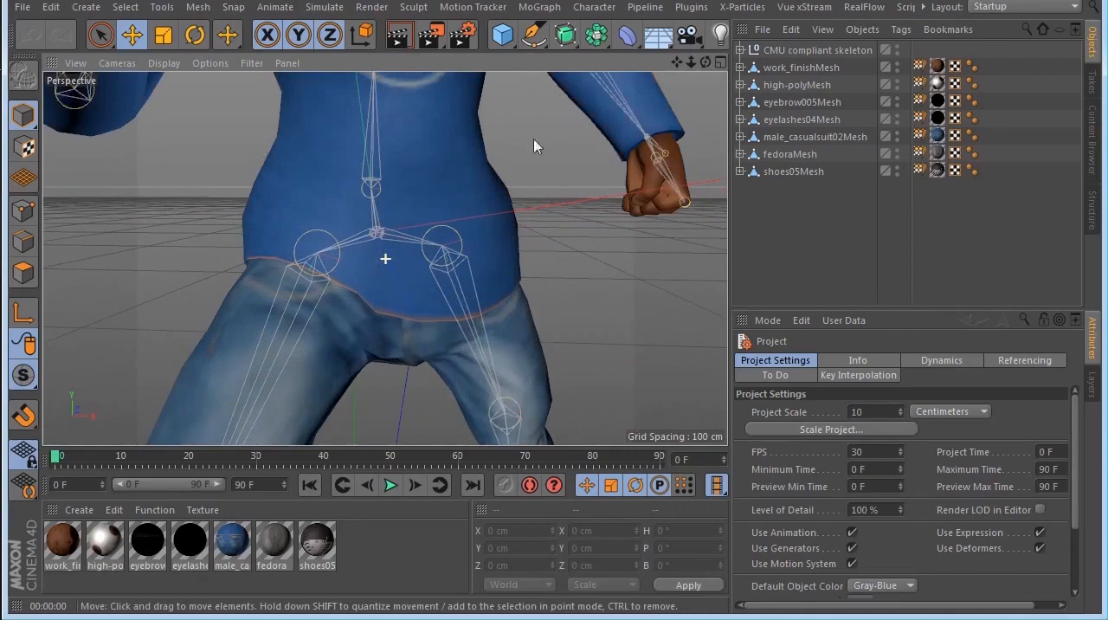
pyautogui.moveTo(677, 63); pyautogui.dragTo(793, 600)
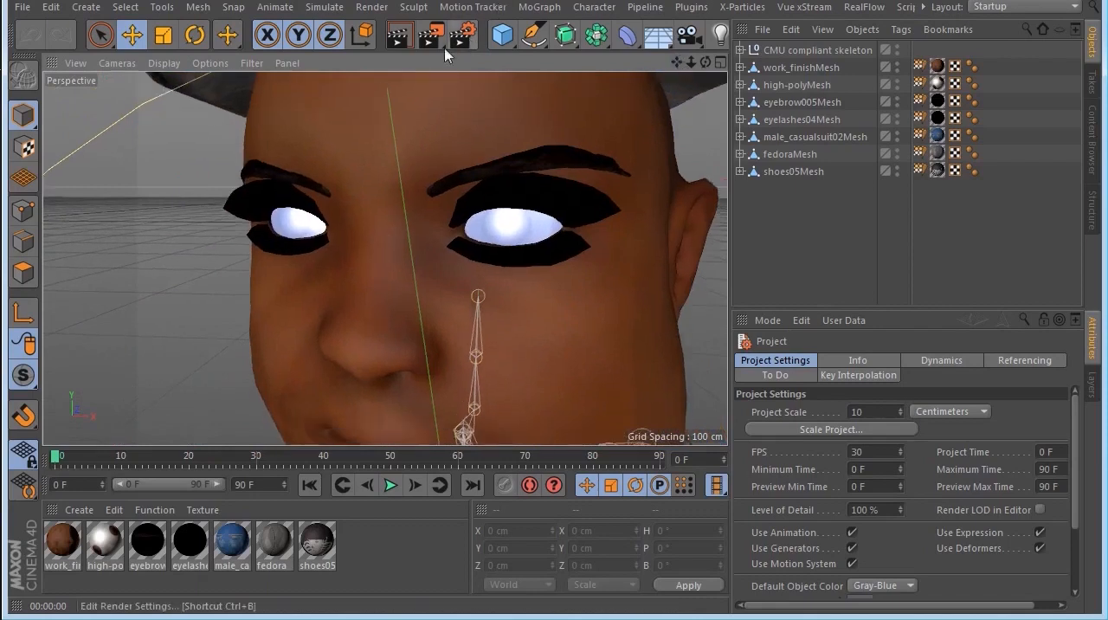
pyautogui.click(402, 40)
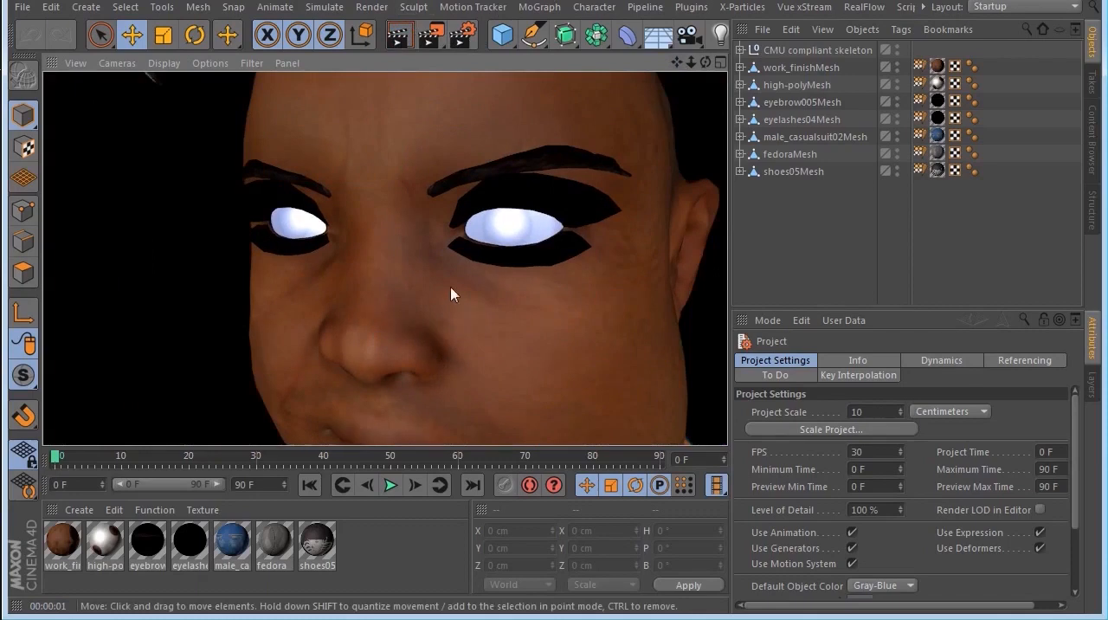
# Step: Turn off Reflectance on the high-poly eye material and render the face again
pyautogui.doubleClick(103, 544)
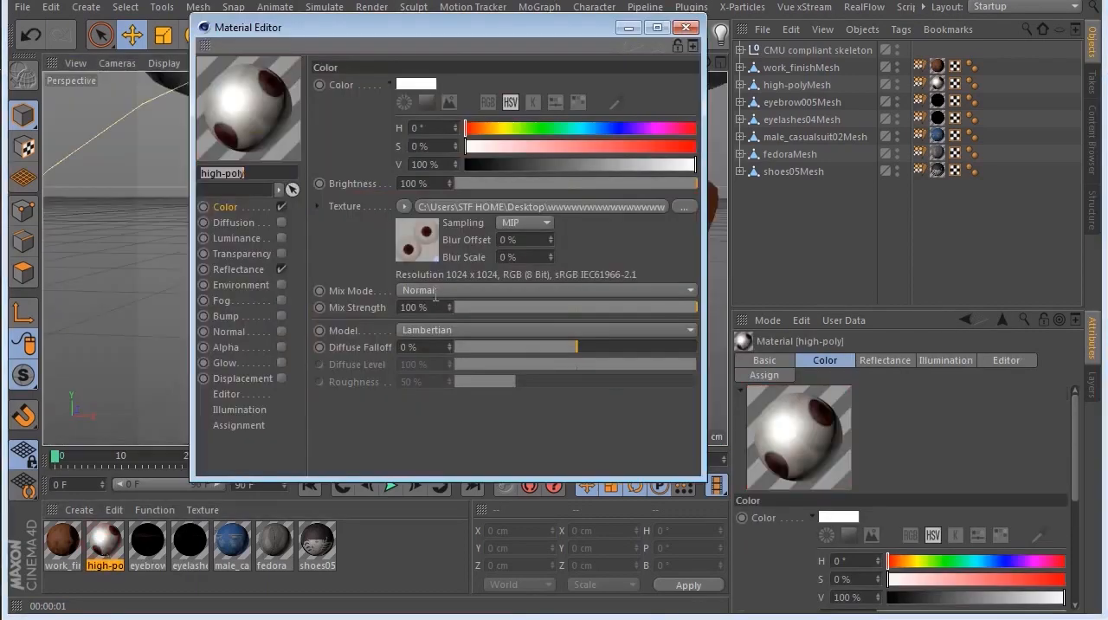
pyautogui.click(281, 269)
pyautogui.moveTo(303, 35); pyautogui.dragTo(619, 143)
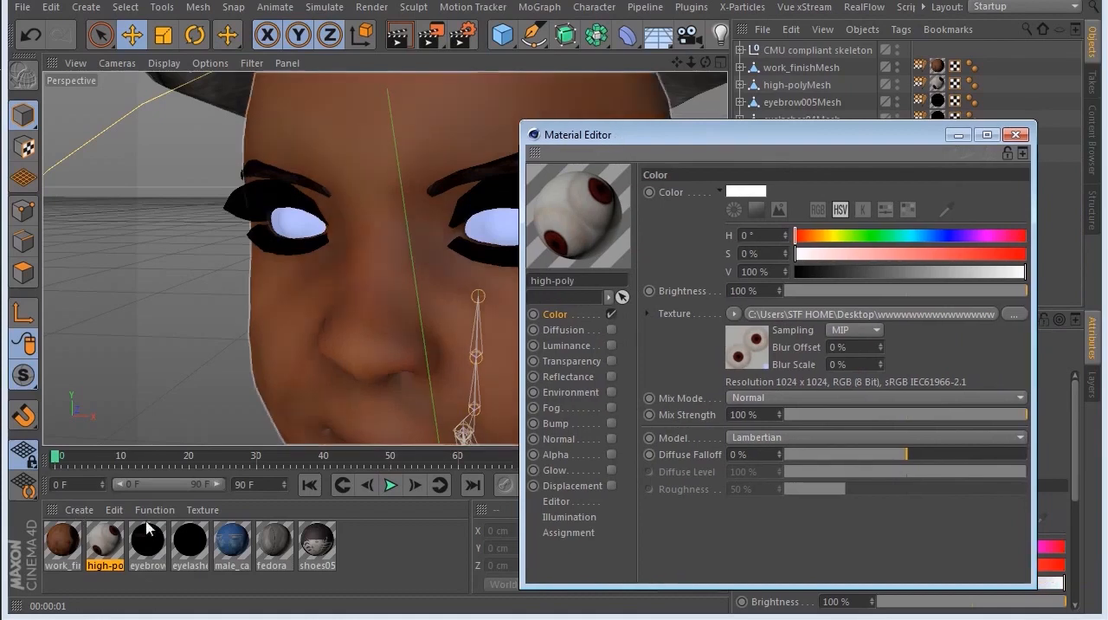
pyautogui.click(399, 32)
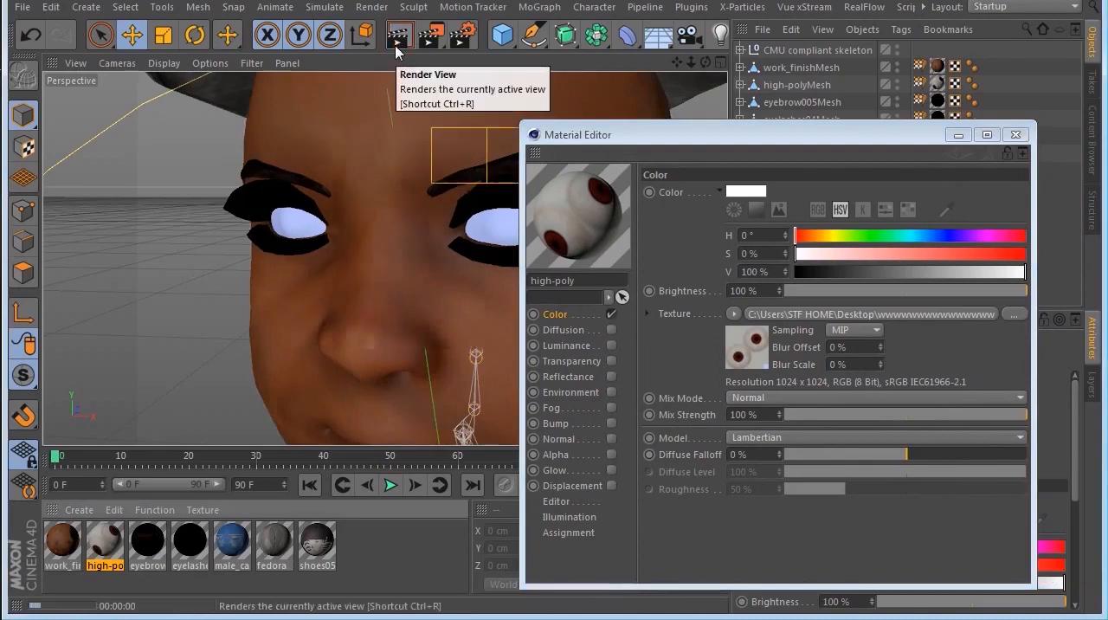
# Step: Examine the work_finish, eyelashes04, eyebrow005, shoes05 and fedora materials in the Material Editor
pyautogui.click(58, 543)
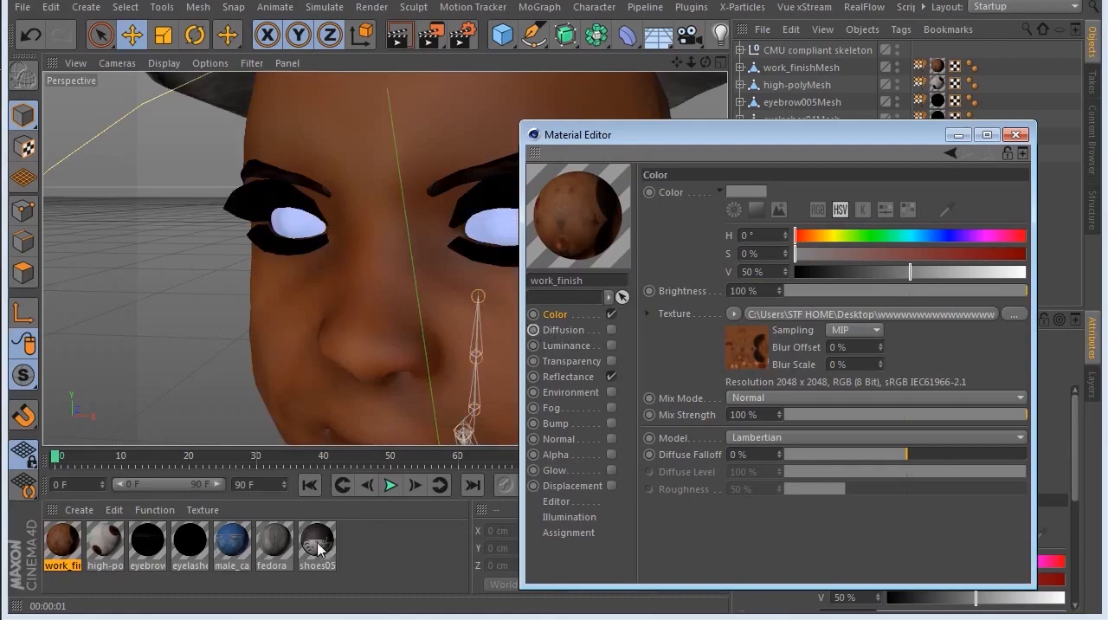
pyautogui.click(194, 539)
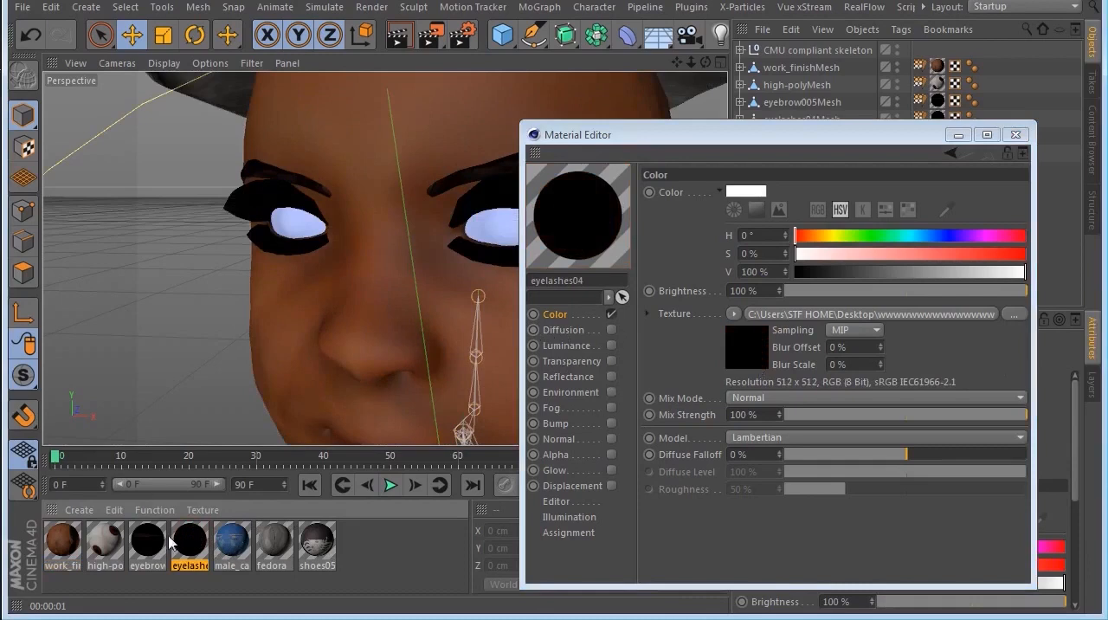
pyautogui.click(146, 545)
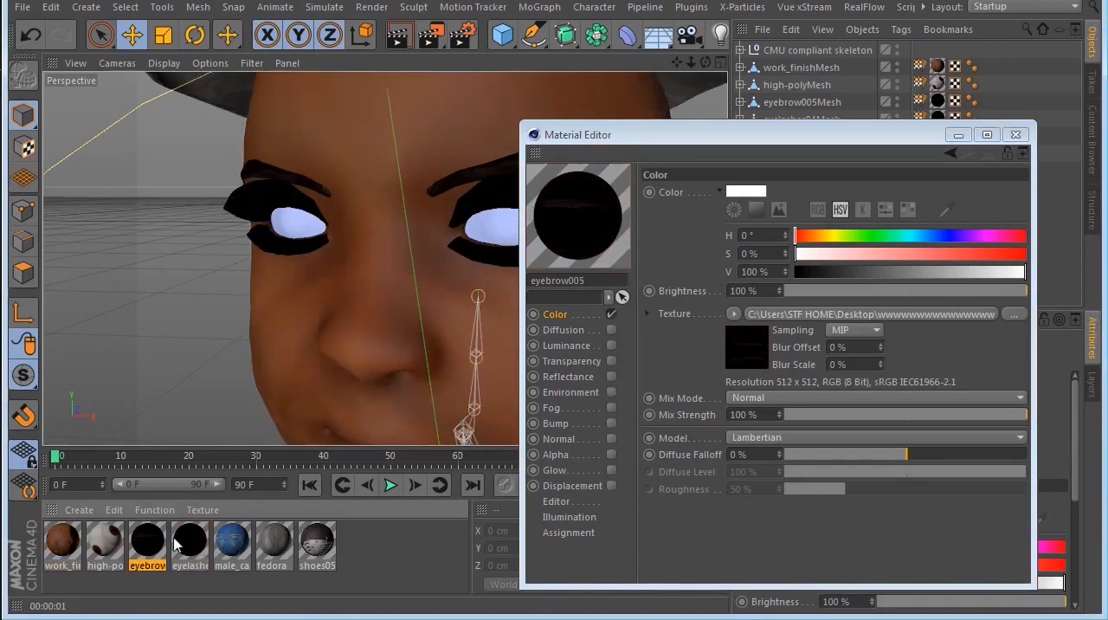
pyautogui.click(318, 542)
pyautogui.click(274, 544)
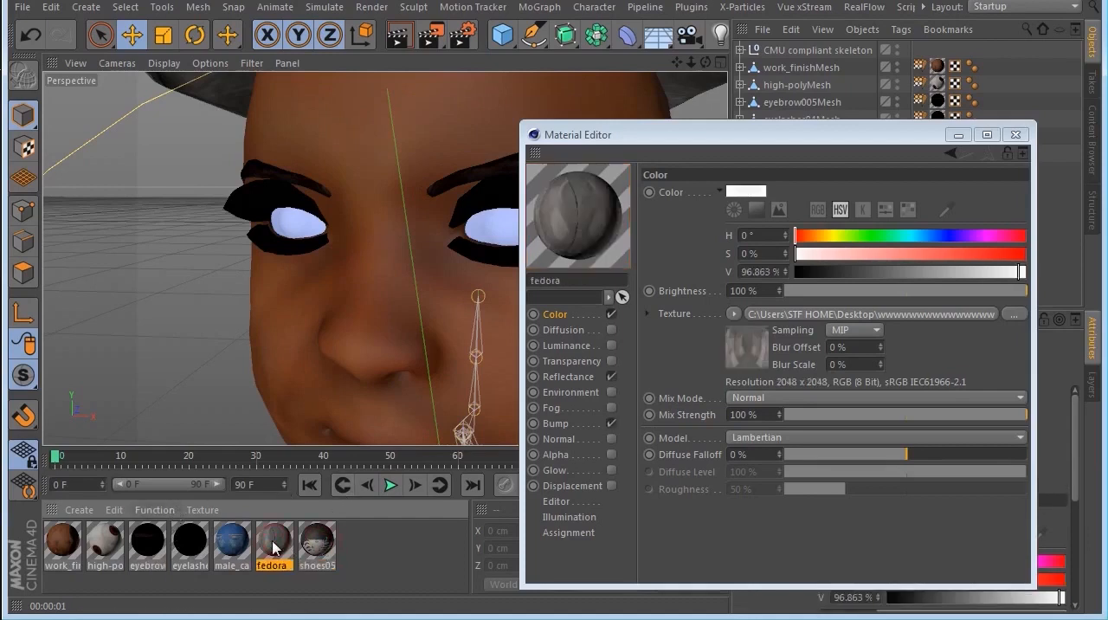
# Step: Examine the eyelashes04 material, close the Material Editor and frame the figure with its skeleton in the viewport
pyautogui.click(191, 543)
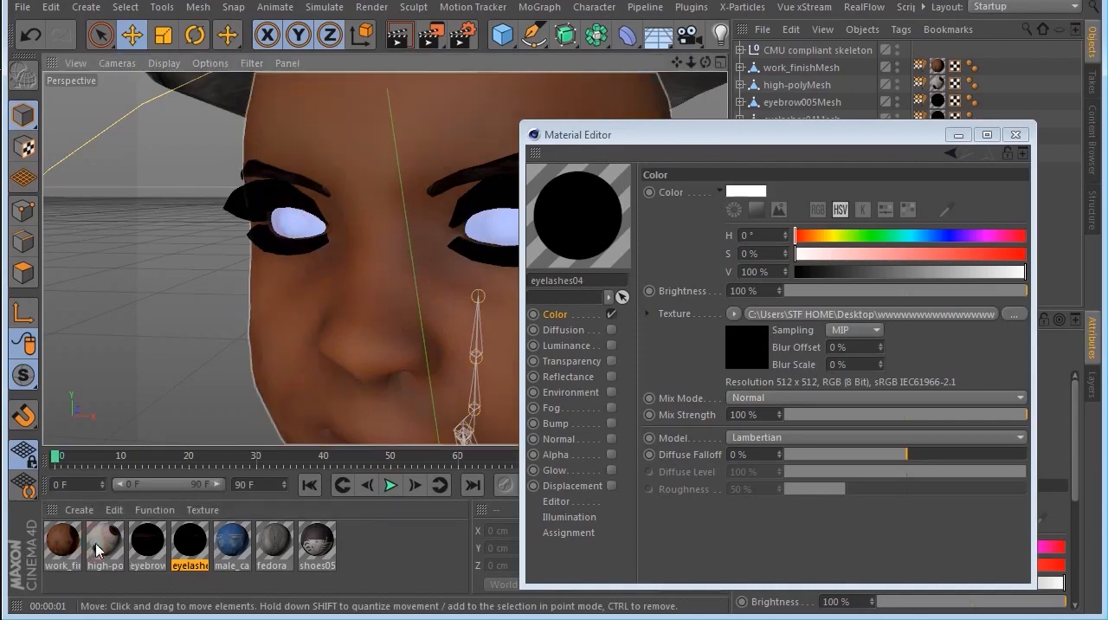
pyautogui.click(1015, 134)
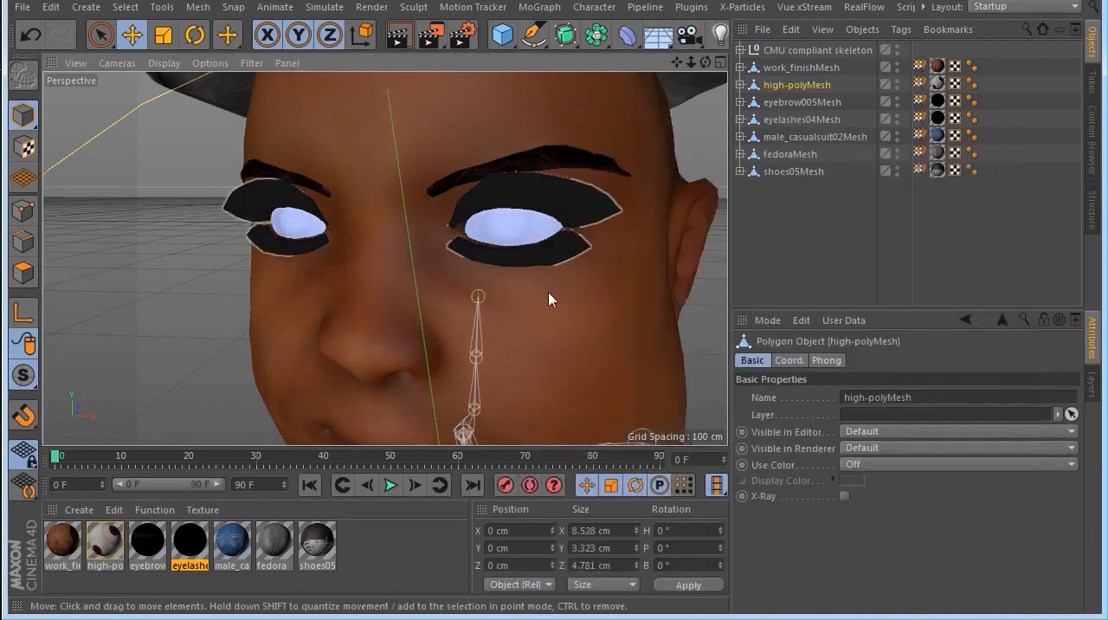
pyautogui.press('h')
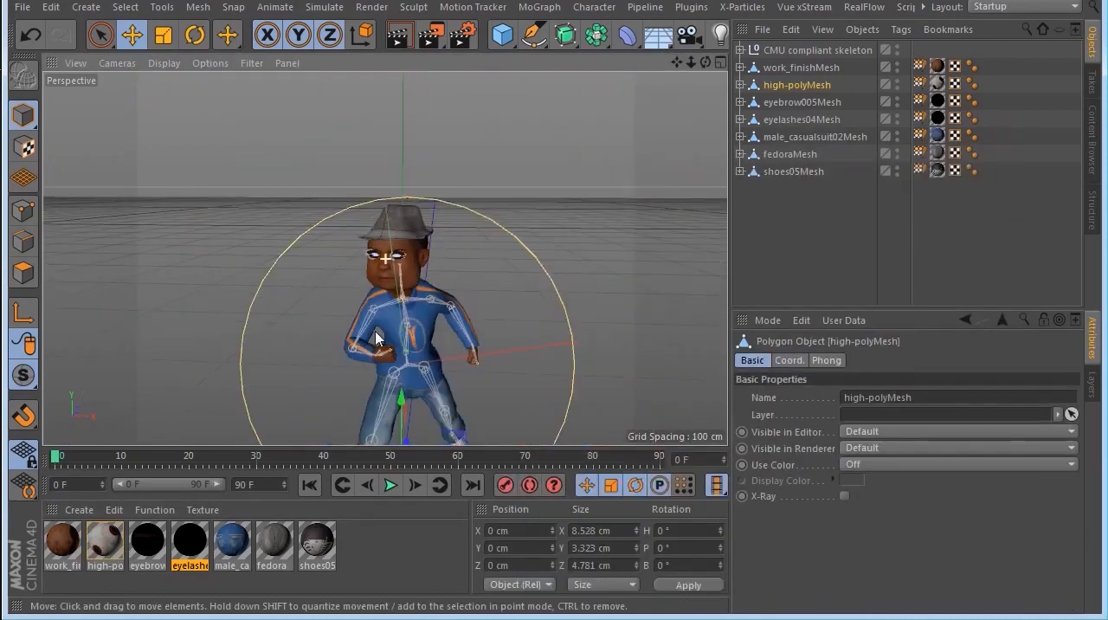
pyautogui.scroll(3, 375, 336)
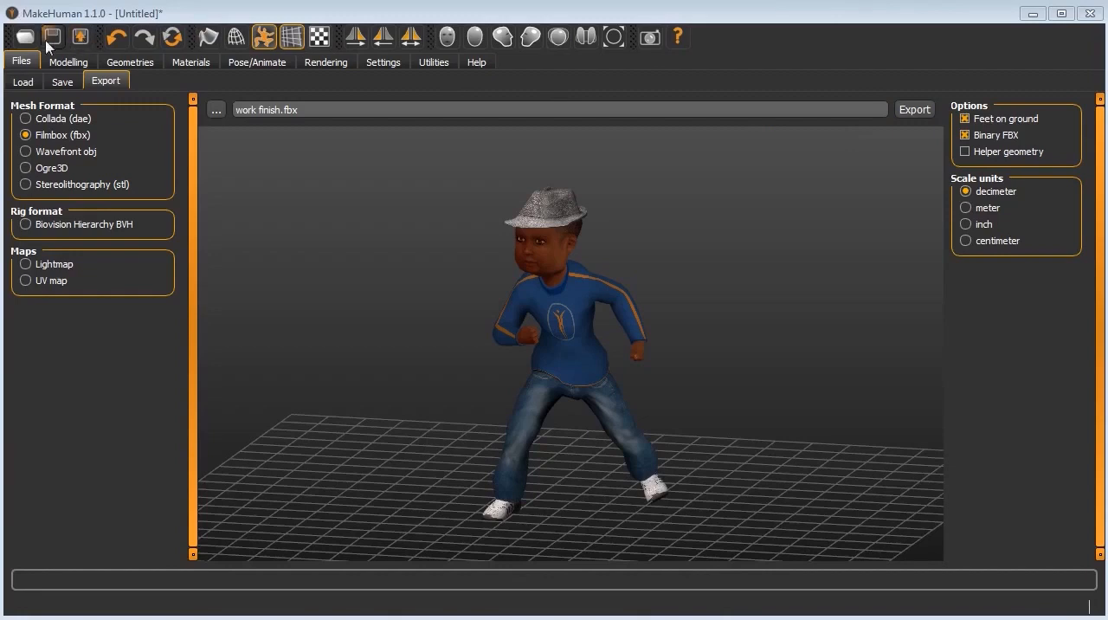
# Step: Switch to MakeHuman and export the posed figure as a Wavefront obj file named work finish
pyautogui.click(80, 38)
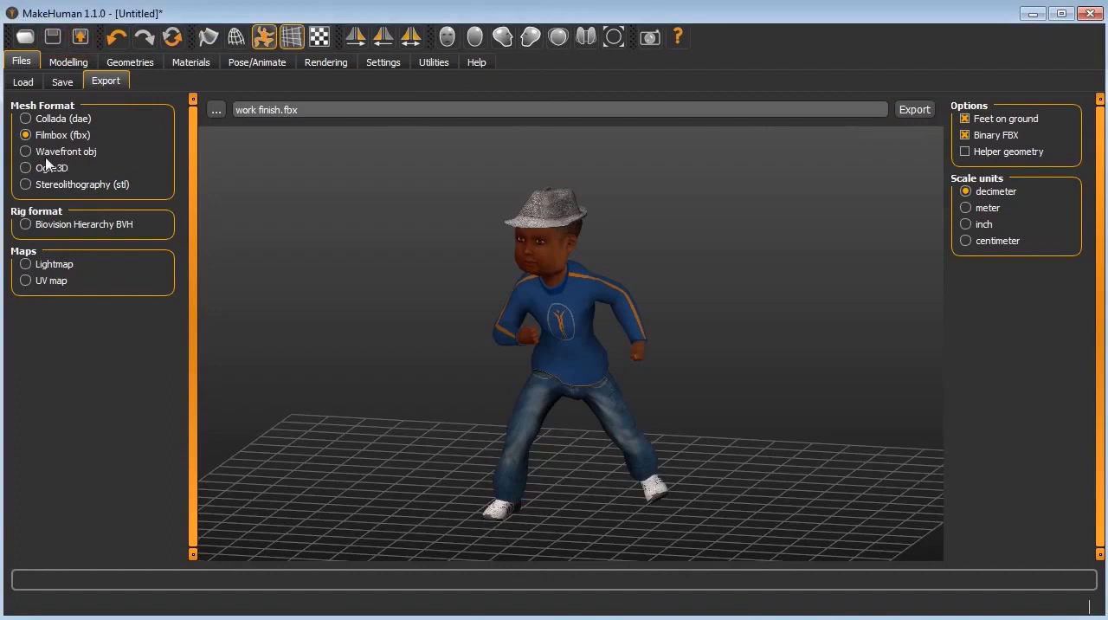
pyautogui.click(69, 154)
pyautogui.click(916, 110)
pyautogui.click(1030, 15)
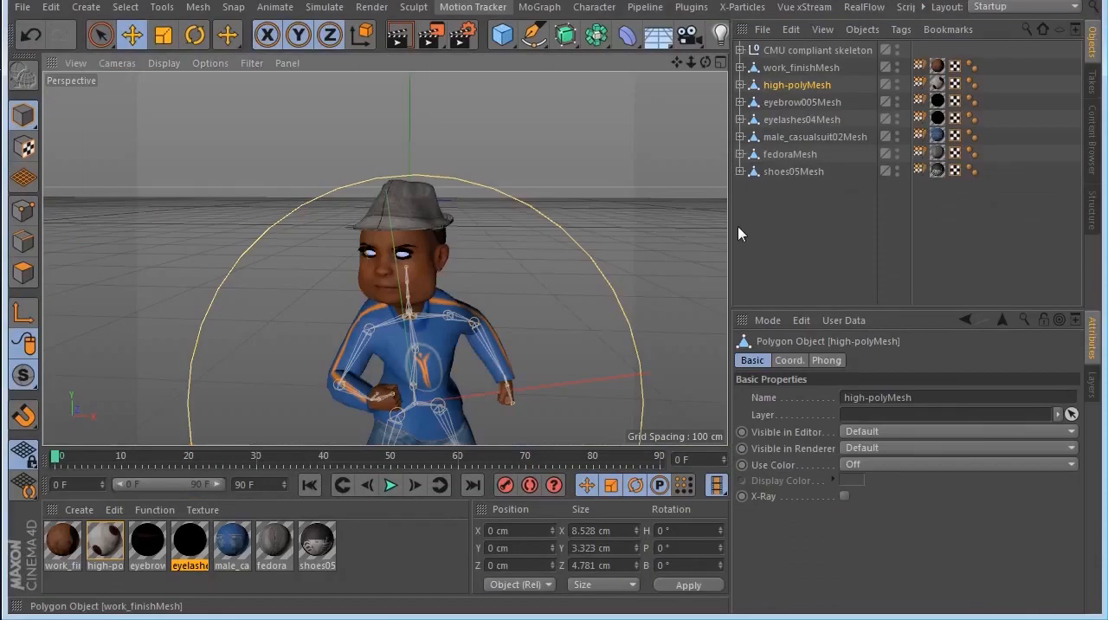
# Step: Switch to Cinema 4D and open the work finish OBJ file with the Default import preset
pyautogui.click(24, 14)
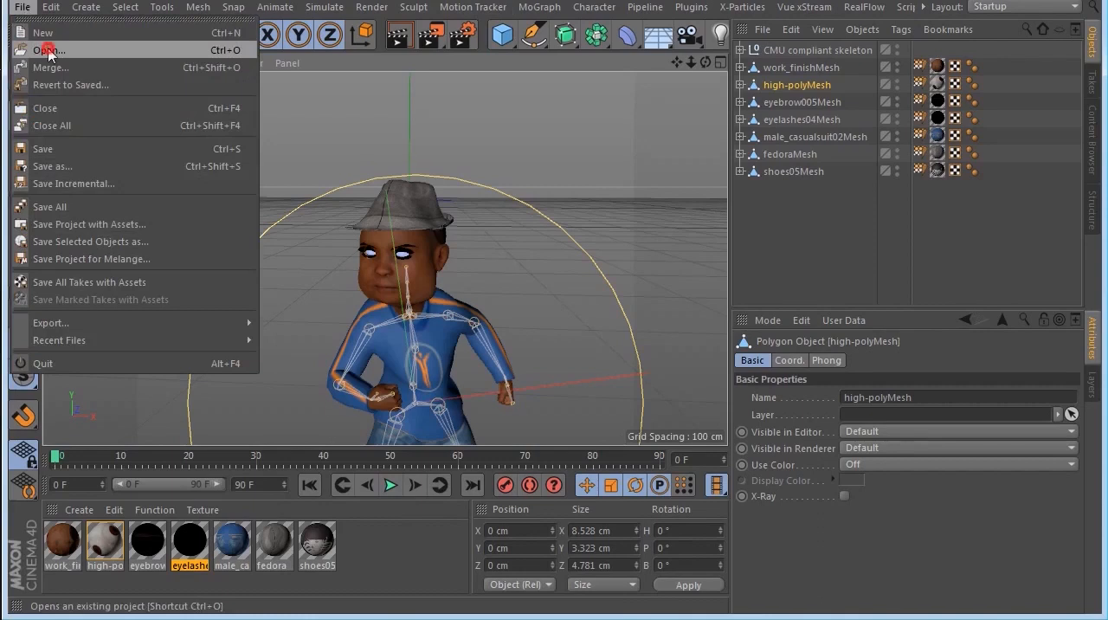
pyautogui.click(48, 50)
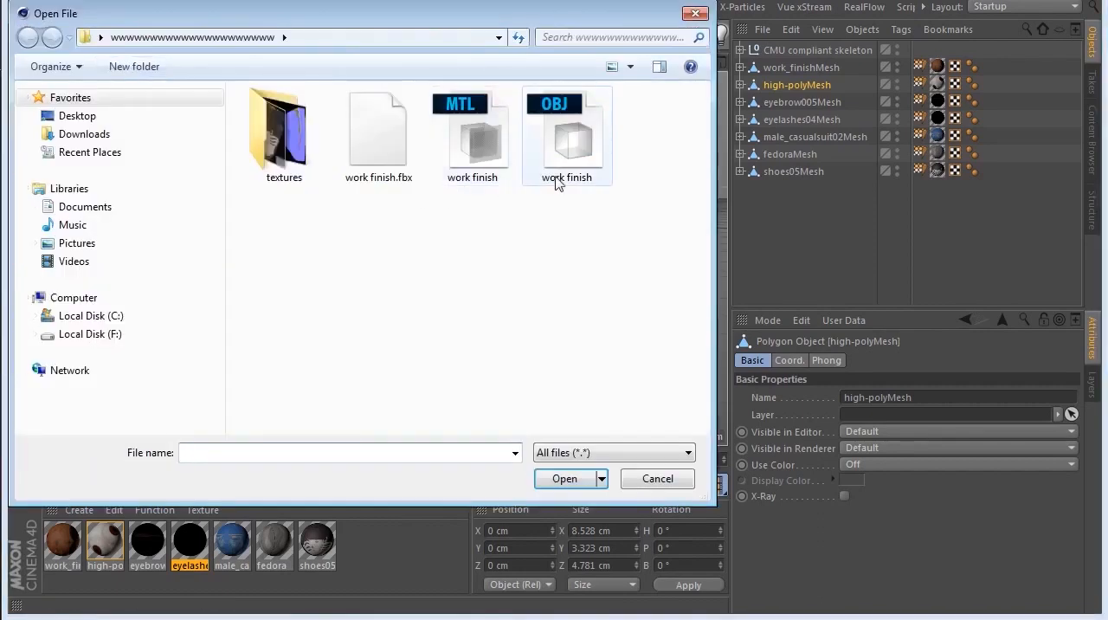
pyautogui.click(580, 147)
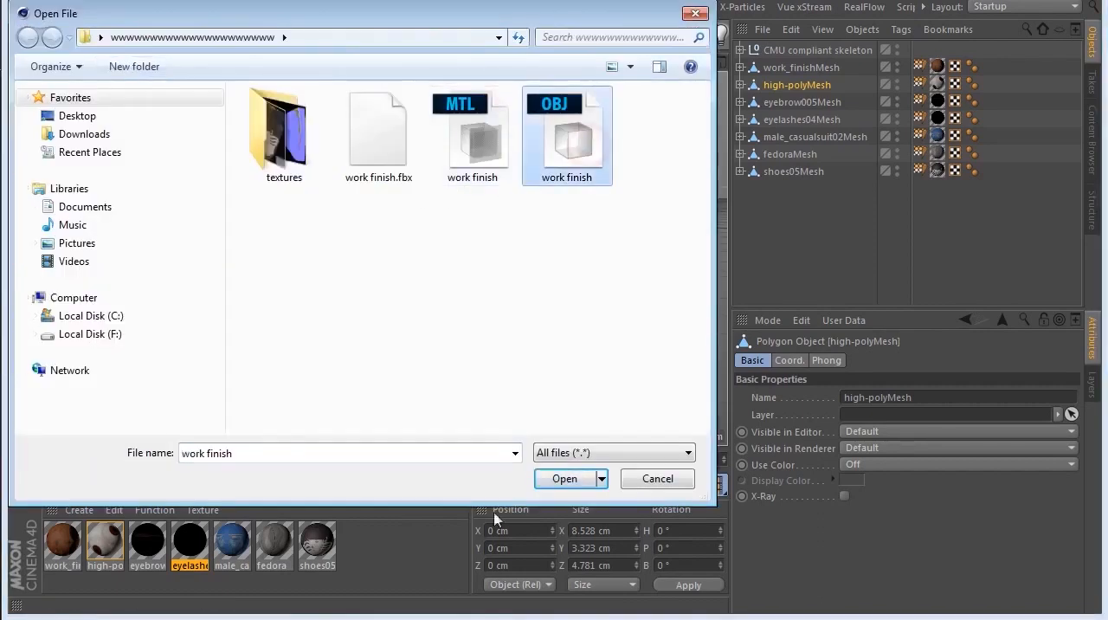
pyautogui.click(571, 480)
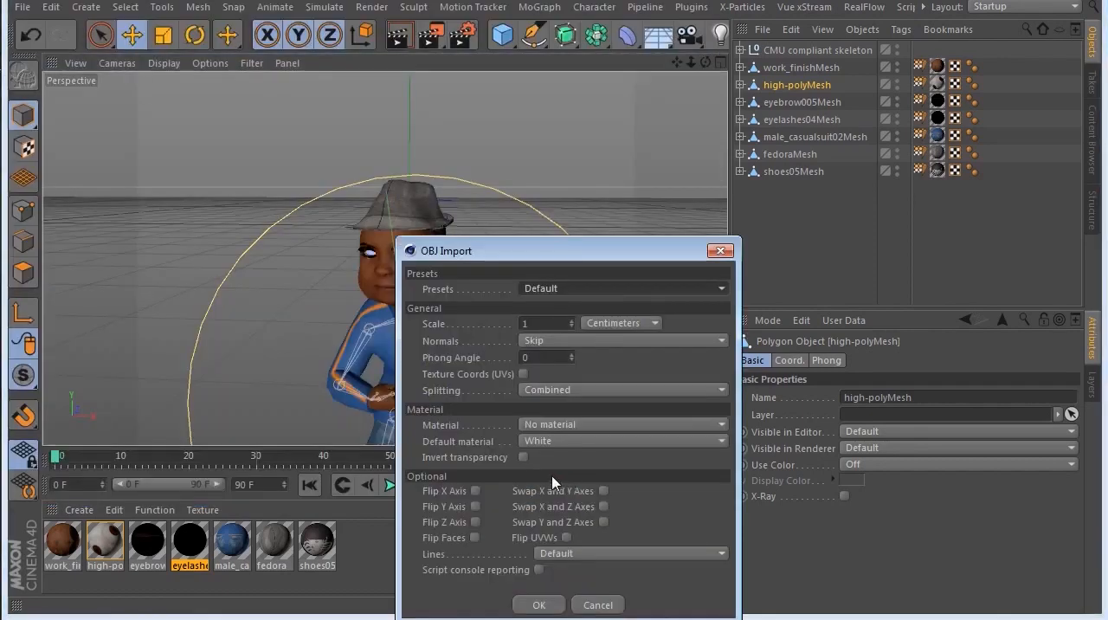
pyautogui.click(540, 605)
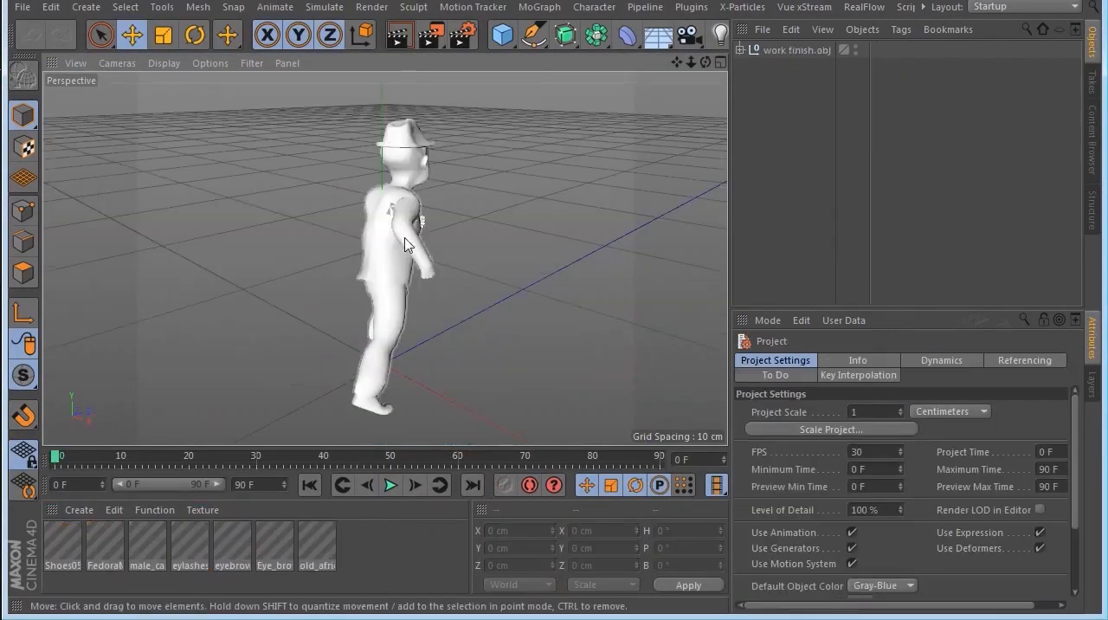
# Step: View the untextured OBJ figure from the front and side
pyautogui.click(584, 182)
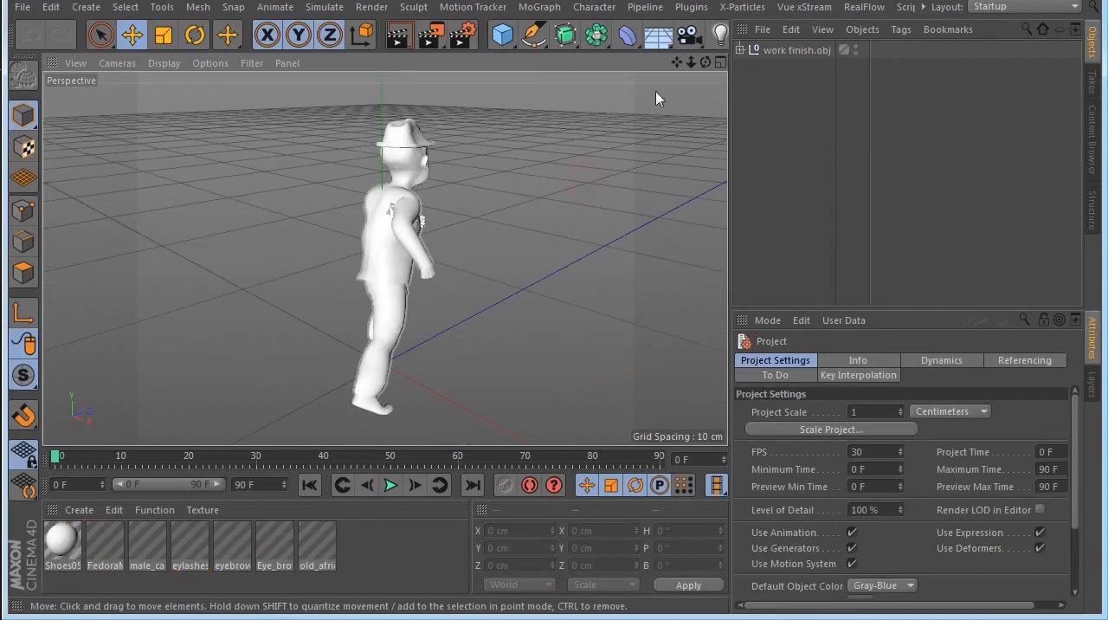
pyautogui.moveTo(705, 63); pyautogui.dragTo(347, 31)
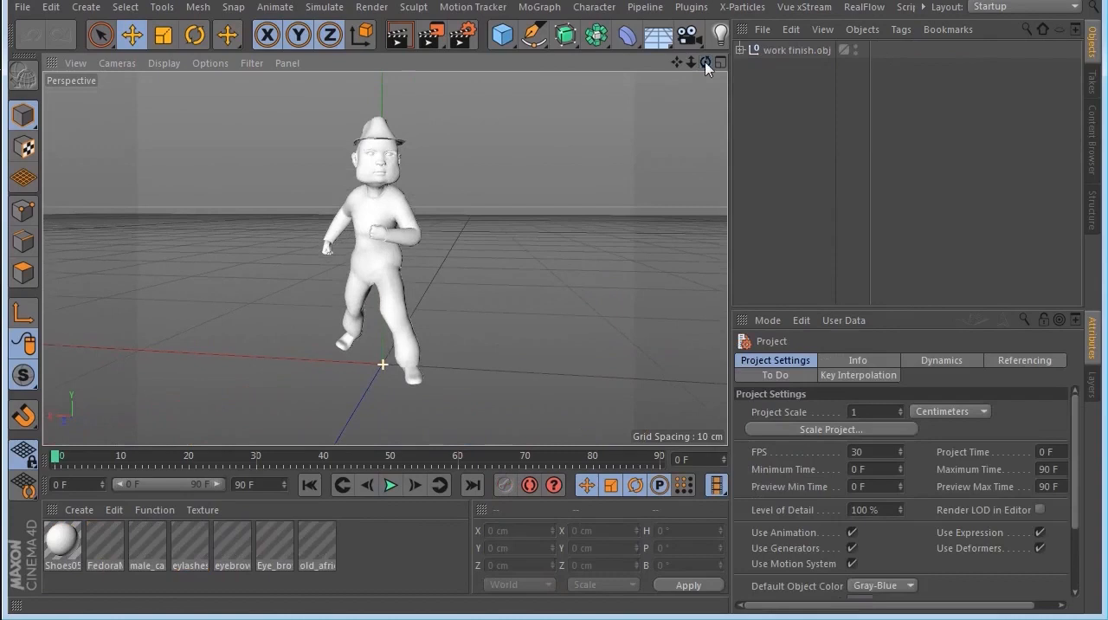
pyautogui.scroll(-3, 399, 268)
pyautogui.scroll(-2, 399, 261)
pyautogui.scroll(5, 400, 262)
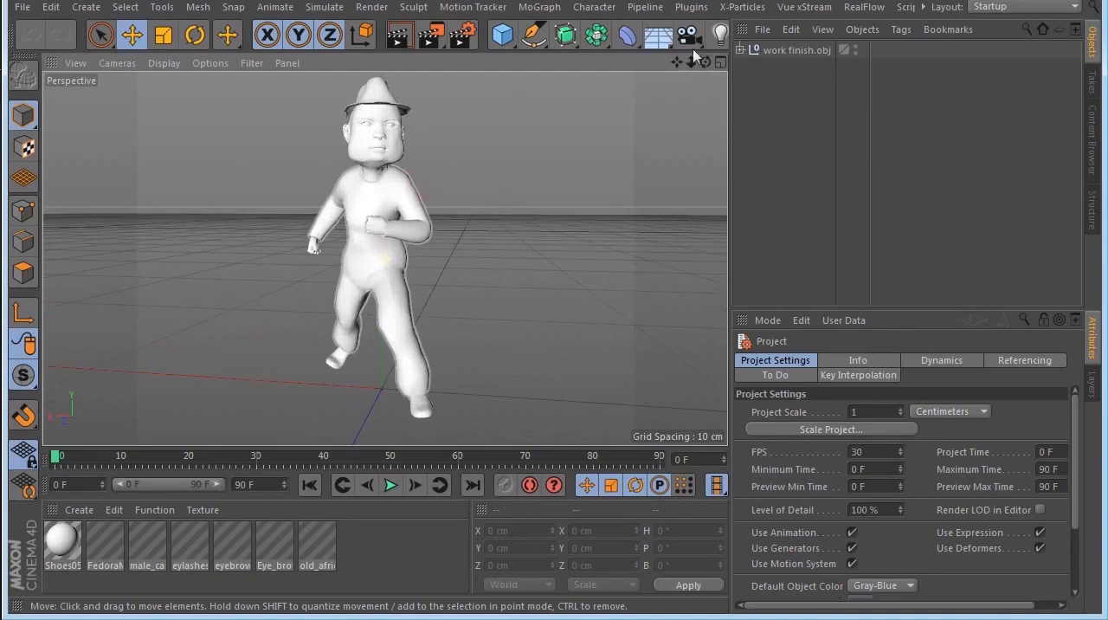
pyautogui.moveTo(706, 61); pyautogui.dragTo(651, 63)
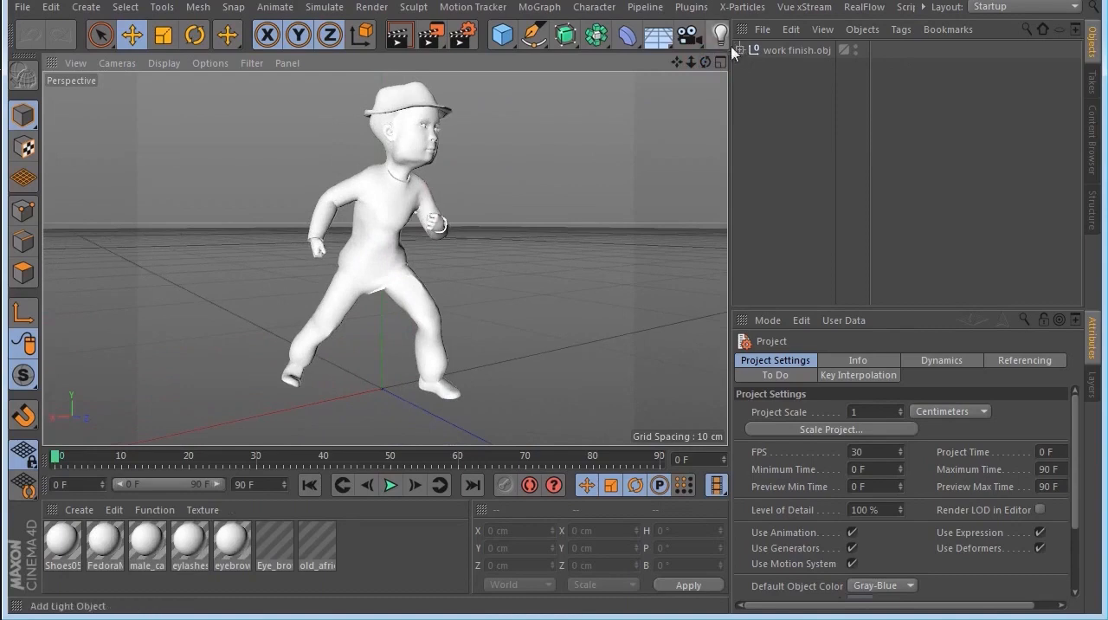
# Step: Expand the work finish.obj hierarchy and inspect the base and eyebrow005 meshes and the eyebrow005 material
pyautogui.click(740, 49)
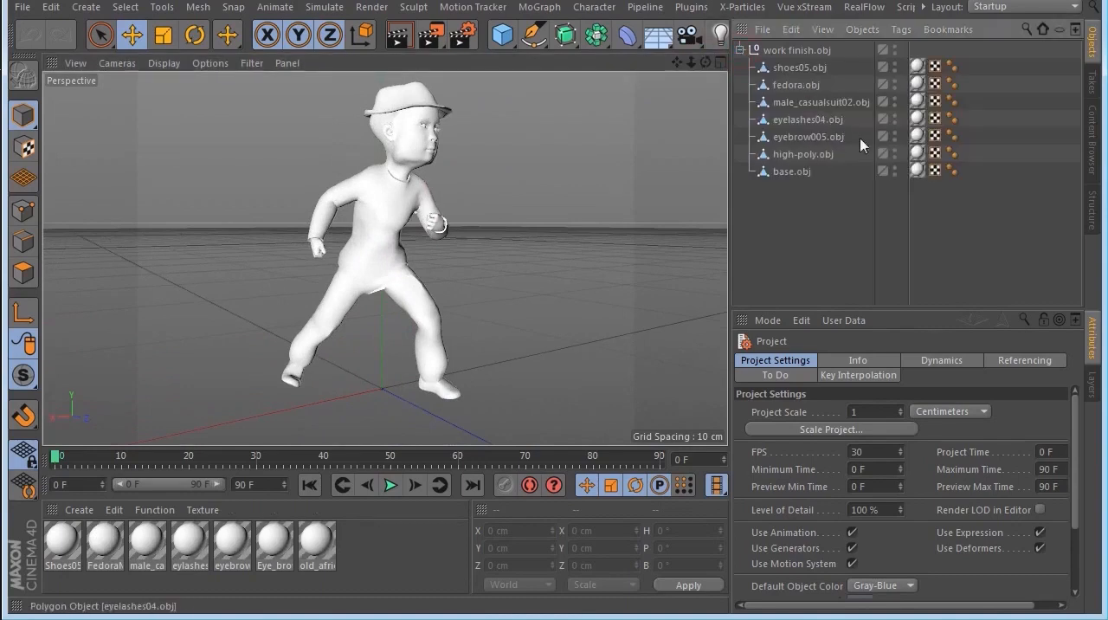
pyautogui.click(792, 171)
pyautogui.click(802, 137)
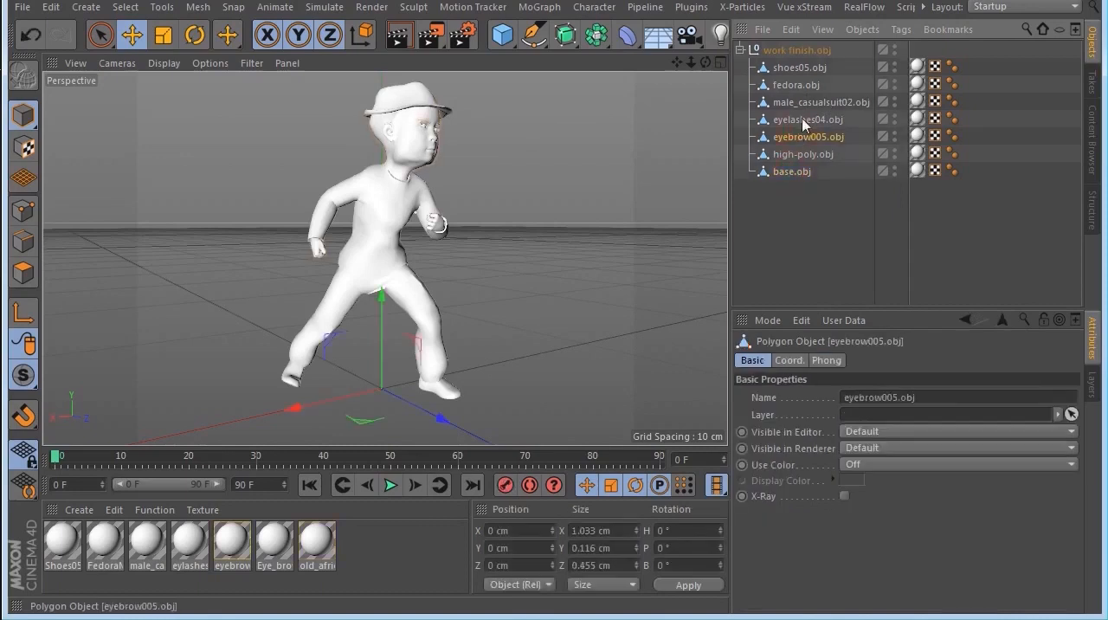
pyautogui.click(234, 544)
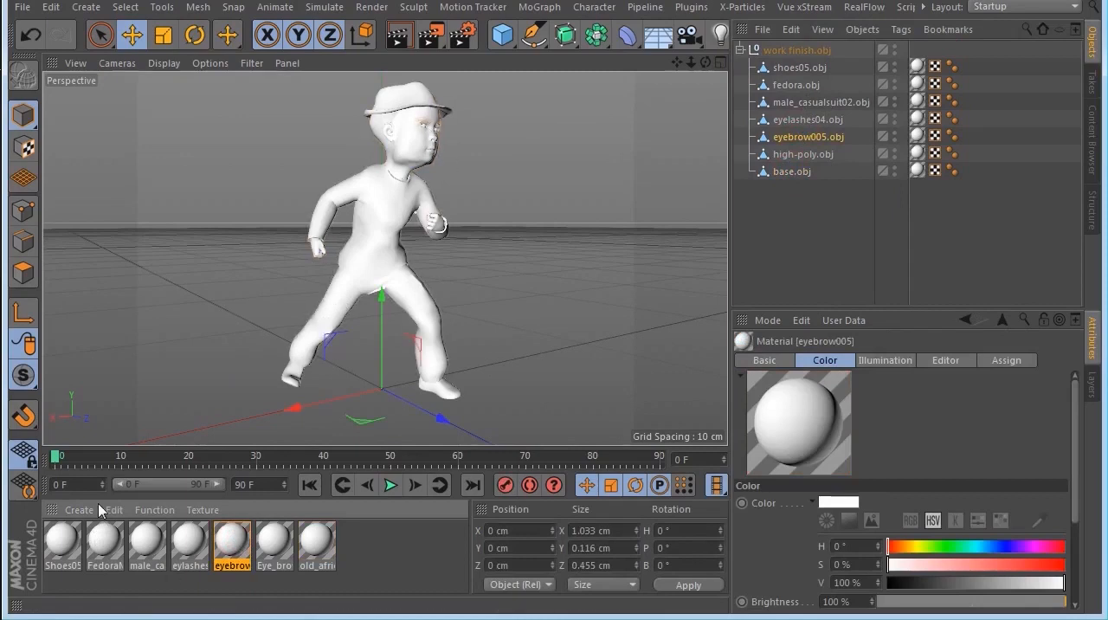
# Step: Load the eyebrow005 image from the textures folder as the Shoes05 material's Color texture and close the Material Editor
pyautogui.click(63, 537)
pyautogui.doubleClick(62, 537)
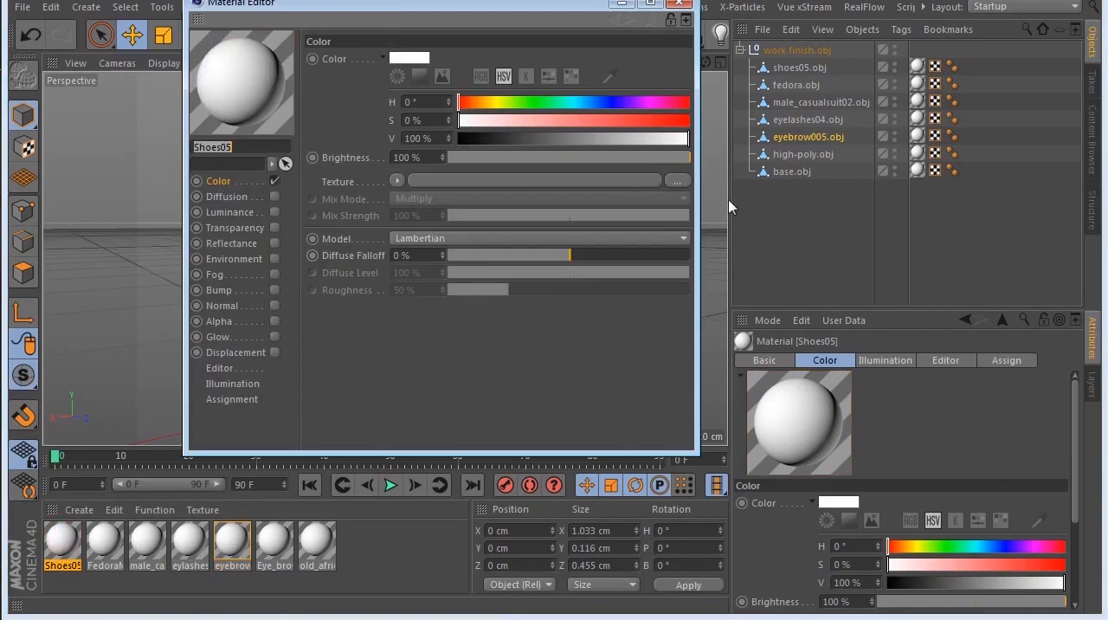
pyautogui.click(675, 180)
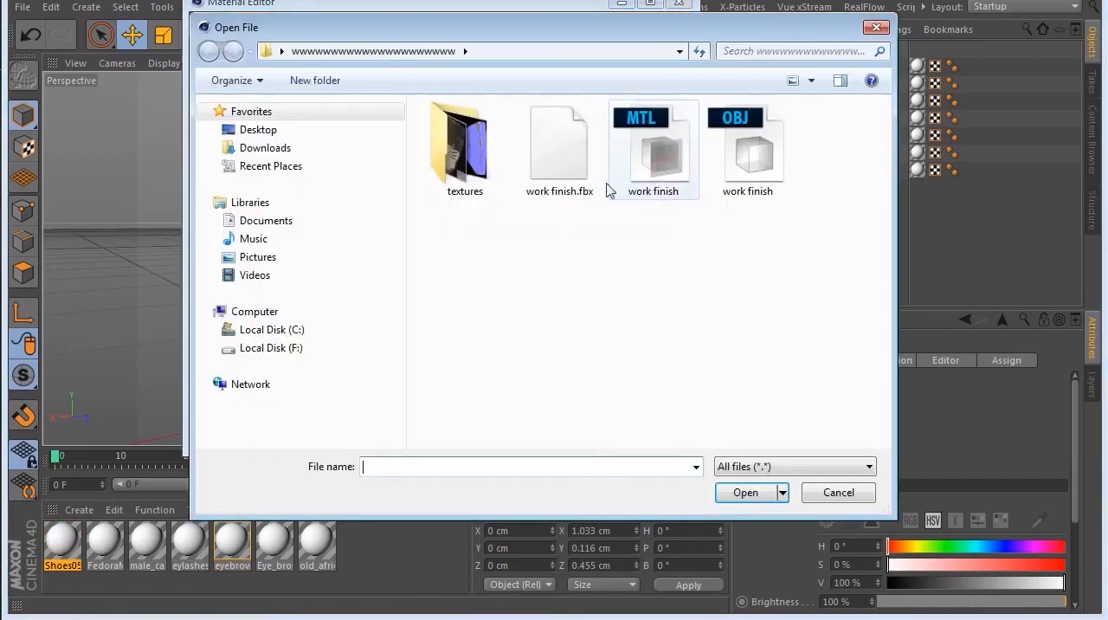
pyautogui.doubleClick(497, 172)
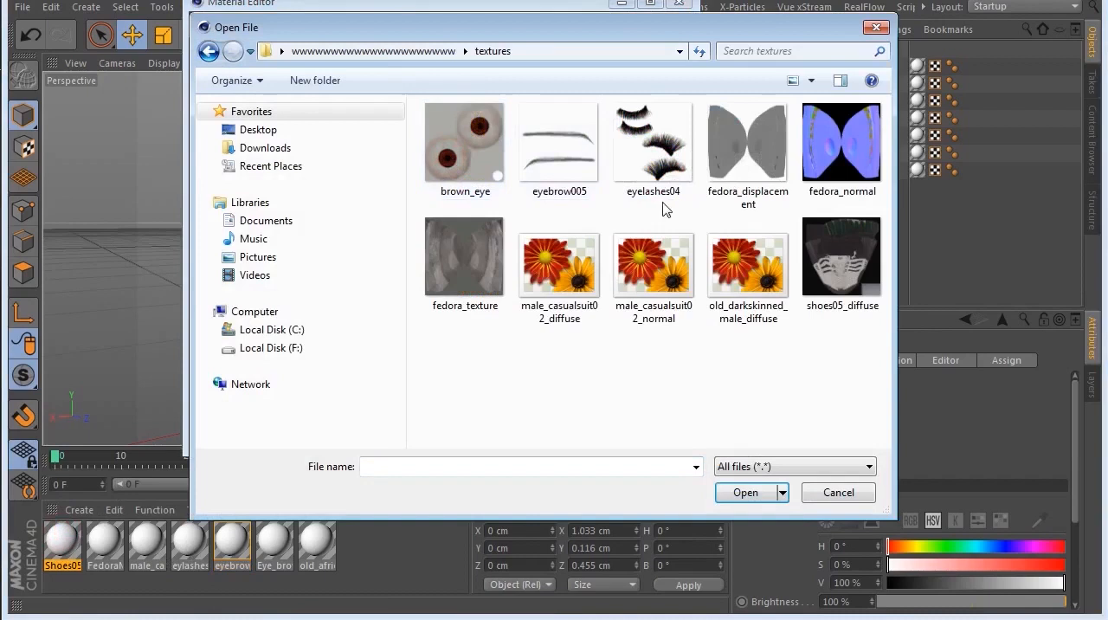
pyautogui.moveTo(379, 30); pyautogui.dragTo(637, 78)
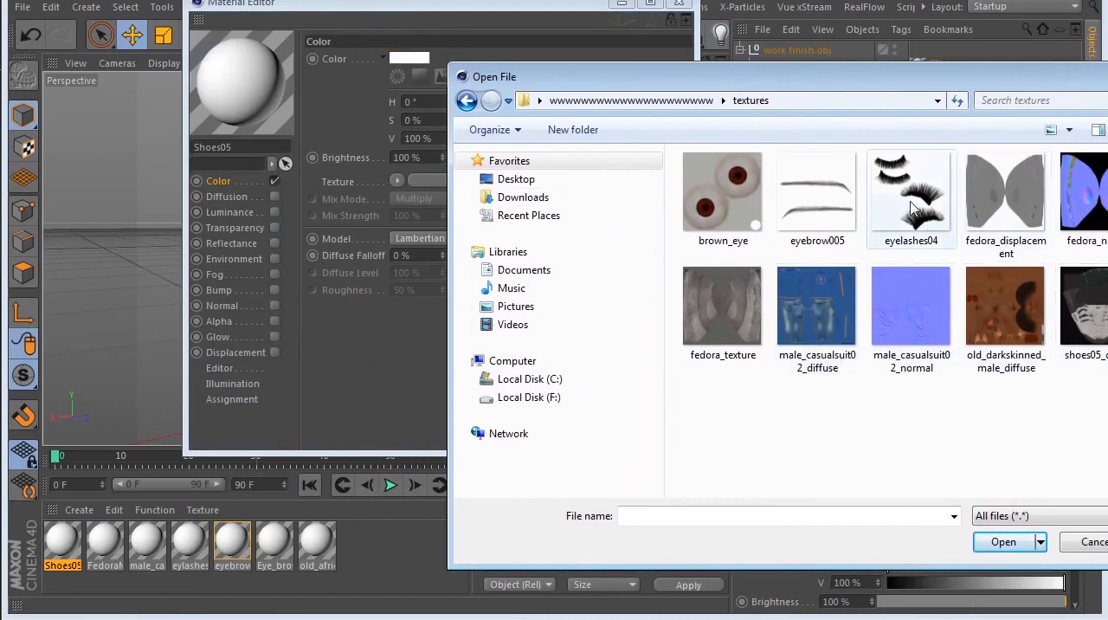
pyautogui.click(817, 194)
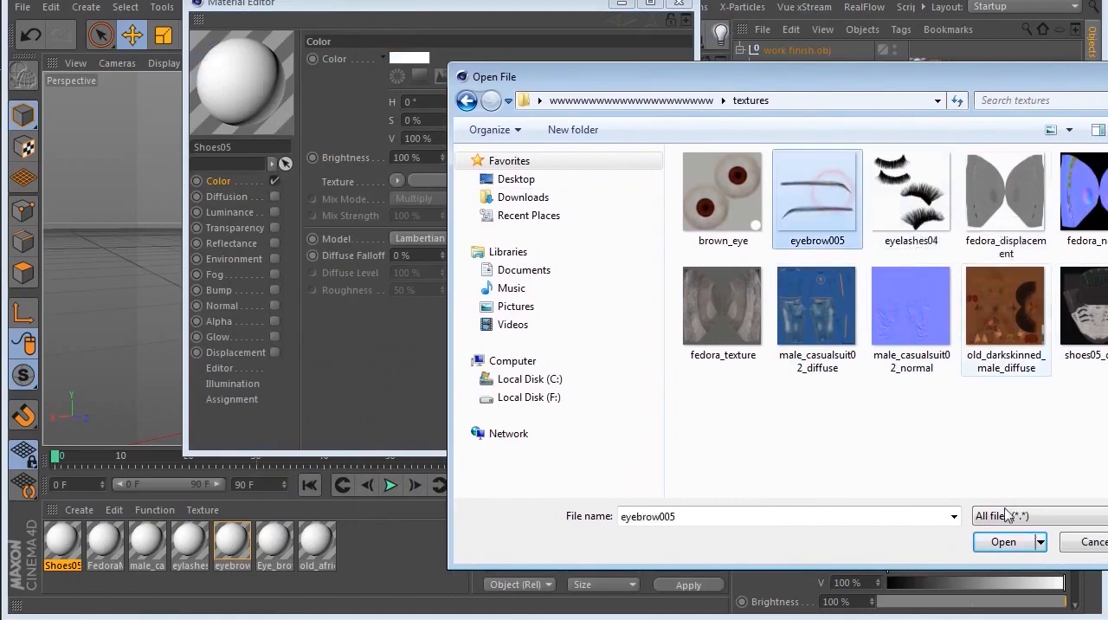
pyautogui.click(1002, 541)
pyautogui.click(661, 329)
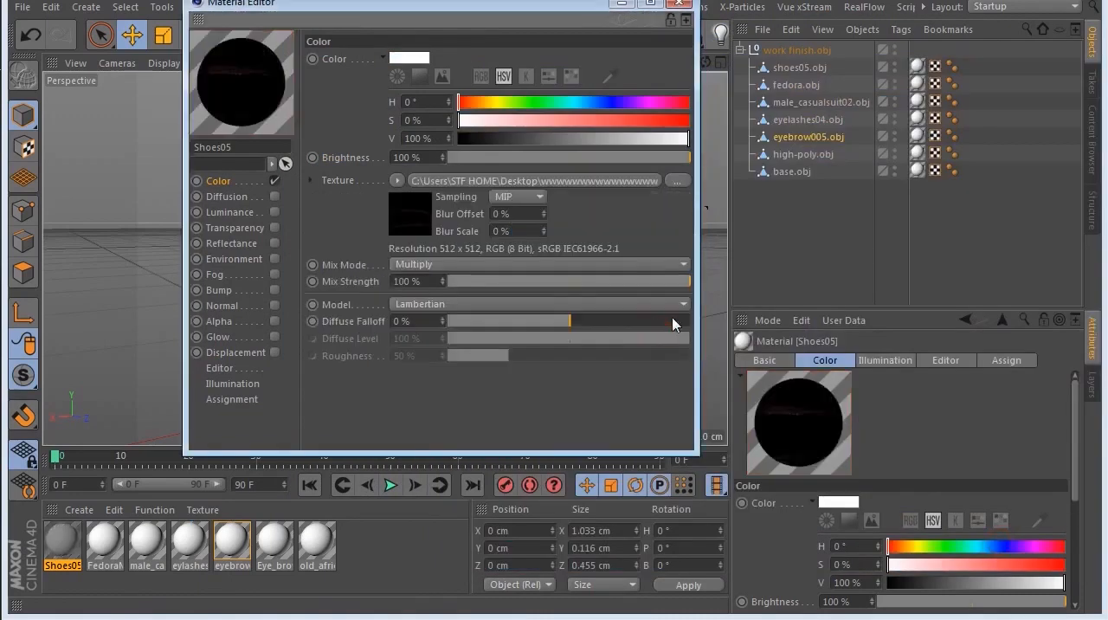
pyautogui.moveTo(565, 5); pyautogui.dragTo(547, 43)
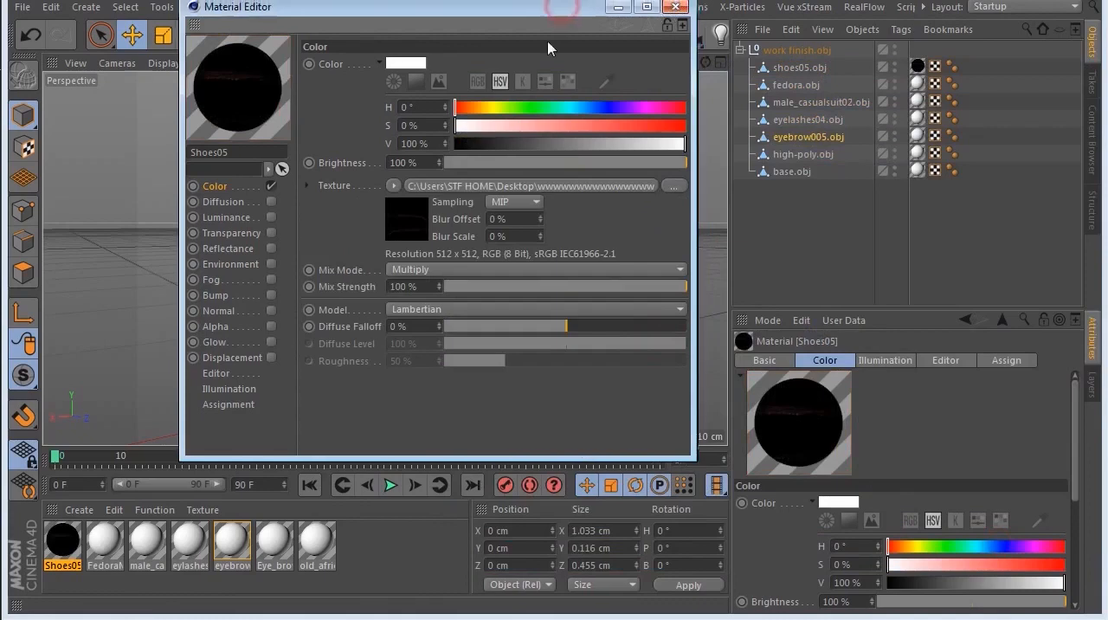
pyautogui.click(665, 44)
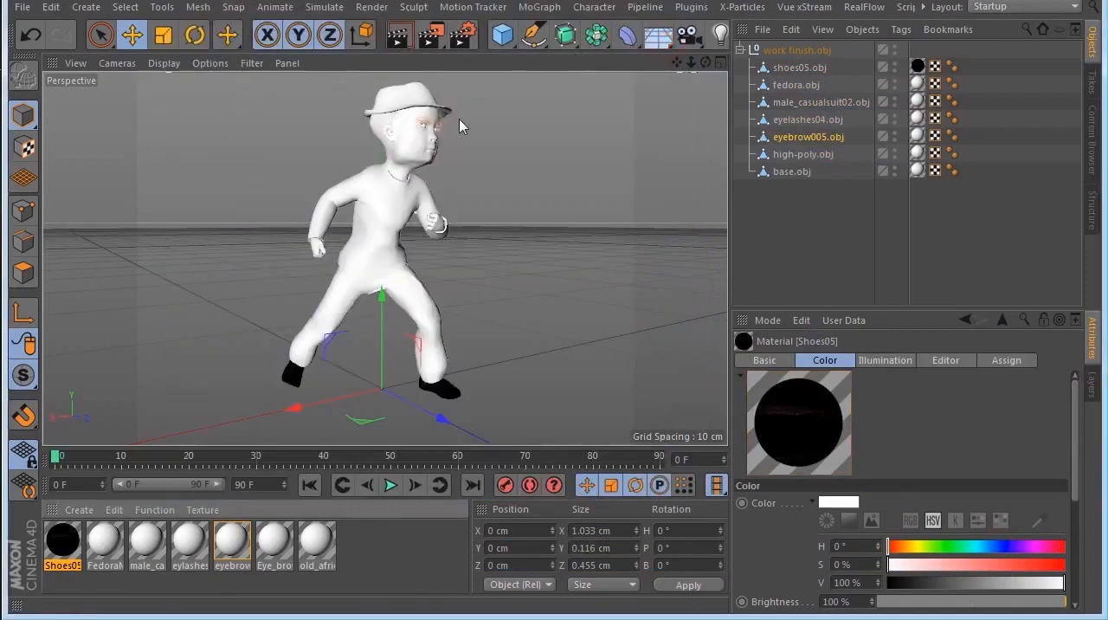
# Step: Inspect the figure with its changed shoe material in the viewport at closer range
pyautogui.scroll(-5, 448, 119)
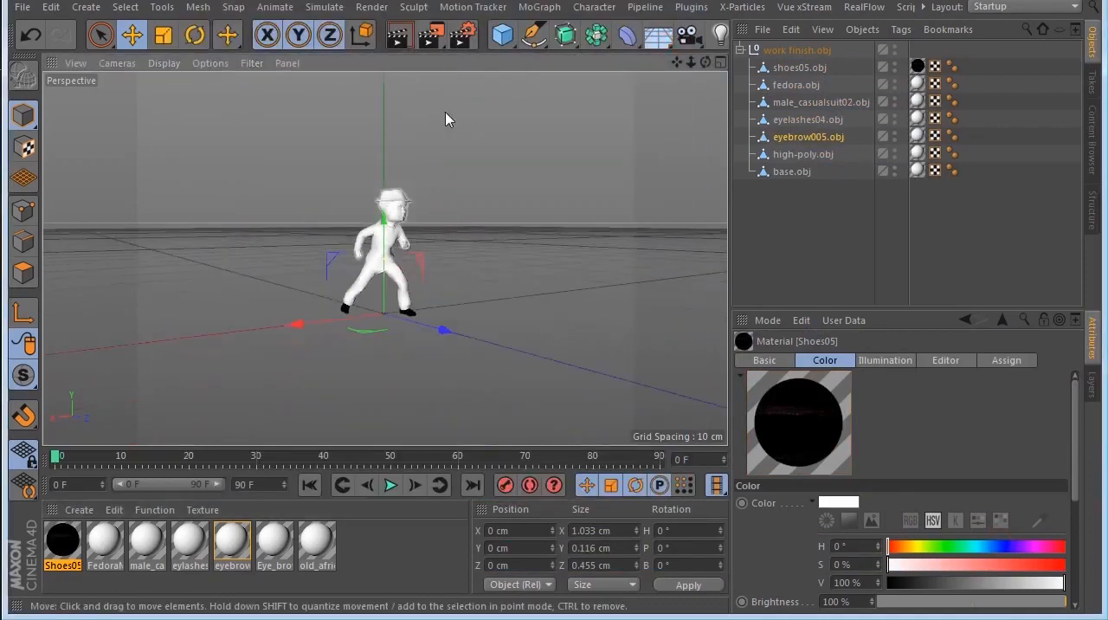
pyautogui.scroll(6, 445, 119)
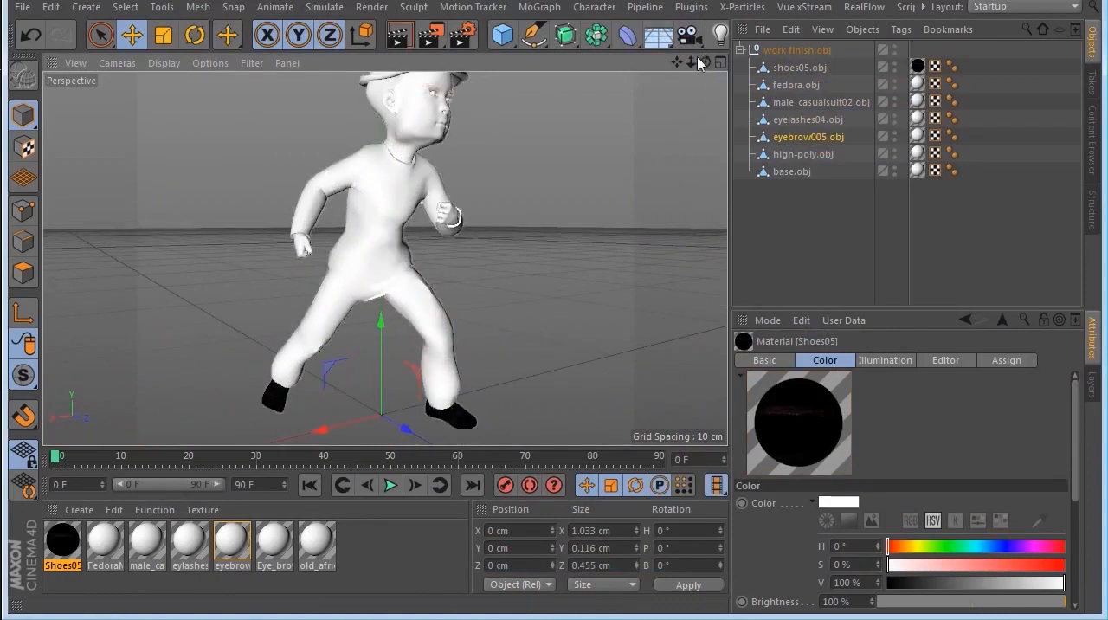
pyautogui.moveTo(690, 62); pyautogui.dragTo(662, 73)
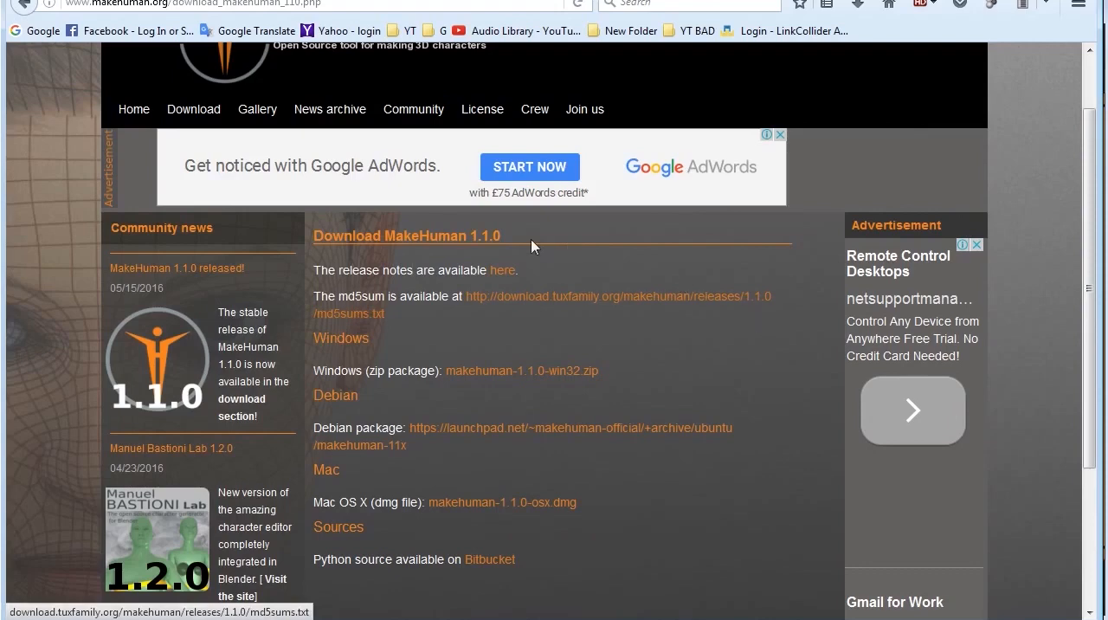
# Step: Switch to the browser and review the packages on the MakeHuman 1.1.0 download page
pyautogui.scroll(2, 542, 245)
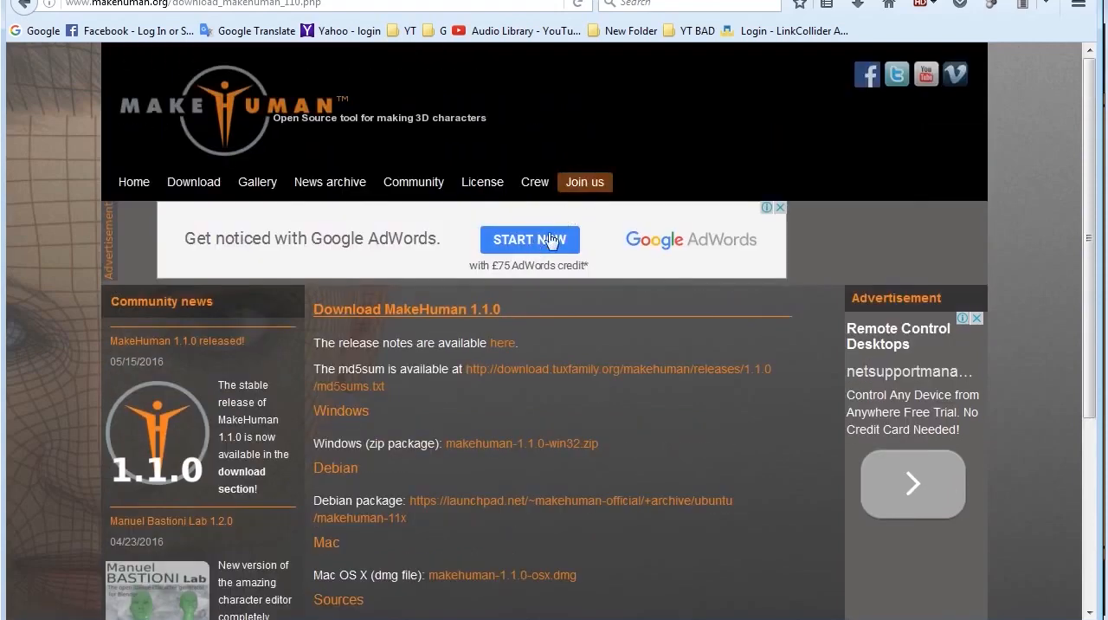
pyautogui.scroll(-3, 704, 327)
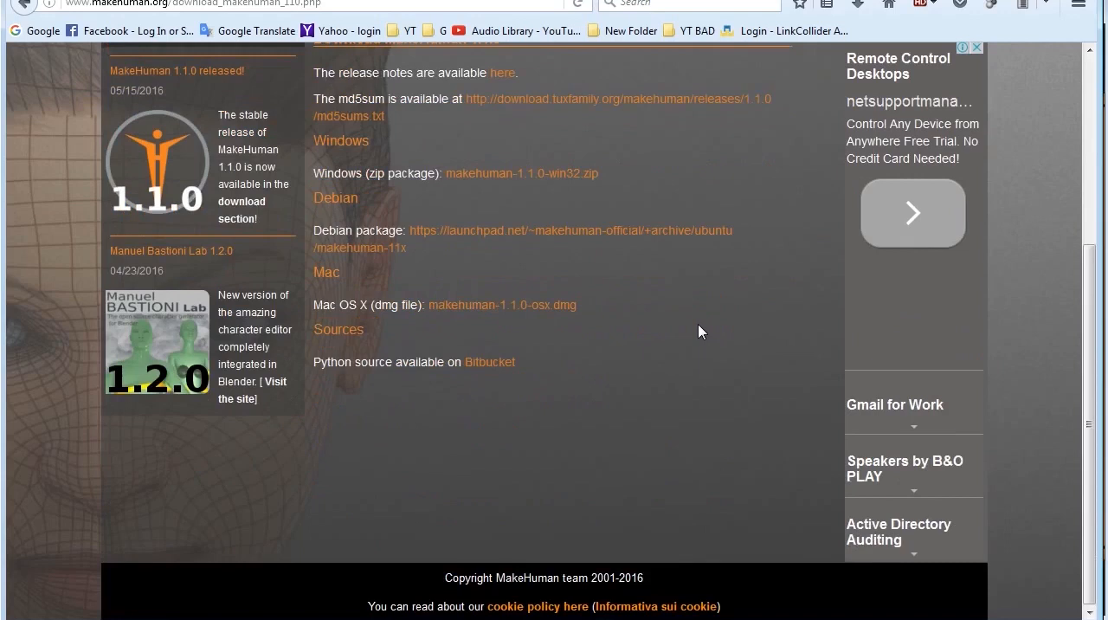
pyautogui.scroll(3, 692, 316)
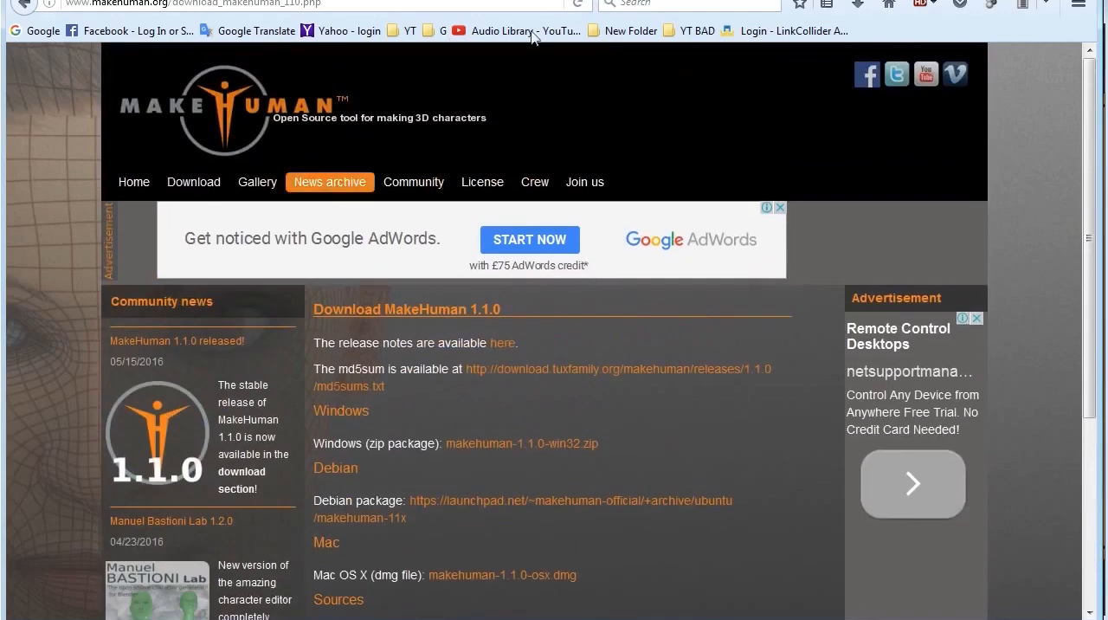
# Step: View the STF STUDIO YouTube channel page, return to the MakeHuman site and look over its download page again
pyautogui.click(691, 0)
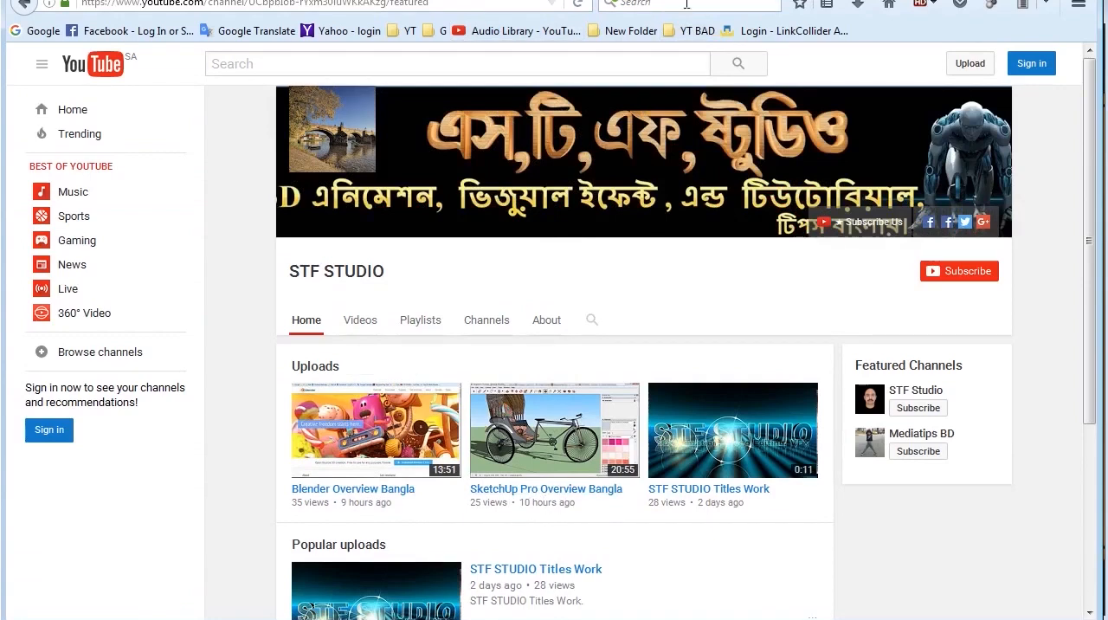
pyautogui.hotkey('ctrl', 'Tab')
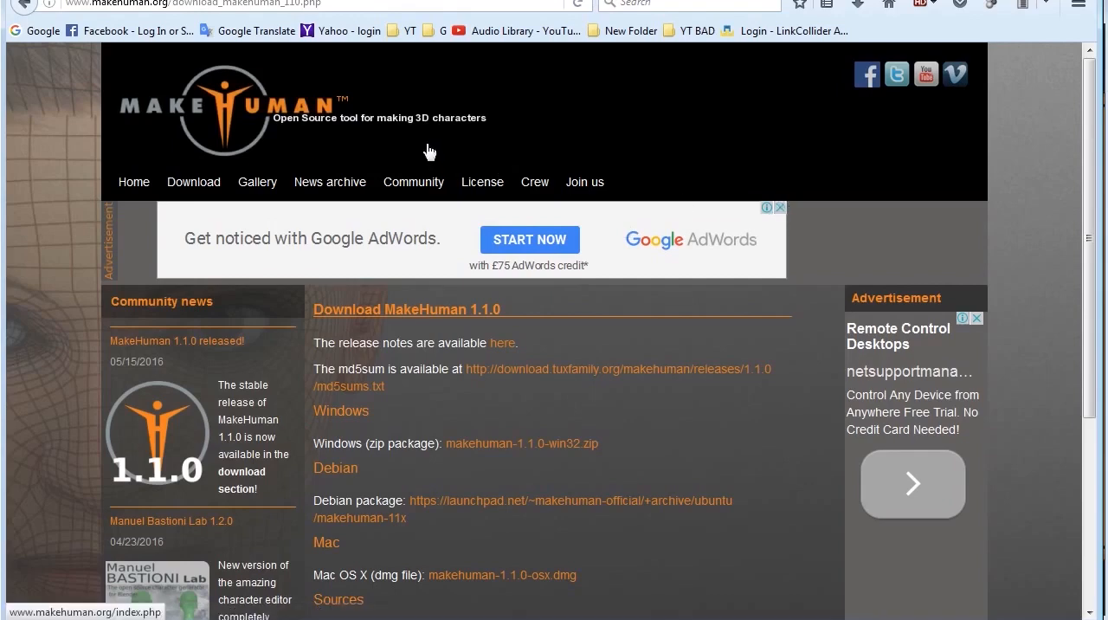
pyautogui.scroll(-3, 462, 292)
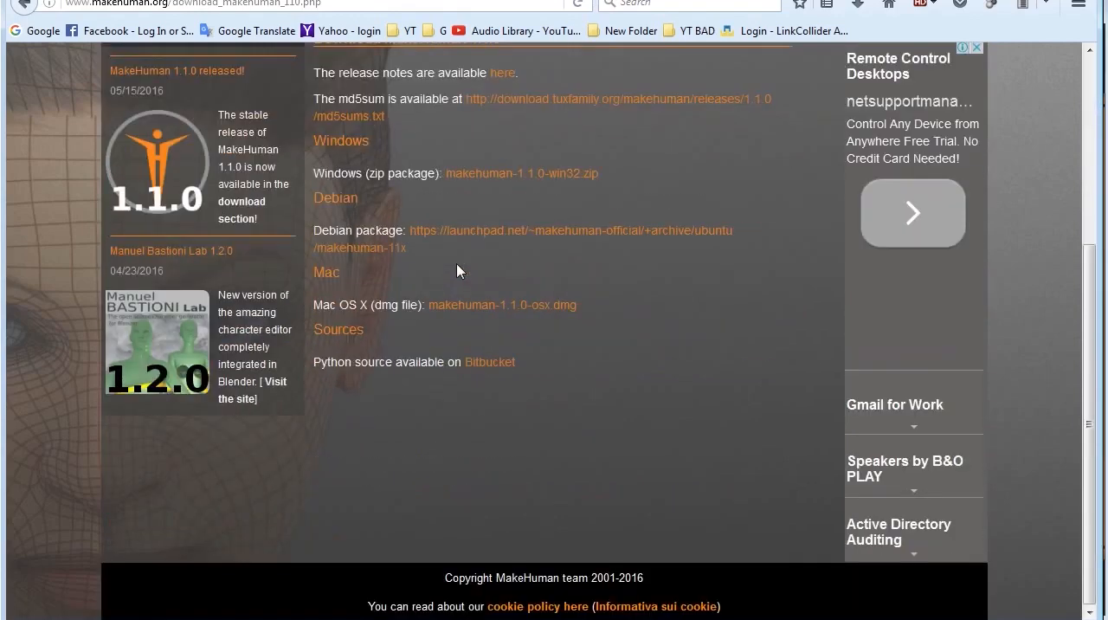
pyautogui.scroll(3, 458, 271)
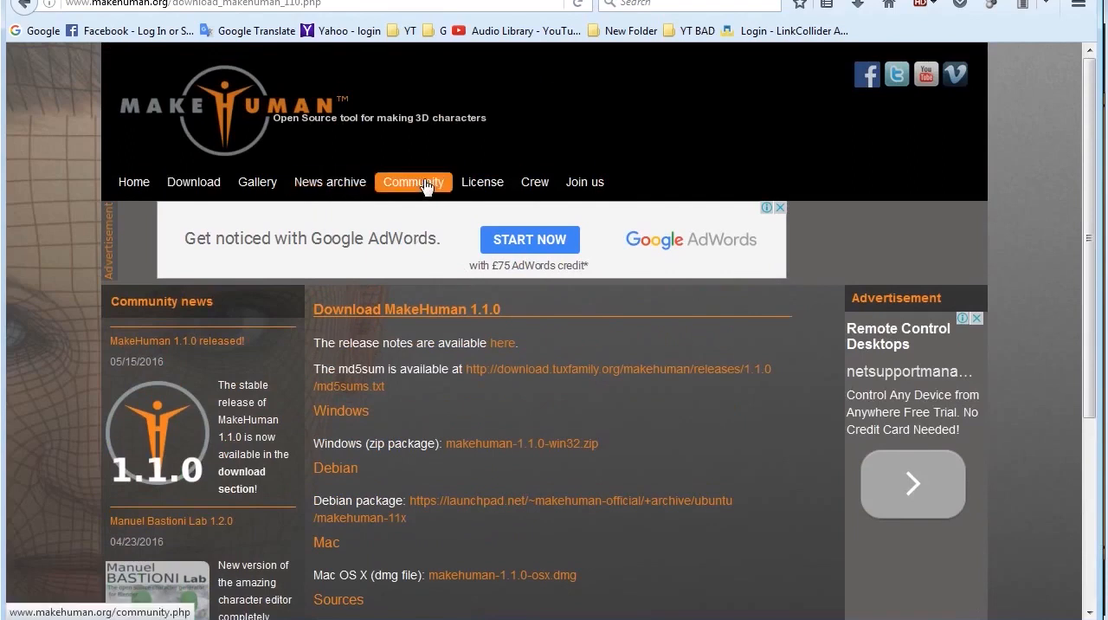
# Step: Open the MakeHuman site's Gallery page and look through the artists' renders and screenshot galleries
pyautogui.click(270, 181)
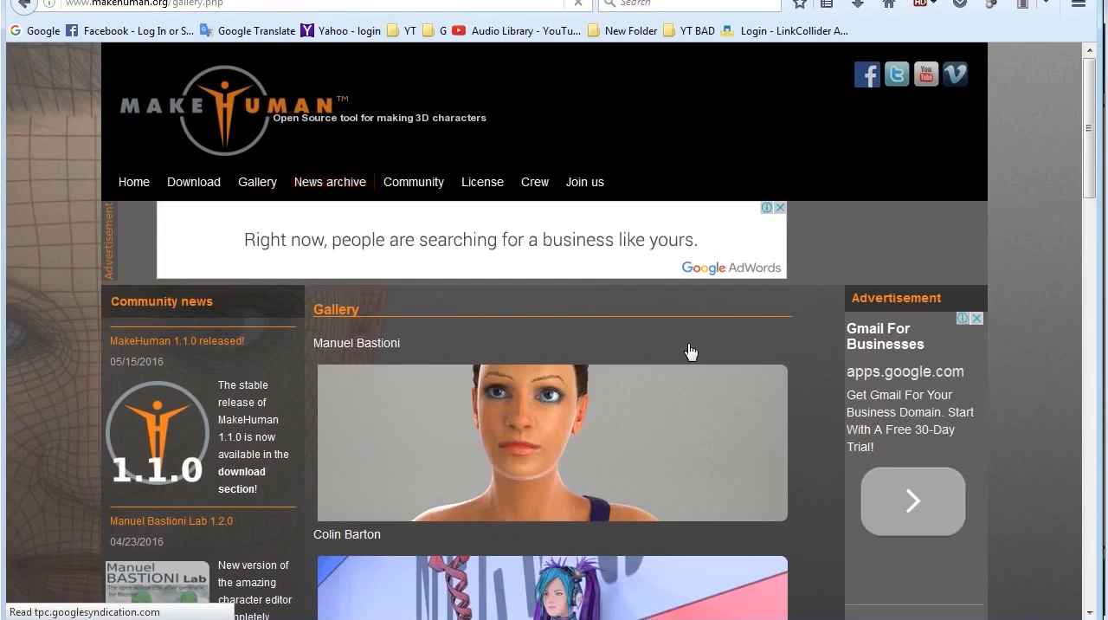
pyautogui.scroll(-5, 684, 346)
pyautogui.scroll(-8, 684, 344)
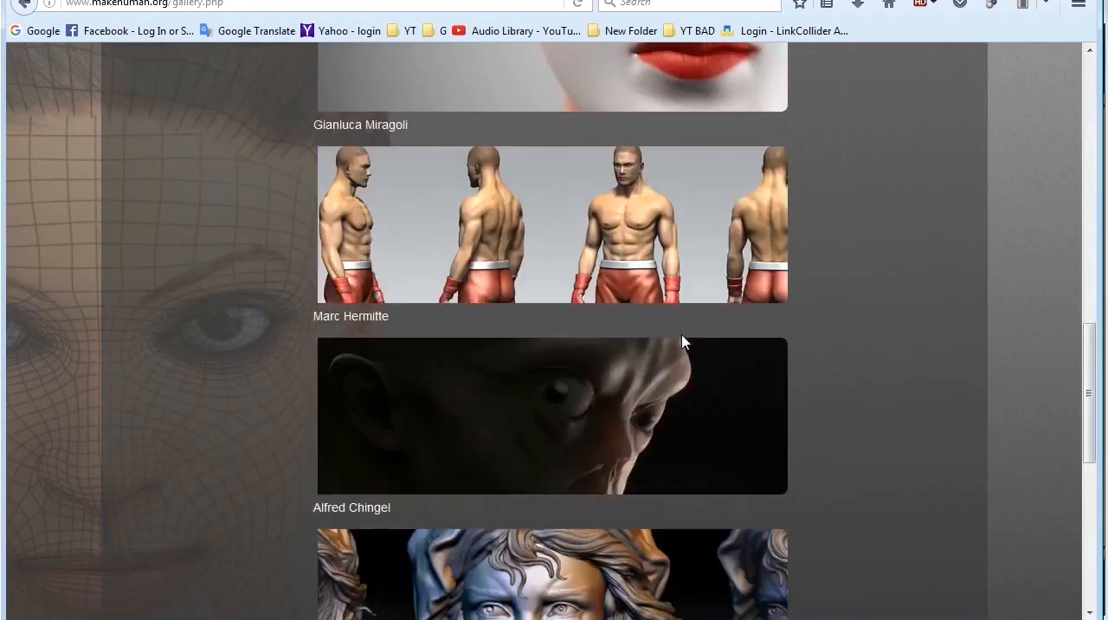
pyautogui.scroll(-5, 684, 338)
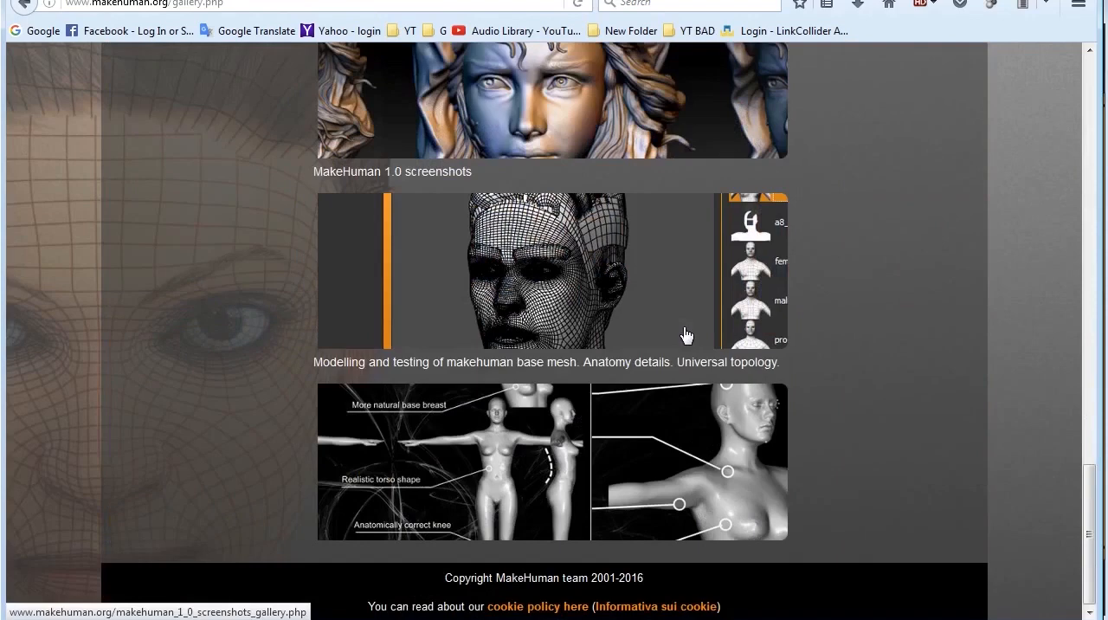
pyautogui.scroll(12, 684, 334)
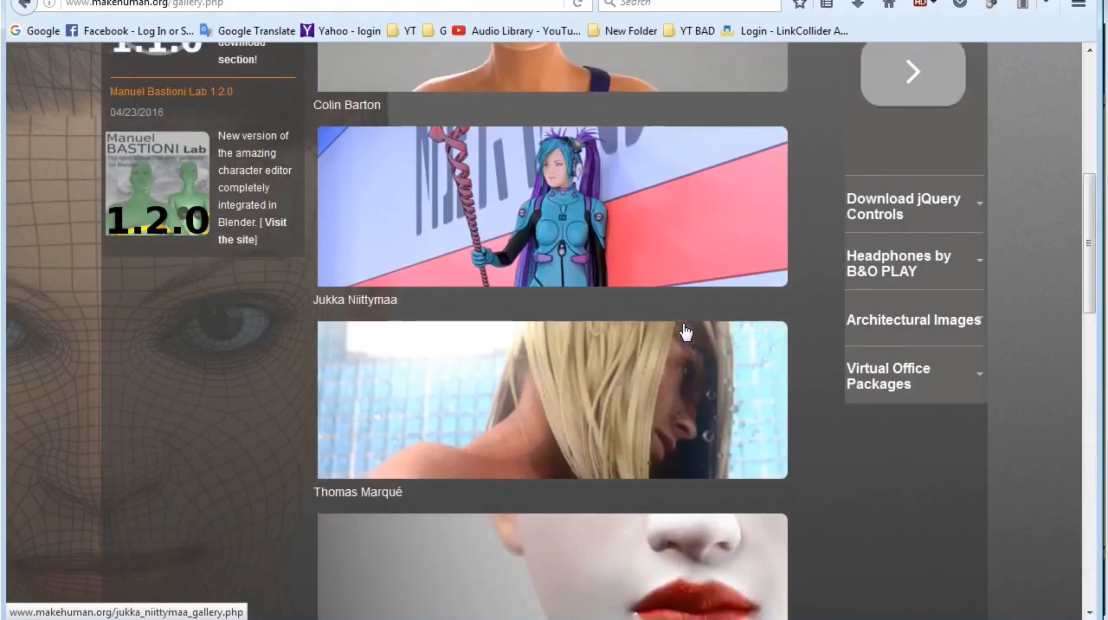
pyautogui.scroll(5, 683, 332)
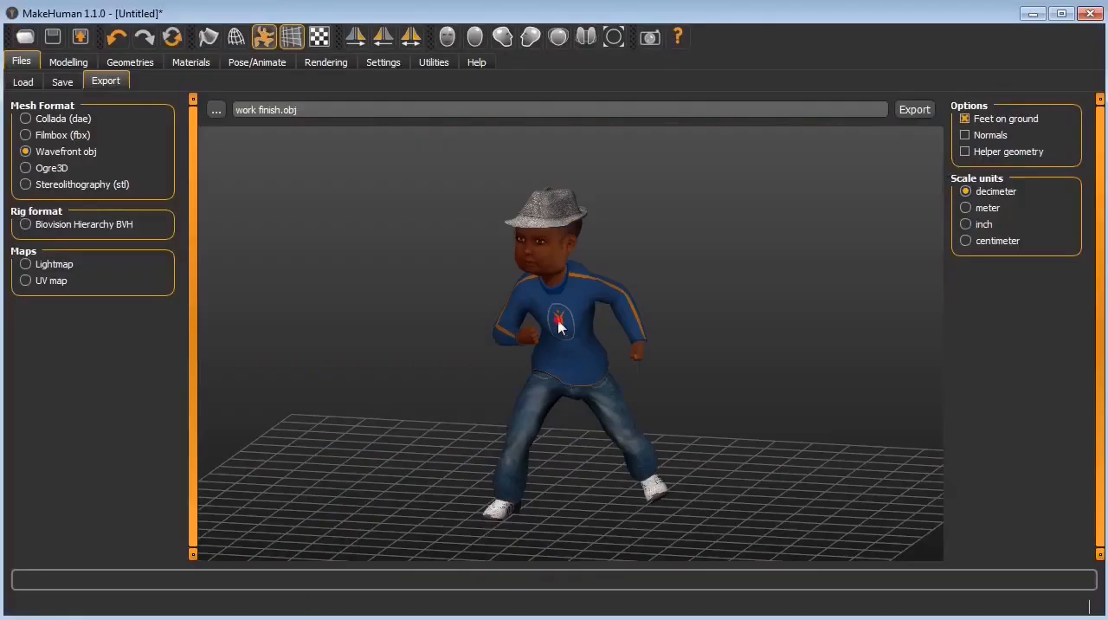
# Step: Switch to MakeHuman, open the pose library and apply the Fight04 action pose to the clothed figure, viewing it from another angle
pyautogui.moveTo(558, 324); pyautogui.dragTo(392, 247)
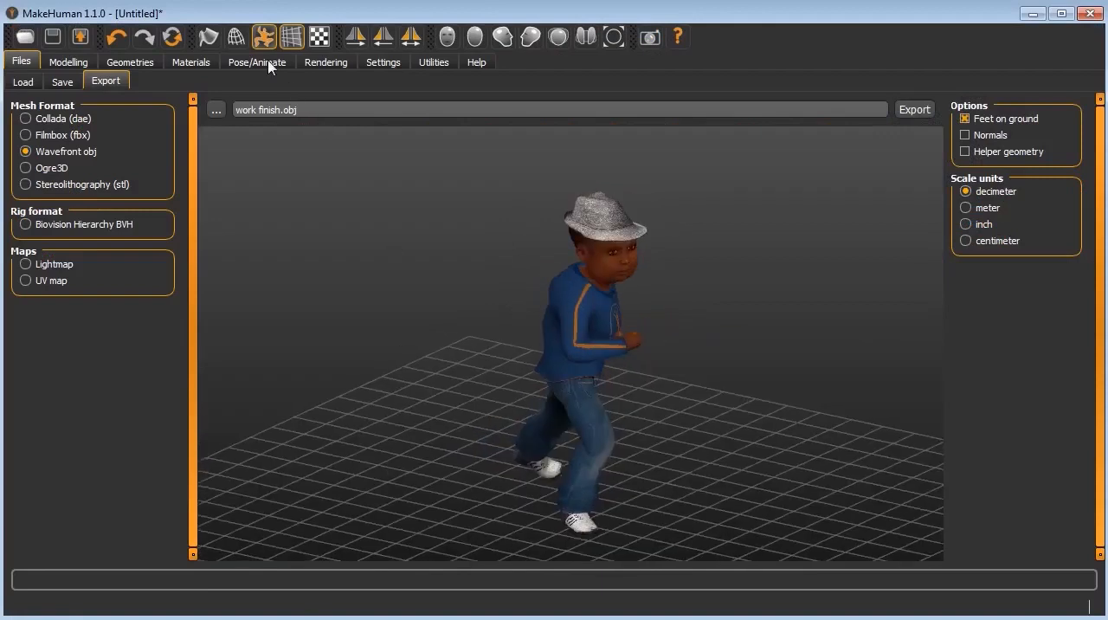
pyautogui.click(264, 63)
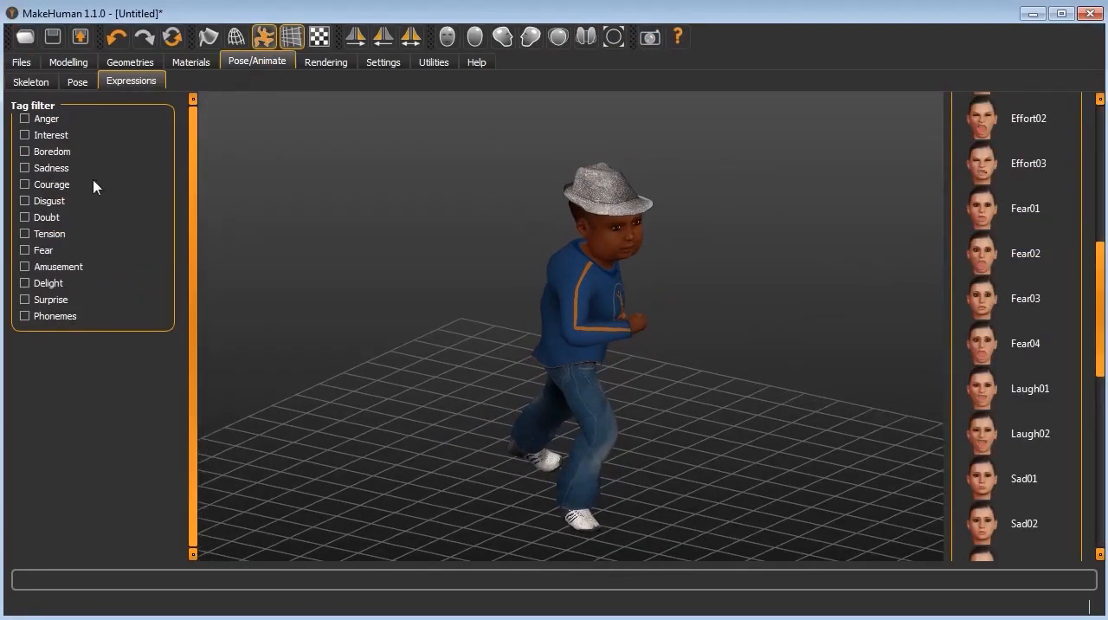
pyautogui.click(77, 82)
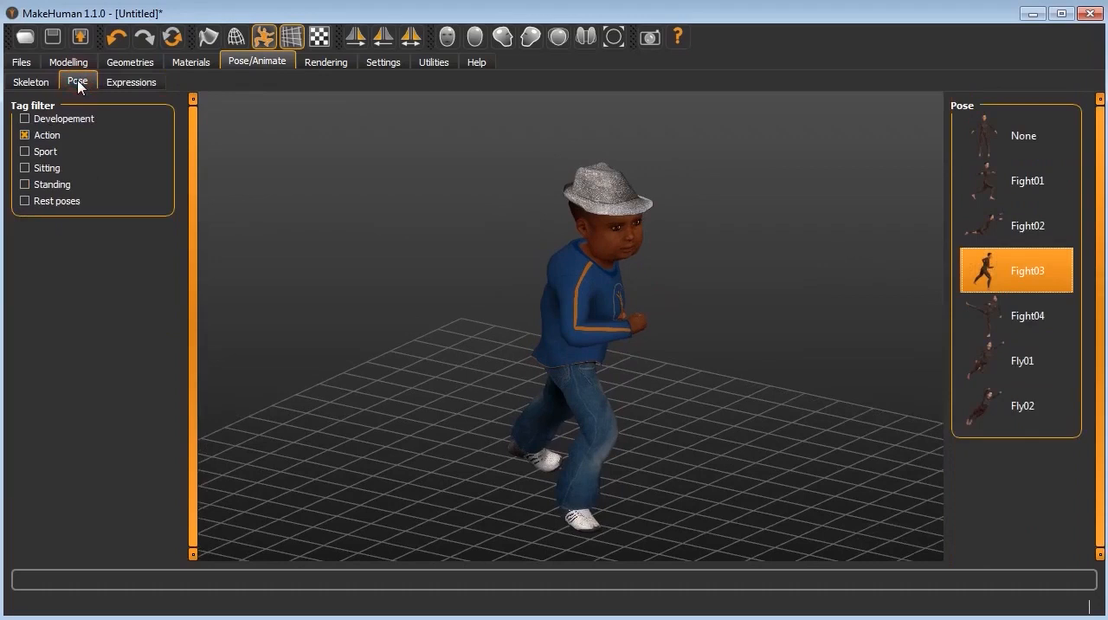
pyautogui.click(1026, 319)
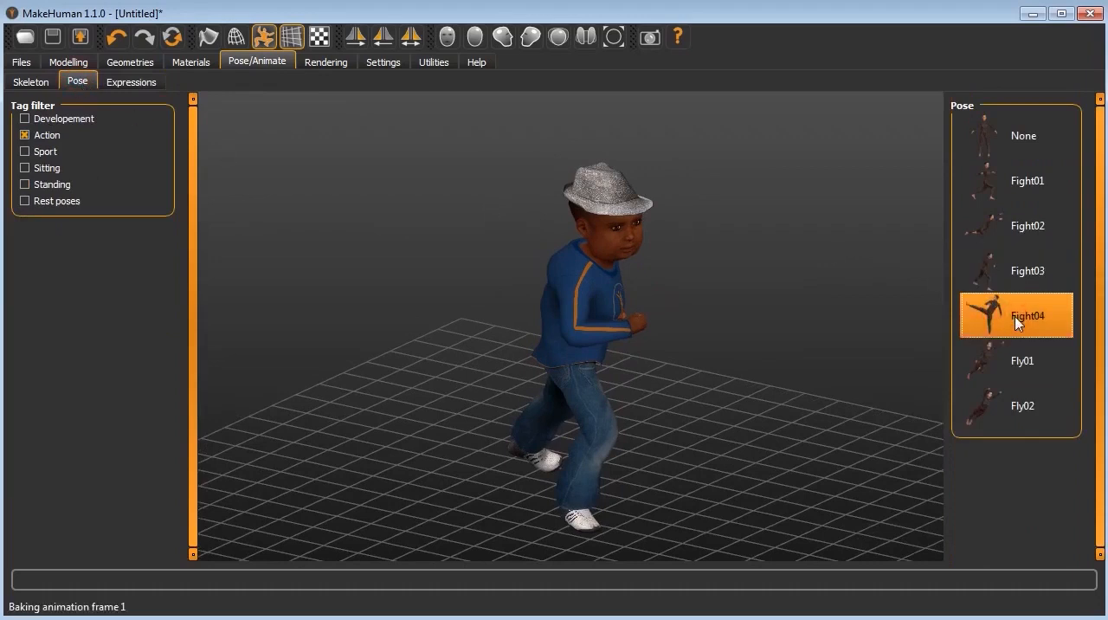
pyautogui.moveTo(754, 410); pyautogui.dragTo(670, 385)
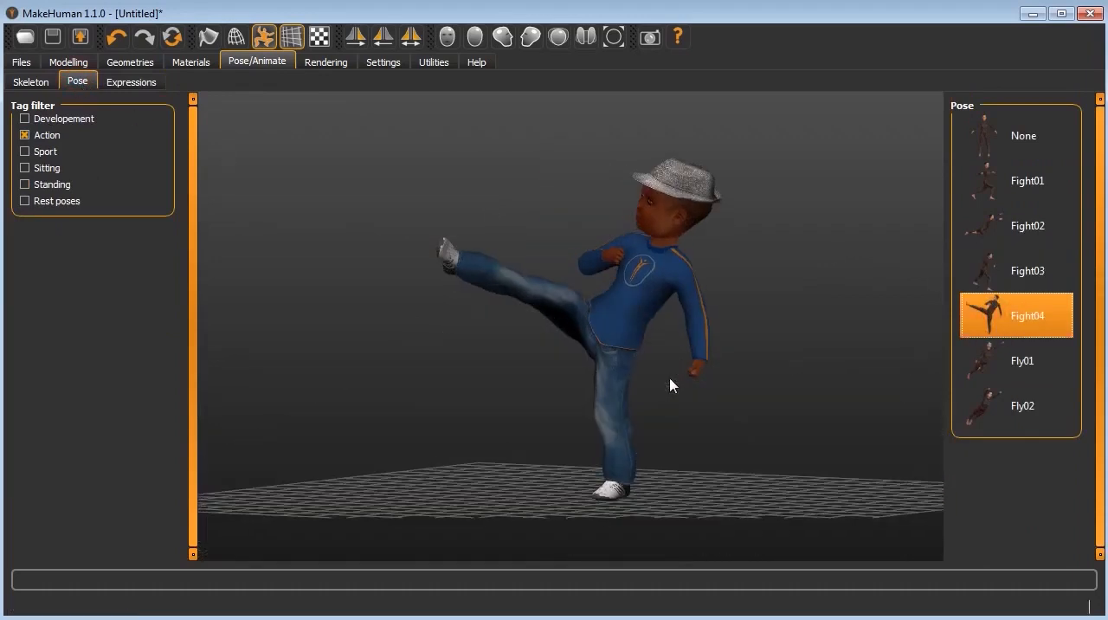
# Step: Apply the Fly01 action pose to the figure and inspect it from the side and front
pyautogui.click(1002, 360)
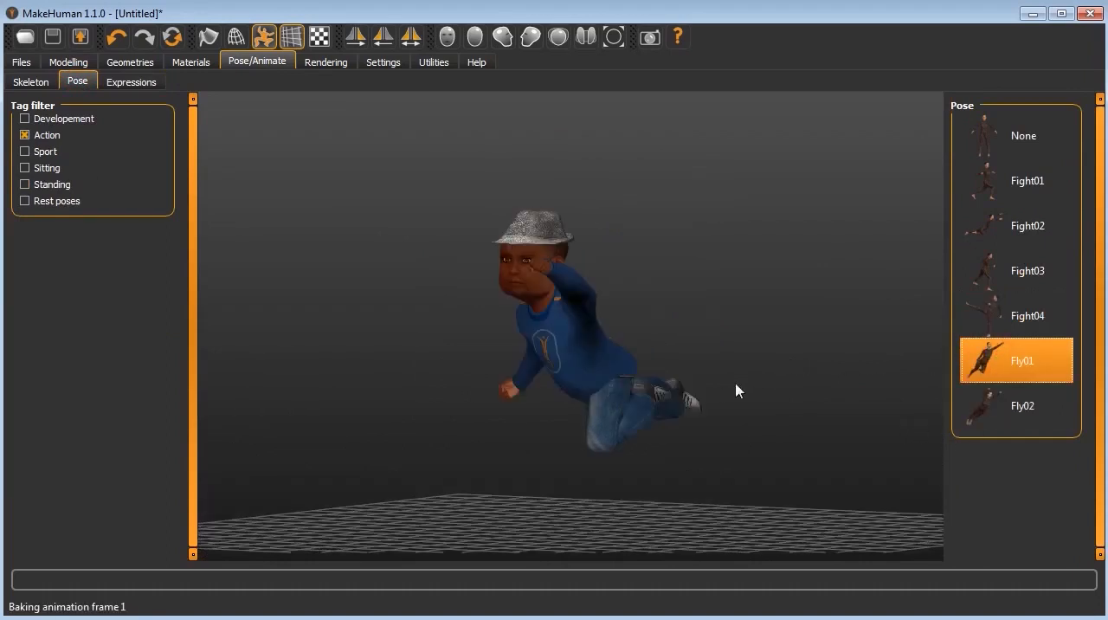
pyautogui.moveTo(804, 376); pyautogui.dragTo(854, 373)
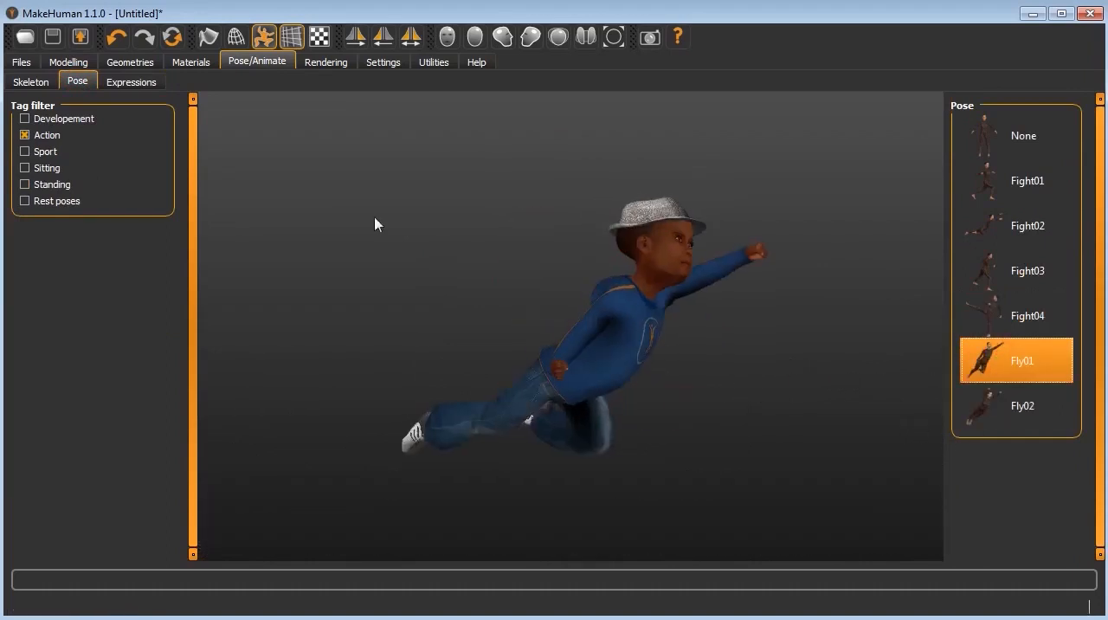
pyautogui.moveTo(618, 222); pyautogui.dragTo(549, 221)
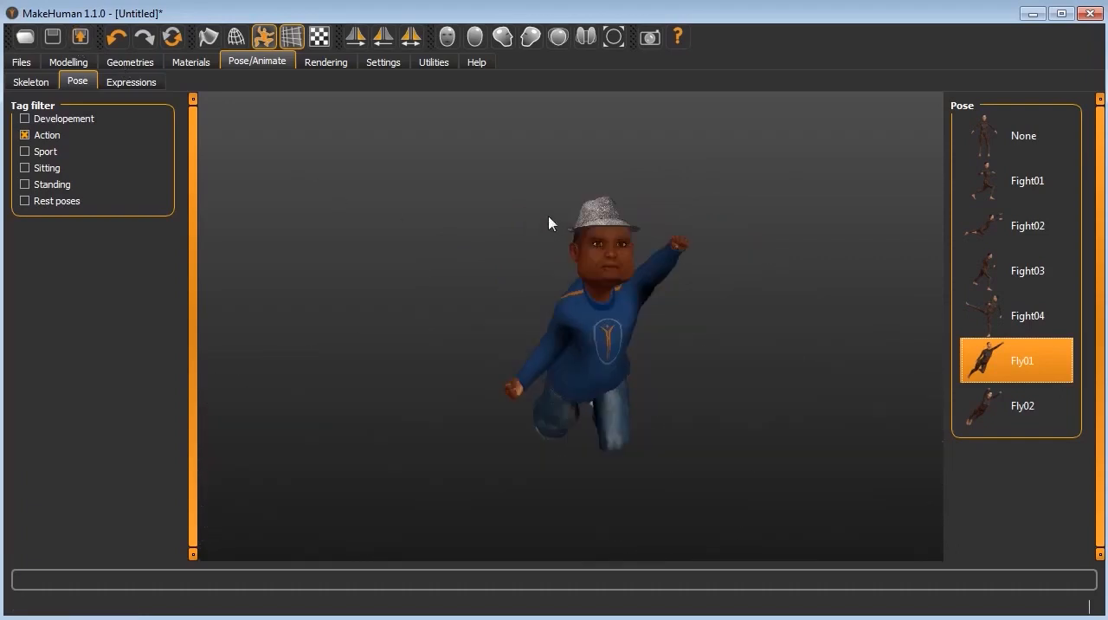
# Step: Filter the pose library to Sport poses only and apply the Gym01 pose to the figure
pyautogui.click(26, 151)
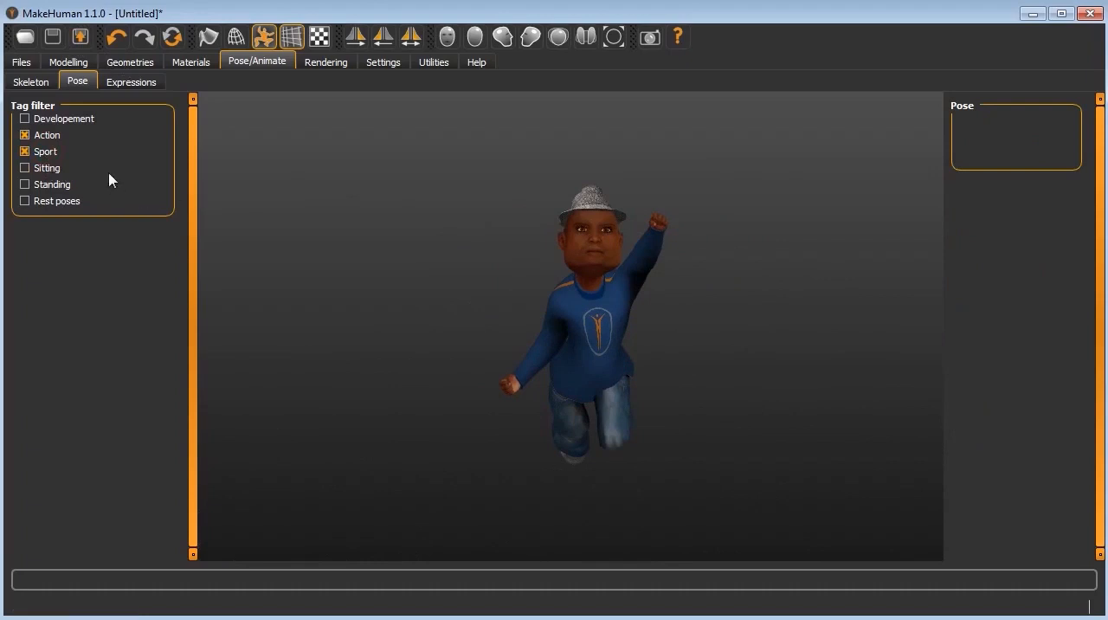
pyautogui.click(26, 136)
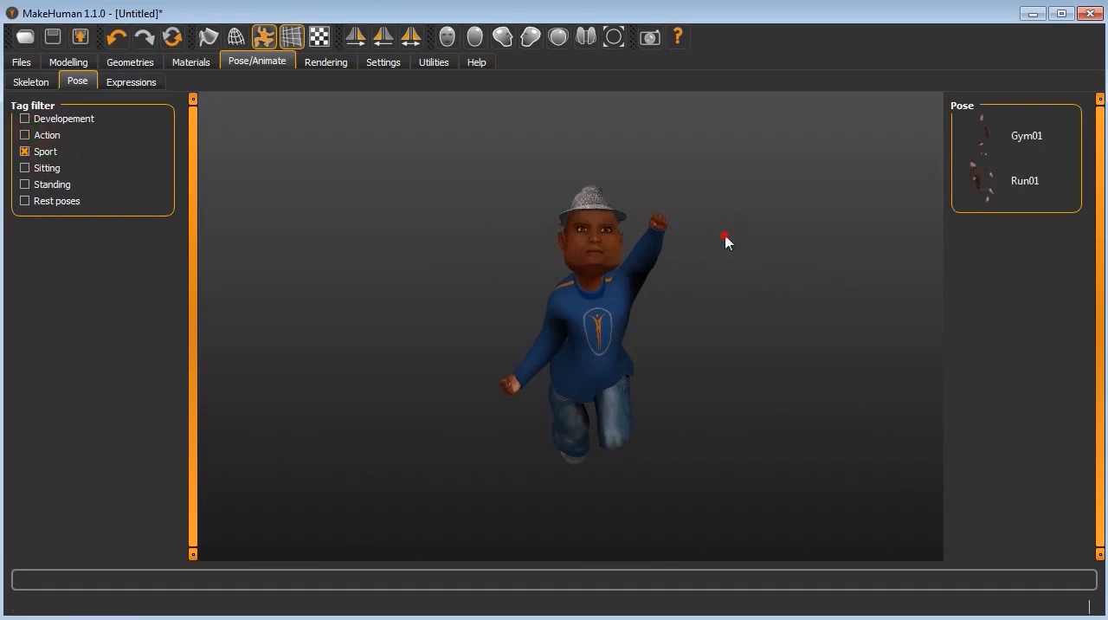
pyautogui.click(1013, 140)
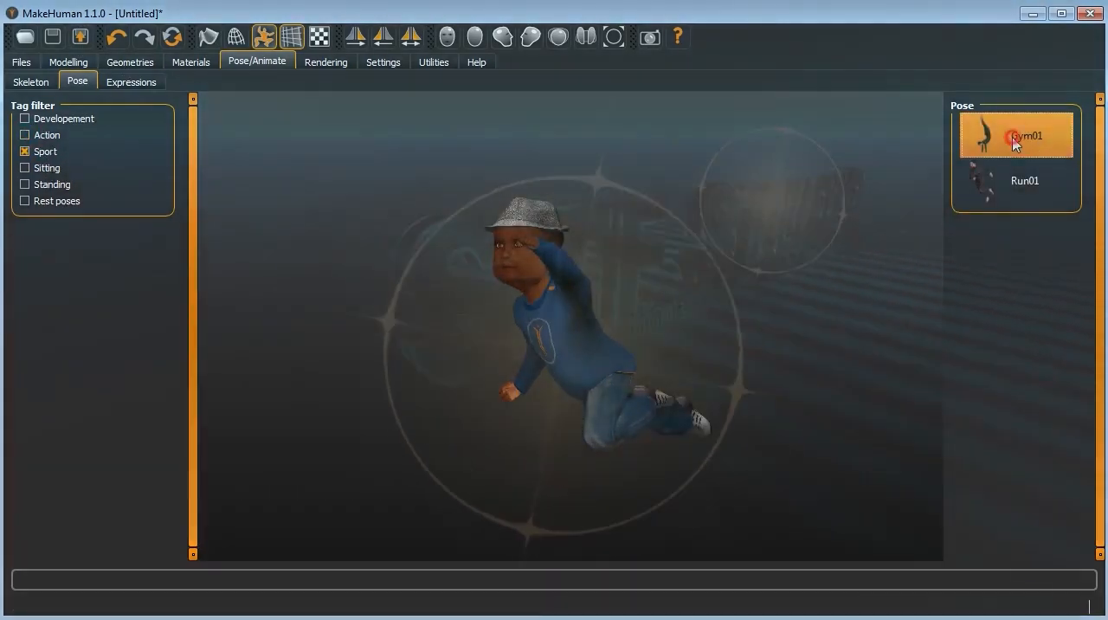